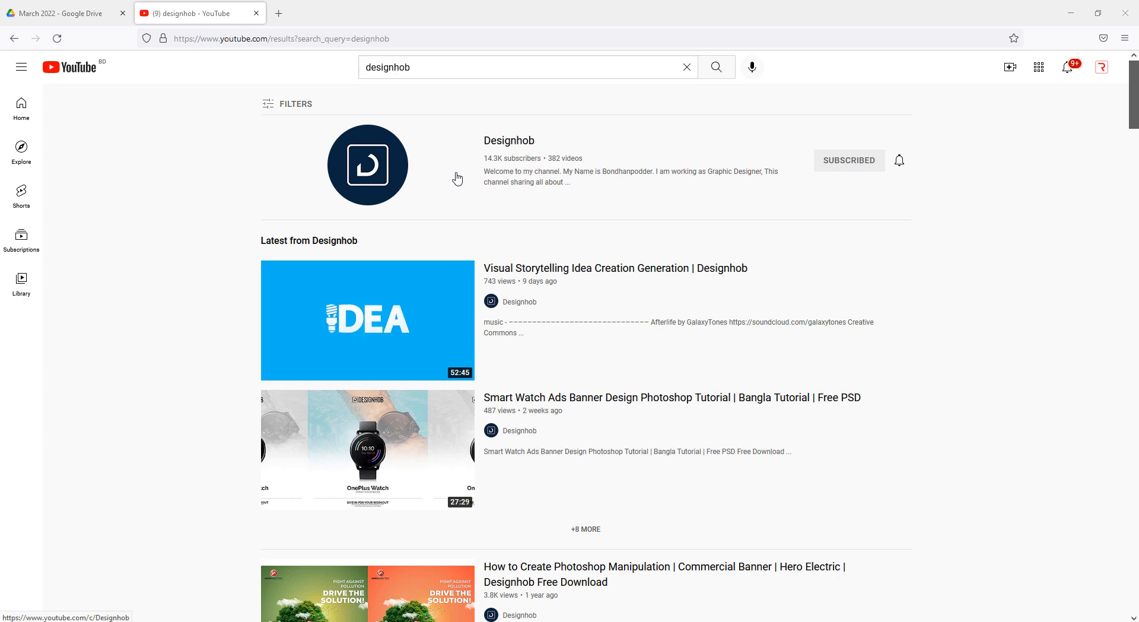
# Step: Open the flight expert "Discover the World" banner image from New folder (38), examine its design, and close it
pyautogui.moveTo(570, 621)
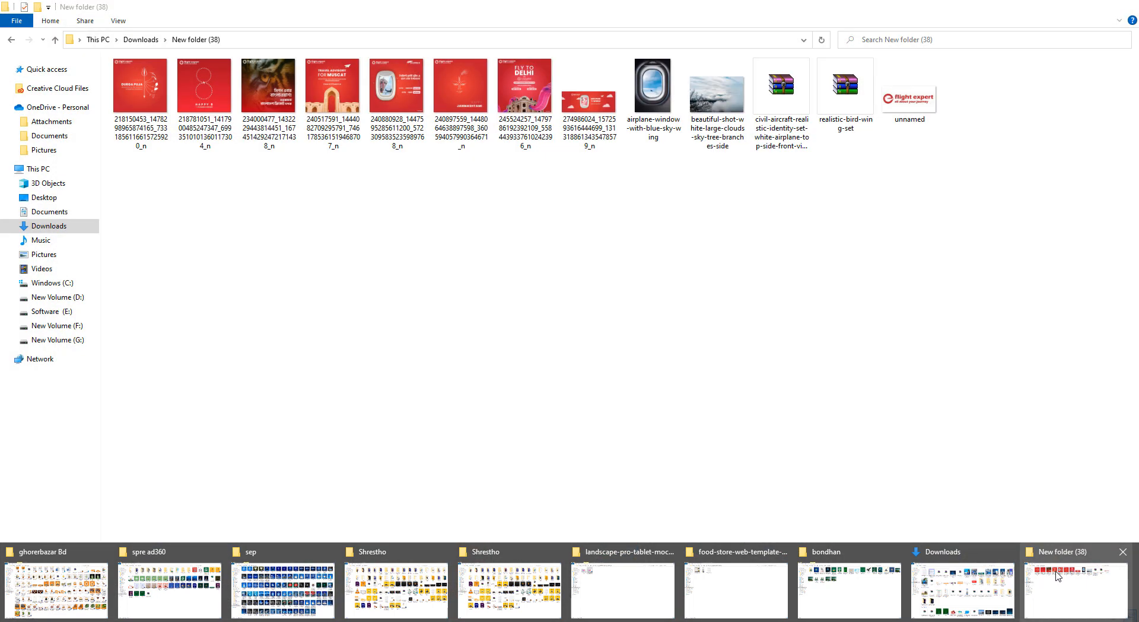
pyautogui.click(1075, 591)
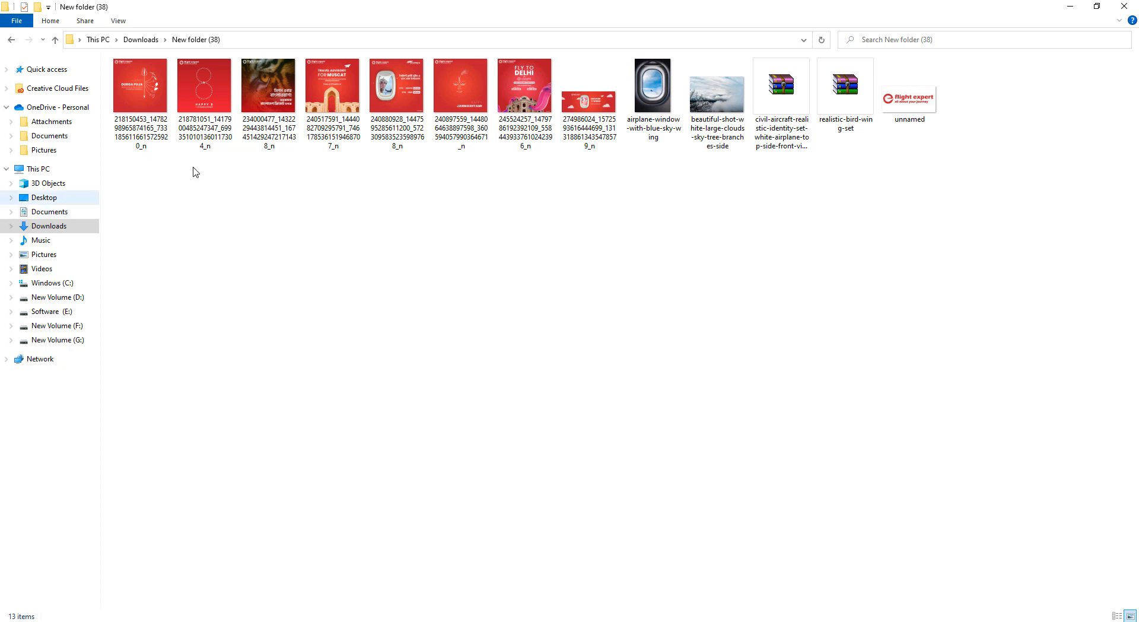
pyautogui.doubleClick(591, 100)
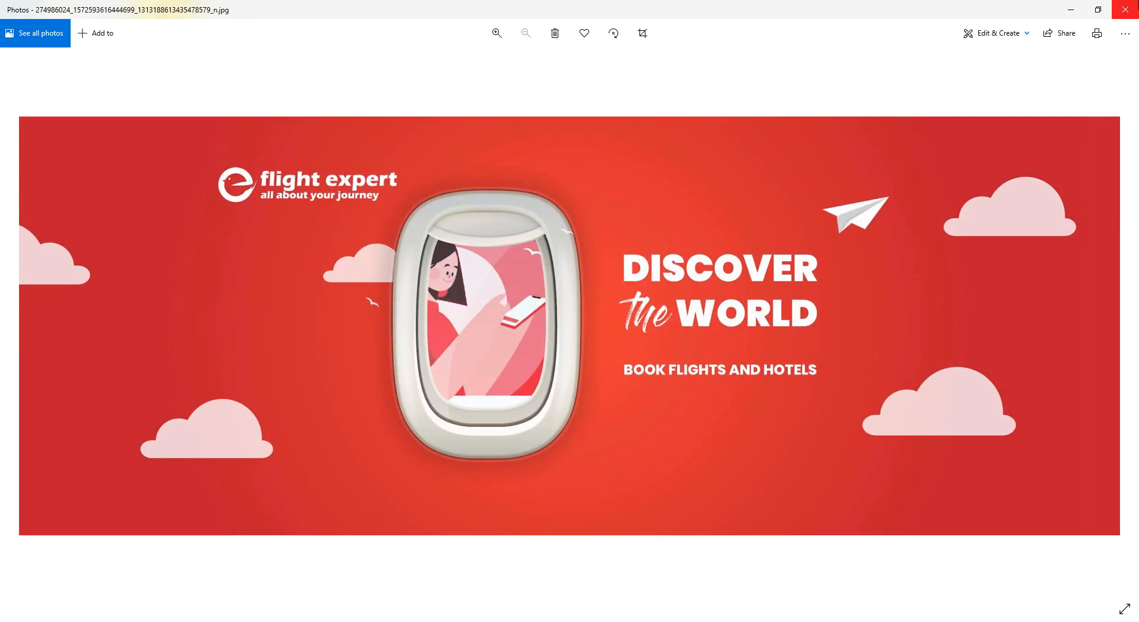
pyautogui.click(1125, 10)
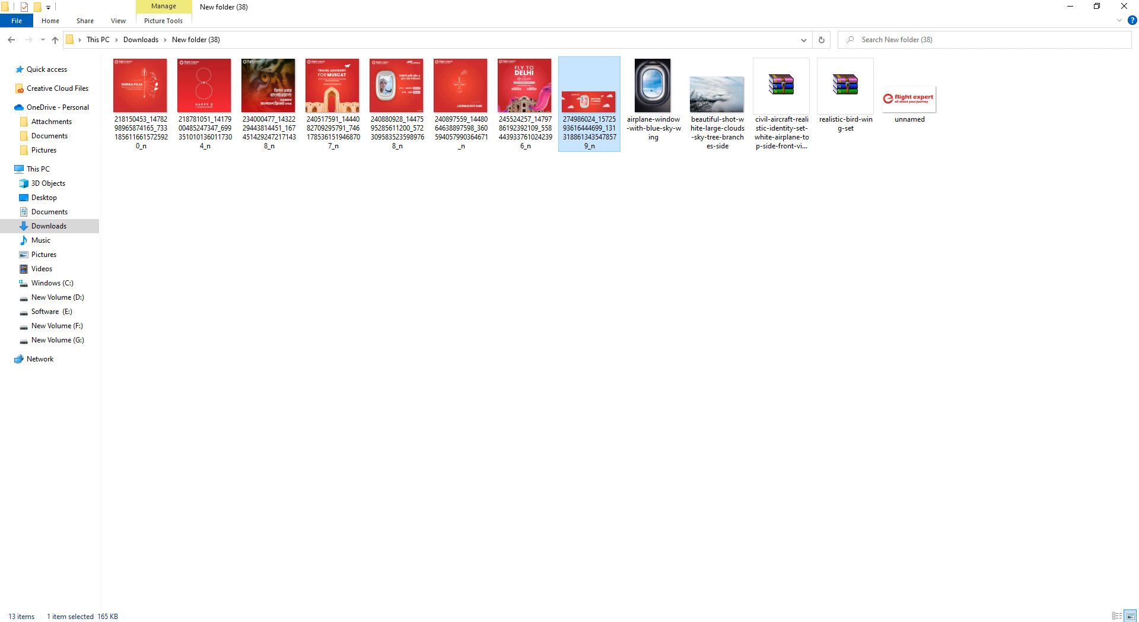
# Step: Switch to Photoshop and create a new 2000 x 2000 pixel document at 300 pixels/inch with a white background
pyautogui.click(205, 621)
pyautogui.click(33, 7)
pyautogui.press('Escape')
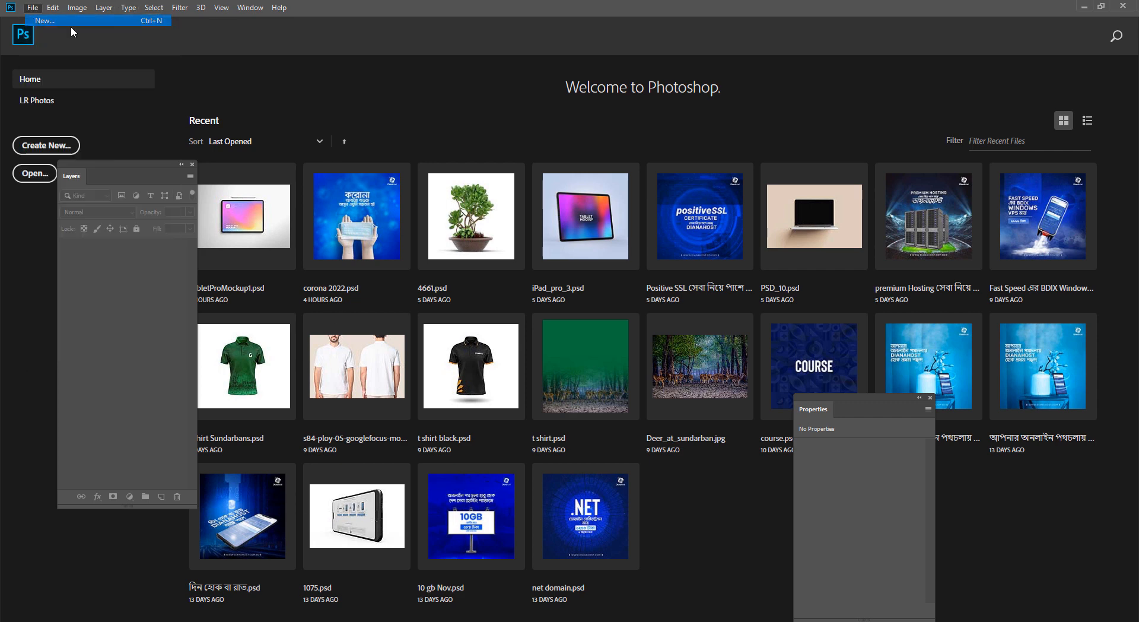
pyautogui.hotkey('ctrl', 'n')
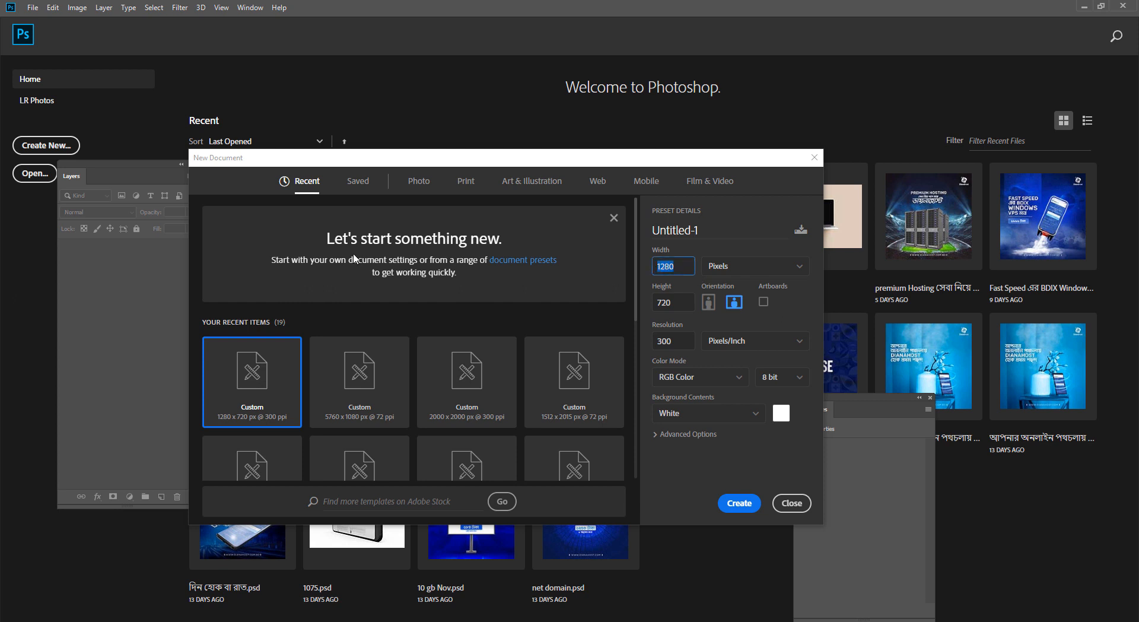
pyautogui.write('2000')
pyautogui.click(685, 304)
pyautogui.write('2000')
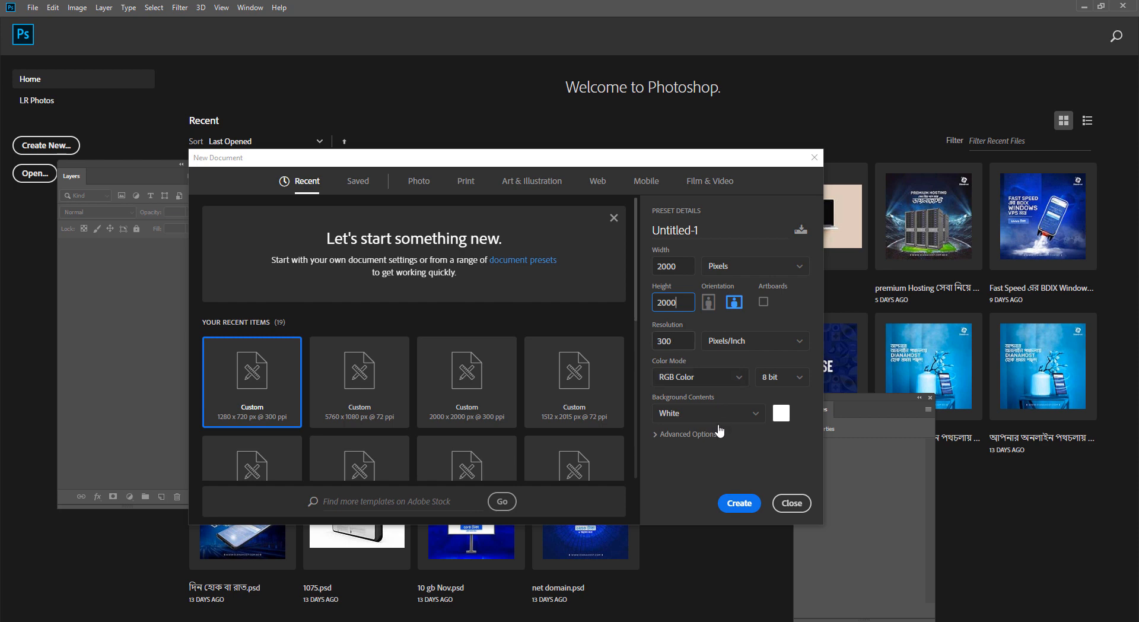
pyautogui.click(739, 503)
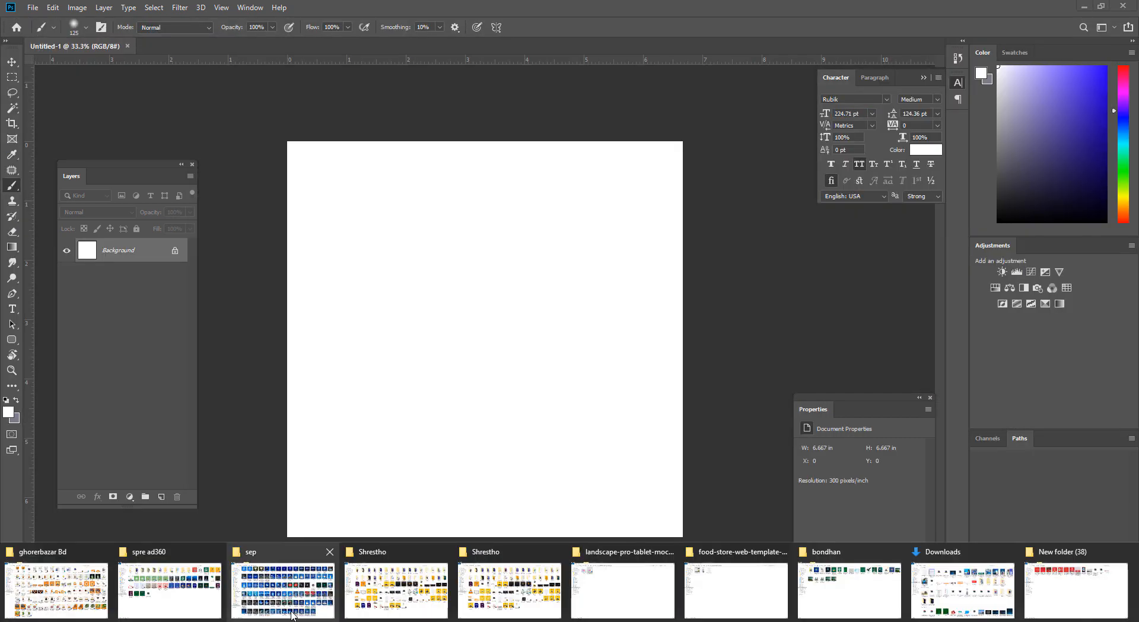
# Step: Place the Happy Durga Puja reference image from New folder (38) into the document at its fitted size
pyautogui.click(1072, 578)
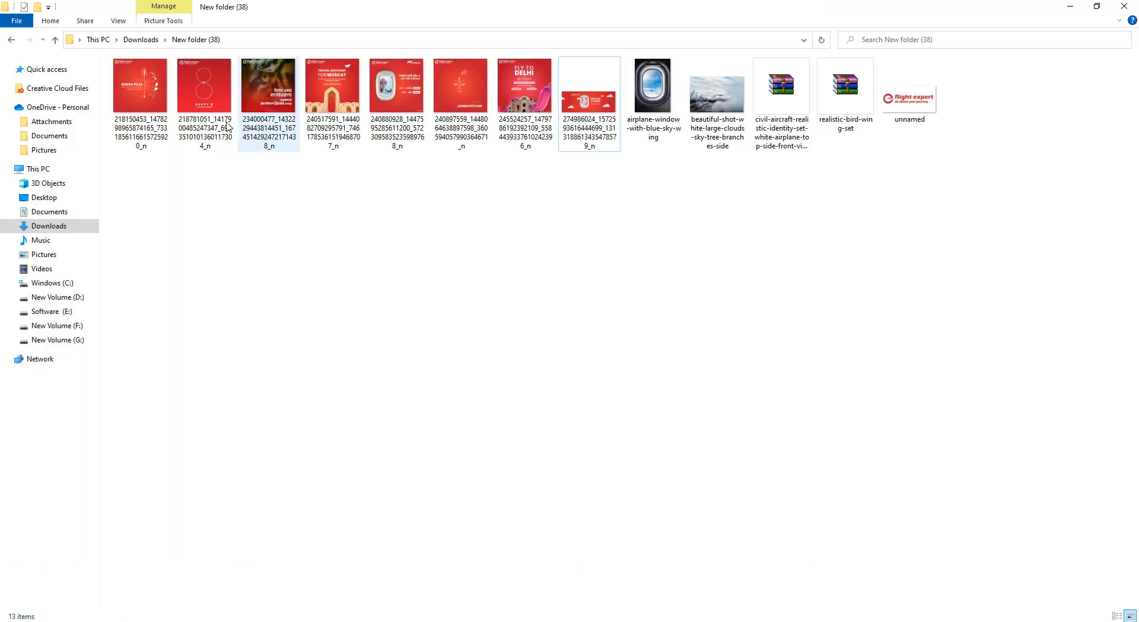
pyautogui.moveTo(140, 95); pyautogui.dragTo(432, 421)
pyautogui.press('Return')
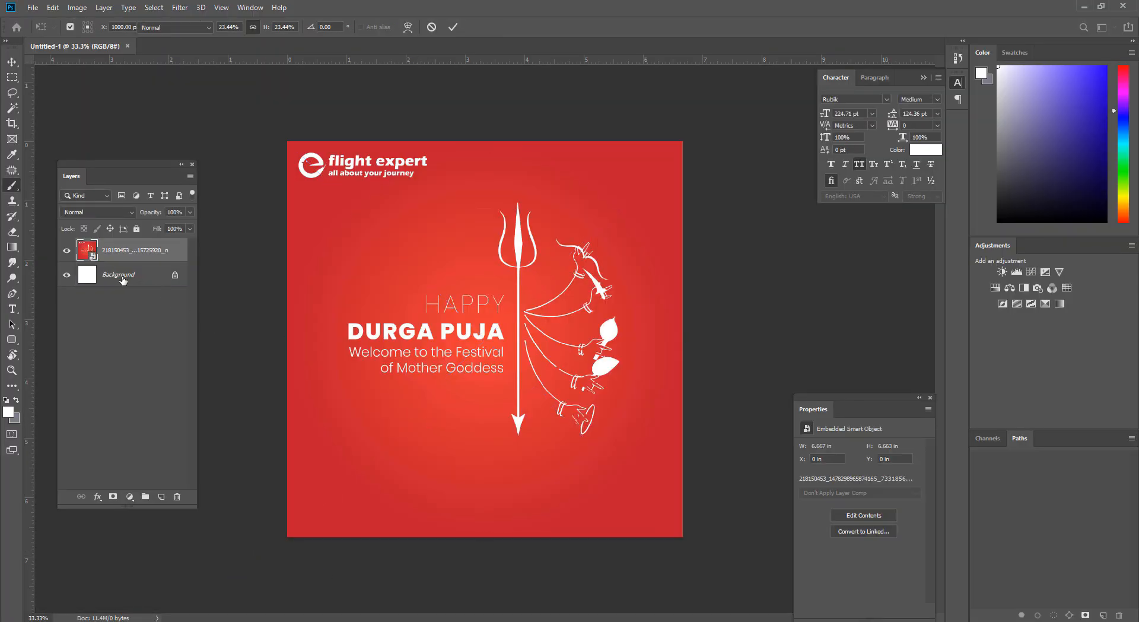
# Step: Add a Solid Color fill layer above the Background, using the bright red sampled from the reference image
pyautogui.click(119, 274)
pyautogui.click(130, 496)
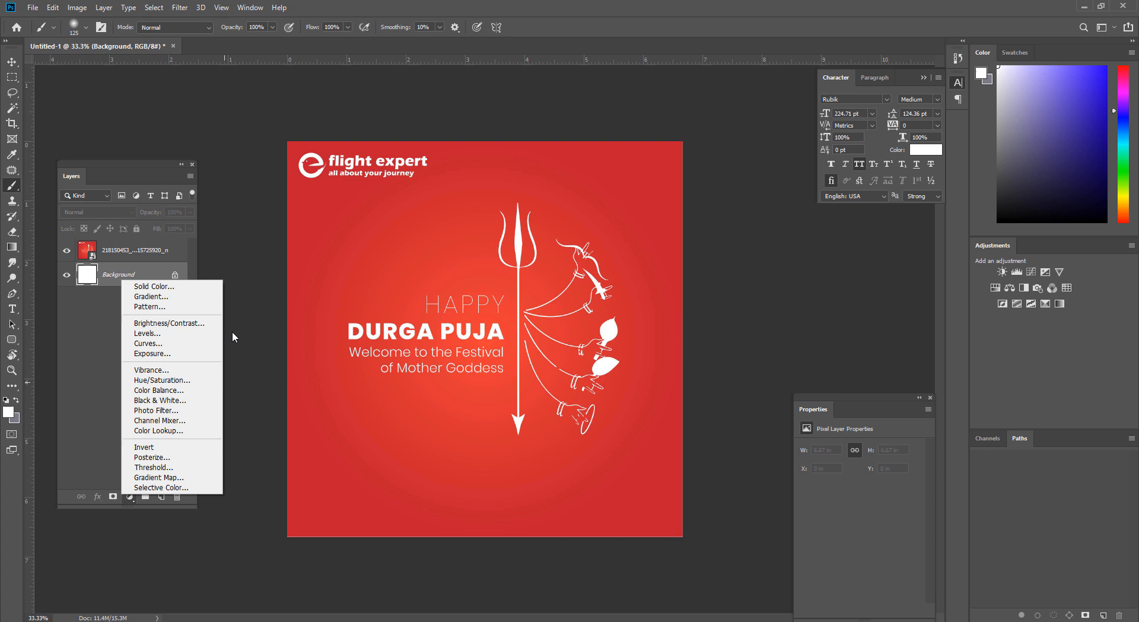
pyautogui.click(195, 286)
pyautogui.click(495, 282)
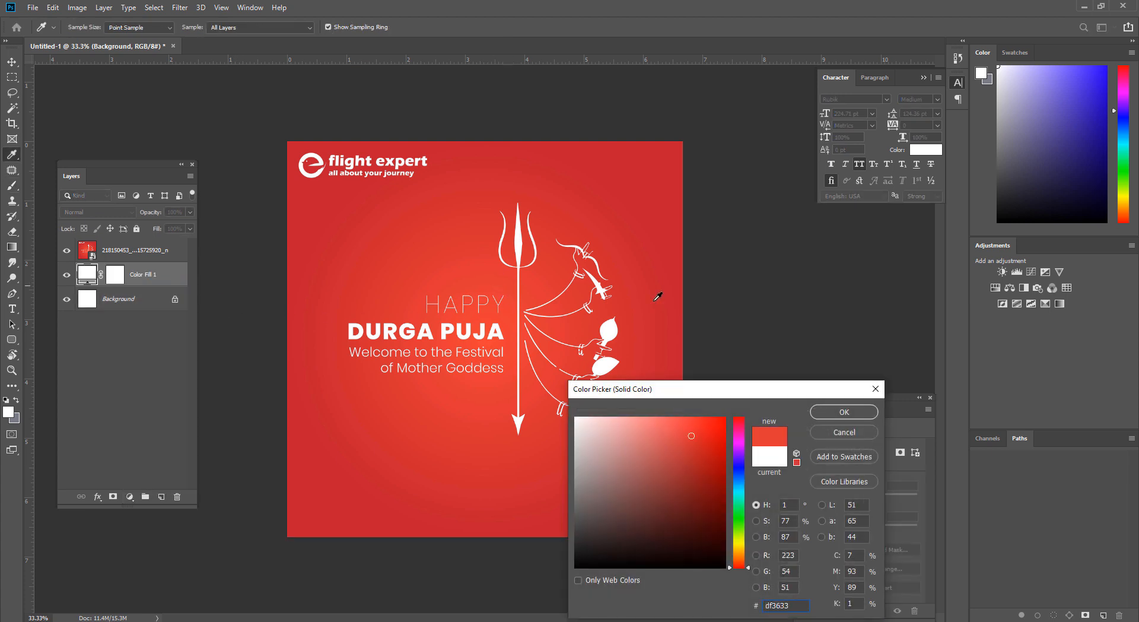
pyautogui.click(843, 412)
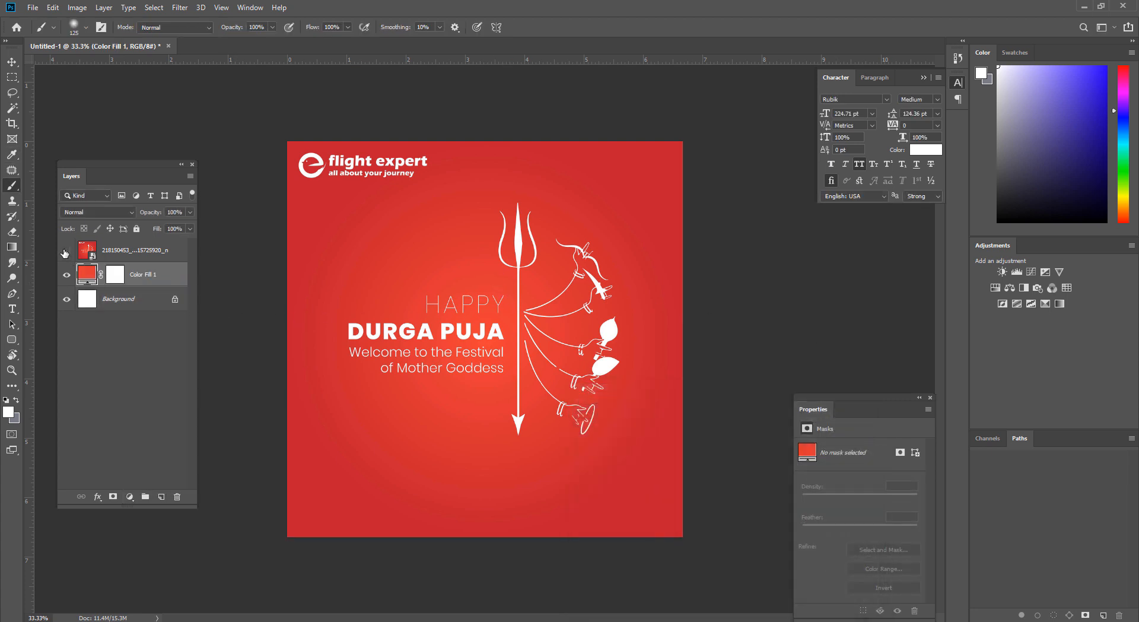
# Step: Toggle the reference image to compare it with the fill, and recolour the fill with the darker red sampled near the reference's corner
pyautogui.click(66, 251)
pyautogui.click(66, 251)
pyautogui.click(66, 251)
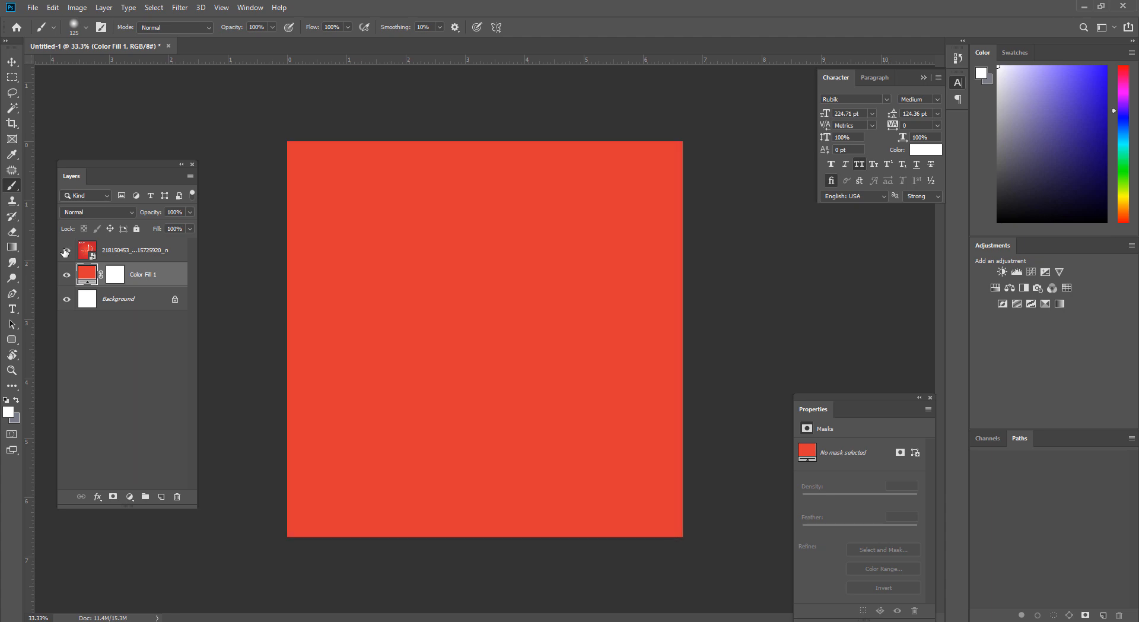
pyautogui.click(66, 251)
pyautogui.click(66, 251)
pyautogui.click(65, 251)
pyautogui.doubleClick(83, 271)
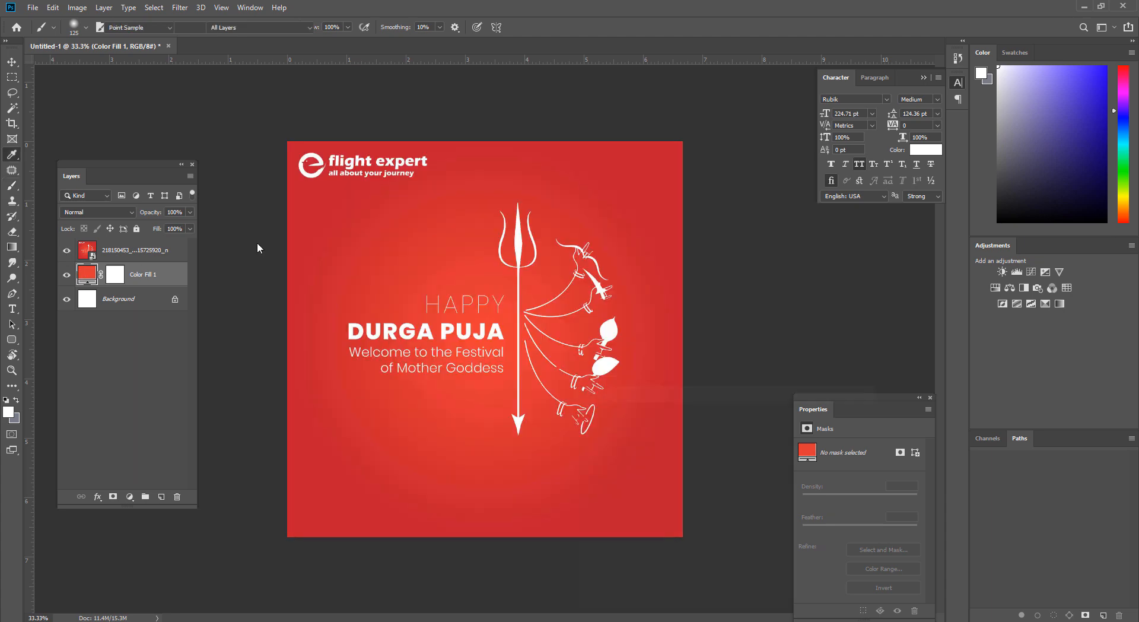
pyautogui.click(301, 146)
pyautogui.click(816, 417)
pyautogui.press('b')
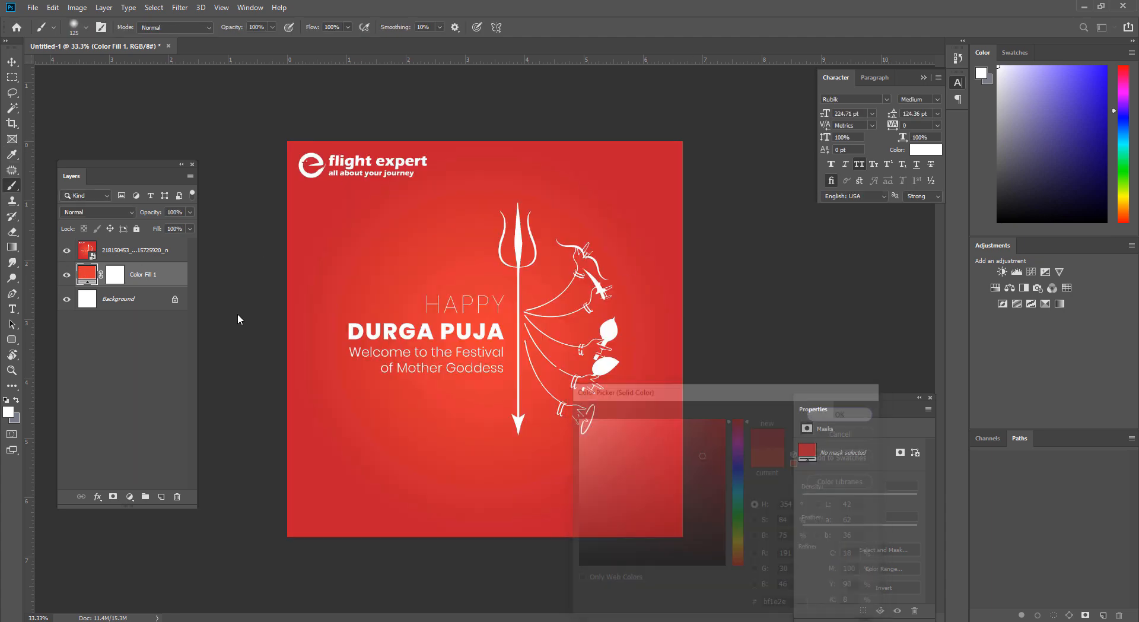
# Step: Add an empty layer above the colour fill and set the Gradient tool's opaque colour stop to the reference's bright central red (#ea3b36)
pyautogui.click(161, 496)
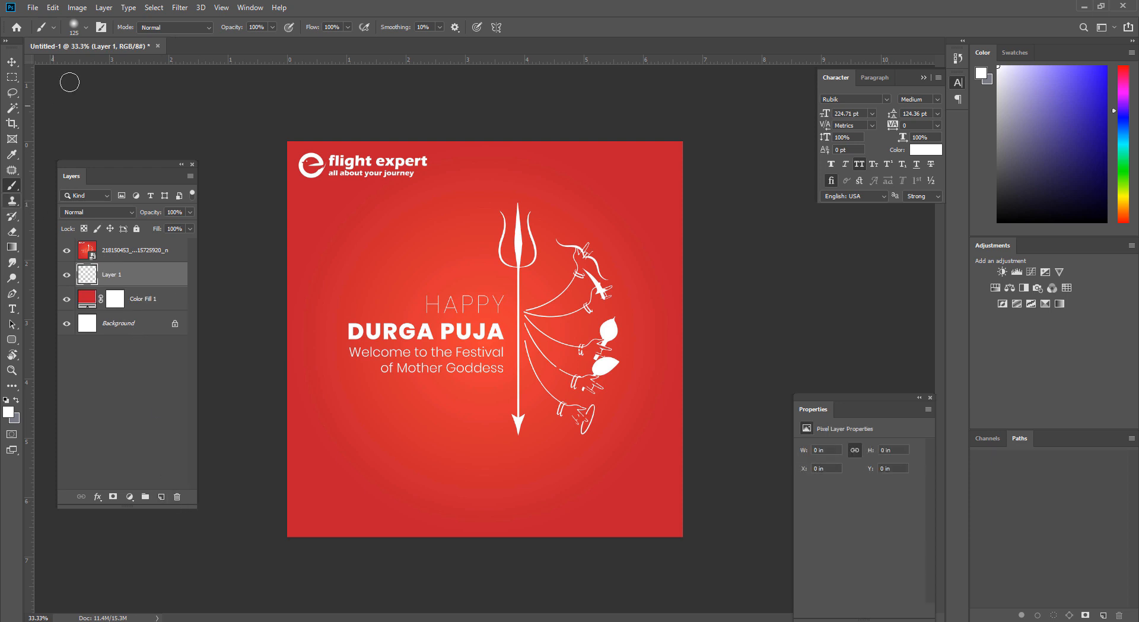
pyautogui.click(12, 246)
pyautogui.click(91, 29)
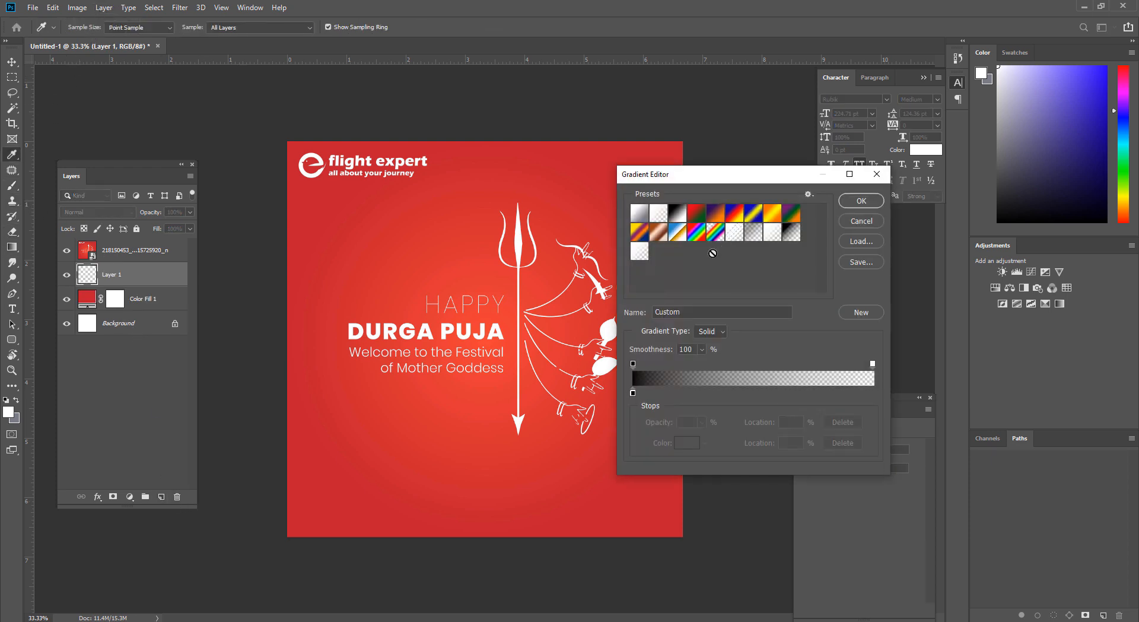
pyautogui.click(633, 393)
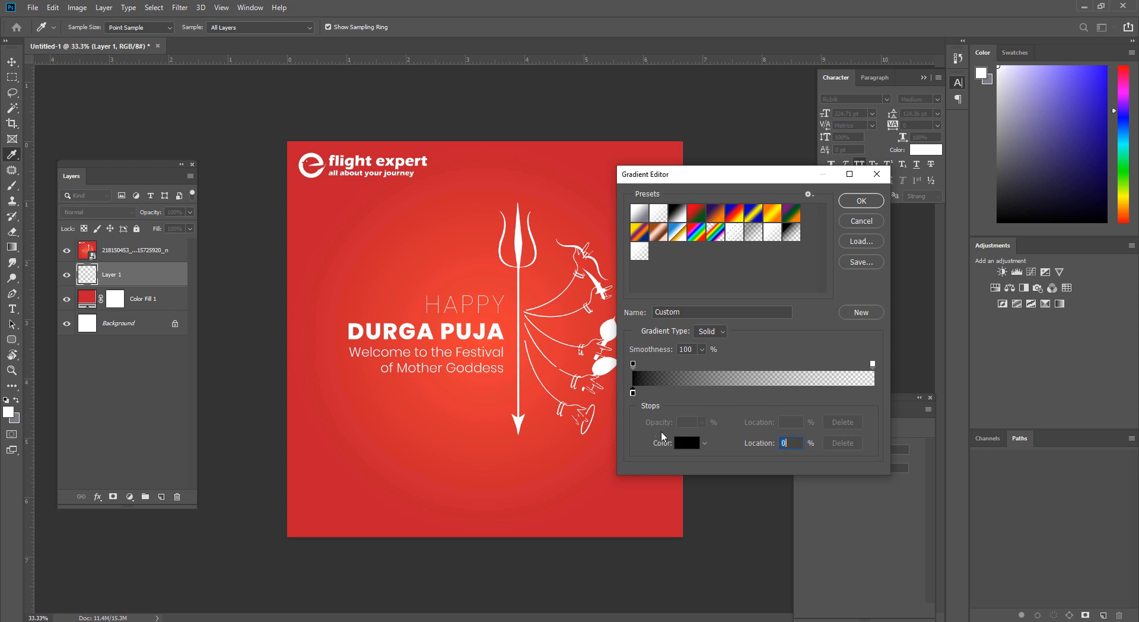
pyautogui.click(687, 442)
pyautogui.click(505, 318)
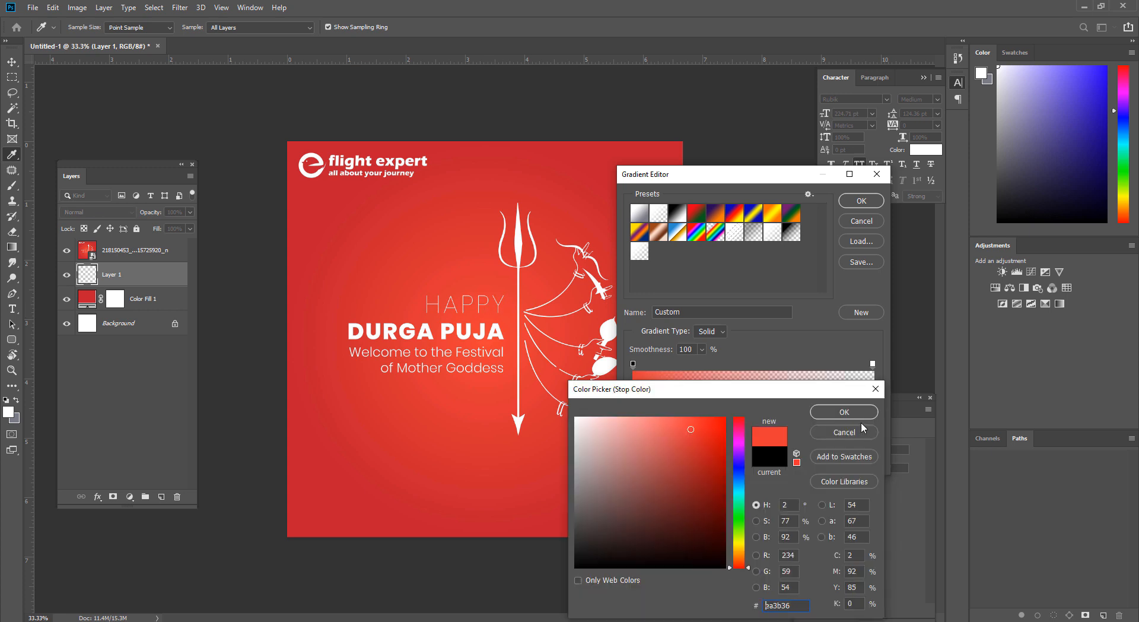
pyautogui.click(844, 411)
pyautogui.click(862, 201)
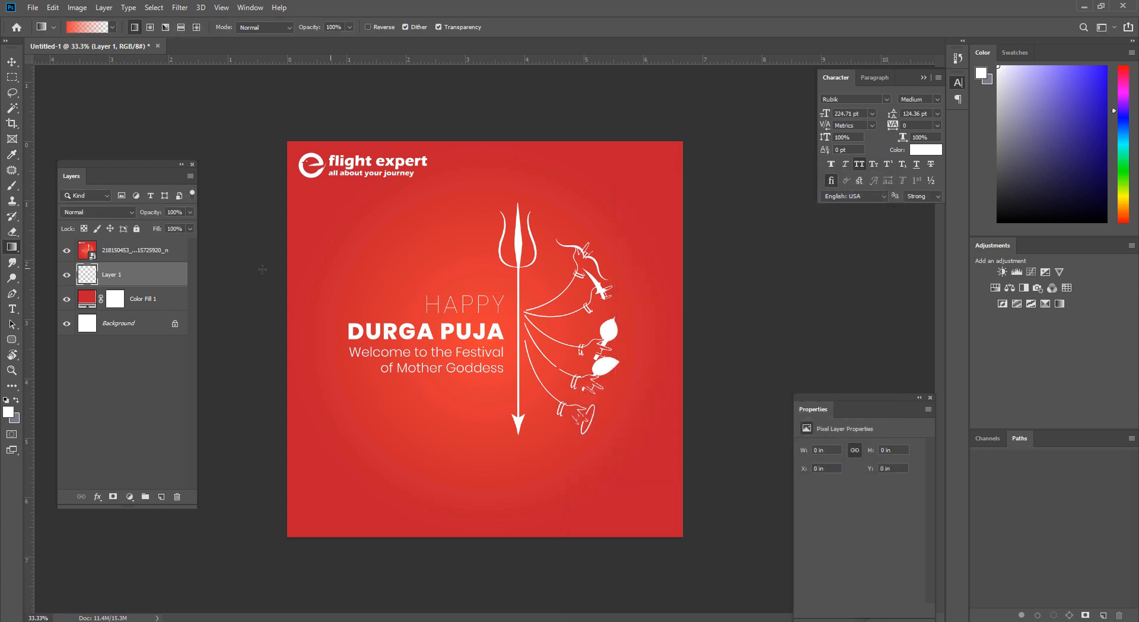
# Step: Hide the reference image, draw a horizontal linear gradient on Layer 1 fading from right to left, and show the reference again
pyautogui.click(67, 249)
pyautogui.moveTo(848, 315); pyautogui.dragTo(328, 315)
pyautogui.scroll(1, 415, 374)
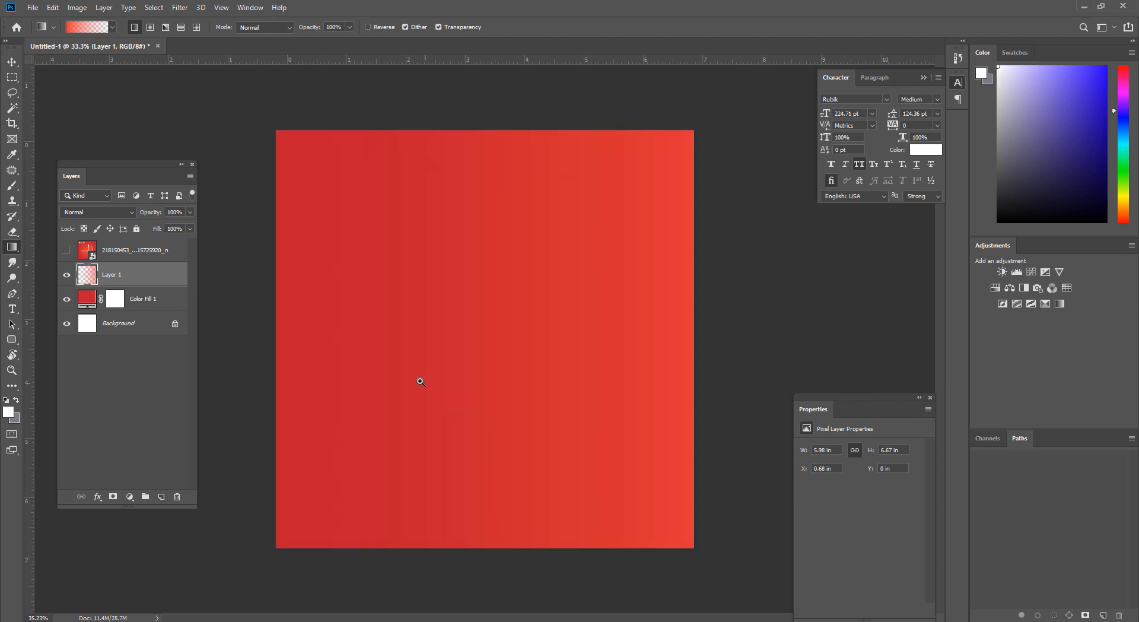
pyautogui.click(66, 250)
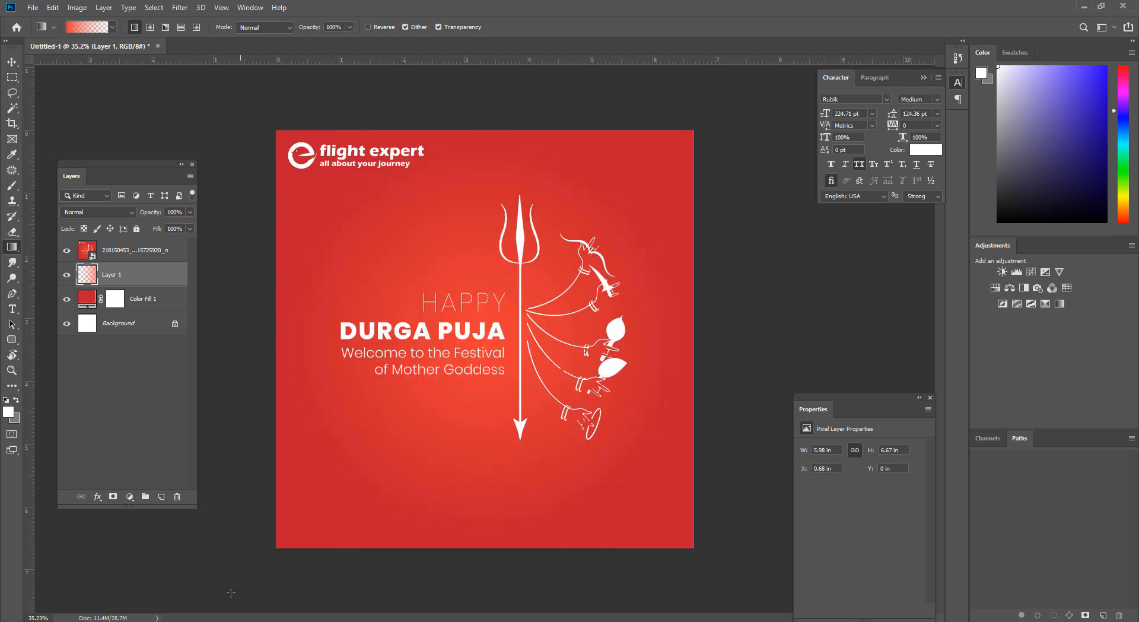
# Step: Try to place the flight expert logo file "unnamed" from New folder (38) into the document
pyautogui.click(487, 621)
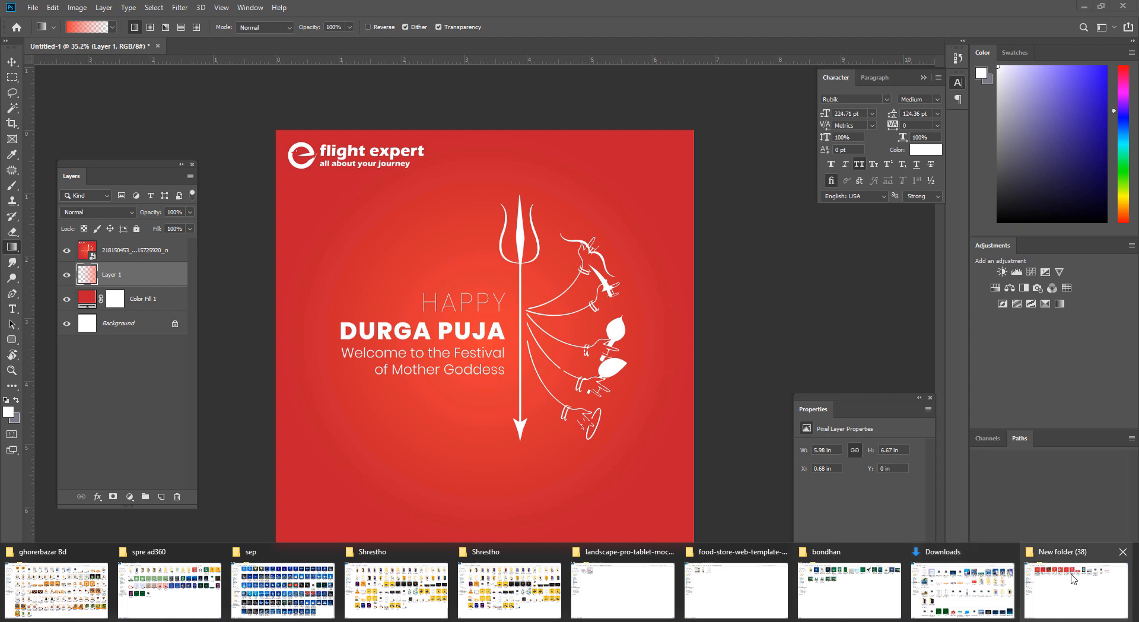
pyautogui.moveTo(1062, 587)
pyautogui.click(1065, 578)
pyautogui.moveTo(909, 95); pyautogui.dragTo(148, 380)
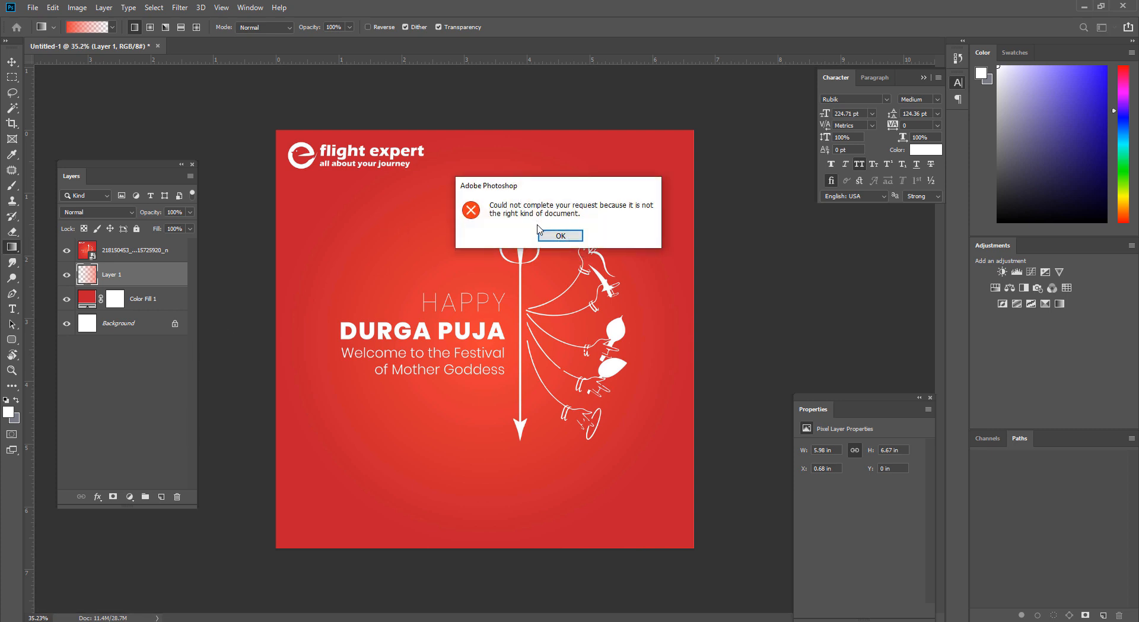
pyautogui.click(551, 239)
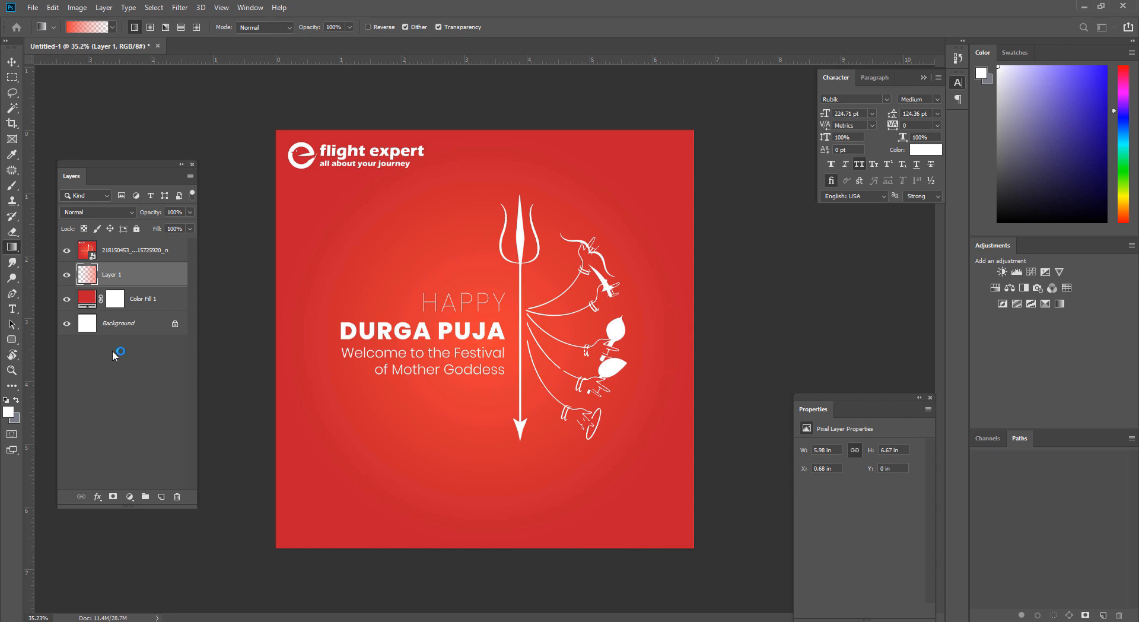
# Step: Create a 1024 x 500 pixel document at 300 pixels/inch and paste the copied flight expert logo into it
pyautogui.hotkey('ctrl', 'n')
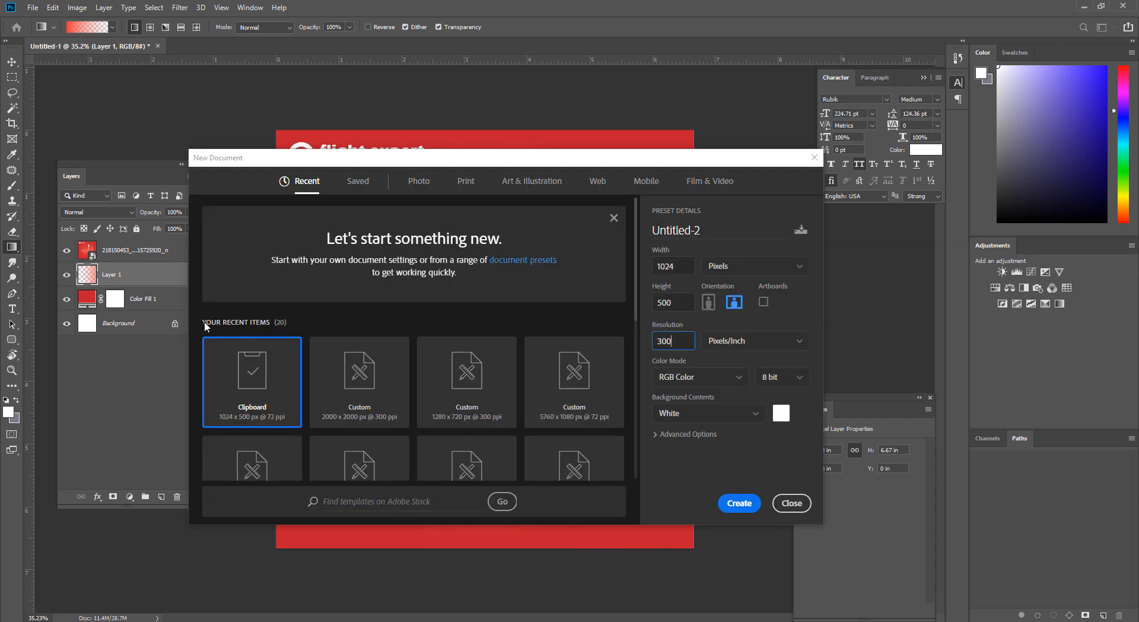
pyautogui.press('Return')
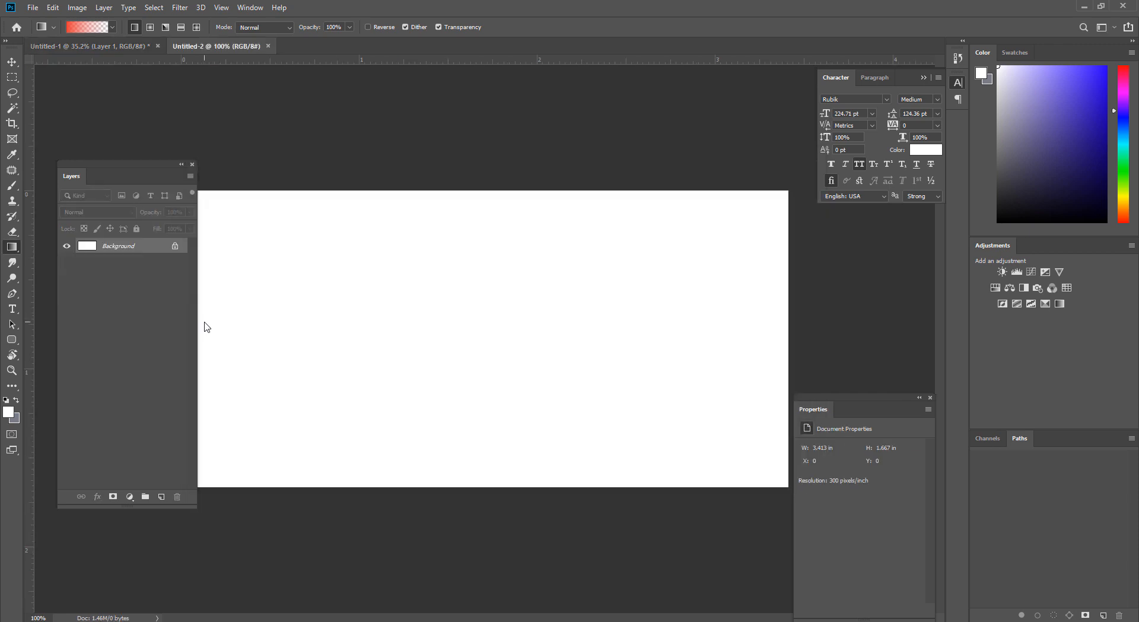
pyautogui.hotkey('ctrl', 'v')
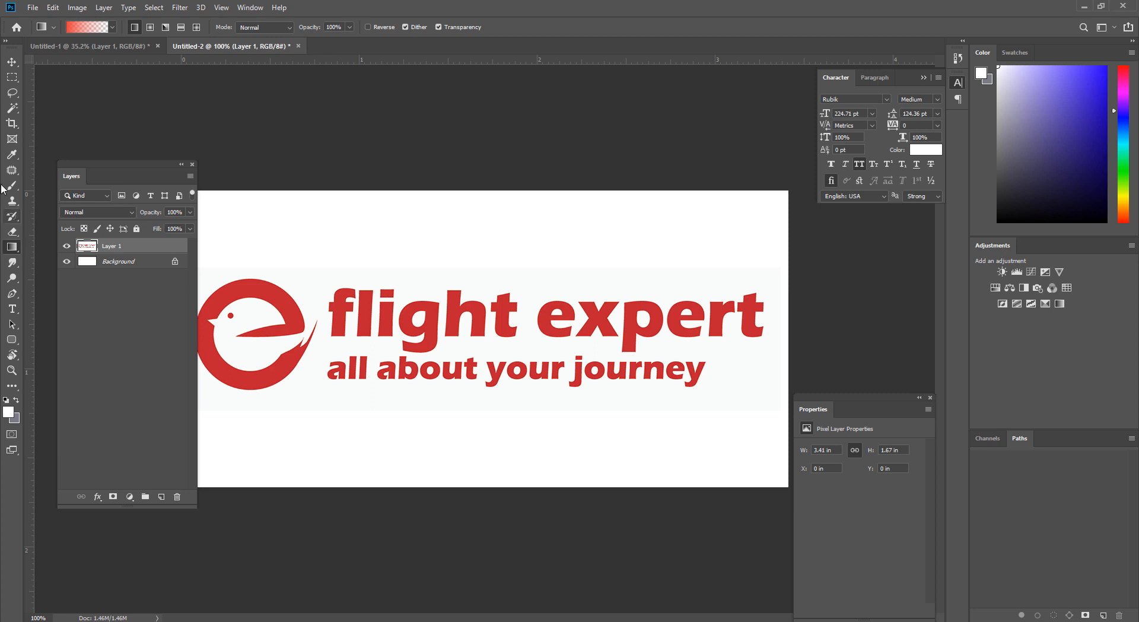
# Step: Remove the white background around the logo on Layer 1 with the Magic Eraser tool
pyautogui.click(12, 231)
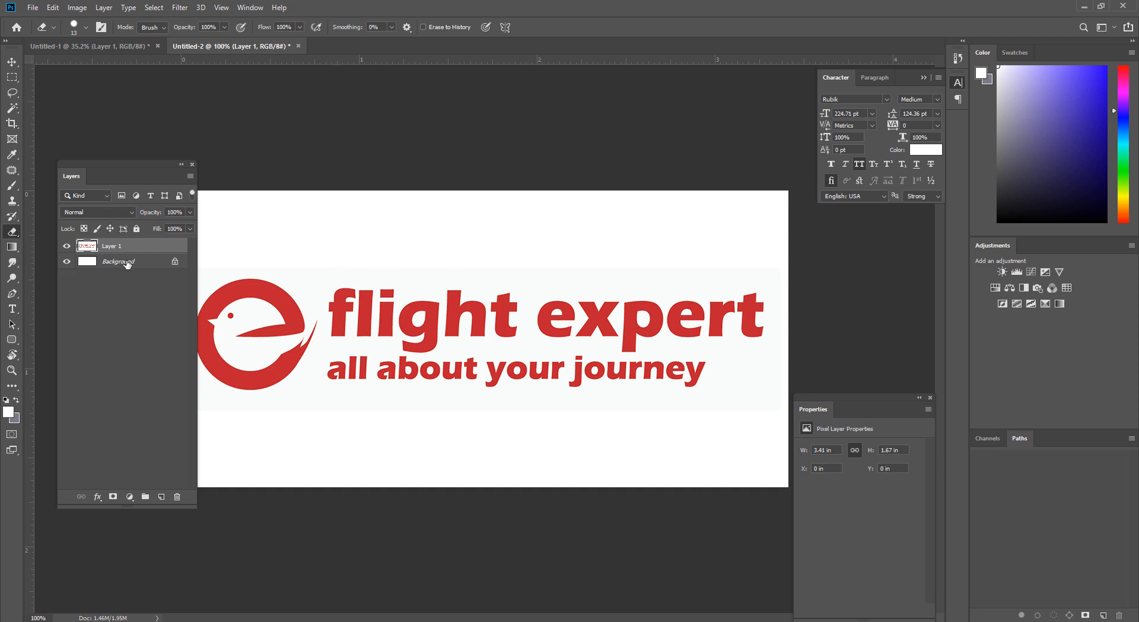
pyautogui.rightClick(12, 231)
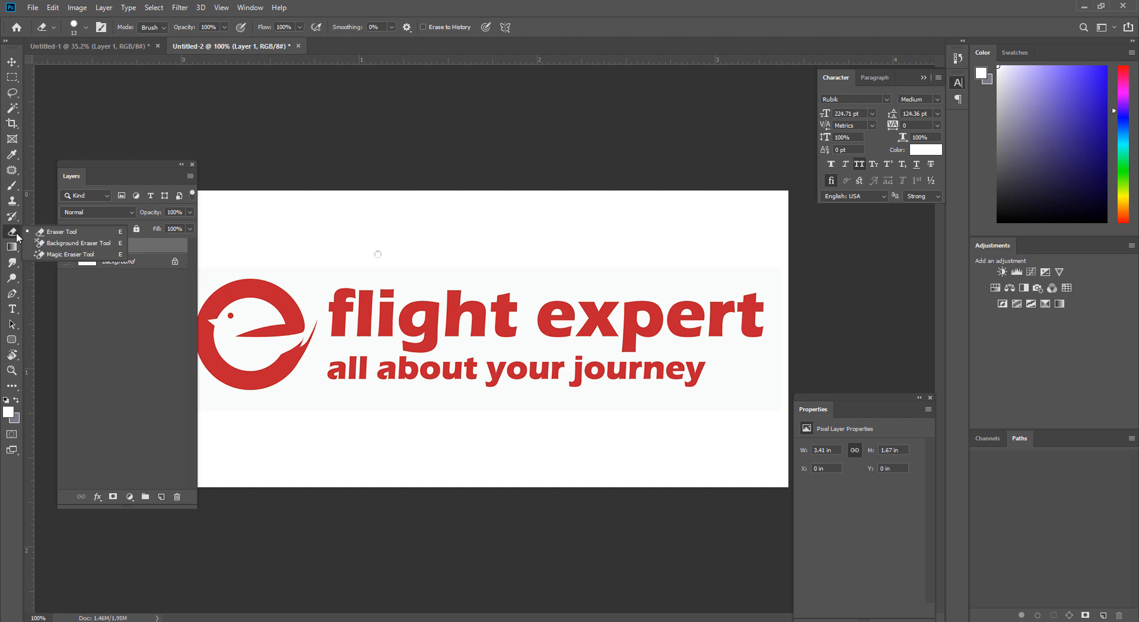
pyautogui.click(58, 255)
pyautogui.click(351, 252)
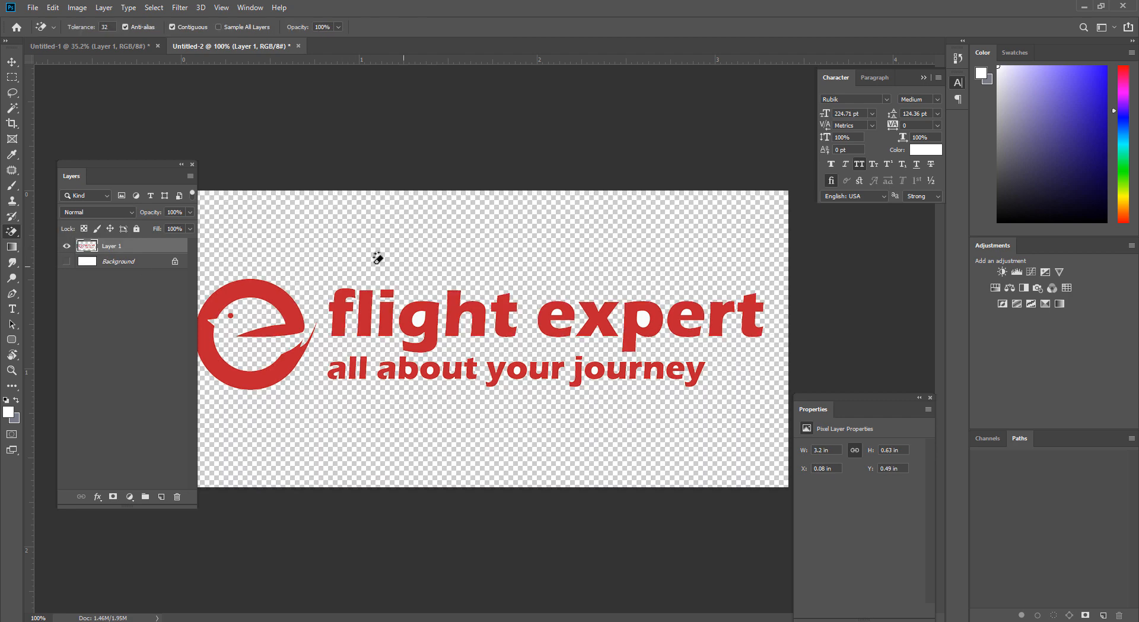
# Step: Erase the white areas enclosed by the letters in "flight" and "about" with the Magic Eraser
pyautogui.scroll(5, 426, 326)
pyautogui.click(415, 300)
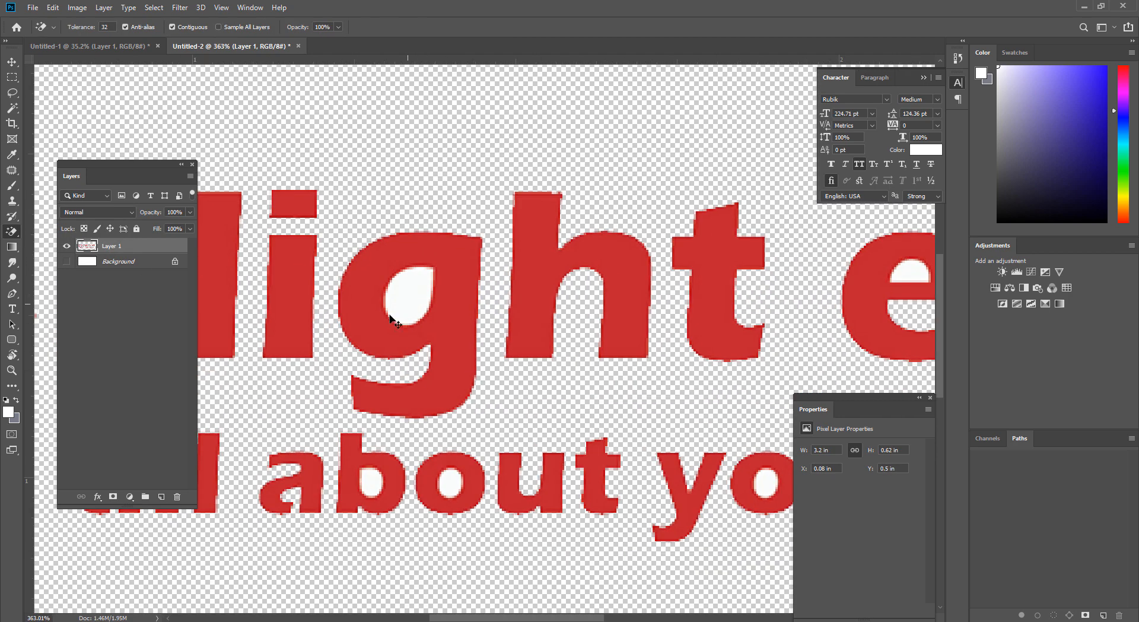
pyautogui.scroll(-3, 386, 333)
pyautogui.scroll(2, 365, 437)
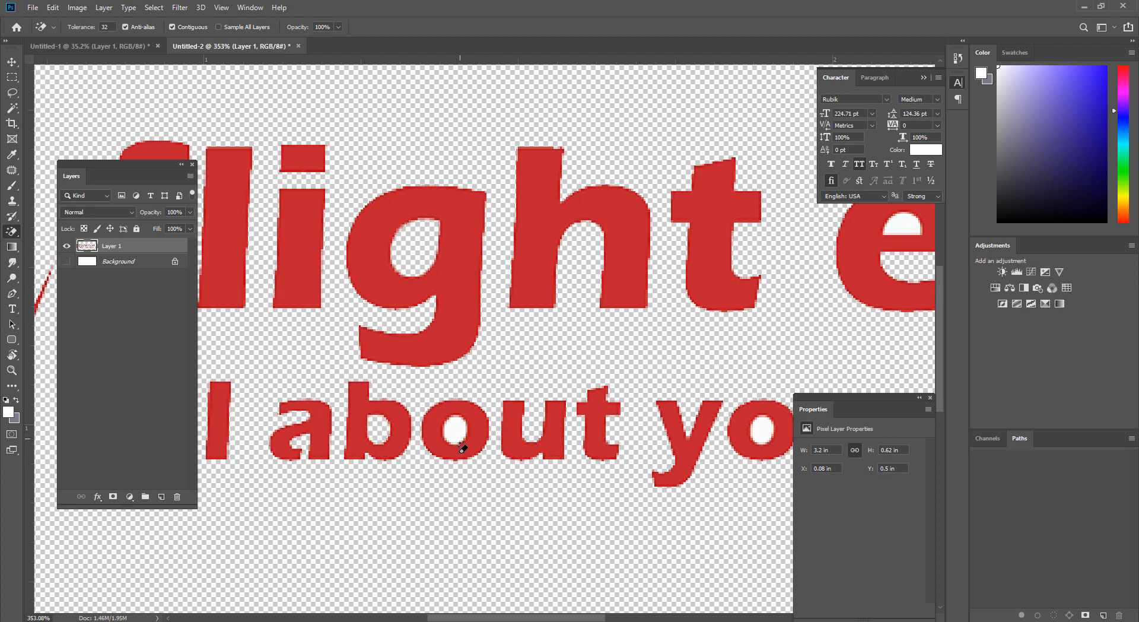
pyautogui.scroll(-1, 316, 401)
pyautogui.moveTo(328, 452); pyautogui.dragTo(328, 374)
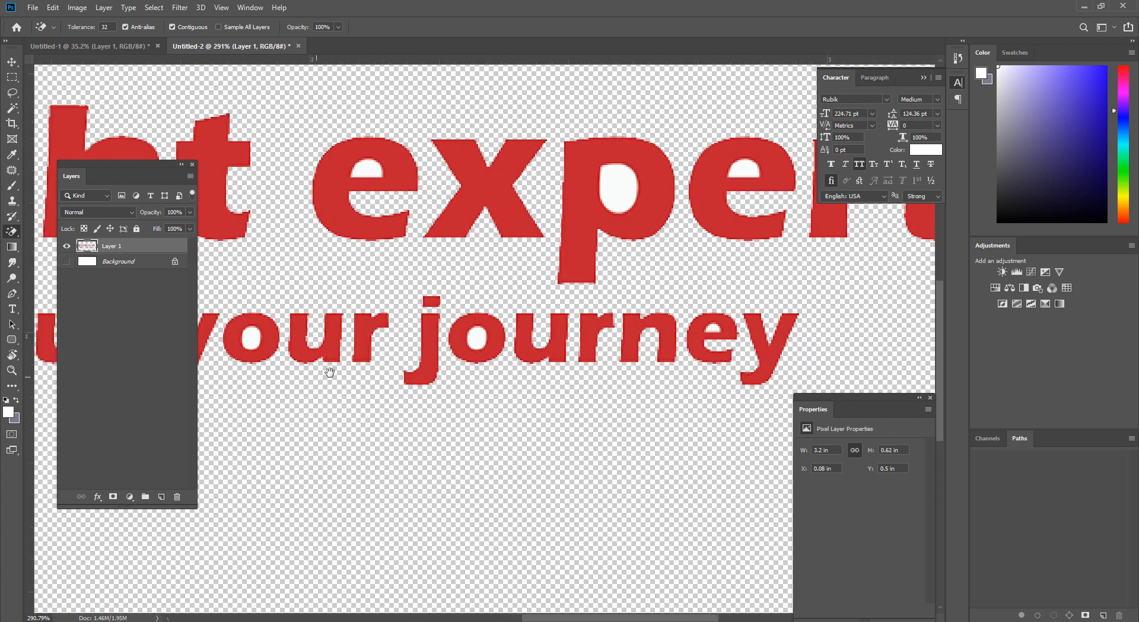
# Step: Erase the white letter interiors in "your journey" and "expert" with the Magic Eraser
pyautogui.click(481, 333)
pyautogui.click(253, 333)
pyautogui.click(629, 185)
pyautogui.moveTo(744, 179); pyautogui.dragTo(373, 232)
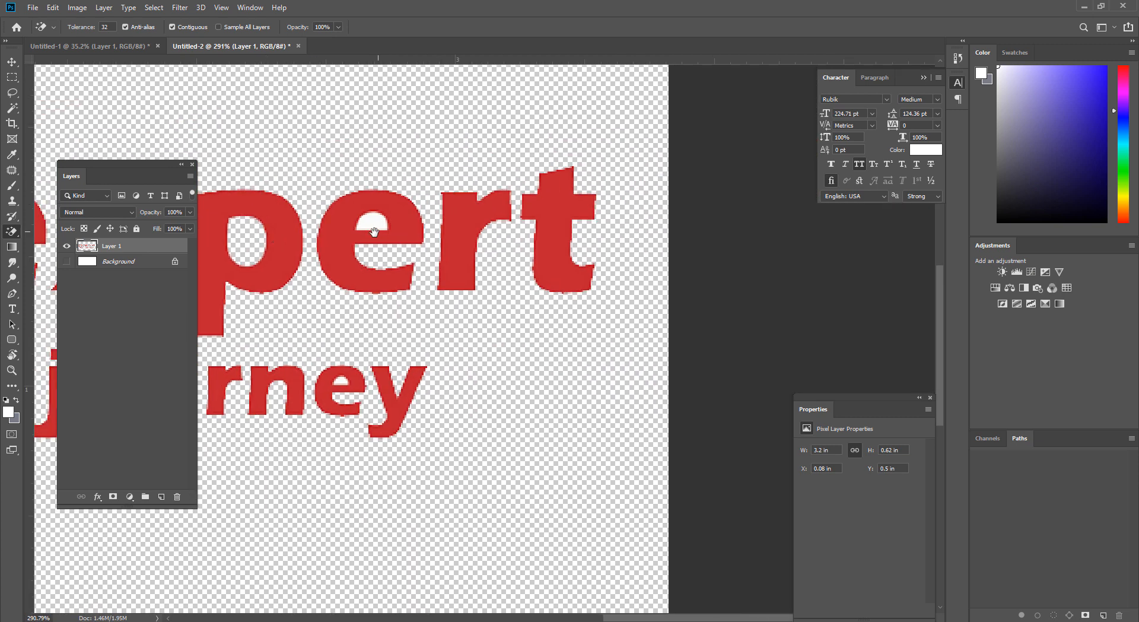
pyautogui.click(383, 213)
pyautogui.hotkey('ctrl', '0')
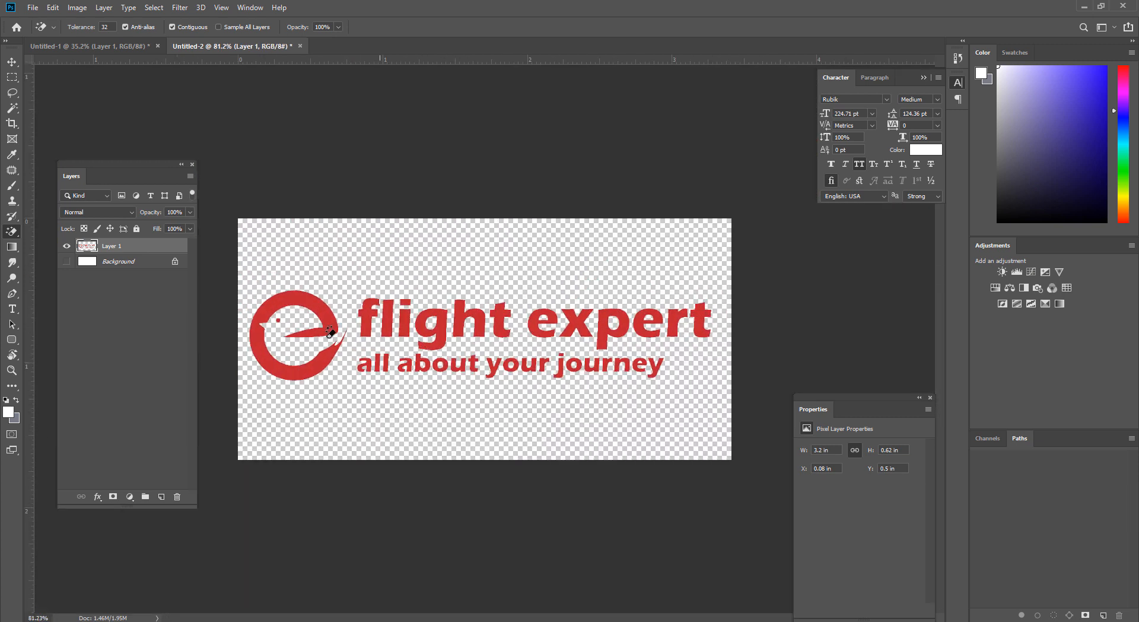
# Step: Add a dark brown solid color fill layer between the Background and the logo
pyautogui.click(143, 264)
pyautogui.click(130, 497)
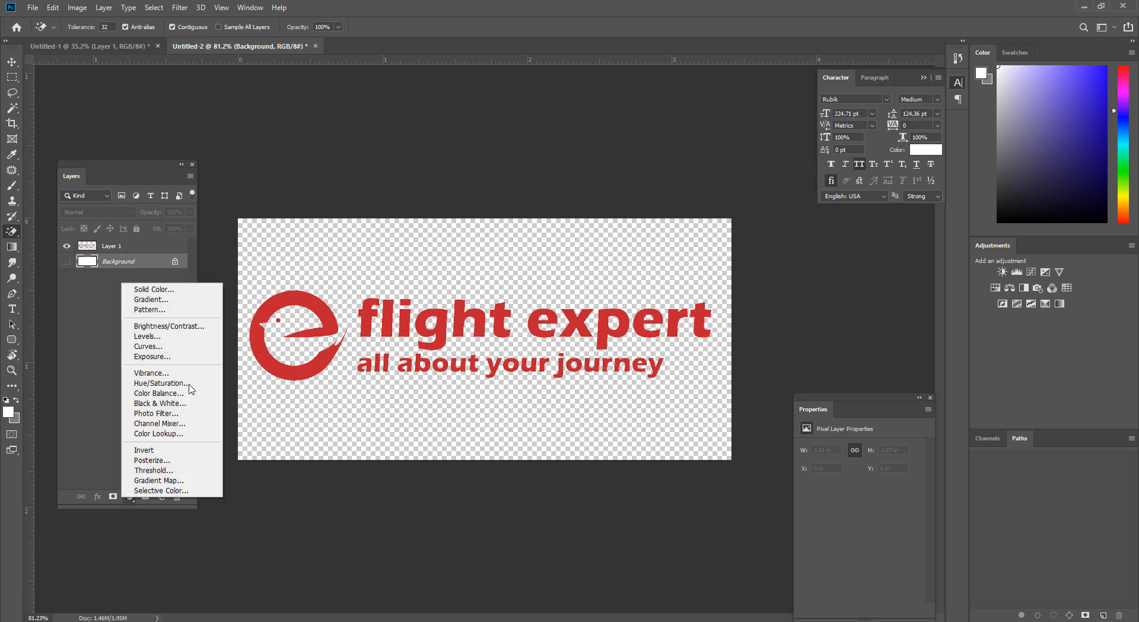
pyautogui.click(208, 289)
pyautogui.moveTo(643, 483); pyautogui.dragTo(645, 522)
pyautogui.click(859, 414)
# Step: Select Layer 1 and clear the leftover white inside the "e" of "journey"
pyautogui.scroll(10, 667, 347)
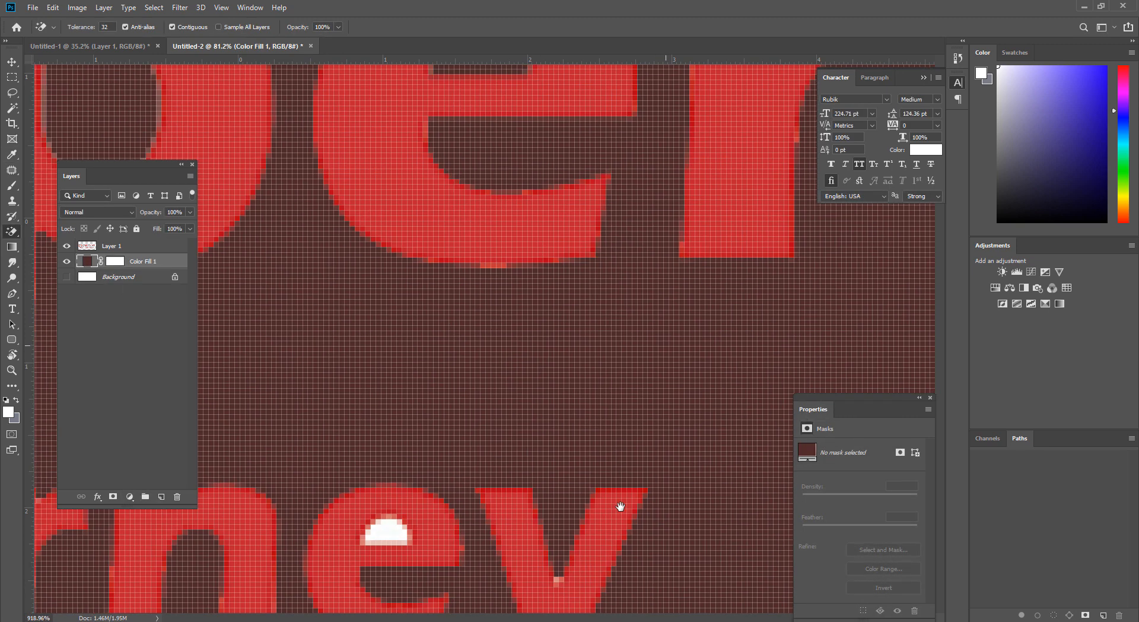
pyautogui.hotkey('alt', ']')
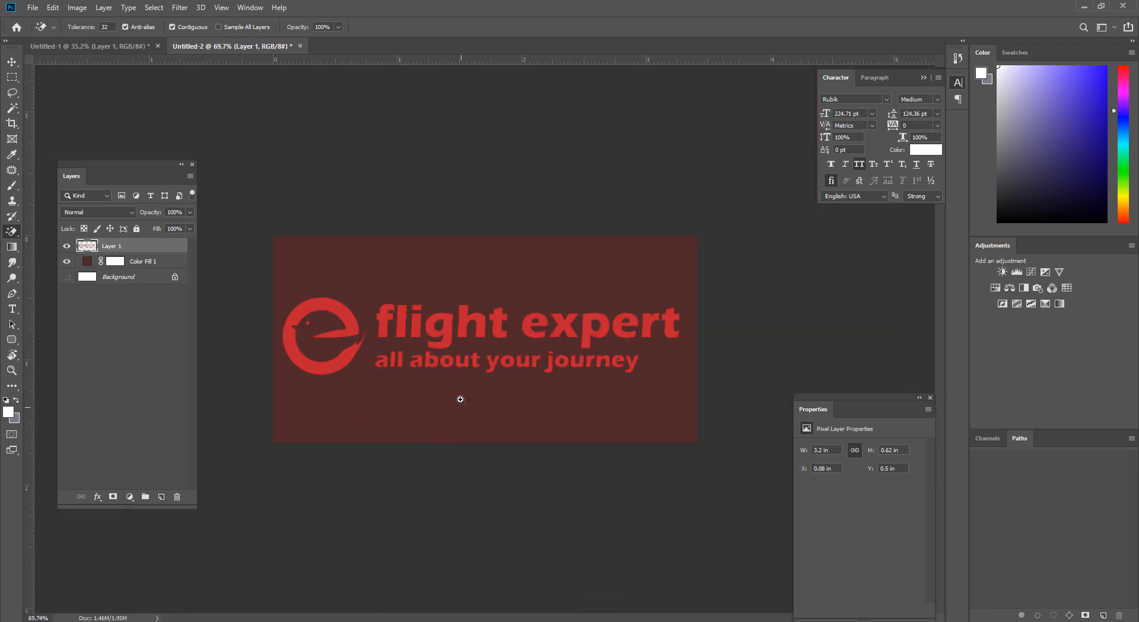
pyautogui.moveTo(461, 398); pyautogui.dragTo(472, 436)
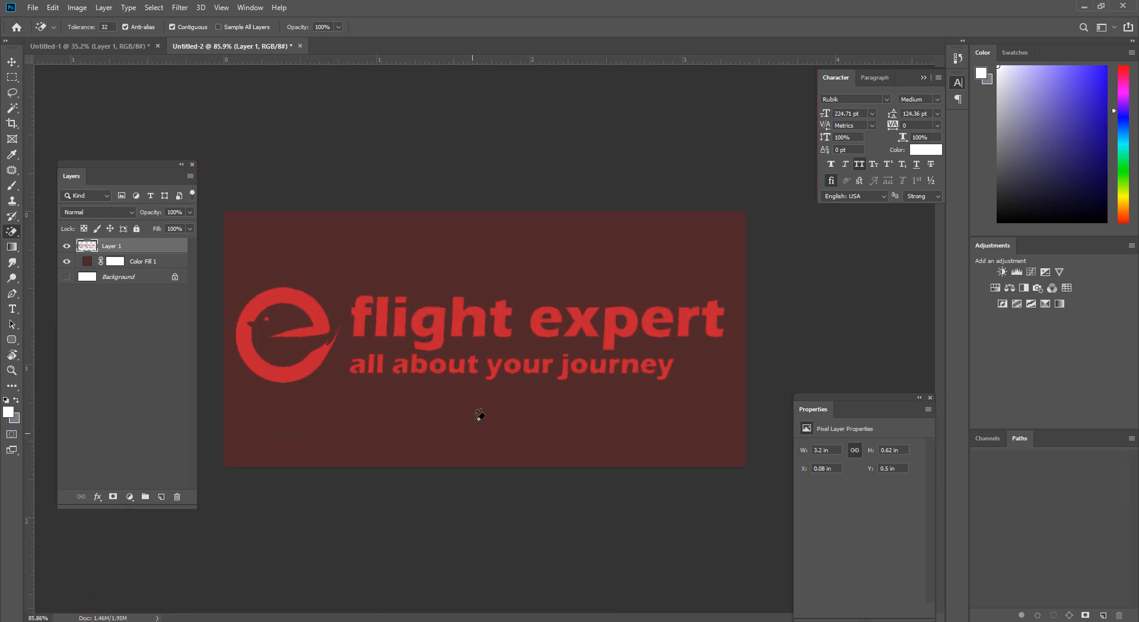
# Step: Convert the cut-out logo on Layer 1 to a smart object
pyautogui.click(13, 63)
pyautogui.rightClick(153, 250)
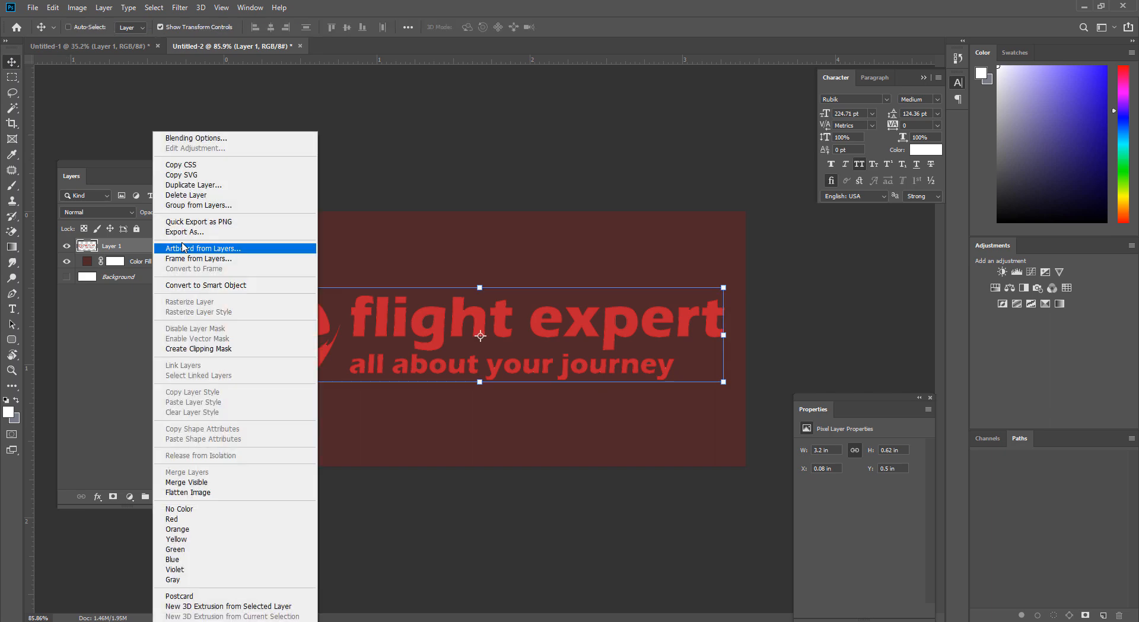
pyautogui.click(202, 283)
# Step: Apply a white (ffffff) Color Overlay to the logo layer in Normal mode at 100% opacity
pyautogui.rightClick(225, 157)
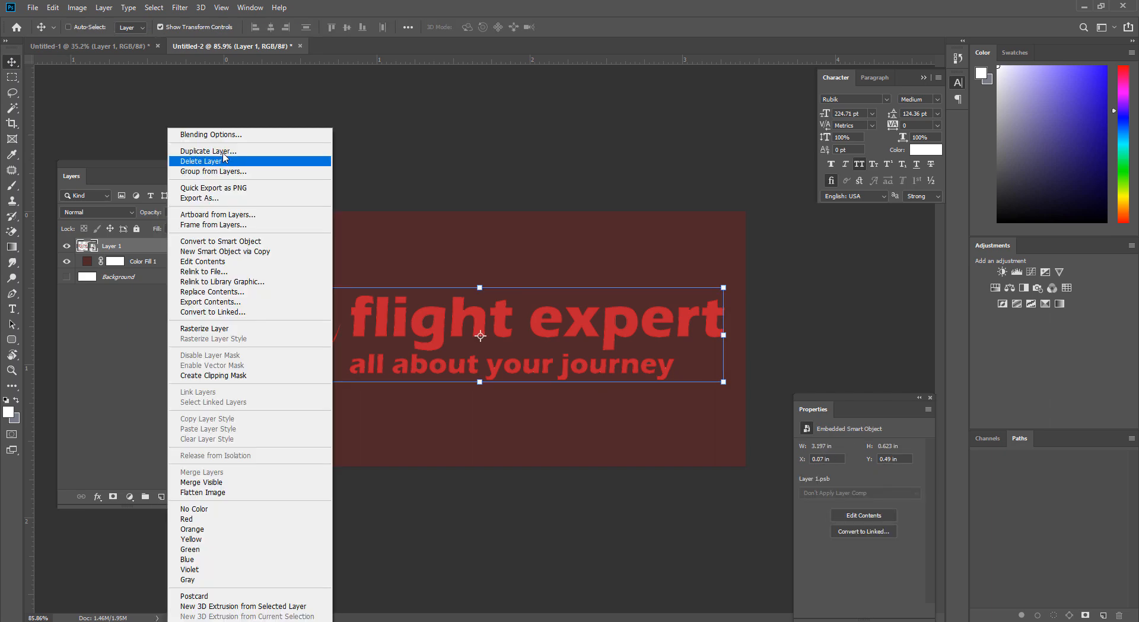
pyautogui.rightClick(122, 232)
pyautogui.click(184, 135)
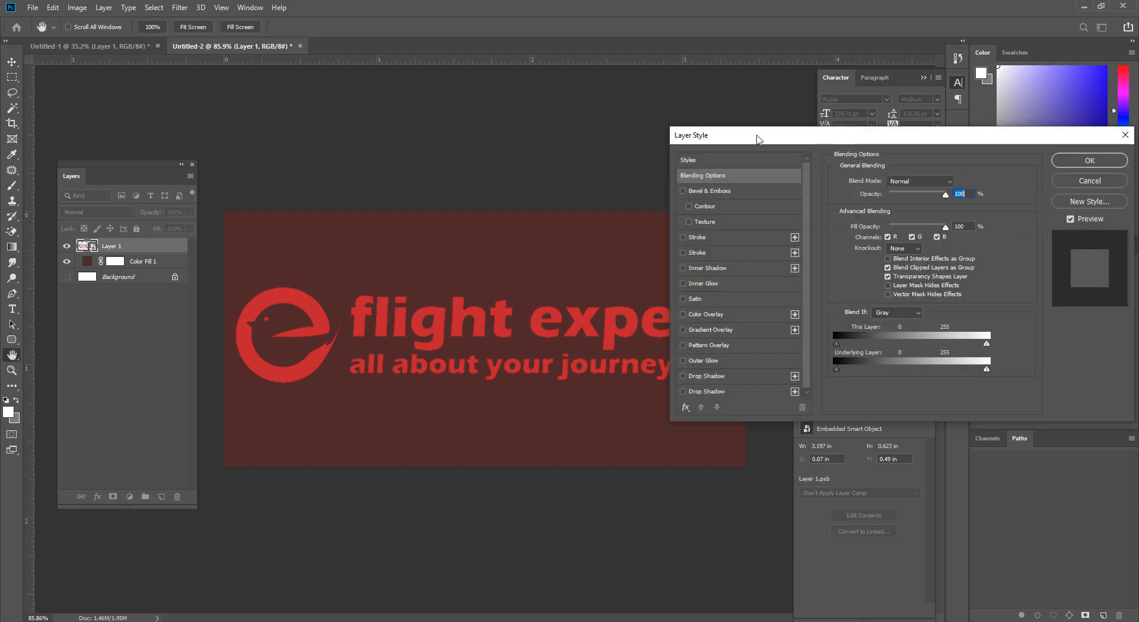
pyautogui.moveTo(755, 139); pyautogui.dragTo(394, 113)
pyautogui.click(345, 289)
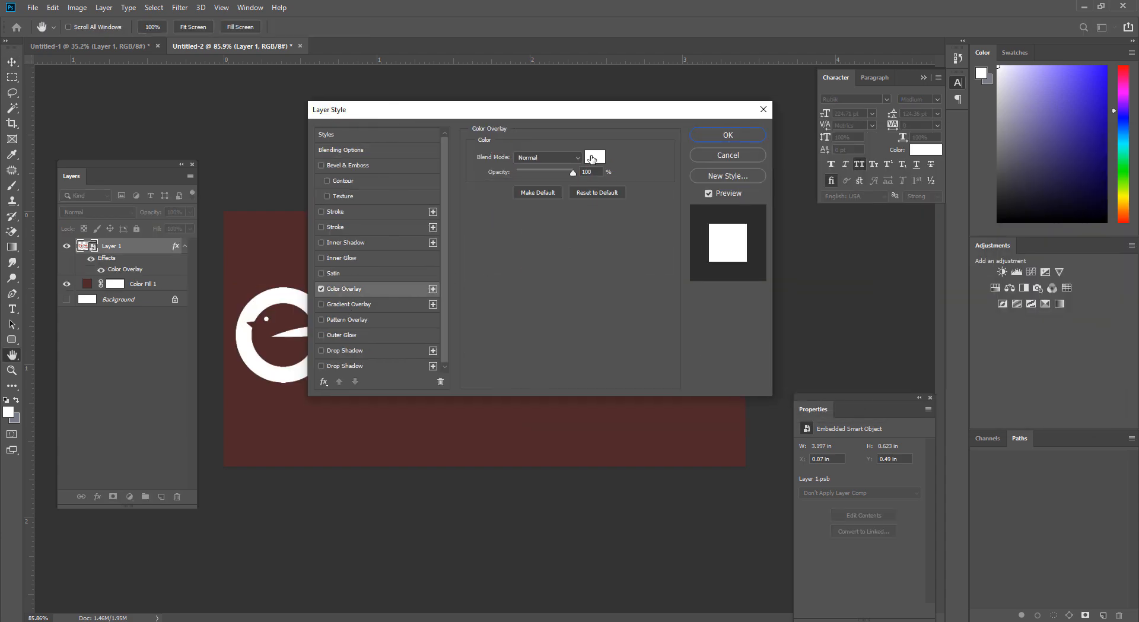
pyautogui.click(604, 157)
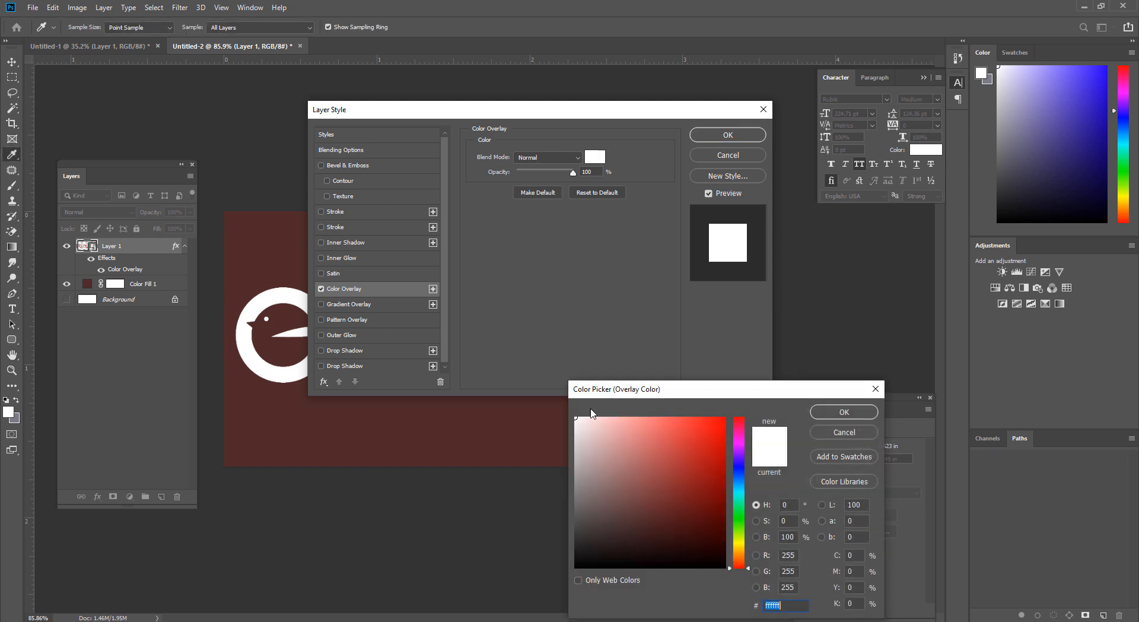
pyautogui.click(812, 415)
pyautogui.click(748, 135)
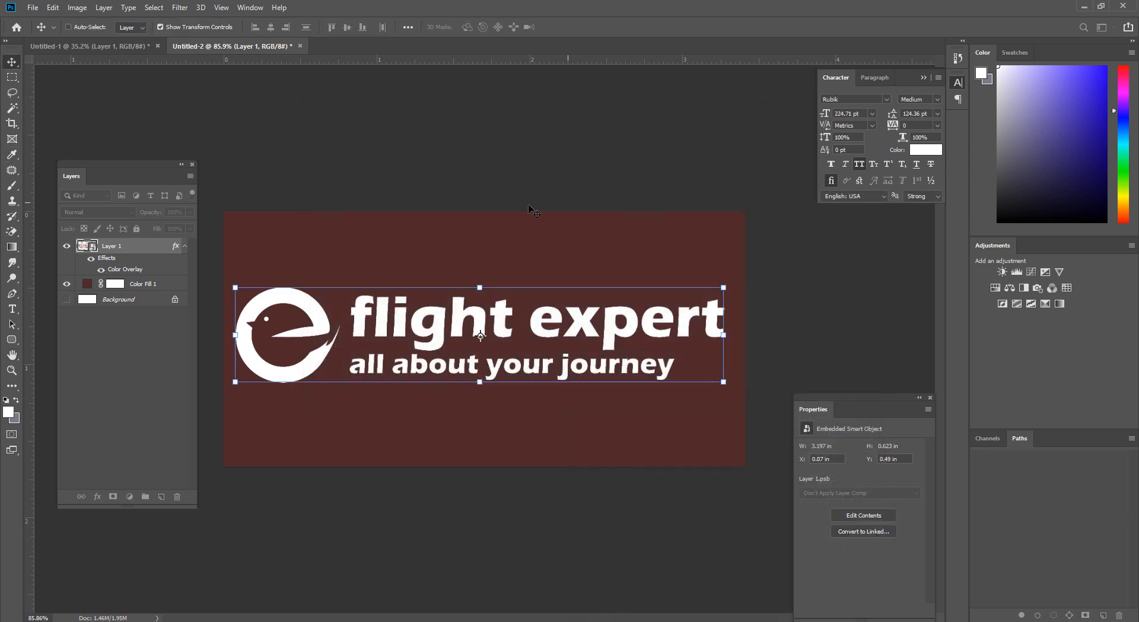
# Step: Scale the white logo down to about 1.8 in wide and copy it into the Untitled-1 document
pyautogui.moveTo(723, 381); pyautogui.dragTo(512, 341)
pyautogui.moveTo(418, 310); pyautogui.dragTo(100, 8)
pyautogui.press('Return')
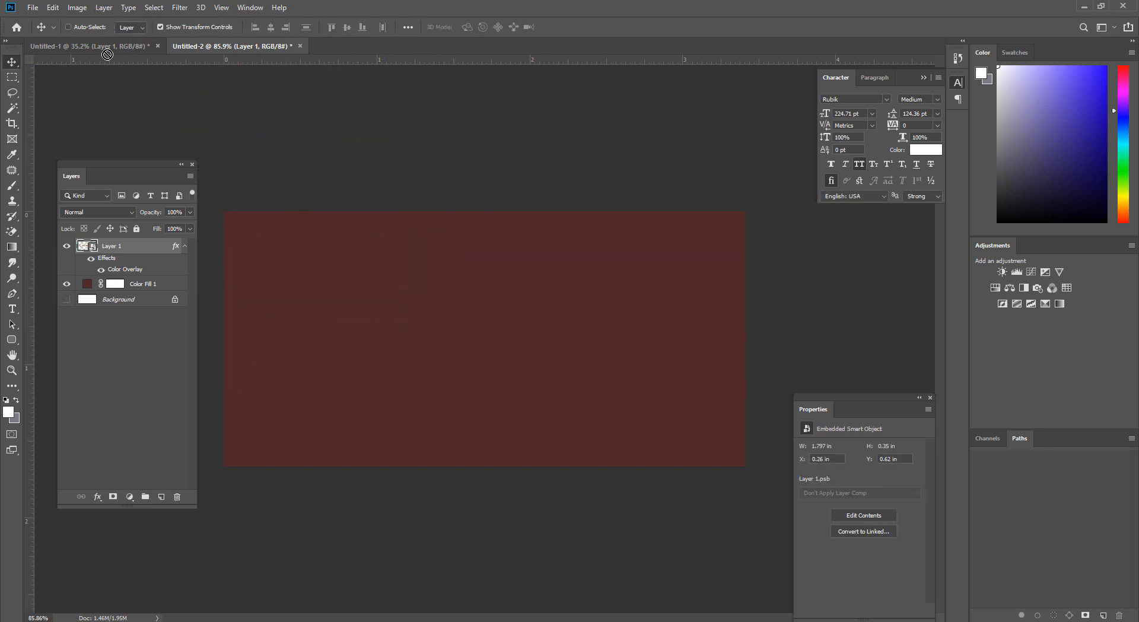
pyautogui.moveTo(107, 55); pyautogui.dragTo(389, 184)
pyautogui.moveTo(324, 137); pyautogui.dragTo(411, 281)
# Step: Align the logo with the reference image's logo and scale it to about 2.15 in wide
pyautogui.moveTo(126, 280); pyautogui.dragTo(118, 239)
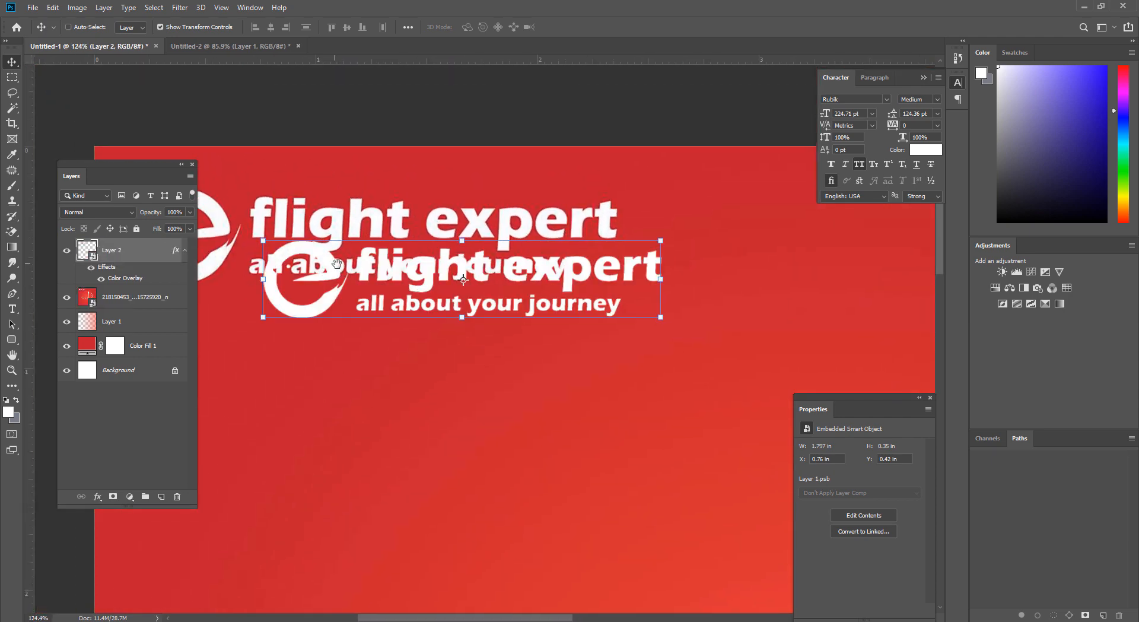
pyautogui.moveTo(336, 263); pyautogui.dragTo(443, 301)
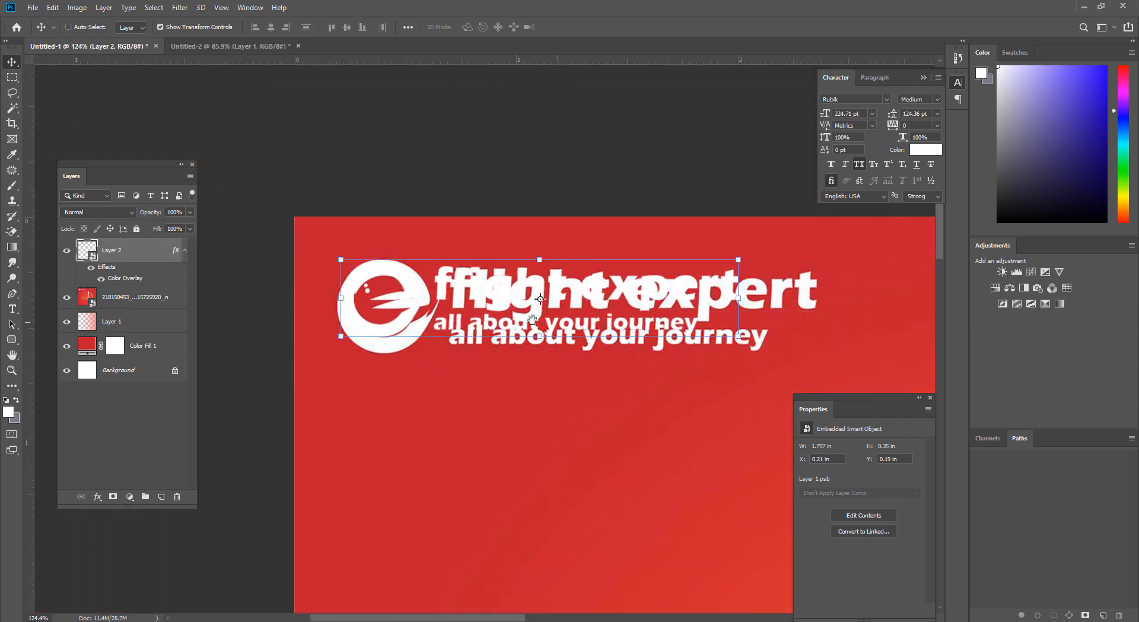
pyautogui.moveTo(532, 320); pyautogui.dragTo(560, 320)
pyautogui.press('Return')
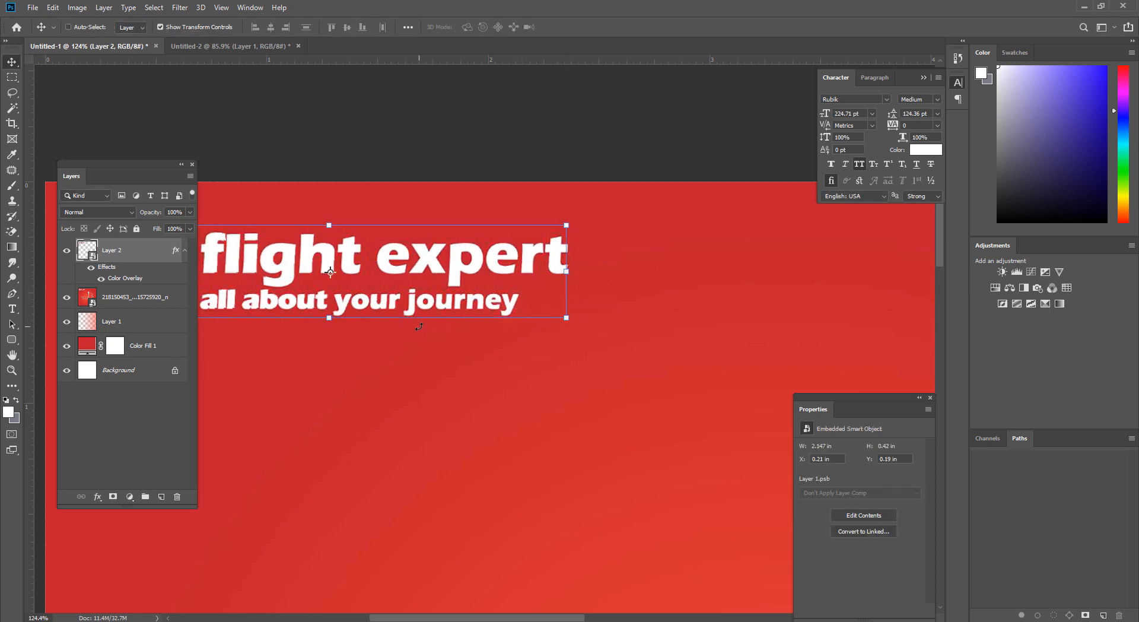
# Step: Delete the reference image layer beneath the logo
pyautogui.click(147, 302)
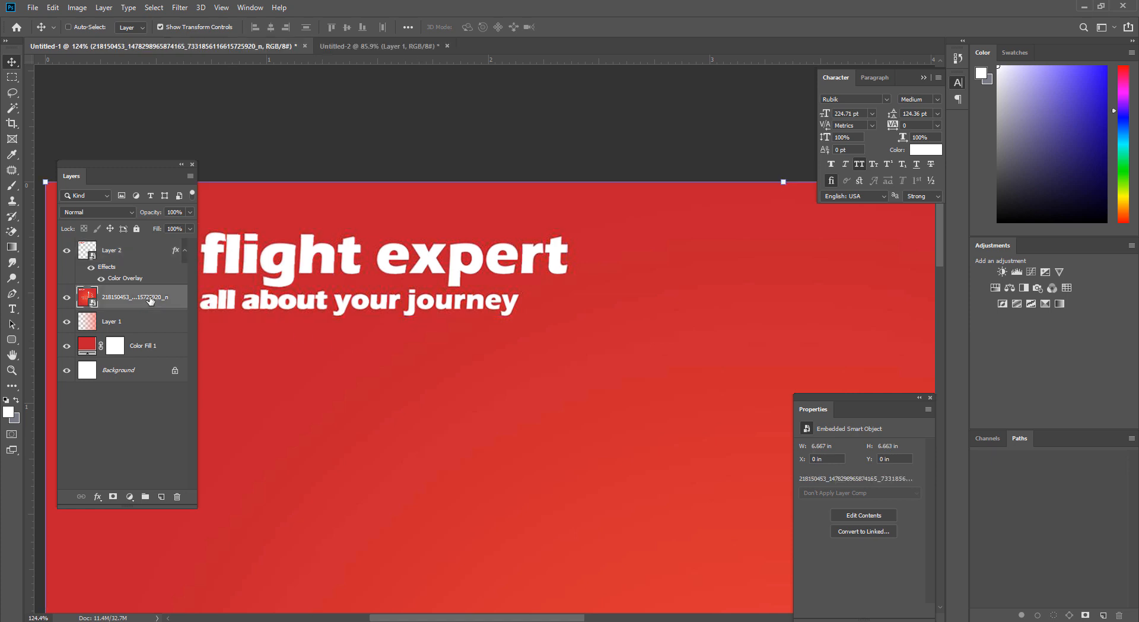
pyautogui.press('Delete')
pyautogui.moveTo(404, 321); pyautogui.dragTo(392, 284)
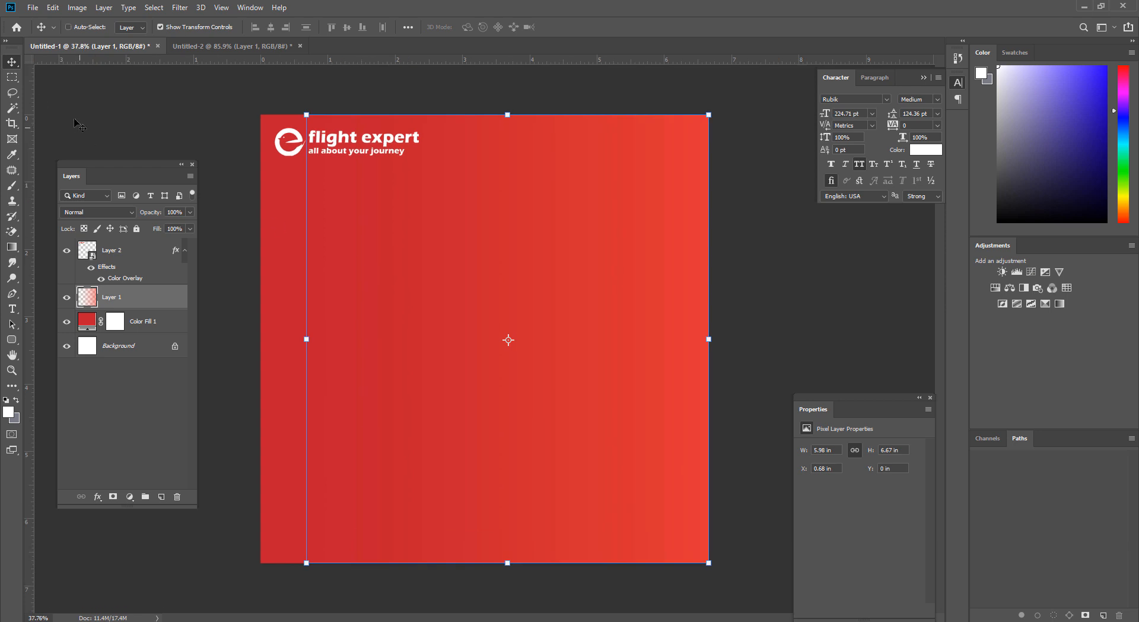
# Step: Place the cloudy sky image "beautiful-shot-white-large-clouds-sky-tree-branches-side" from New folder (38) into the poster
pyautogui.click(12, 77)
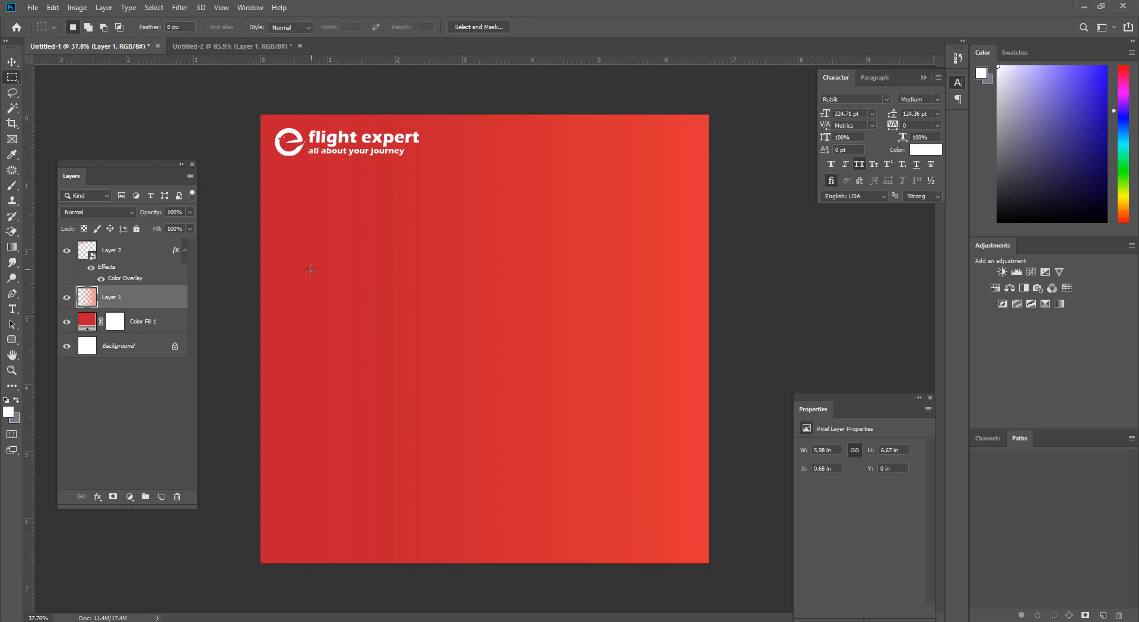
pyautogui.moveTo(169, 620)
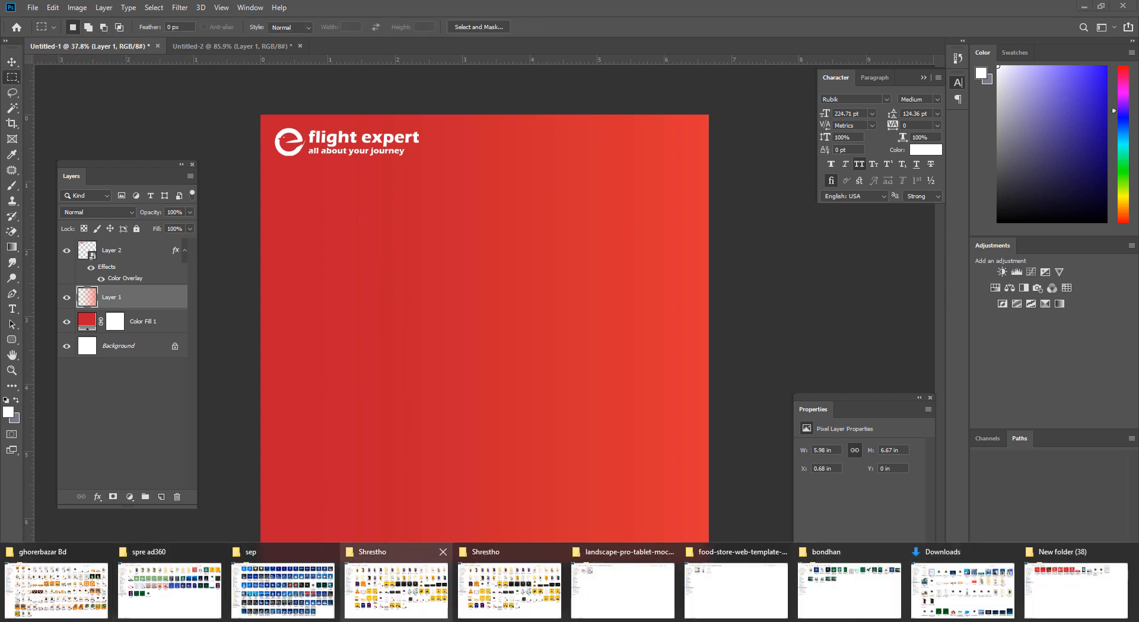
pyautogui.click(1058, 567)
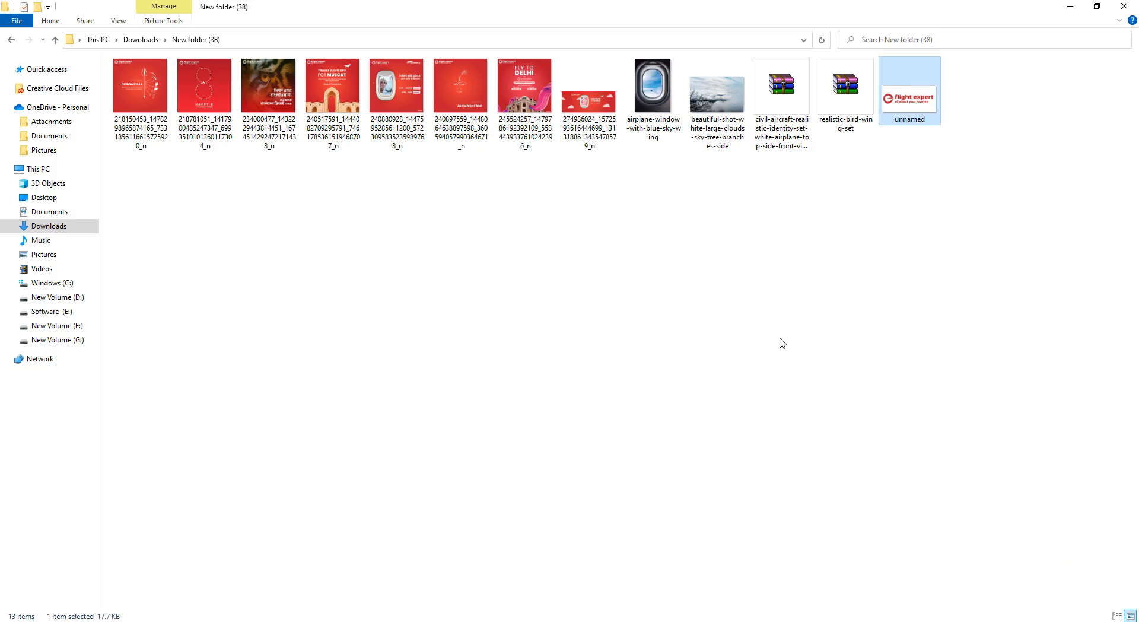
pyautogui.moveTo(717, 95); pyautogui.dragTo(404, 508)
# Step: Scale the cloud image to 22.60% so it spans the canvas height, and position it to cover the poster
pyautogui.moveTo(485, 189); pyautogui.dragTo(486, 115)
pyautogui.moveTo(481, 489); pyautogui.dragTo(484, 562)
pyautogui.moveTo(546, 468); pyautogui.dragTo(434, 517)
pyautogui.moveTo(458, 442); pyautogui.dragTo(430, 442)
pyautogui.hotkey('ctrl', 'z')
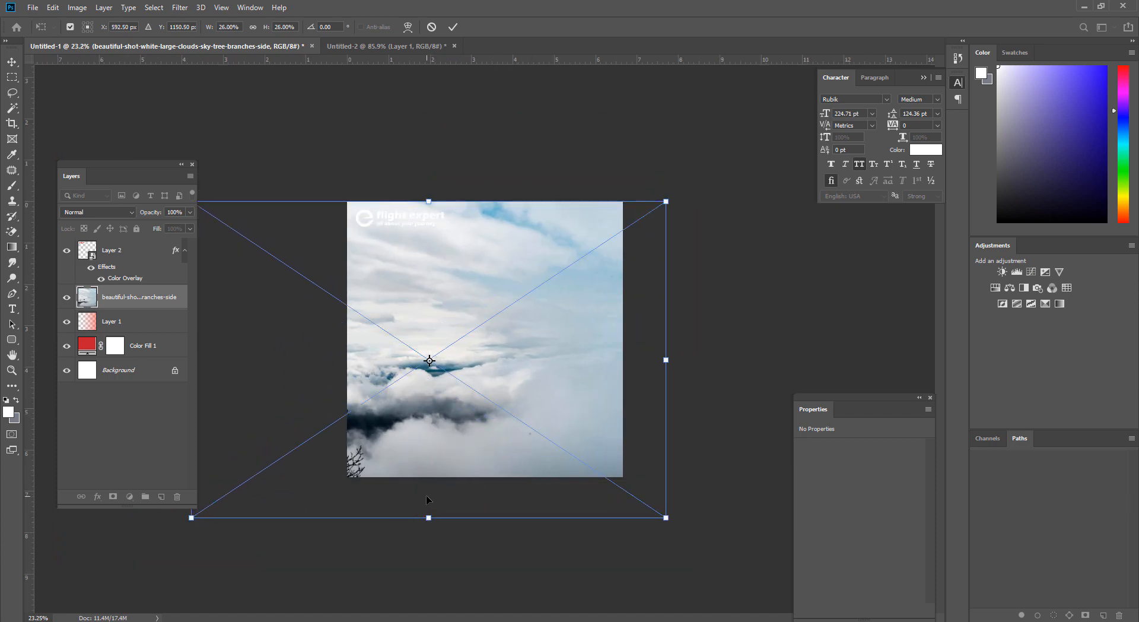
pyautogui.moveTo(438, 519); pyautogui.dragTo(475, 437)
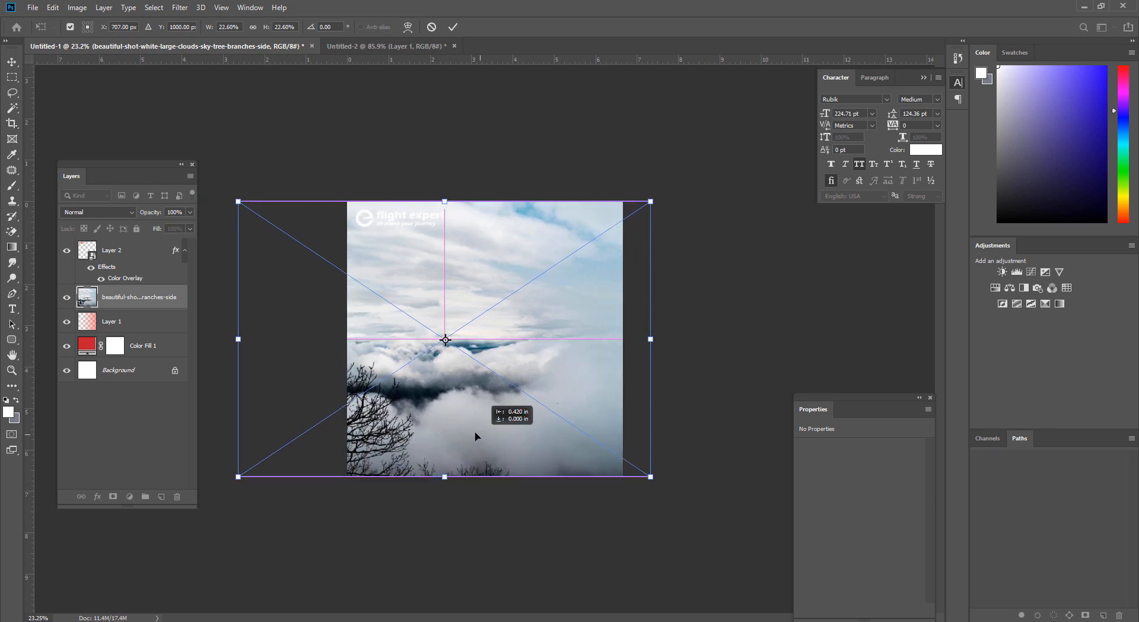
pyautogui.press('Return')
# Step: Set the cloud layer's blend mode to Multiply and its opacity to 51%
pyautogui.keyDown('ctrl'); pyautogui.click(476, 437); pyautogui.keyUp('ctrl')
pyautogui.keyDown('ctrl'); pyautogui.click(476, 439); pyautogui.keyUp('ctrl')
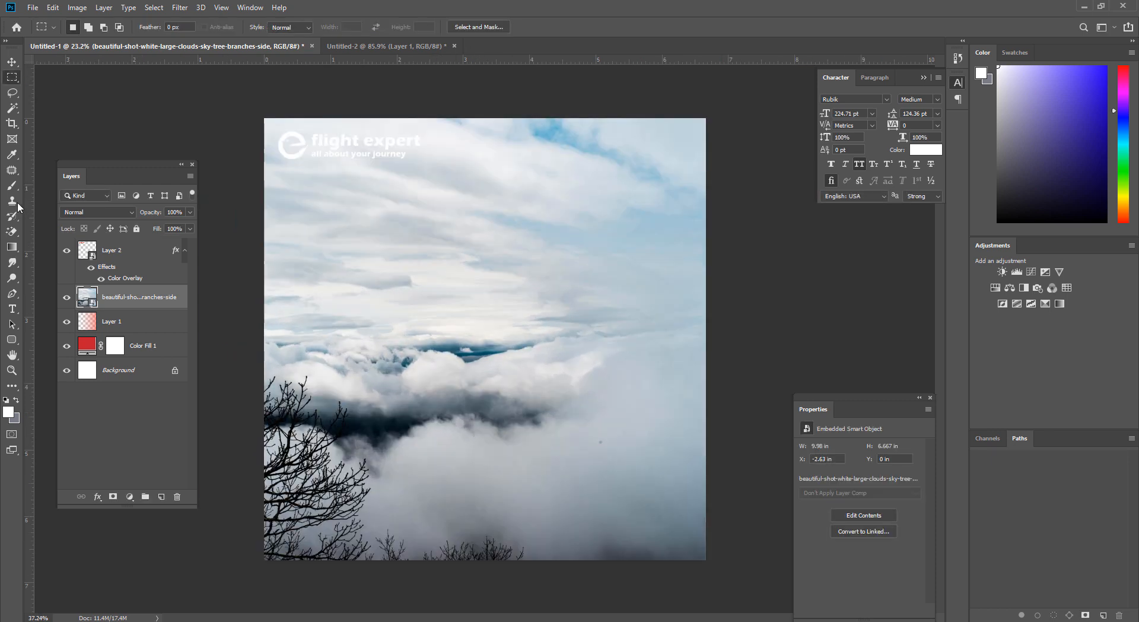
pyautogui.click(69, 213)
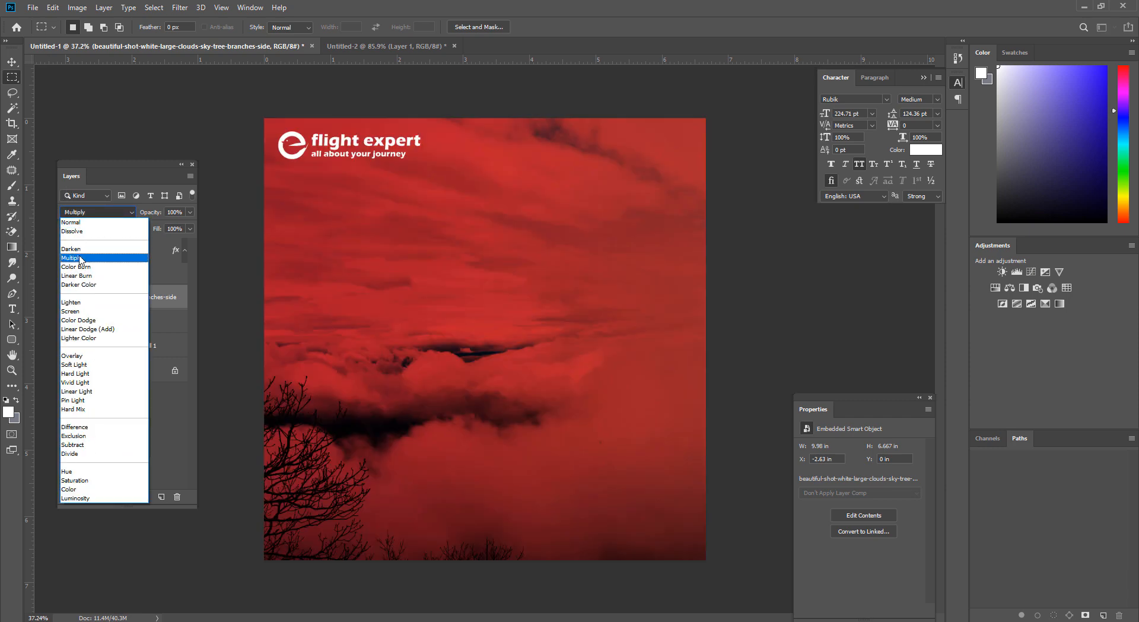
pyautogui.click(80, 257)
pyautogui.moveTo(176, 230); pyautogui.dragTo(159, 228)
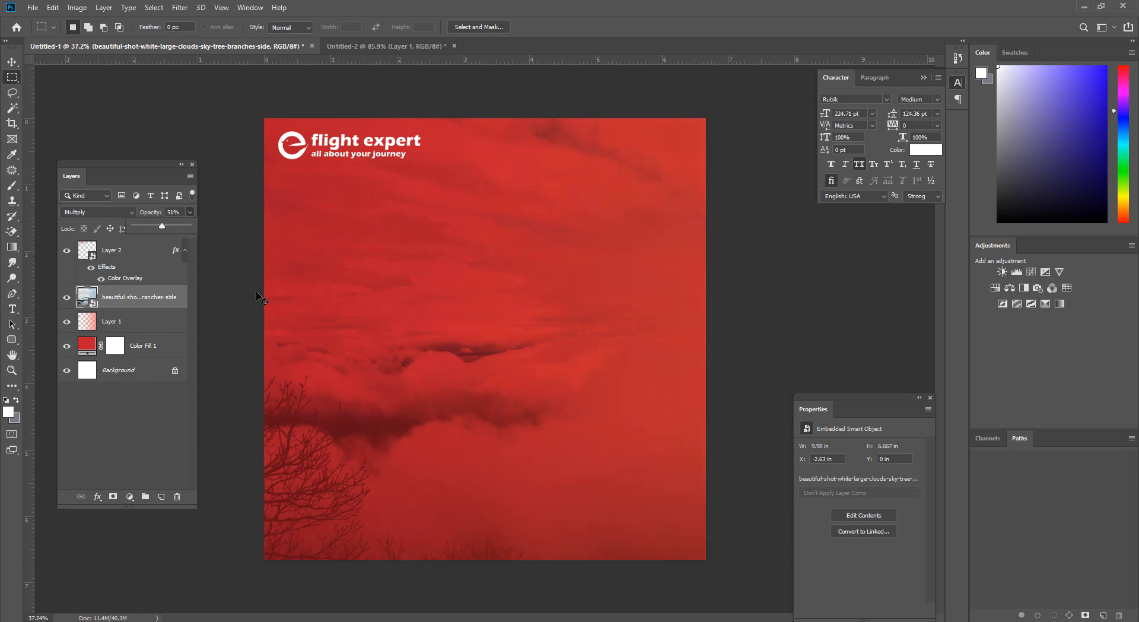
# Step: Copy the phrase "স্বাধীনতা মানে হয়তো মুক্ত পাখির ডানা" from the Notepad document and return to the poster
pyautogui.moveTo(392, 371)
pyautogui.mouseDown()
pyautogui.moveTo(377, 363)
pyautogui.moveTo(390, 369)
pyautogui.mouseUp()
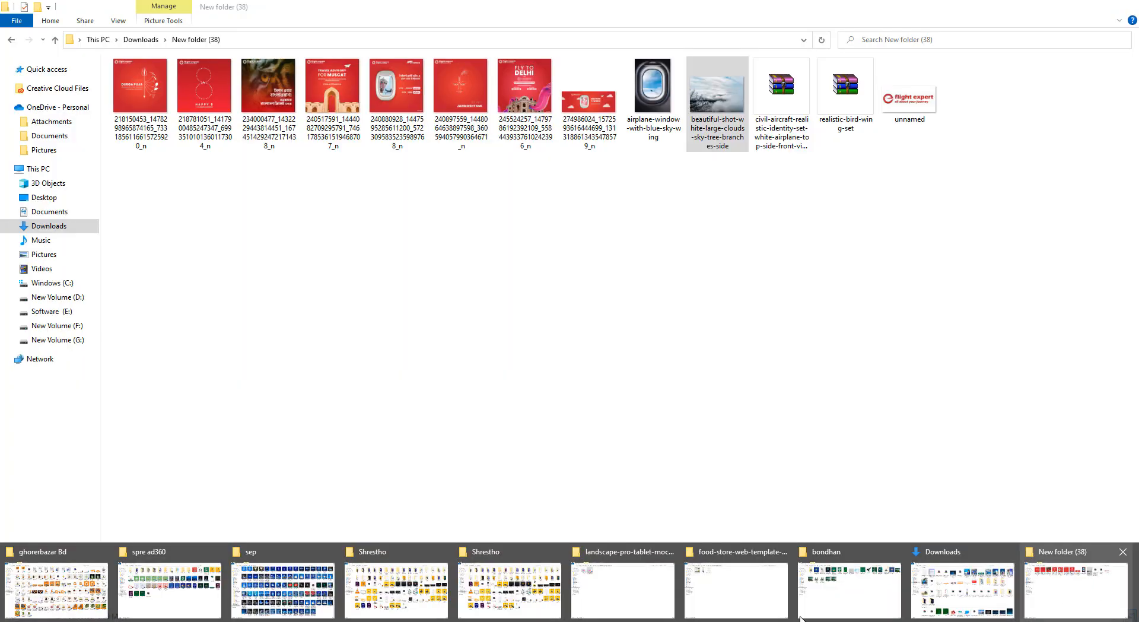
pyautogui.moveTo(736, 588)
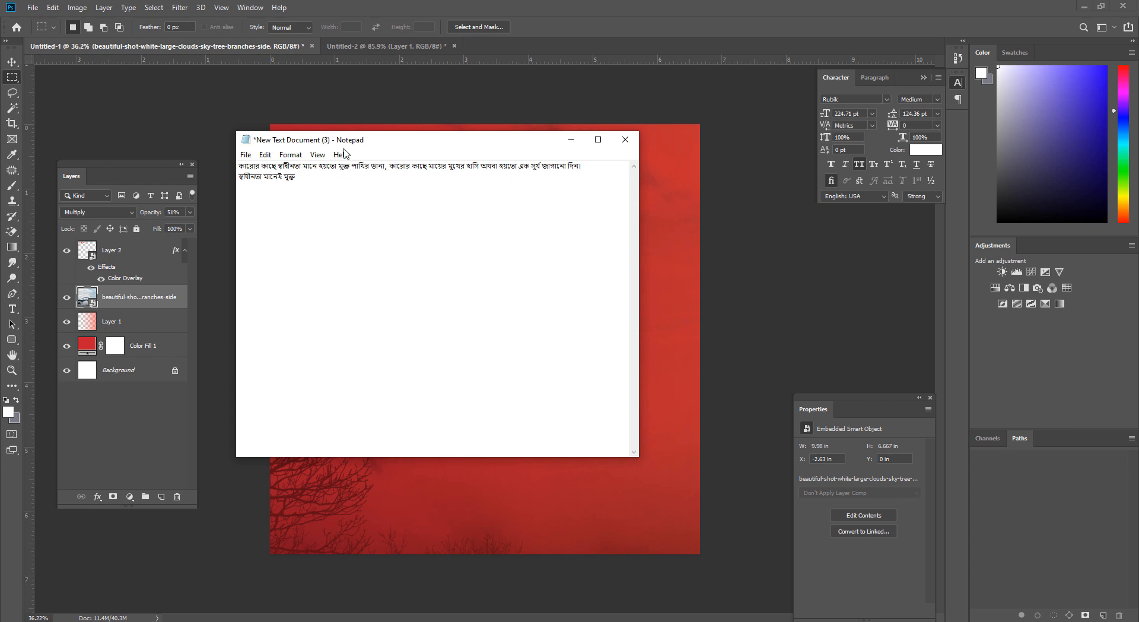
pyautogui.click(278, 167)
pyautogui.moveTo(278, 166); pyautogui.dragTo(385, 171)
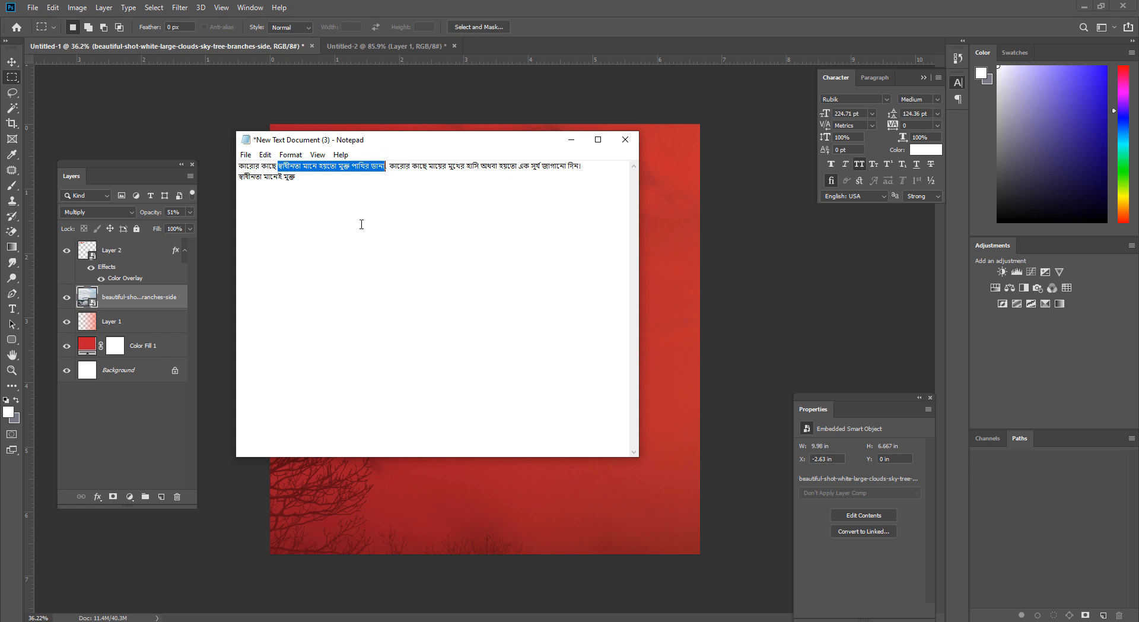
pyautogui.rightClick(369, 168)
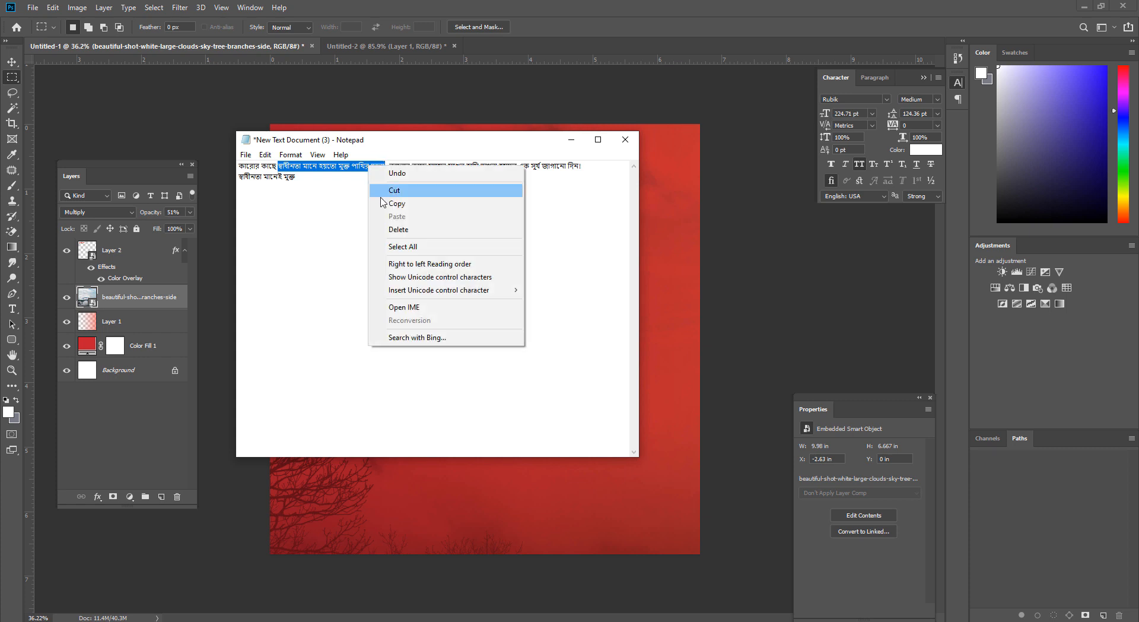
pyautogui.click(397, 204)
pyautogui.click(579, 140)
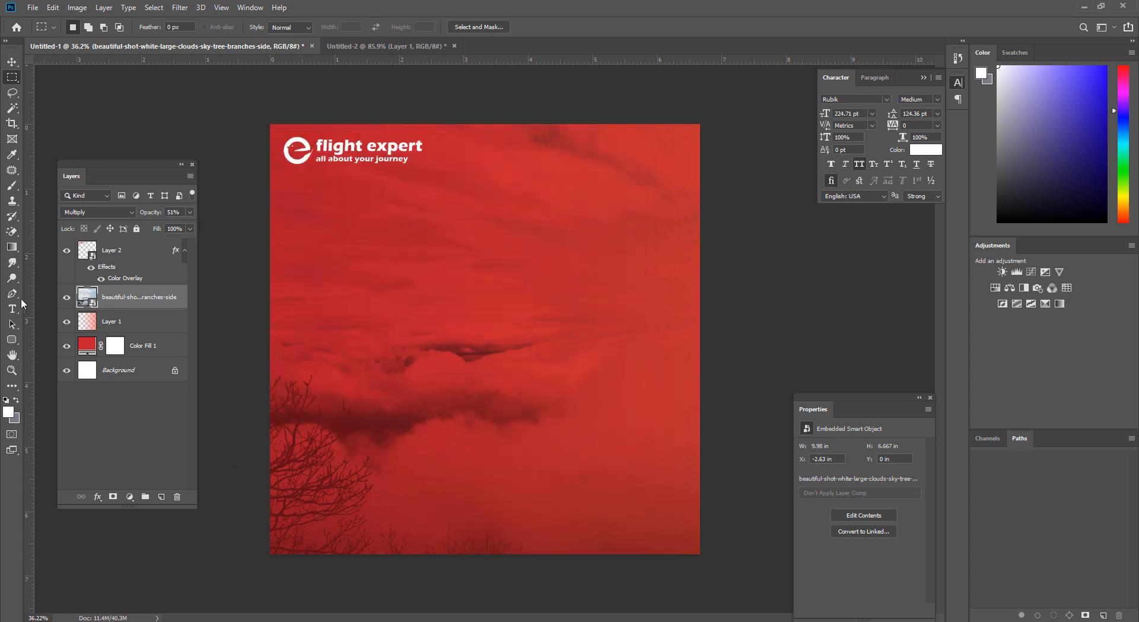
# Step: Add the copied phrase "স্বাধীনতা মানে হয়তো মুক্ত পাখির ডানা" as white text on the poster in Hind Siliguri Medium, 20.71 pt
pyautogui.click(12, 309)
pyautogui.click(364, 323)
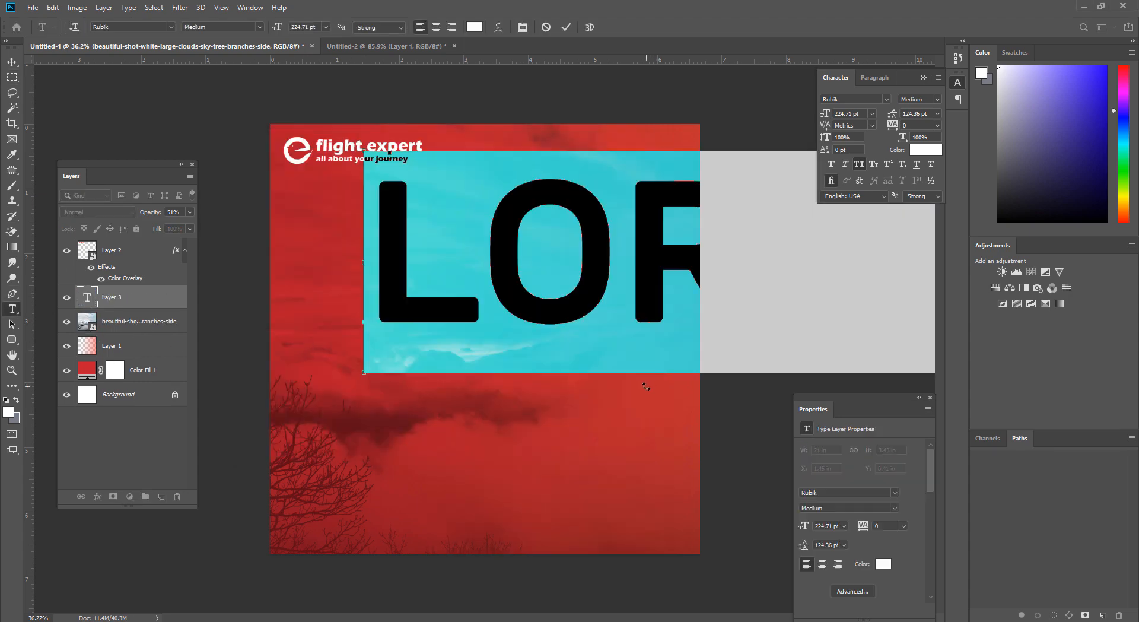
pyautogui.hotkey('ctrl', 'v')
pyautogui.hotkey('ctrl', 'a')
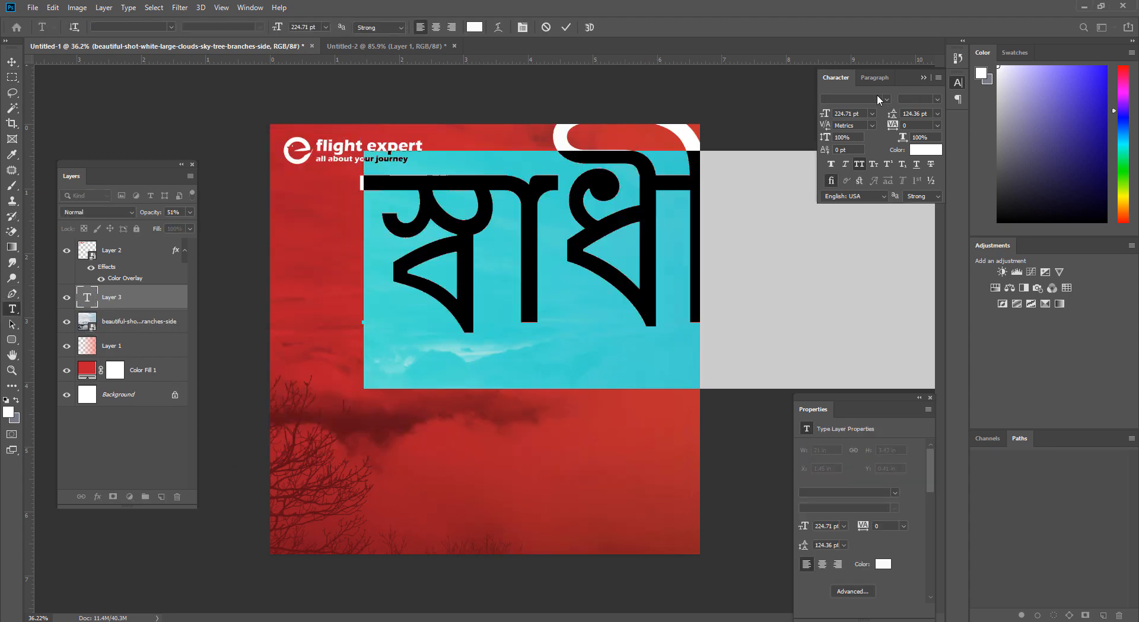
pyautogui.click(876, 95)
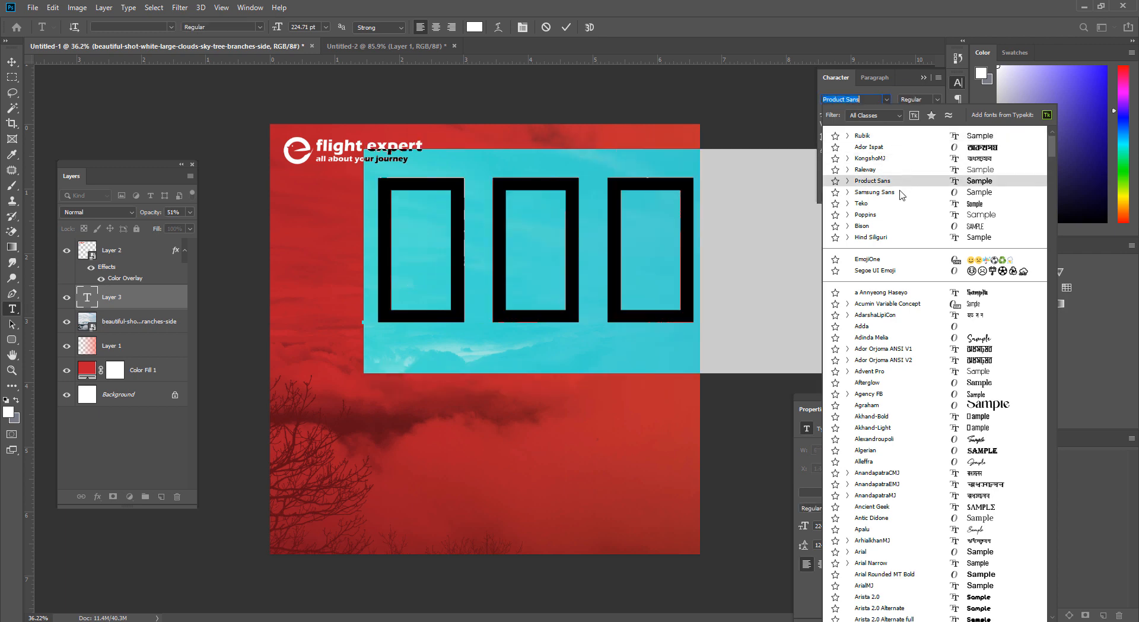
pyautogui.click(875, 236)
pyautogui.moveTo(828, 117); pyautogui.dragTo(664, 210)
pyautogui.click(449, 314)
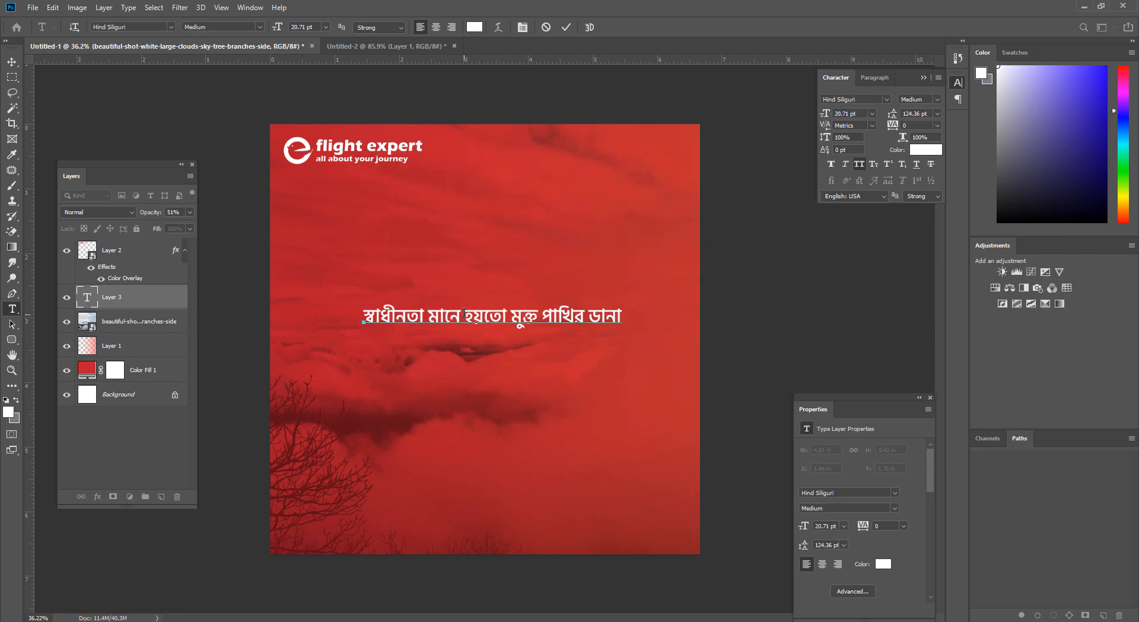
# Step: Delete the word "হয়তো" and break the phrase into three lines: "স্বাধীনতা", "মানে" and "মুক্ত পাখির ডানা"
pyautogui.moveTo(464, 314); pyautogui.dragTo(513, 319)
pyautogui.press('BackSpace')
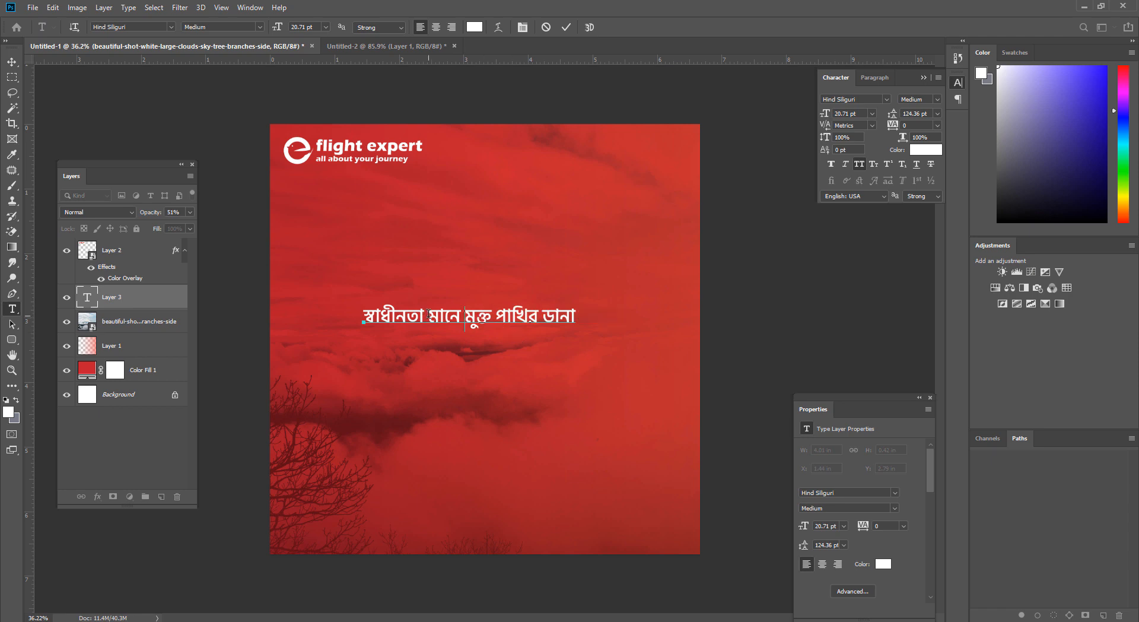
pyautogui.press('Return')
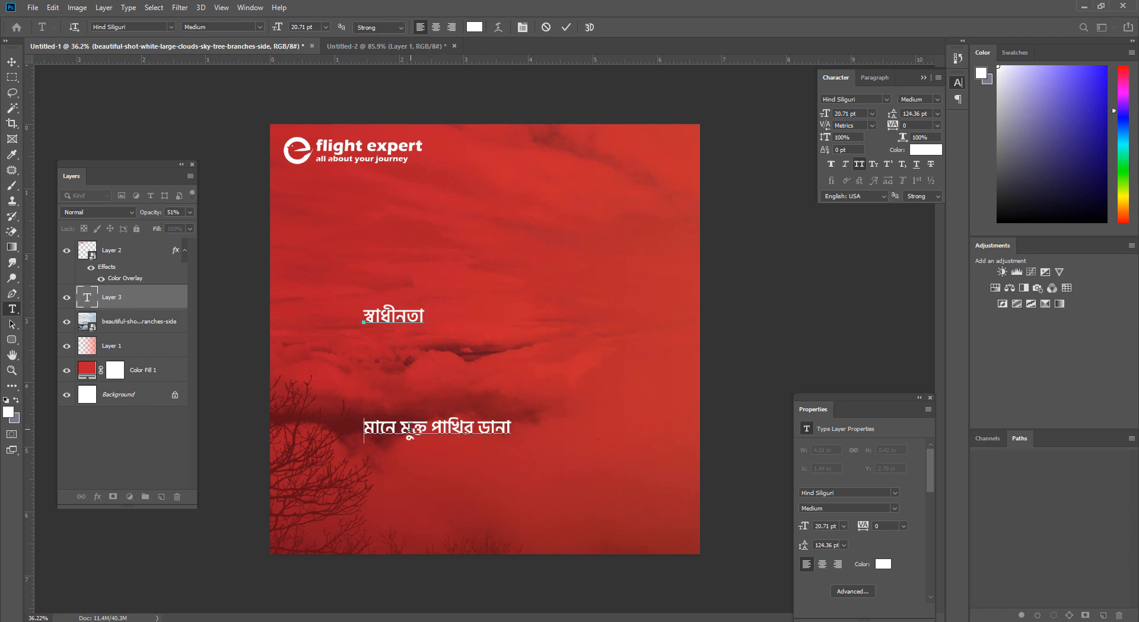
pyautogui.press('BackSpace')
pyautogui.press('Return')
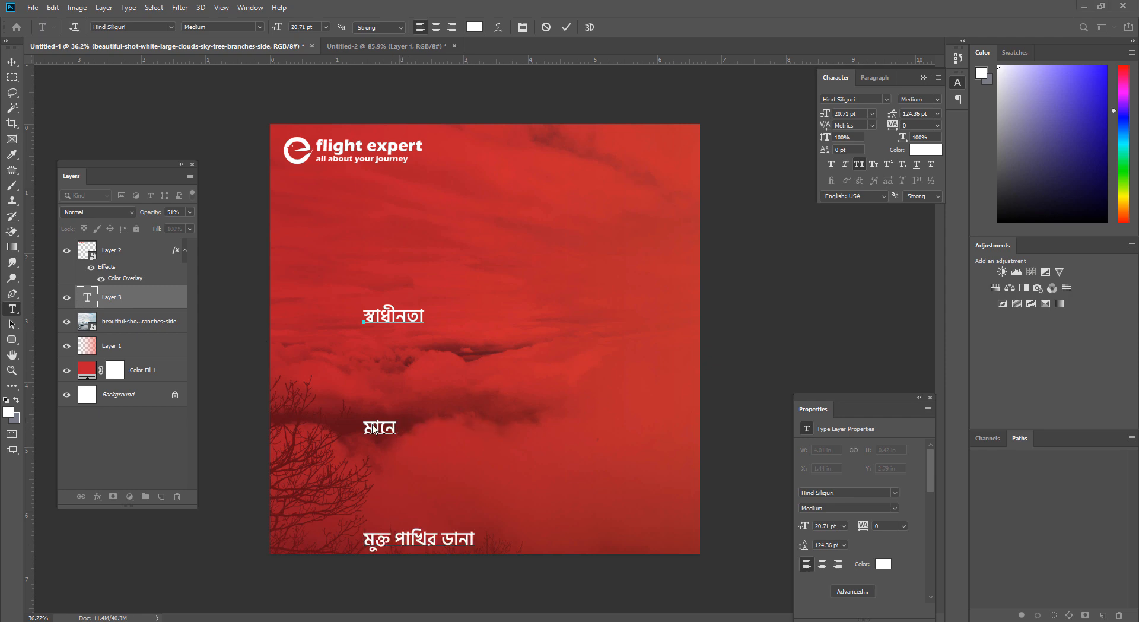
# Step: Set the line spacing of the whole three-line text to Auto
pyautogui.hotkey('ctrl', 'a')
pyautogui.click(937, 113)
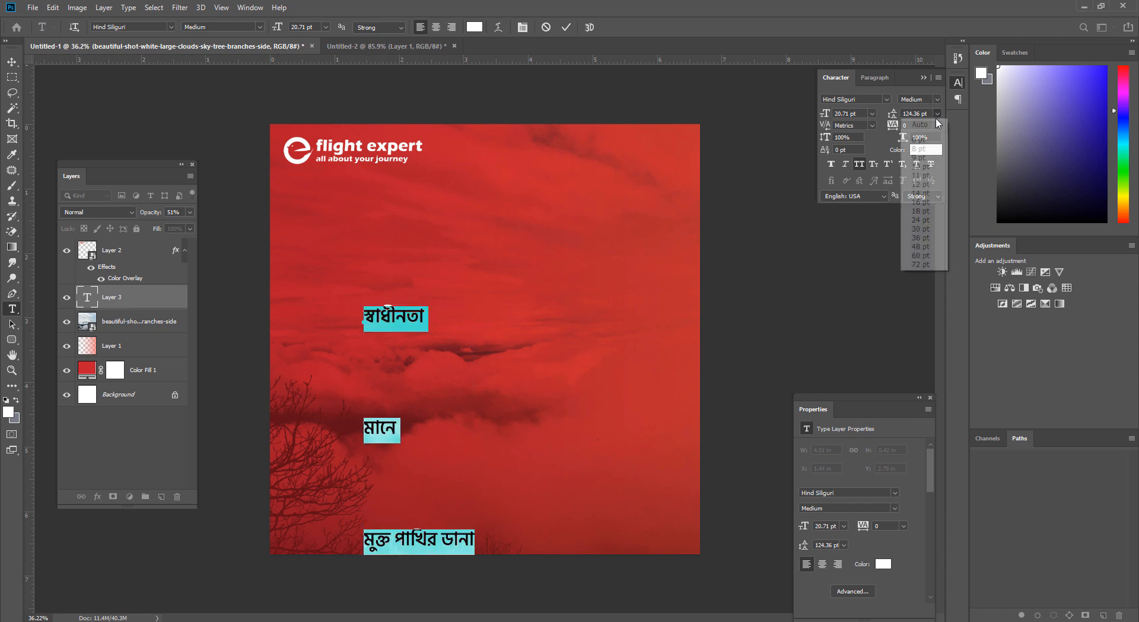
pyautogui.click(903, 126)
pyautogui.click(442, 324)
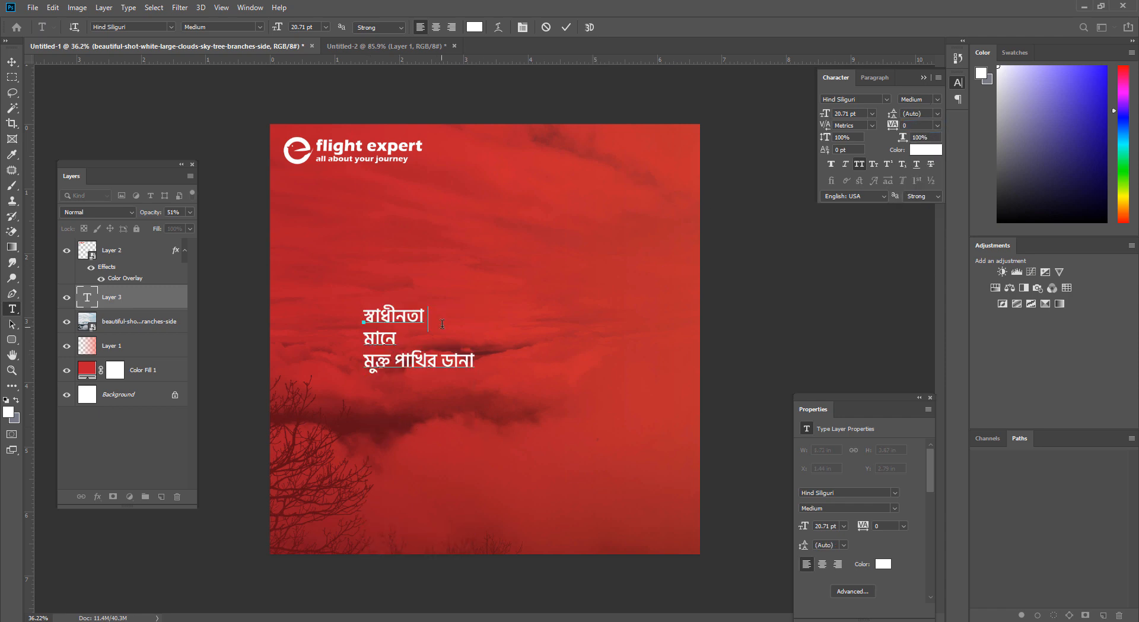
# Step: Enlarge the word "স্বাধীনতা" to 44.71 pt and make it Bold
pyautogui.moveTo(434, 321); pyautogui.dragTo(255, 297)
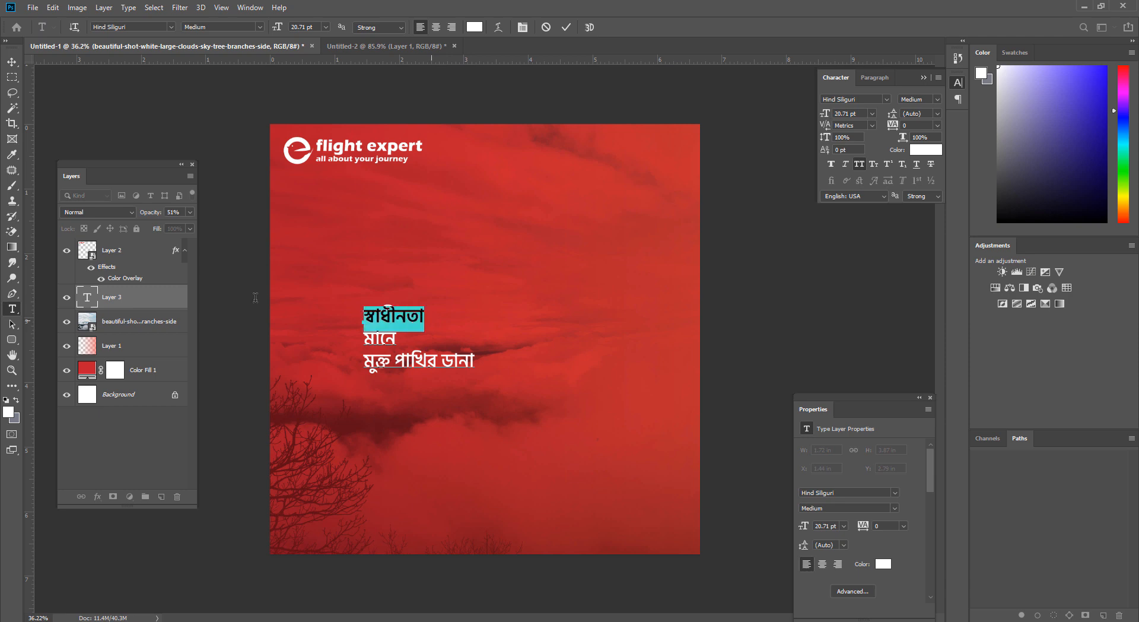
pyautogui.moveTo(825, 115); pyautogui.dragTo(909, 118)
pyautogui.click(942, 101)
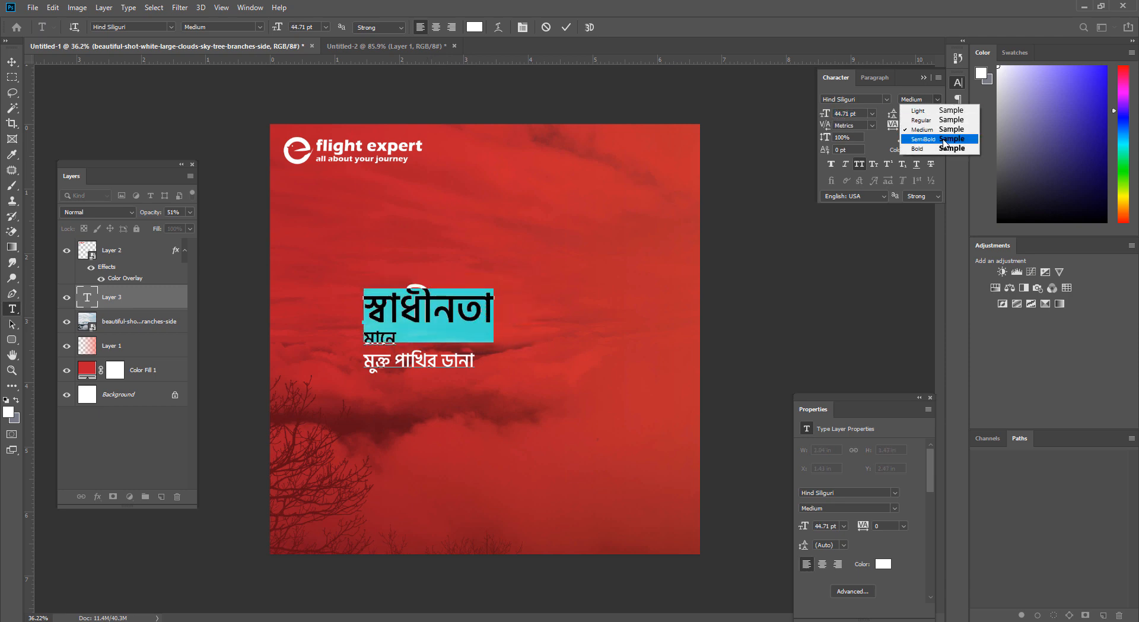
pyautogui.click(926, 148)
pyautogui.click(365, 338)
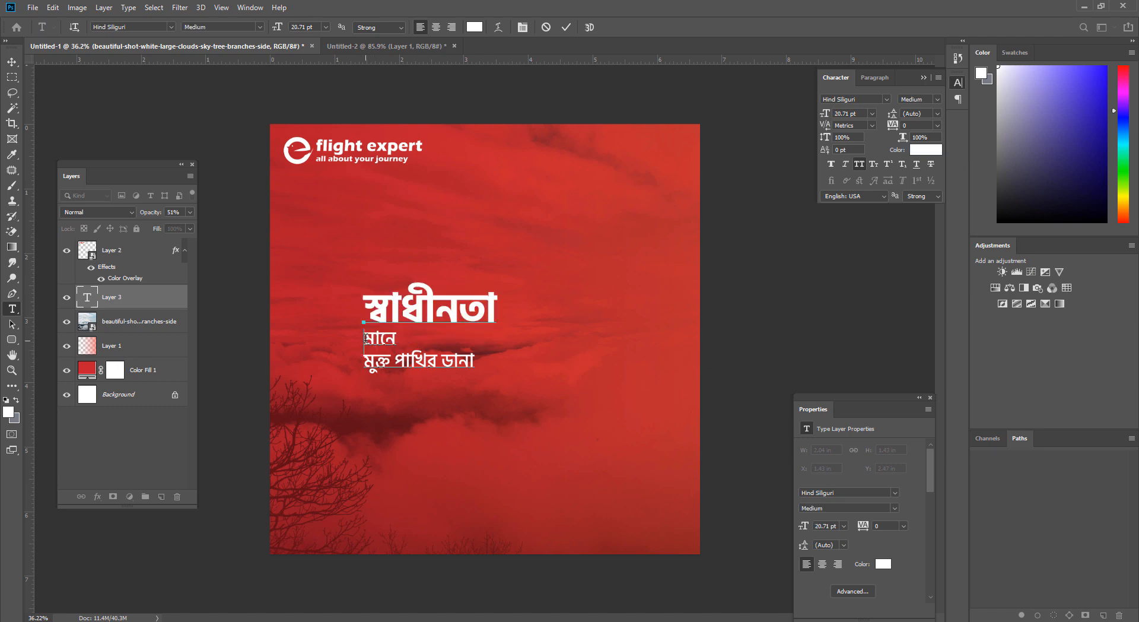
# Step: Center-align all three lines of the text block
pyautogui.hotkey('ctrl', 'a')
pyautogui.click(436, 27)
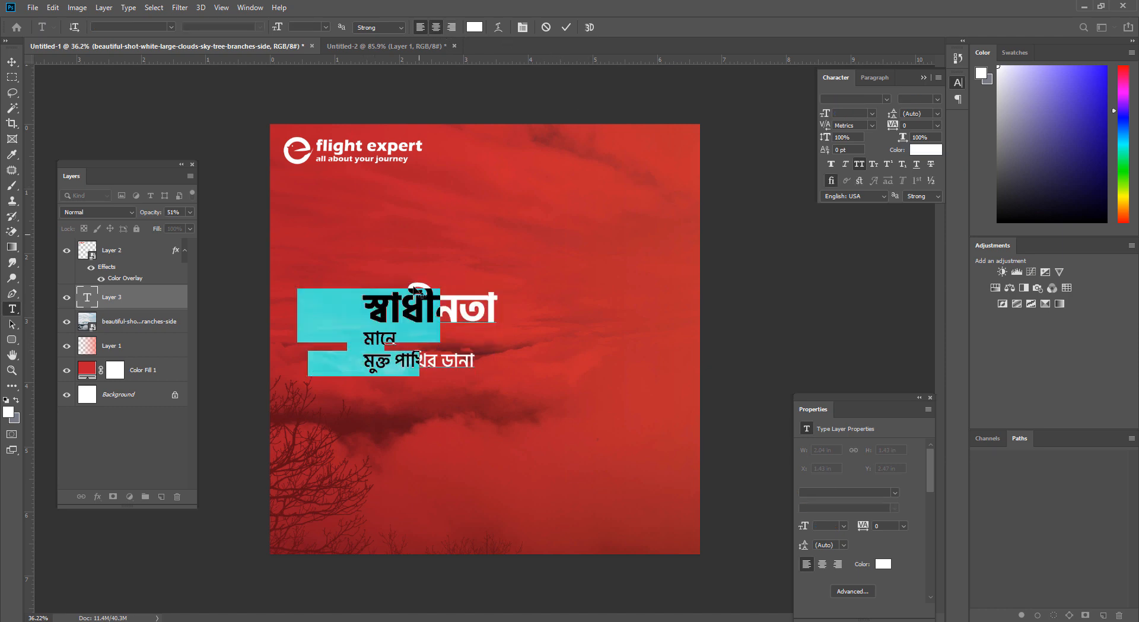
pyautogui.click(352, 358)
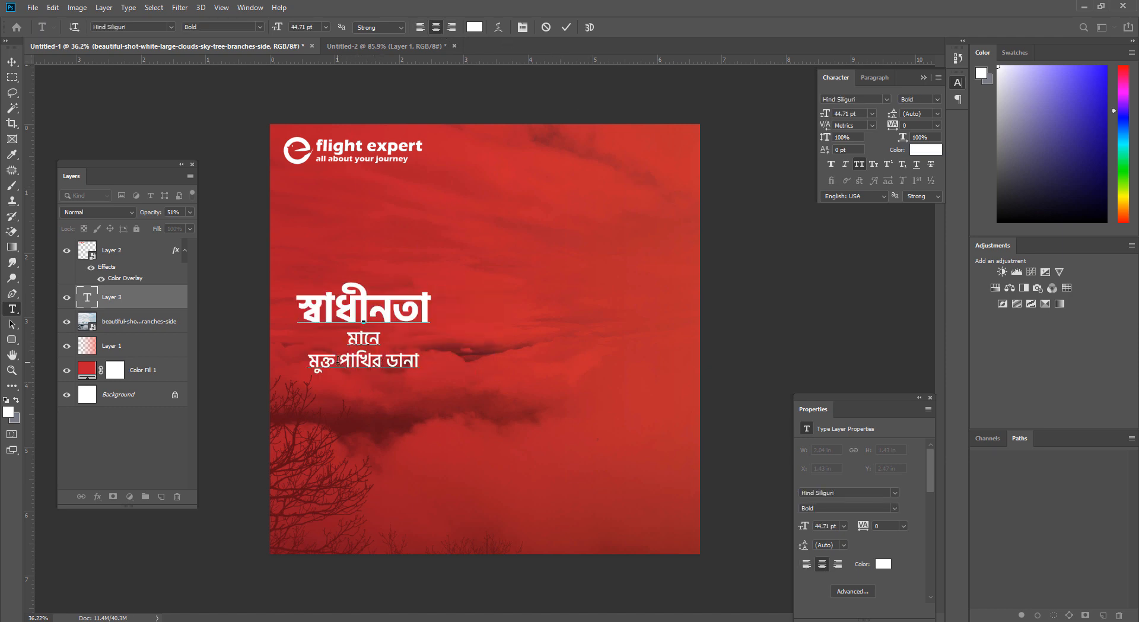
# Step: Enlarge the word "মুক্ত" to 28.71 pt and make it SemiBold
pyautogui.moveTo(338, 360); pyautogui.dragTo(269, 356)
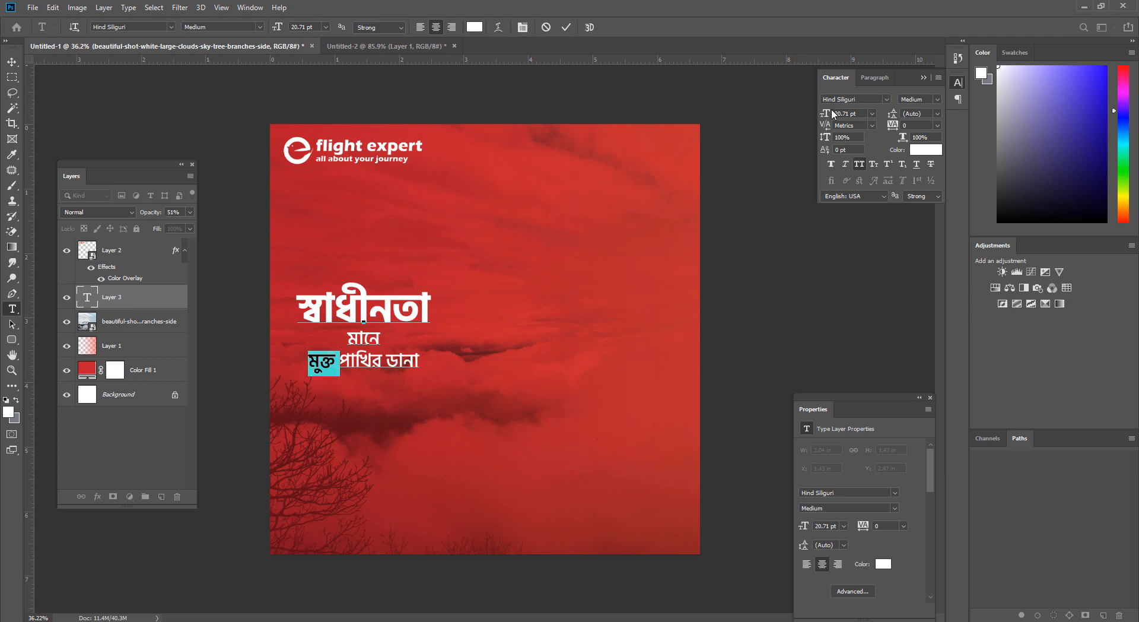
pyautogui.moveTo(833, 112)
pyautogui.mouseDown()
pyautogui.moveTo(857, 112)
pyautogui.moveTo(835, 123)
pyautogui.mouseUp()
pyautogui.click(938, 99)
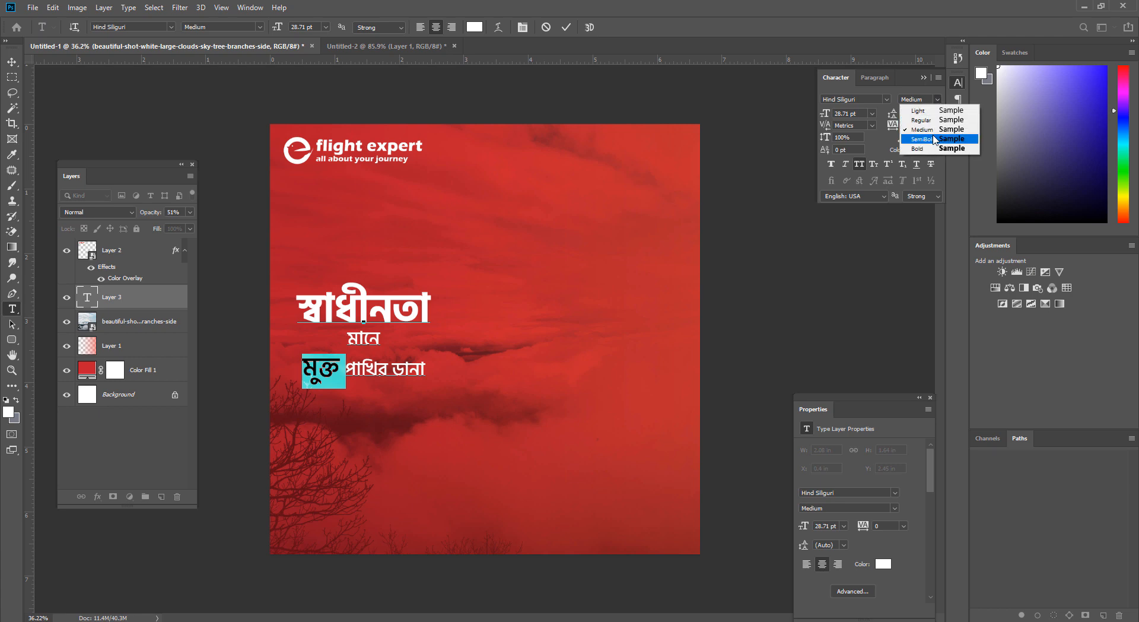
pyautogui.click(926, 138)
pyautogui.click(330, 370)
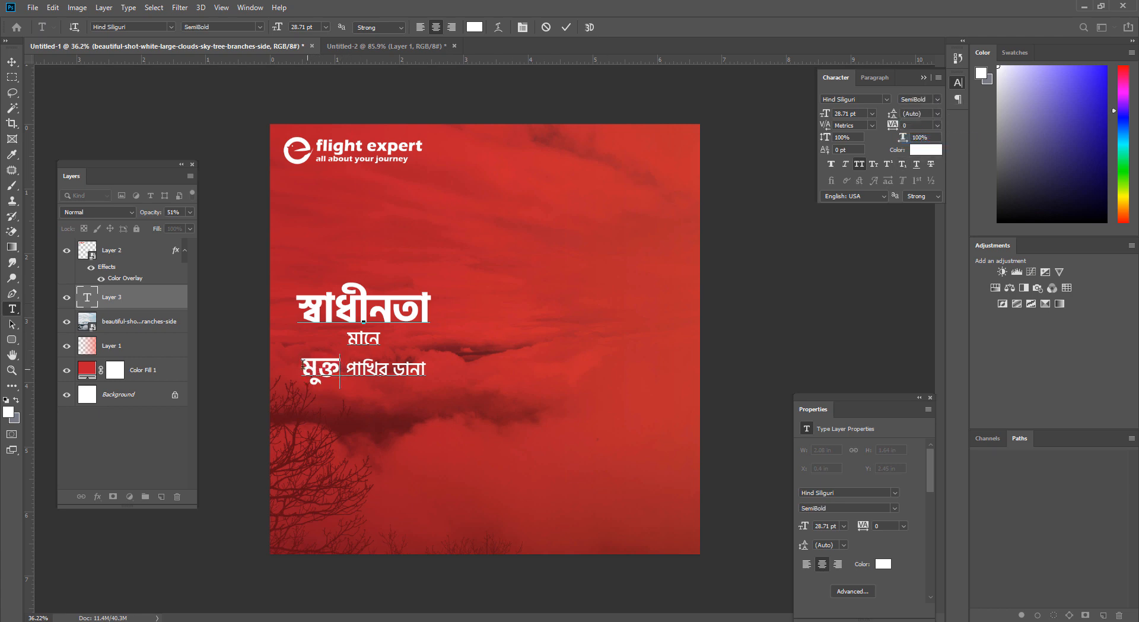
pyautogui.keyDown('shift'); pyautogui.click(476, 374); pyautogui.keyUp('shift')
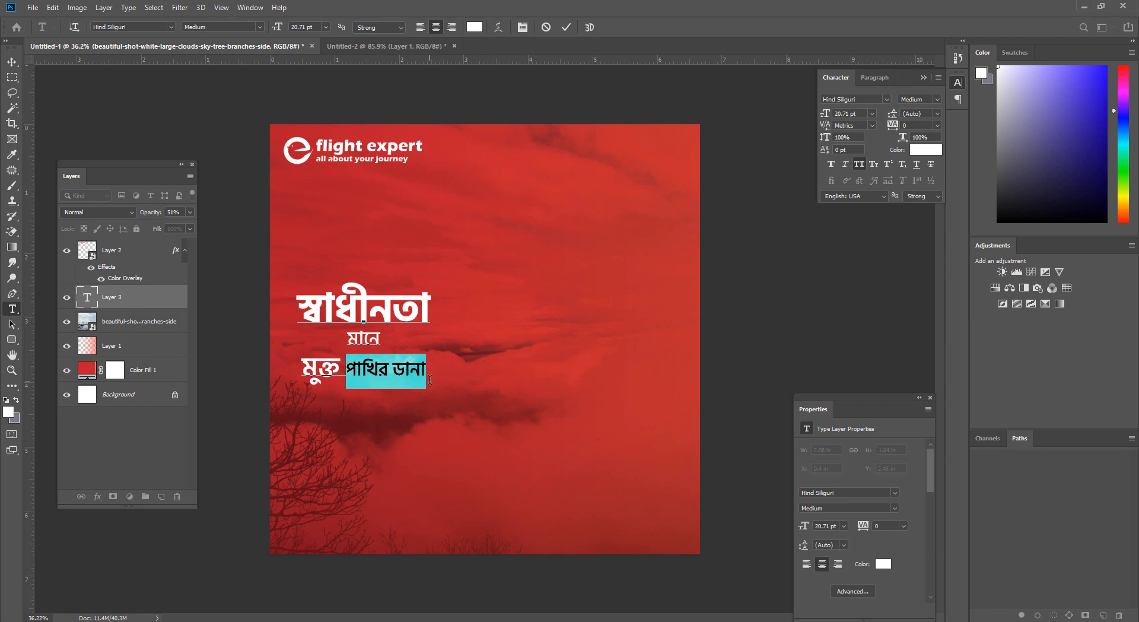
pyautogui.click(389, 368)
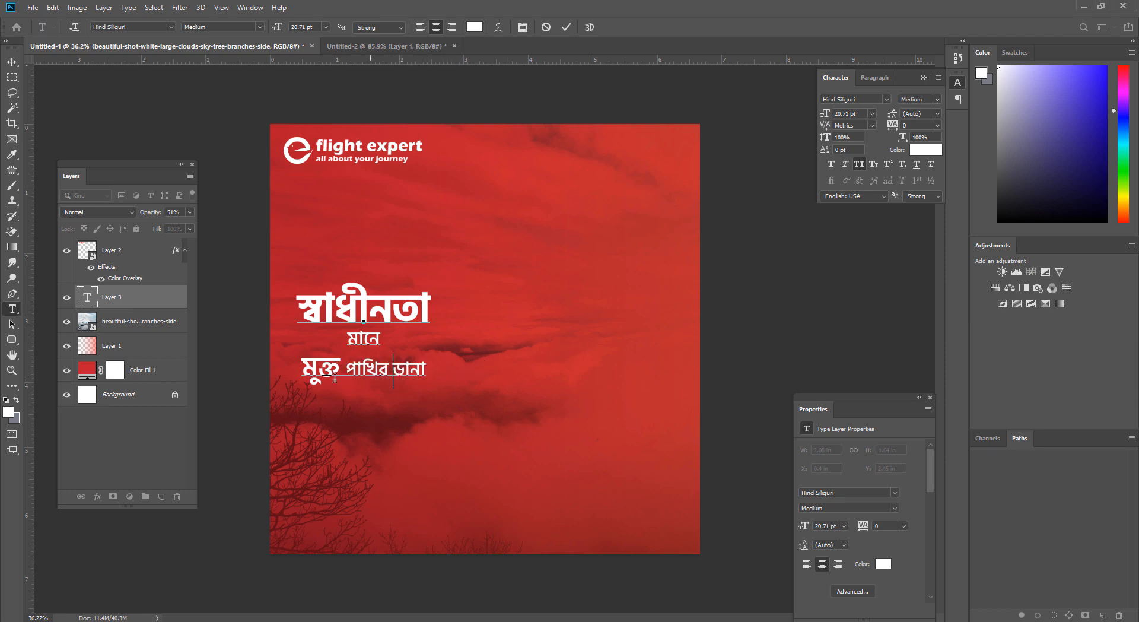
pyautogui.moveTo(306, 368); pyautogui.dragTo(438, 370)
# Step: Take "মুক্ত" out of the text block and paste it as a separate text layer in the lower part of the poster
pyautogui.moveTo(341, 363); pyautogui.dragTo(279, 359)
pyautogui.hotkey('ctrl', 'c')
pyautogui.press('BackSpace')
pyautogui.click(14, 77)
pyautogui.click(12, 309)
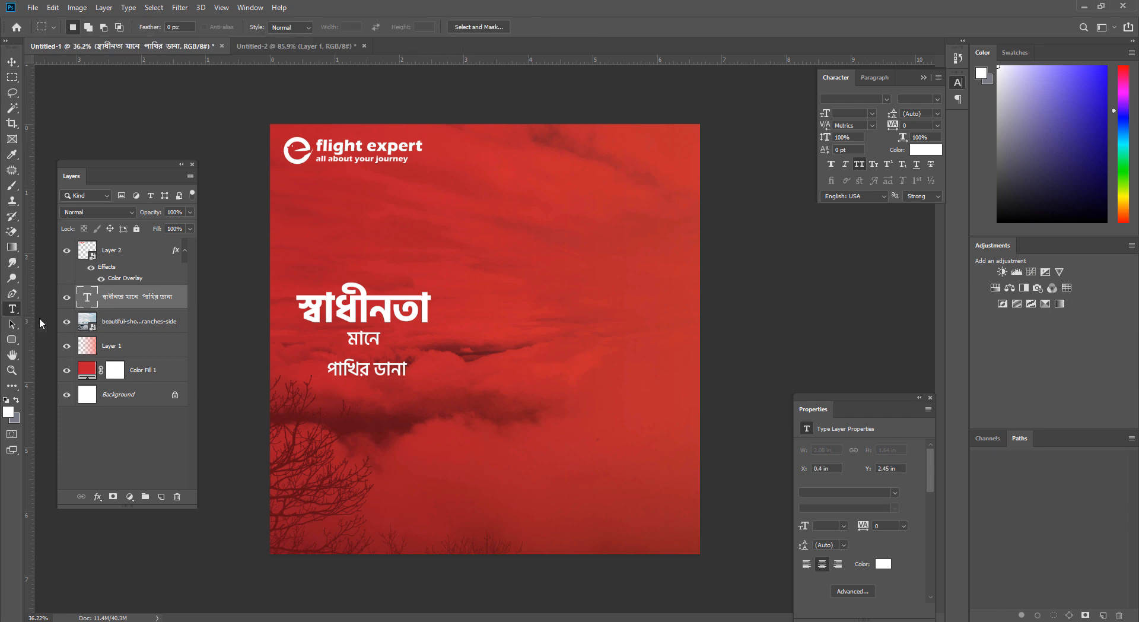
pyautogui.click(399, 477)
pyautogui.hotkey('ctrl', 'v')
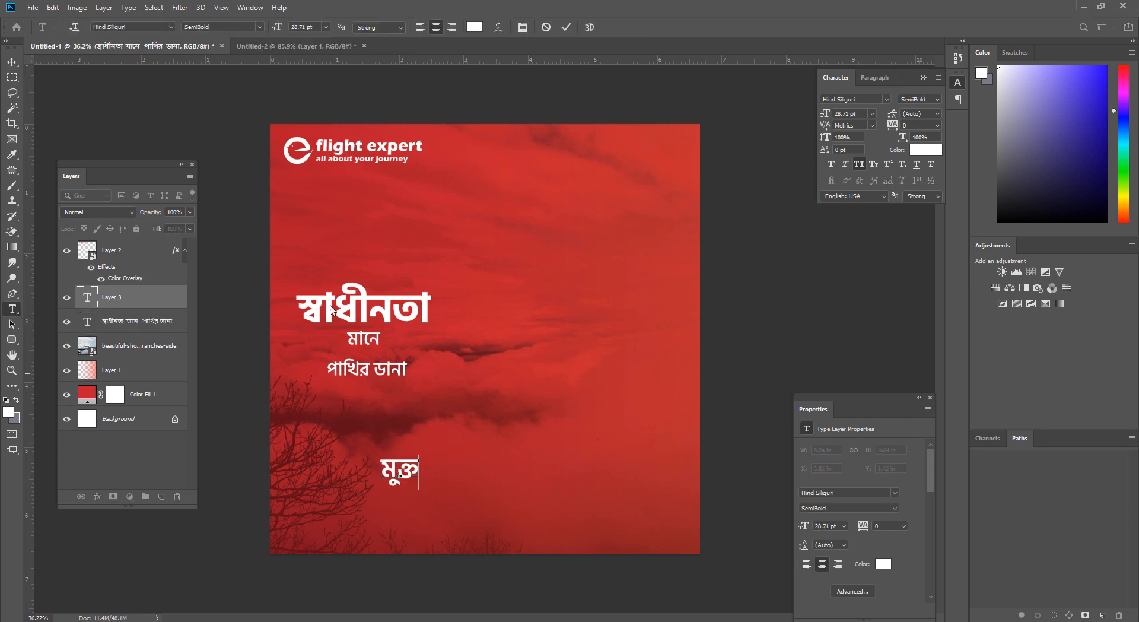
pyautogui.click(12, 62)
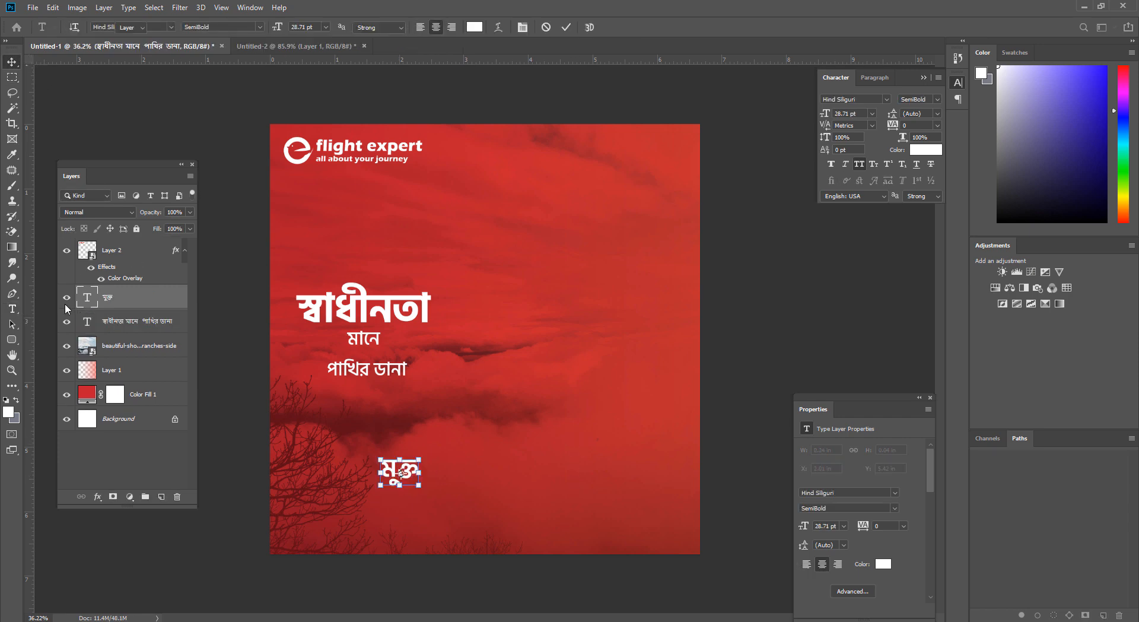
# Step: Take "পাখির ডানা" out of the text block and paste it as its own text layer beside the block
pyautogui.click(12, 309)
pyautogui.tripleClick(331, 364)
pyautogui.hotkey('ctrl', 'c')
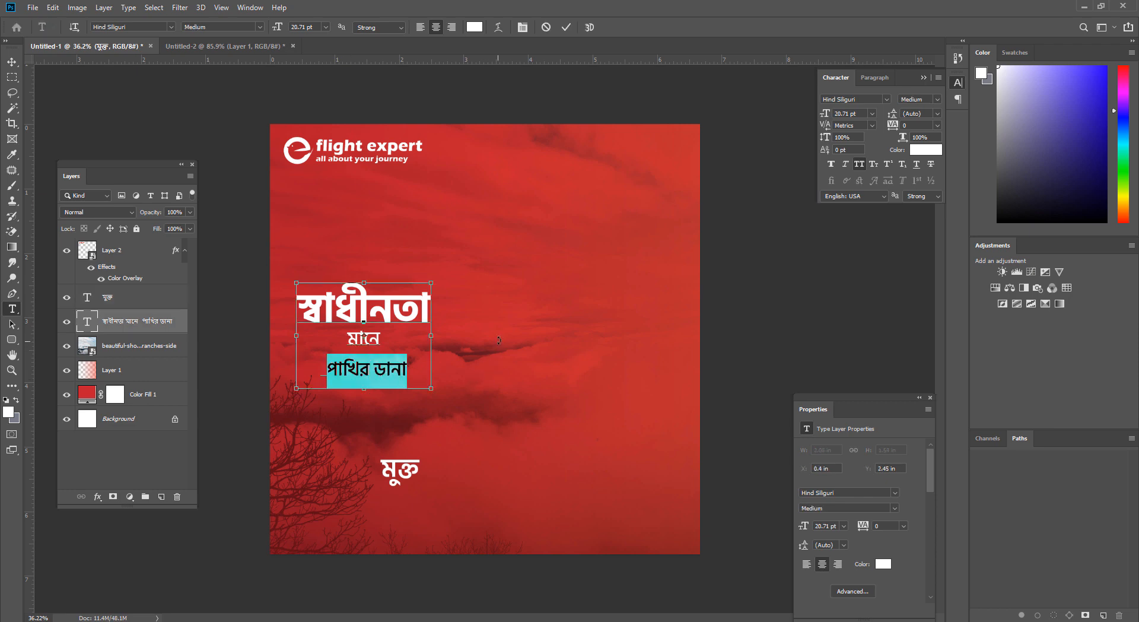
pyautogui.press('BackSpace')
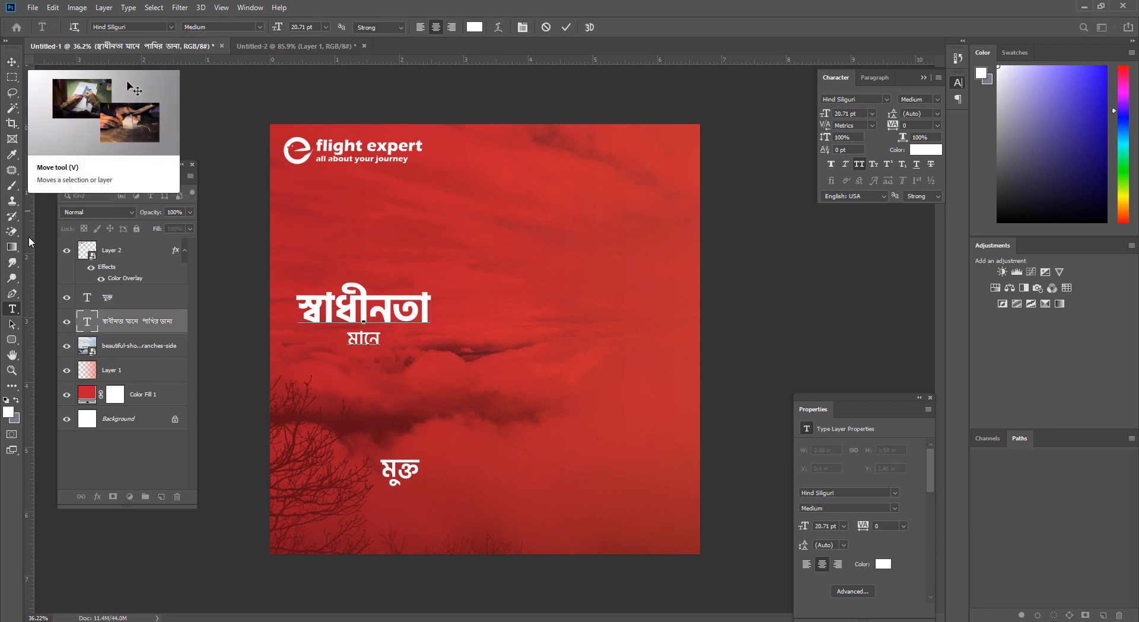
pyautogui.click(12, 77)
pyautogui.press('t')
pyautogui.click(533, 396)
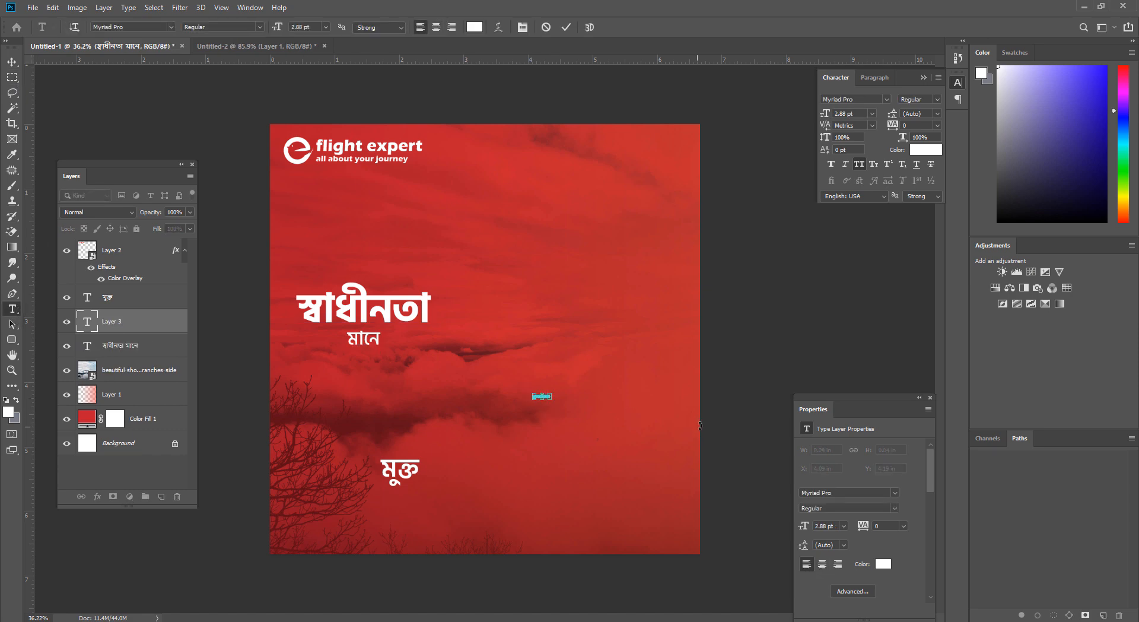
pyautogui.hotkey('ctrl', 'v')
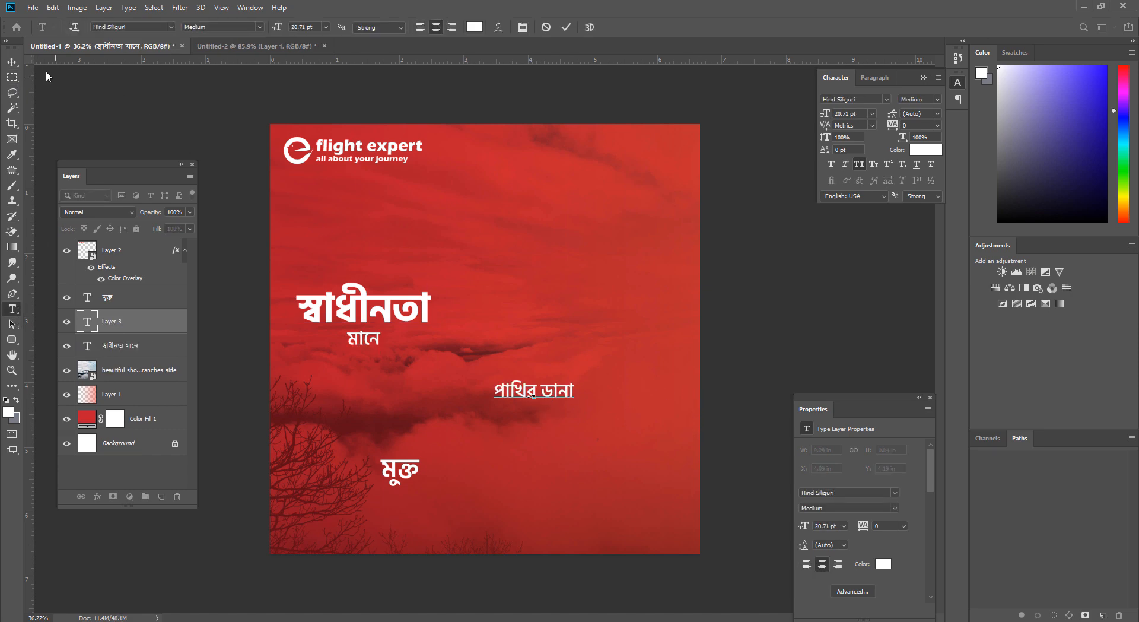
pyautogui.click(12, 62)
# Step: Take "মানে" out of the text block and paste it as its own text layer below "স্বাধীনতা"
pyautogui.press('t')
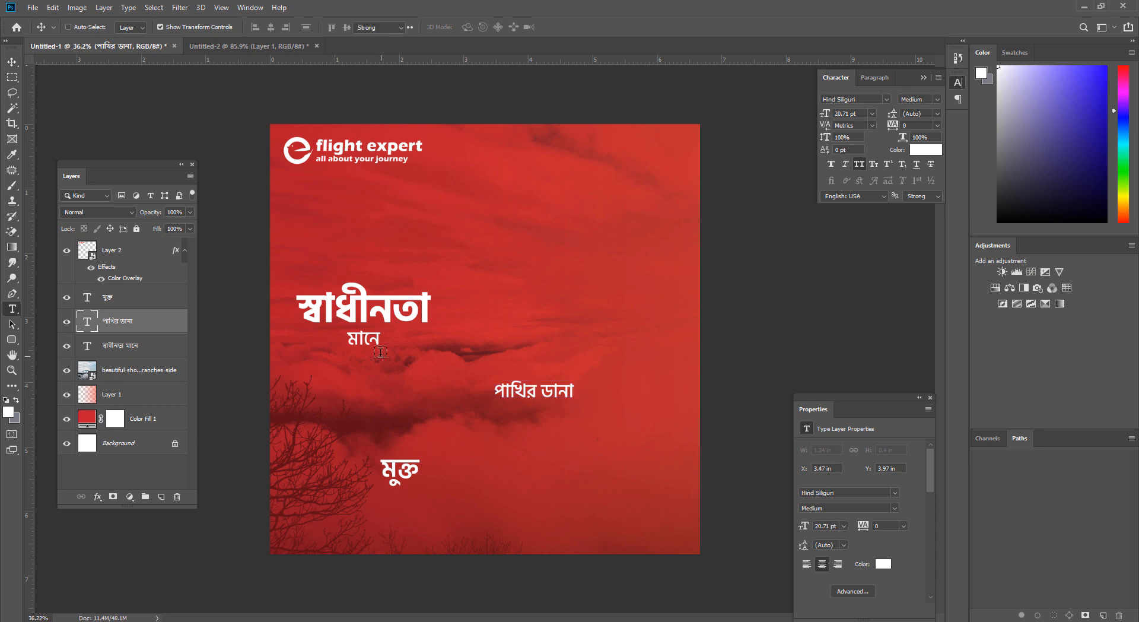
pyautogui.moveTo(349, 338); pyautogui.dragTo(408, 344)
pyautogui.hotkey('ctrl', 'c')
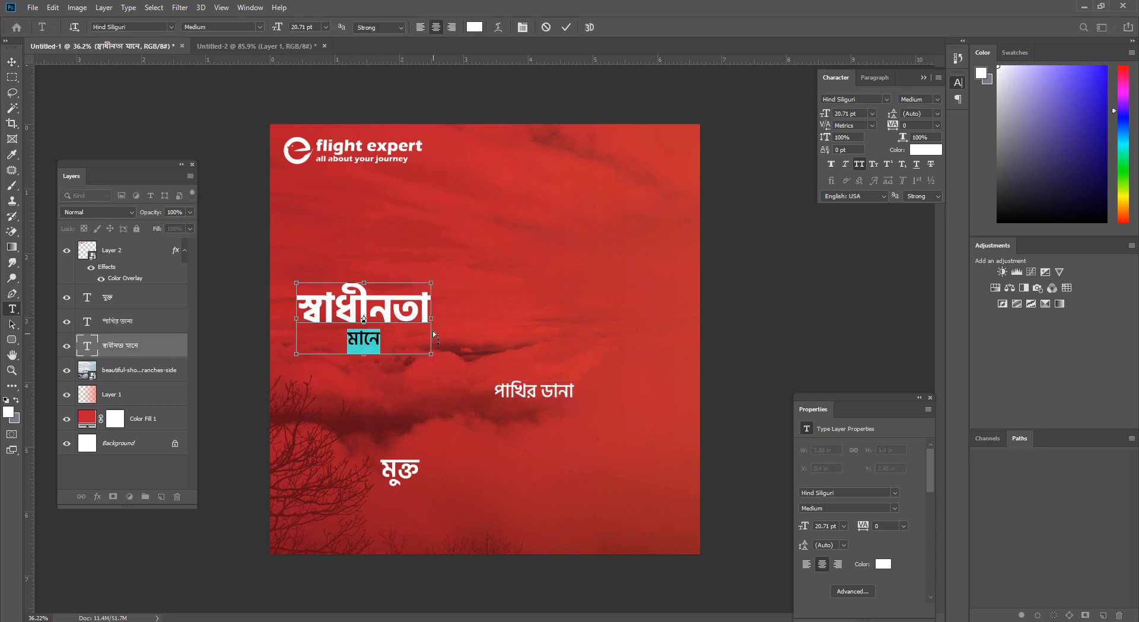
pyautogui.press('BackSpace')
pyautogui.press('BackSpace')
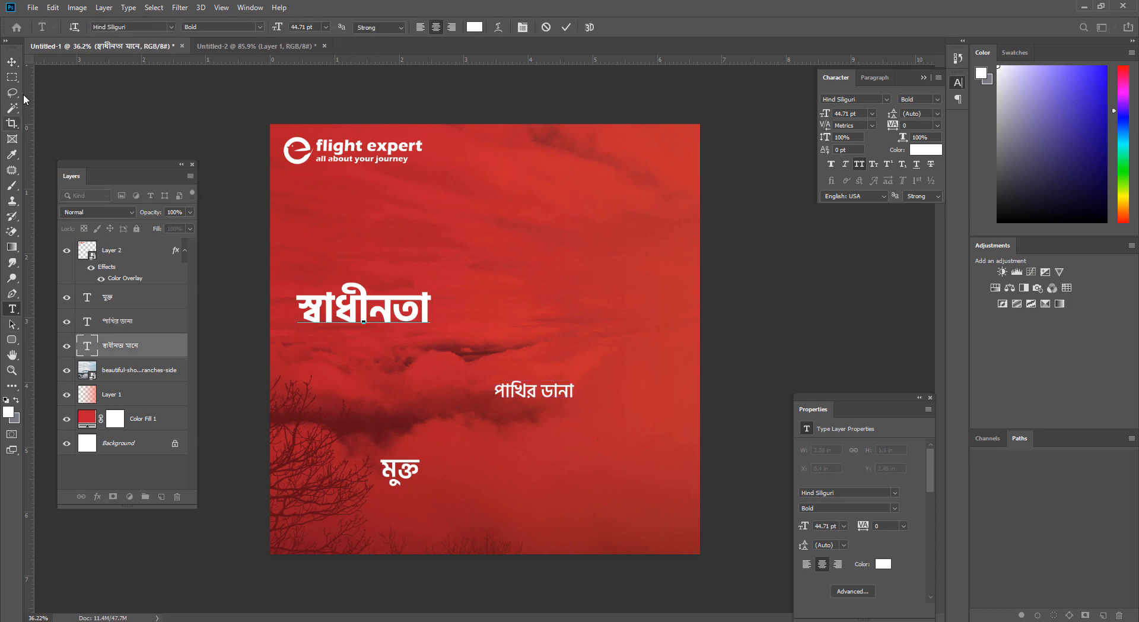
pyautogui.click(12, 77)
pyautogui.click(11, 309)
pyautogui.click(379, 394)
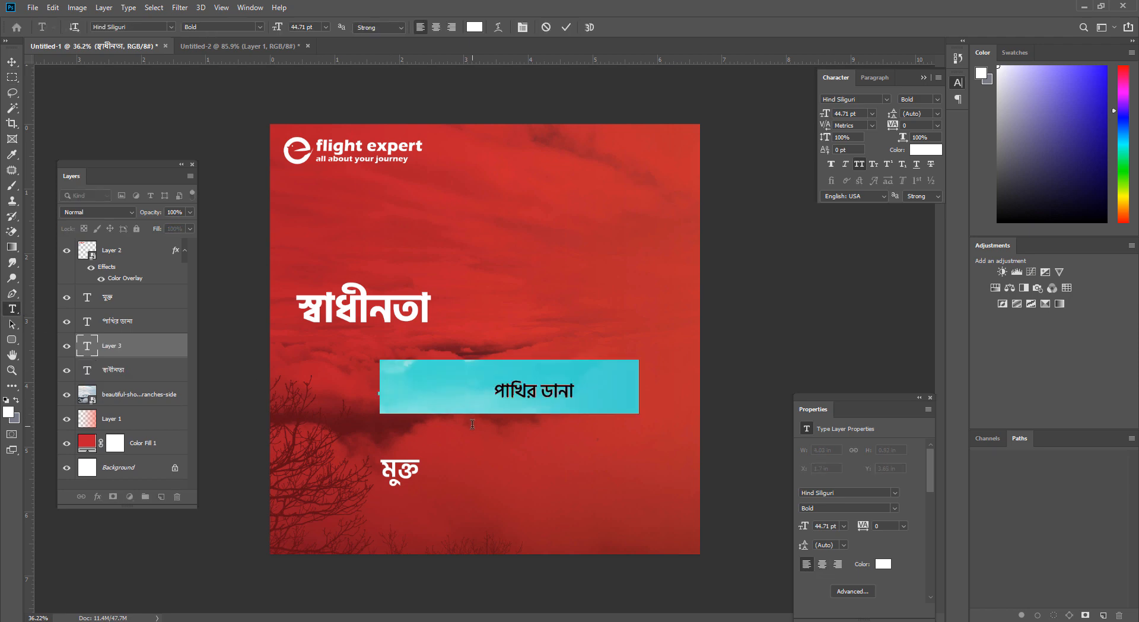
pyautogui.hotkey('ctrl', 'v')
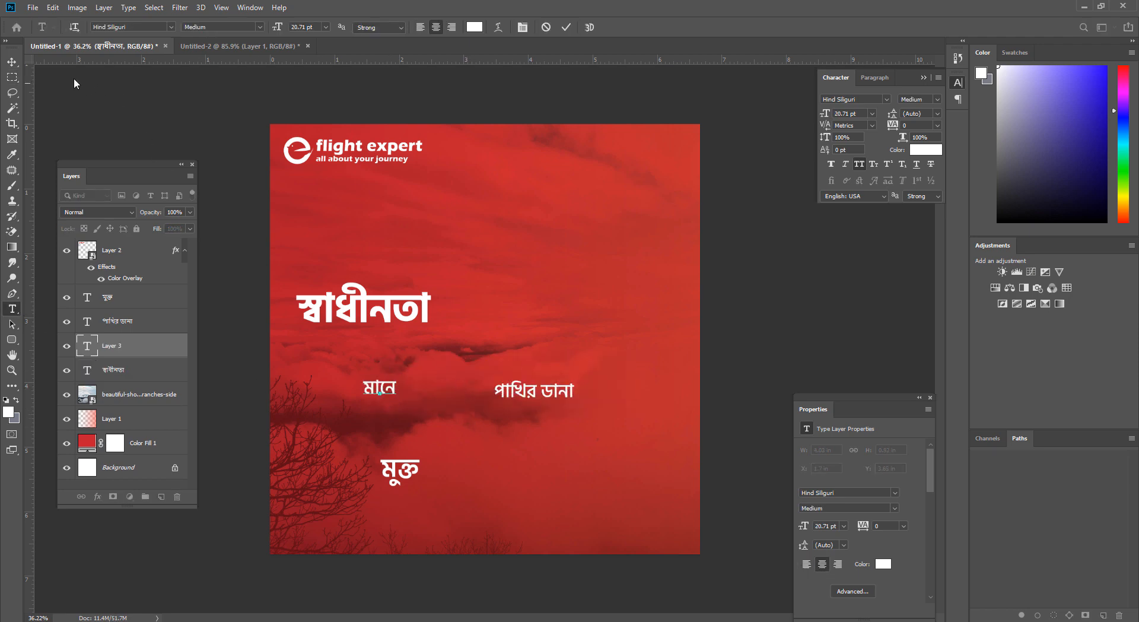
pyautogui.click(12, 63)
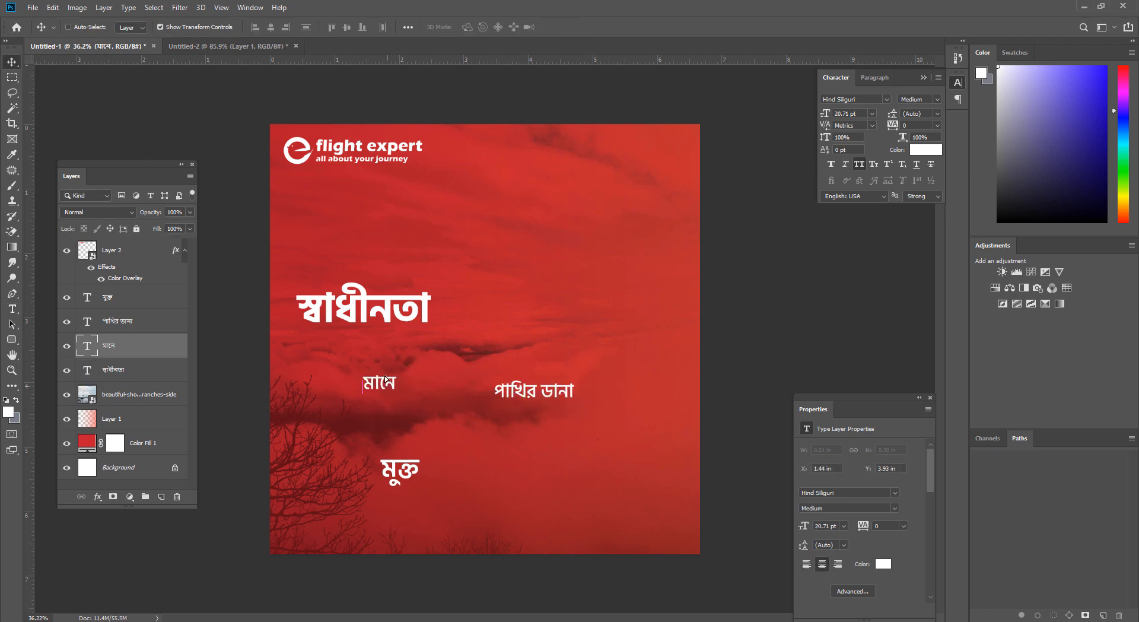
# Step: Place "মানে" directly under "স্বাধীনতা", and scale "মুক্ত" to 179.89% just beneath it
pyautogui.moveTo(389, 390); pyautogui.dragTo(372, 334)
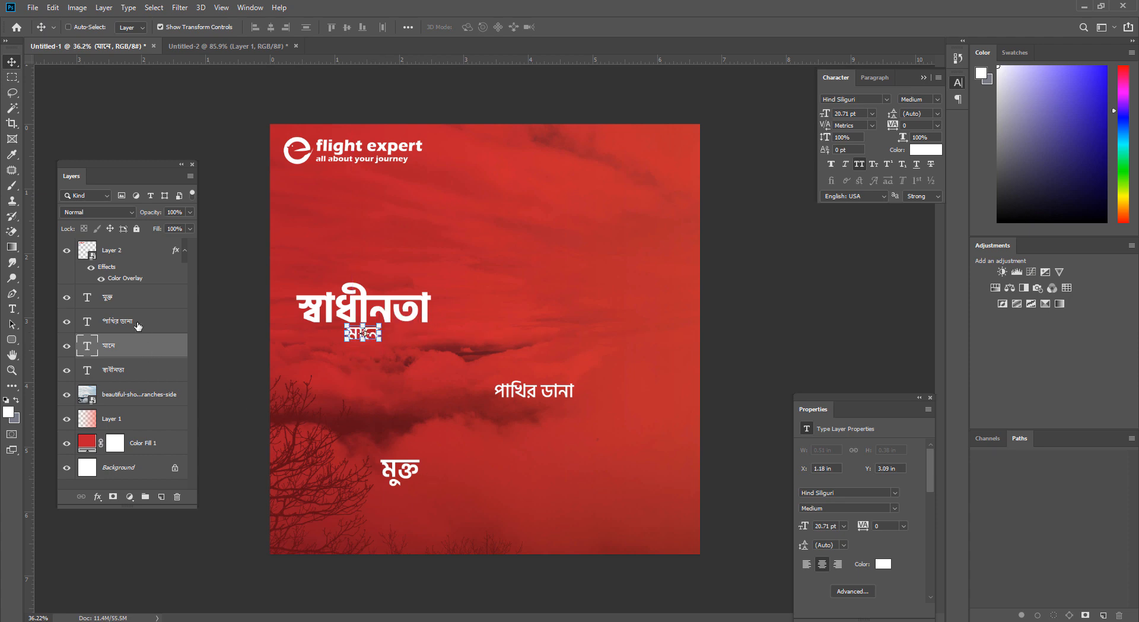
pyautogui.click(144, 302)
pyautogui.moveTo(415, 474); pyautogui.dragTo(399, 425)
pyautogui.hotkey('ctrl', 't')
pyautogui.hotkey('ctrl', '+')
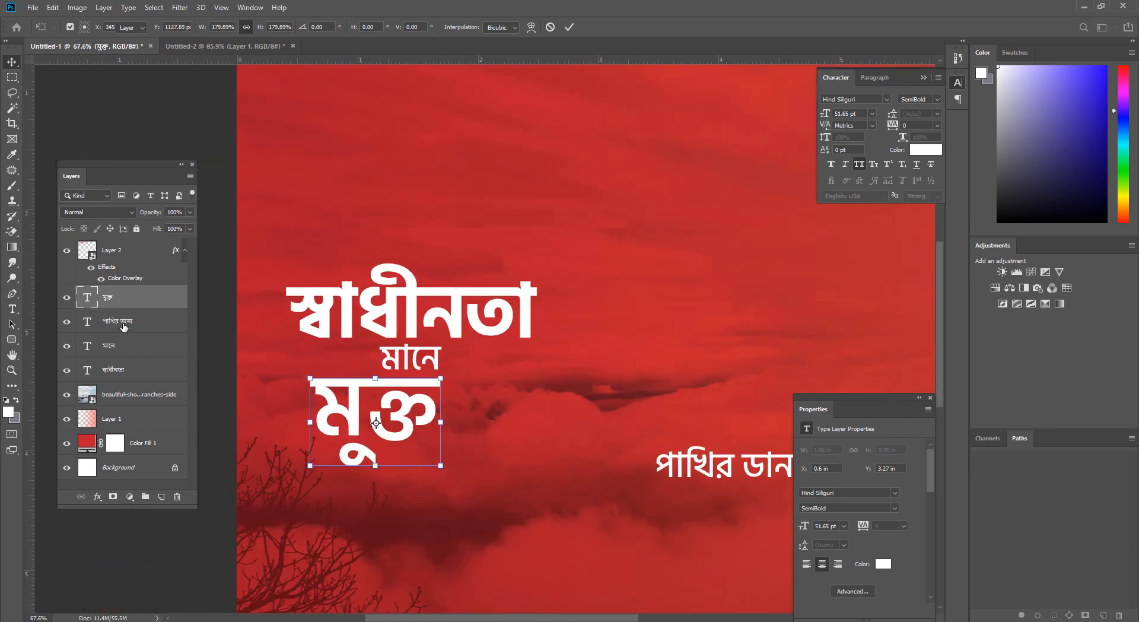
# Step: Move the "পাখির ডানা" text up against the end of the enlarged word "মুক্ত"
pyautogui.click(117, 321)
pyautogui.moveTo(706, 467); pyautogui.dragTo(479, 417)
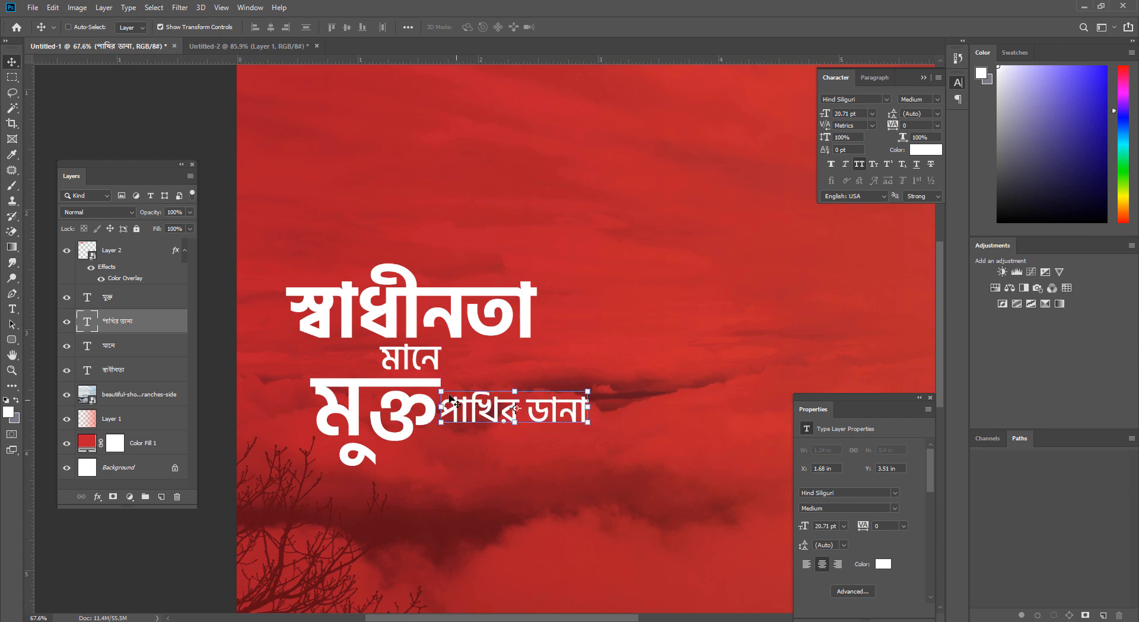
# Step: Shift "মুক্ত" slightly left under "মানে" and place "পাখির ডানা" on its own line beneath it
pyautogui.click(110, 301)
pyautogui.moveTo(390, 430)
pyautogui.mouseDown()
pyautogui.moveTo(363, 397)
pyautogui.moveTo(347, 398)
pyautogui.moveTo(383, 424)
pyautogui.mouseUp()
pyautogui.moveTo(380, 422); pyautogui.dragTo(373, 422)
pyautogui.moveTo(496, 416); pyautogui.dragTo(392, 494)
pyautogui.doubleClick(364, 394)
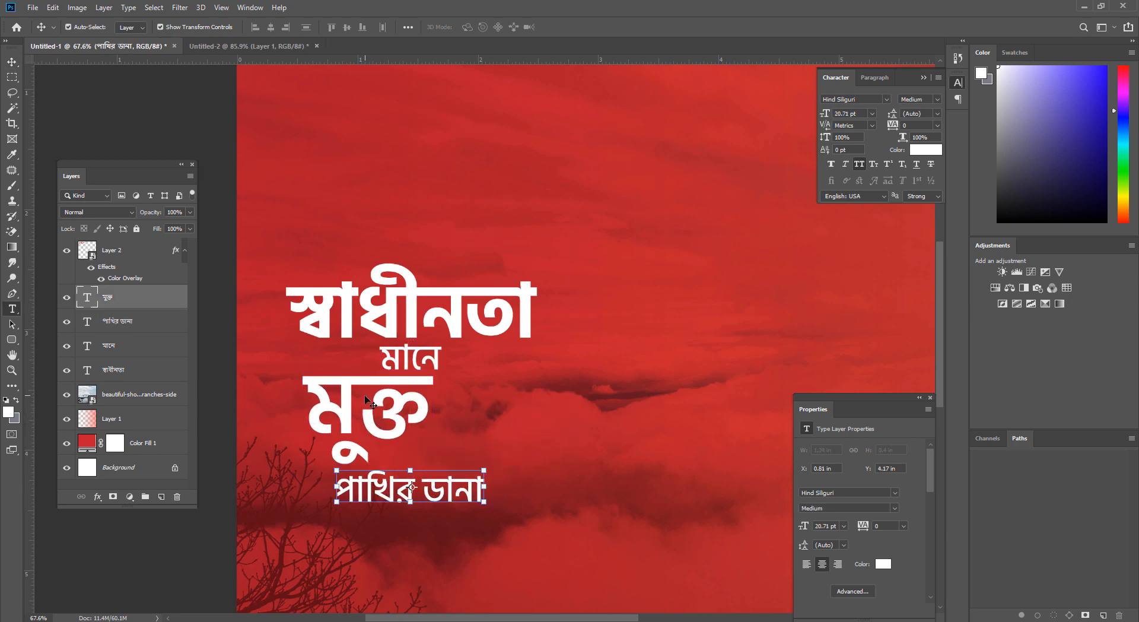
pyautogui.click(12, 61)
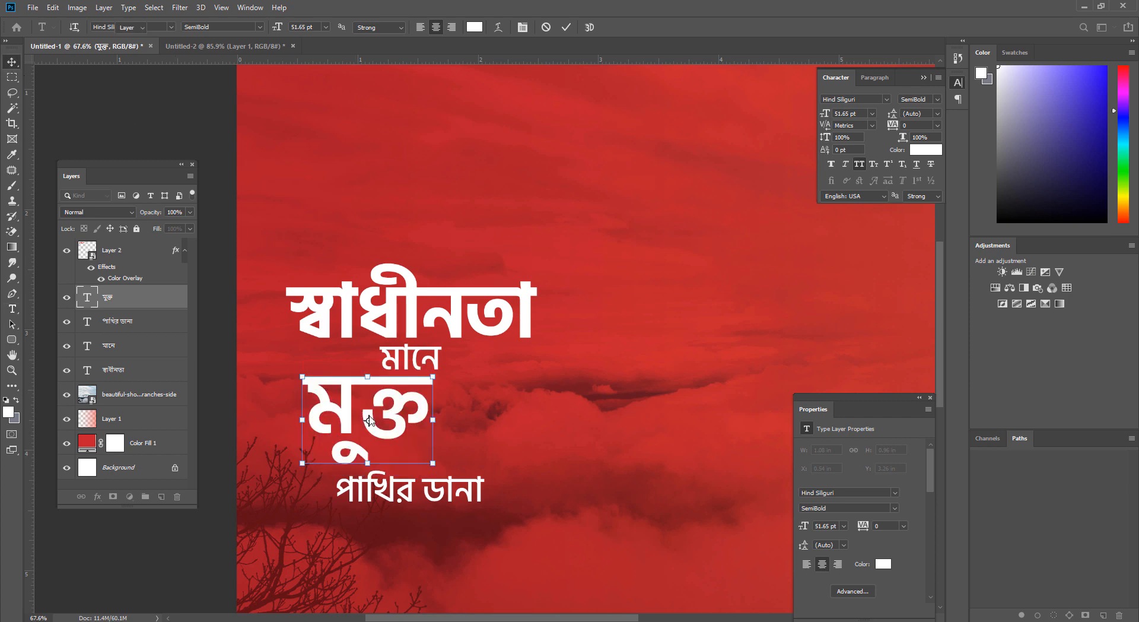
pyautogui.moveTo(364, 396)
pyautogui.mouseDown()
pyautogui.moveTo(503, 394)
pyautogui.moveTo(356, 407)
pyautogui.moveTo(369, 402)
pyautogui.mouseUp()
# Step: Scale the "পাখির ডানা" text to 163.11% and position it as the bottom line under "মুক্ত"
pyautogui.keyDown('ctrl'); pyautogui.click(432, 500); pyautogui.keyUp('ctrl')
pyautogui.moveTo(431, 500); pyautogui.dragTo(384, 534)
pyautogui.scroll(-2, 481, 475)
pyautogui.hotkey('ctrl', 't')
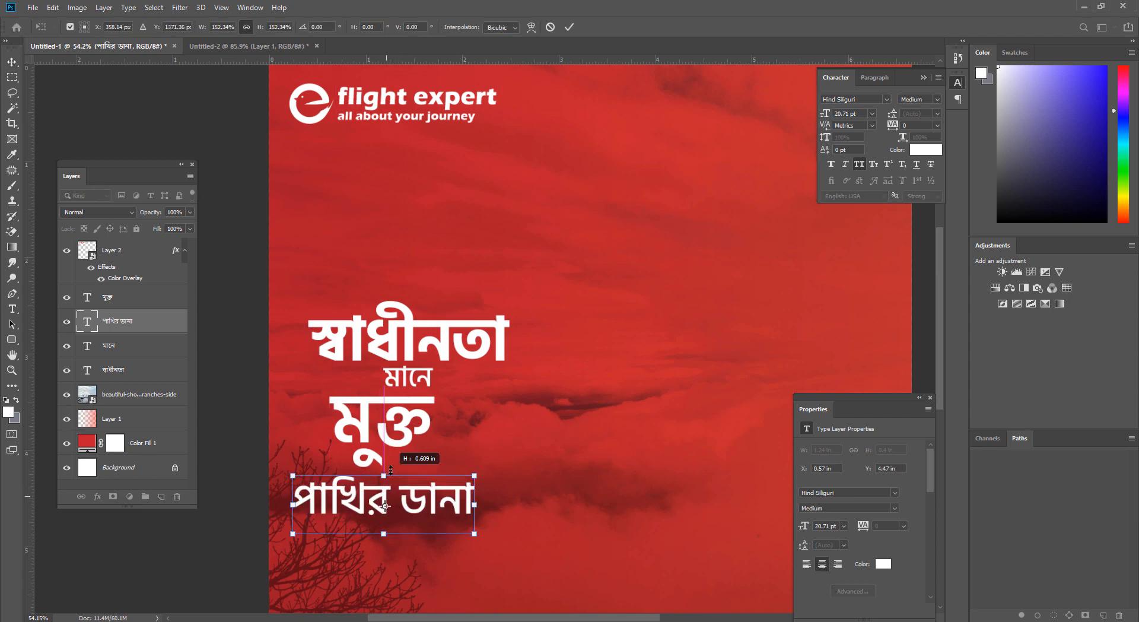
pyautogui.moveTo(424, 501); pyautogui.dragTo(446, 498)
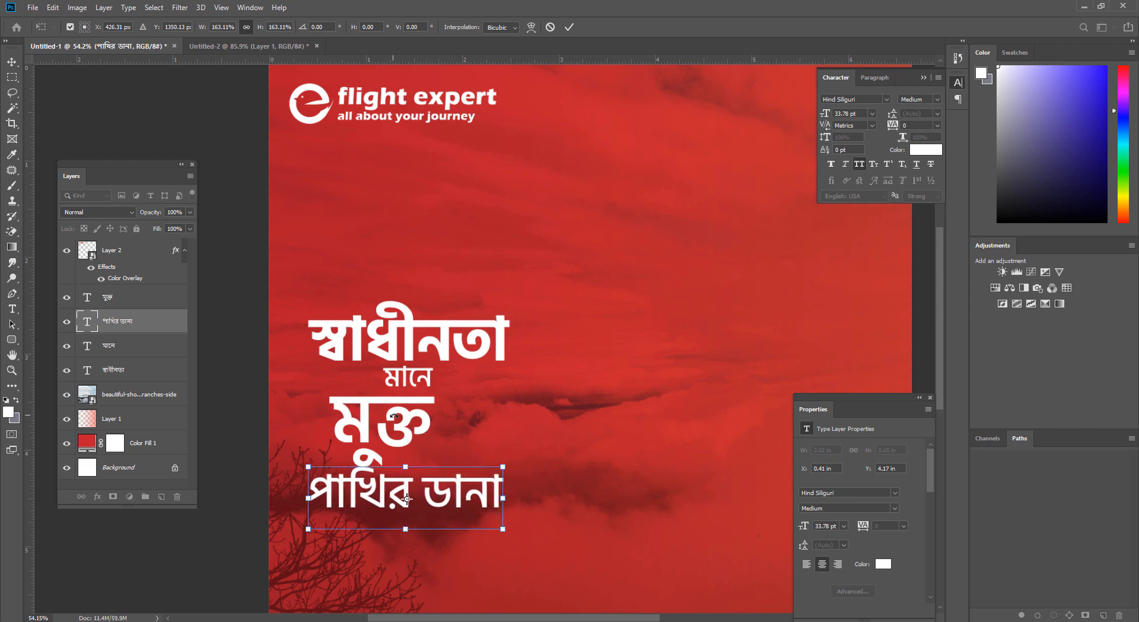
pyautogui.press('Return')
# Step: Move "মুক্ত" to the middle beneath "মানে" and shift "পাখির ডানা" to line up under "স্বাধীনতা"
pyautogui.click(118, 296)
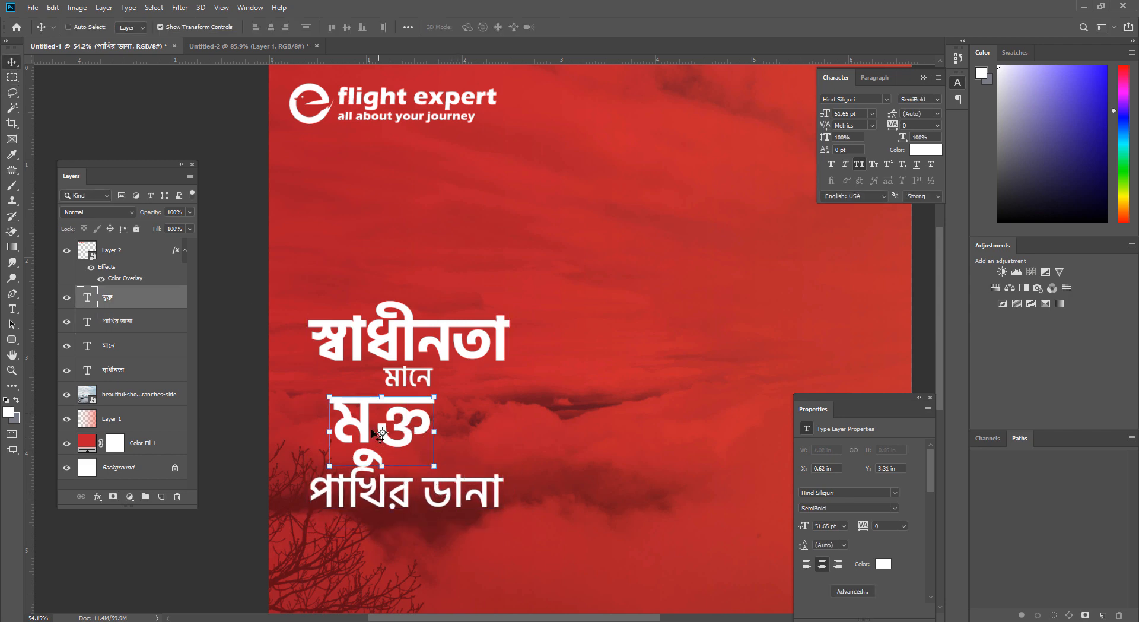
pyautogui.moveTo(375, 419); pyautogui.dragTo(419, 424)
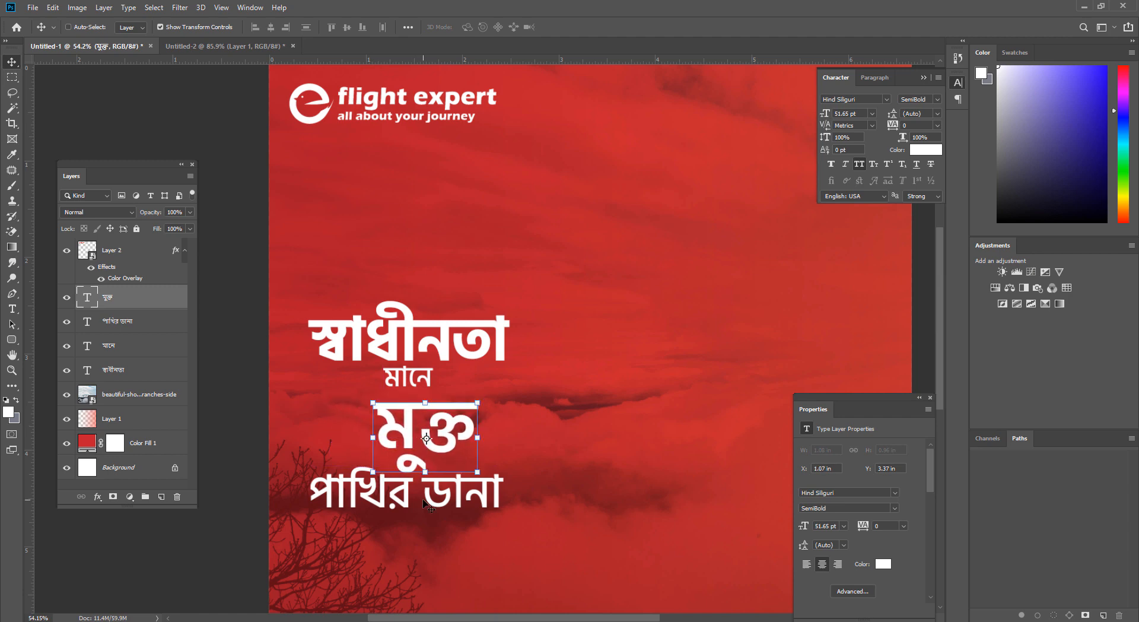
pyautogui.moveTo(438, 499); pyautogui.dragTo(449, 491)
pyautogui.moveTo(443, 429); pyautogui.dragTo(440, 425)
pyautogui.moveTo(412, 495); pyautogui.dragTo(411, 488)
# Step: Select the four headline text layers and align them by their horizontal centers
pyautogui.keyDown('ctrl'); pyautogui.click(413, 492); pyautogui.keyUp('ctrl')
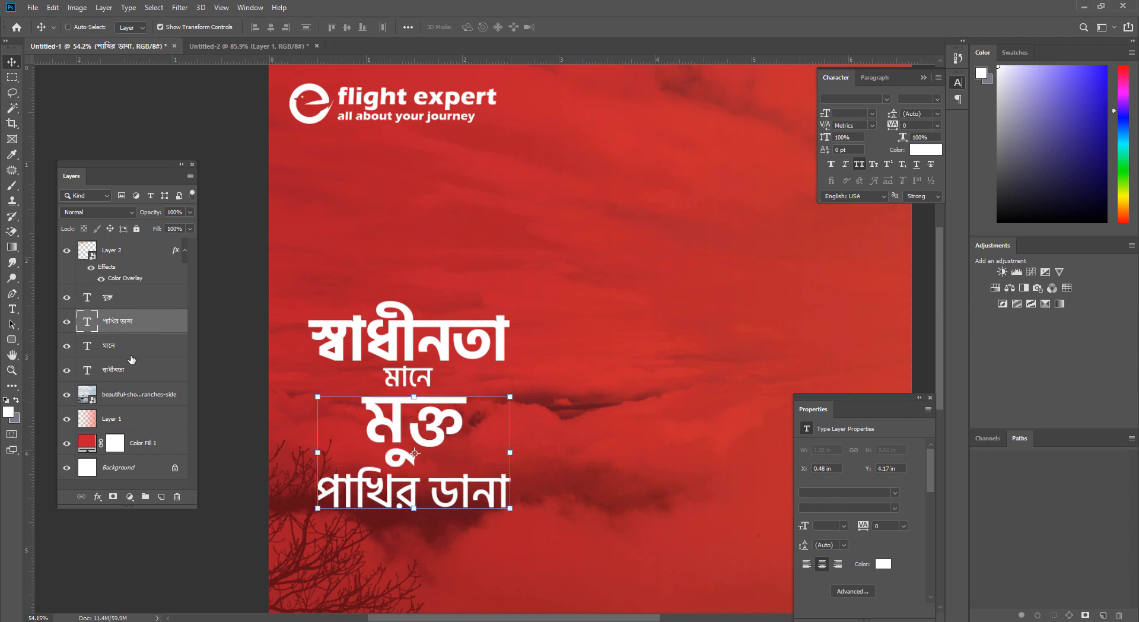
pyautogui.keyDown('shift'); pyautogui.click(132, 373); pyautogui.keyUp('shift')
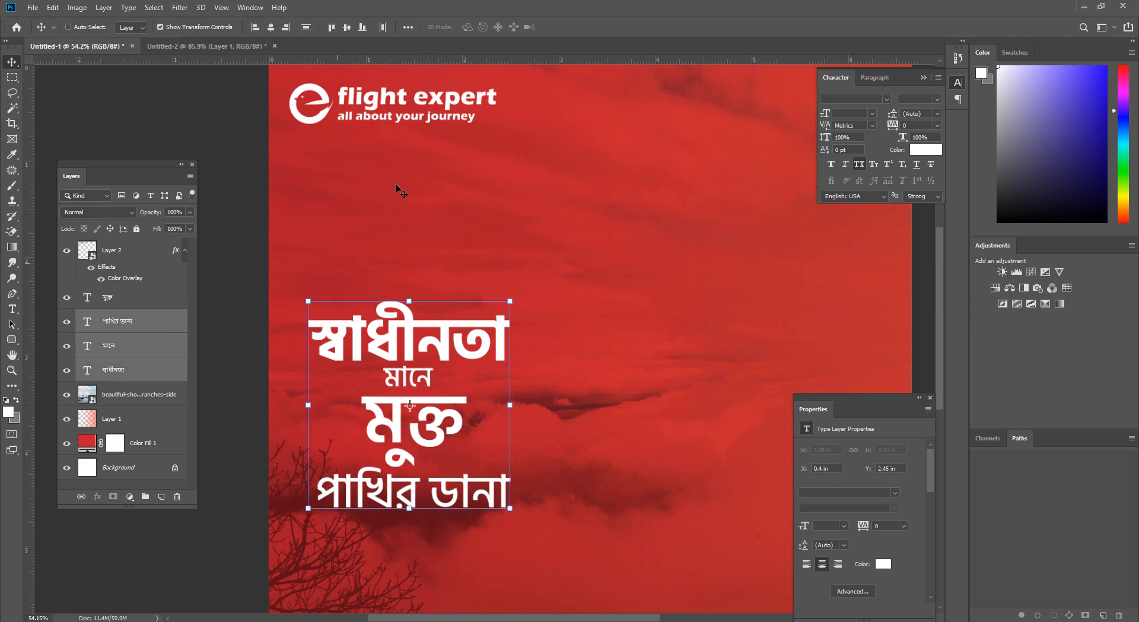
pyautogui.click(270, 28)
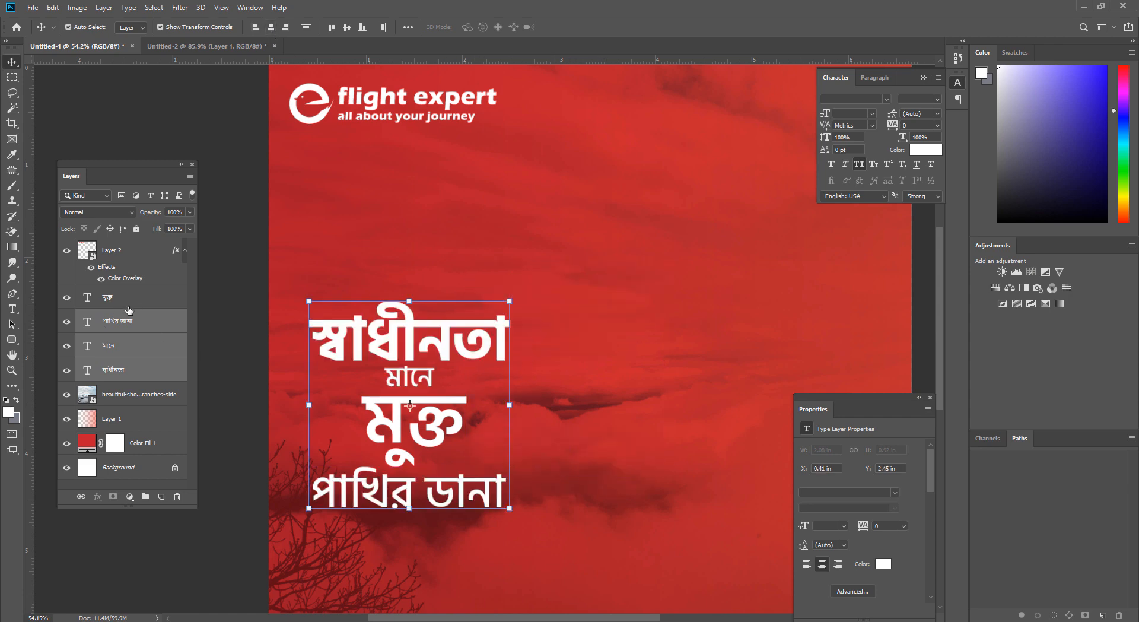
pyautogui.keyDown('ctrl'); pyautogui.click(129, 310); pyautogui.keyUp('ctrl')
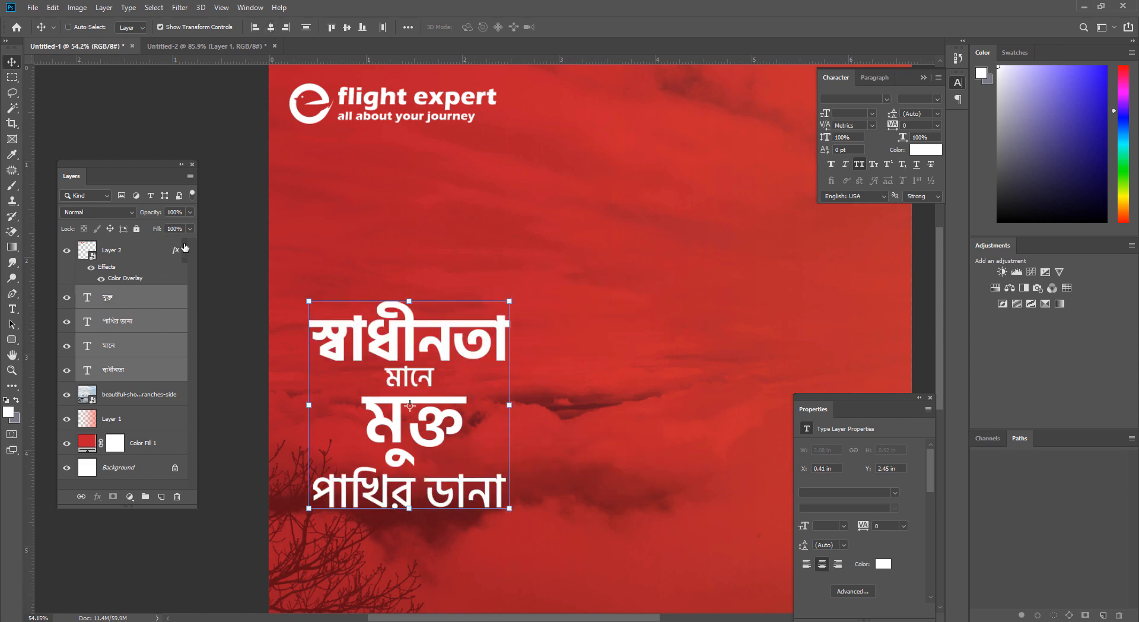
pyautogui.click(272, 27)
# Step: Move the stacked headline away from the left side to near the middle of the canvas
pyautogui.scroll(-5, 397, 330)
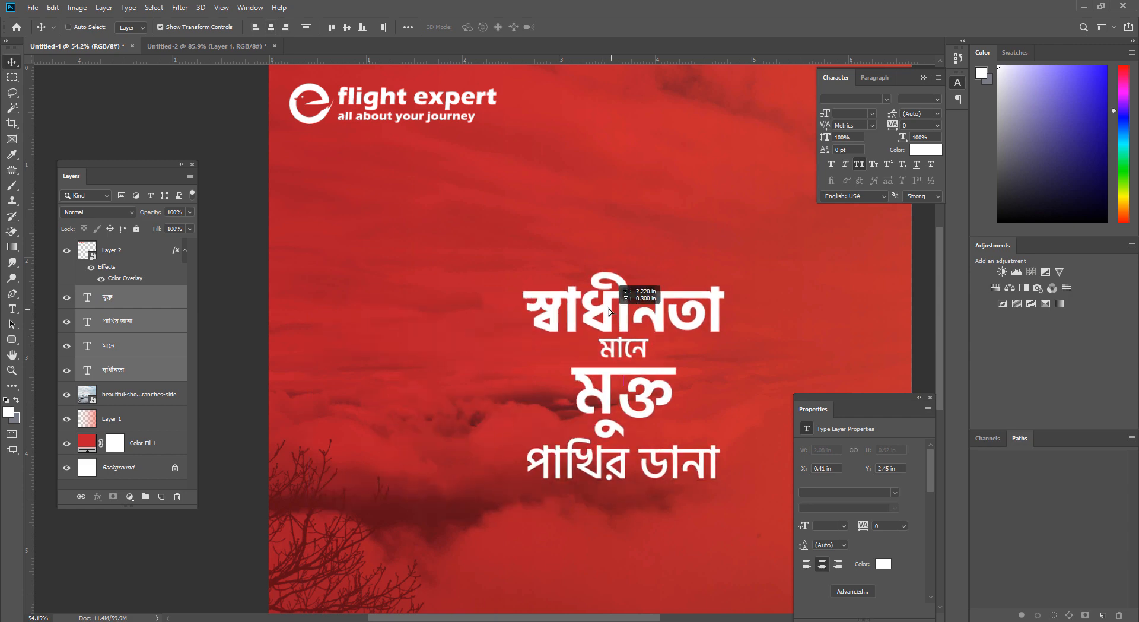
pyautogui.scroll(3, 581, 350)
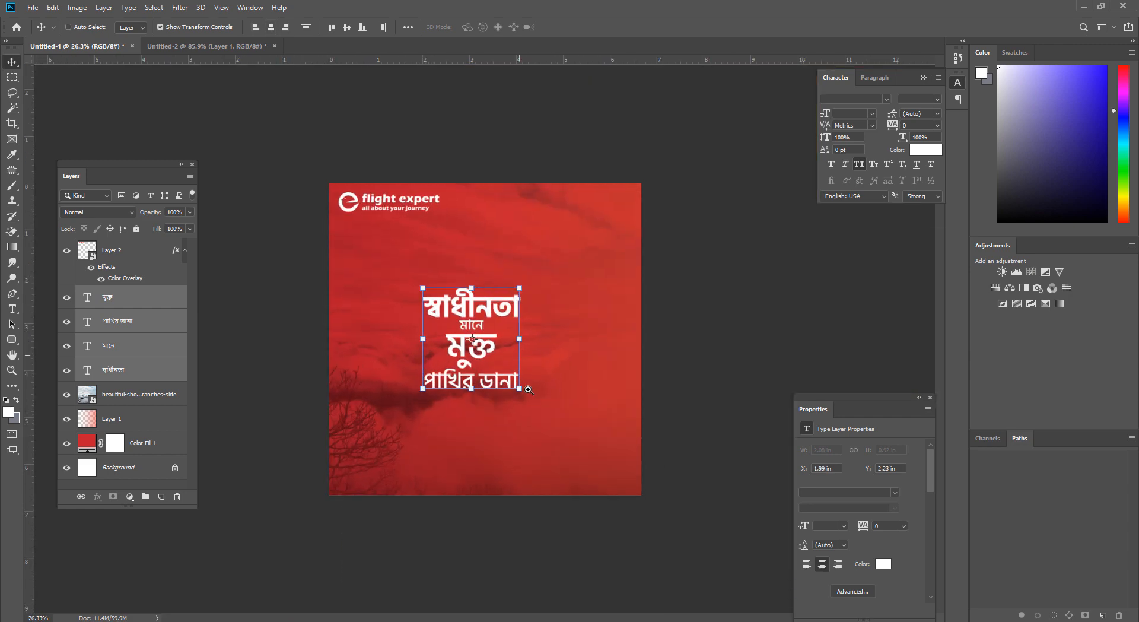
pyautogui.moveTo(477, 306); pyautogui.dragTo(464, 306)
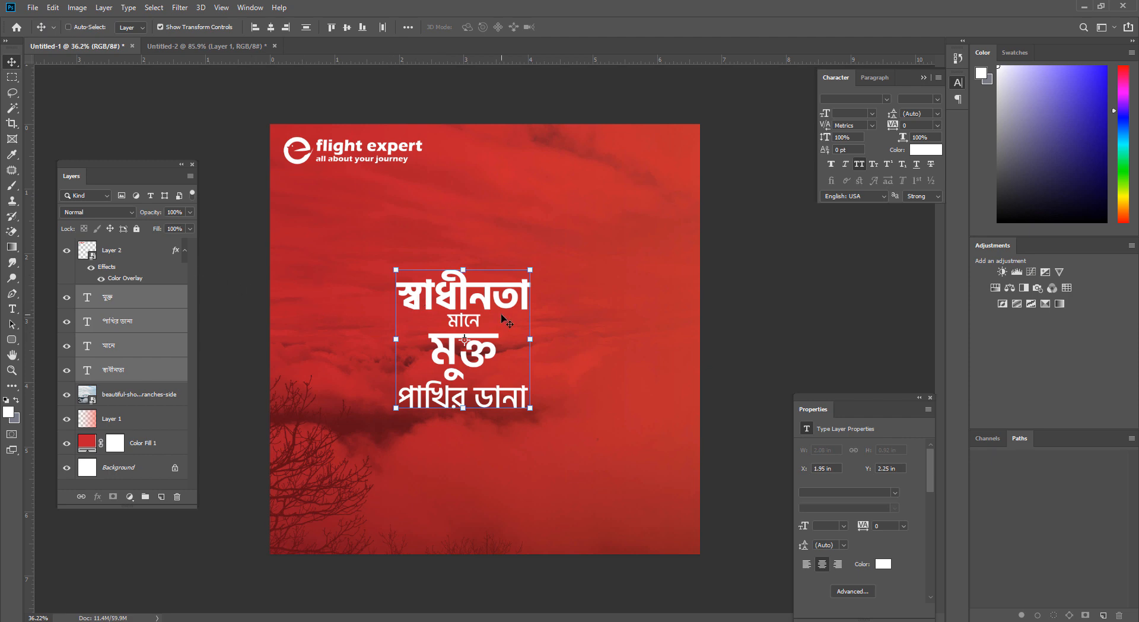
# Step: Scale the word "মানে" to 133.89% between "স্বাধীনতা" and "মুক্ত"
pyautogui.click(137, 346)
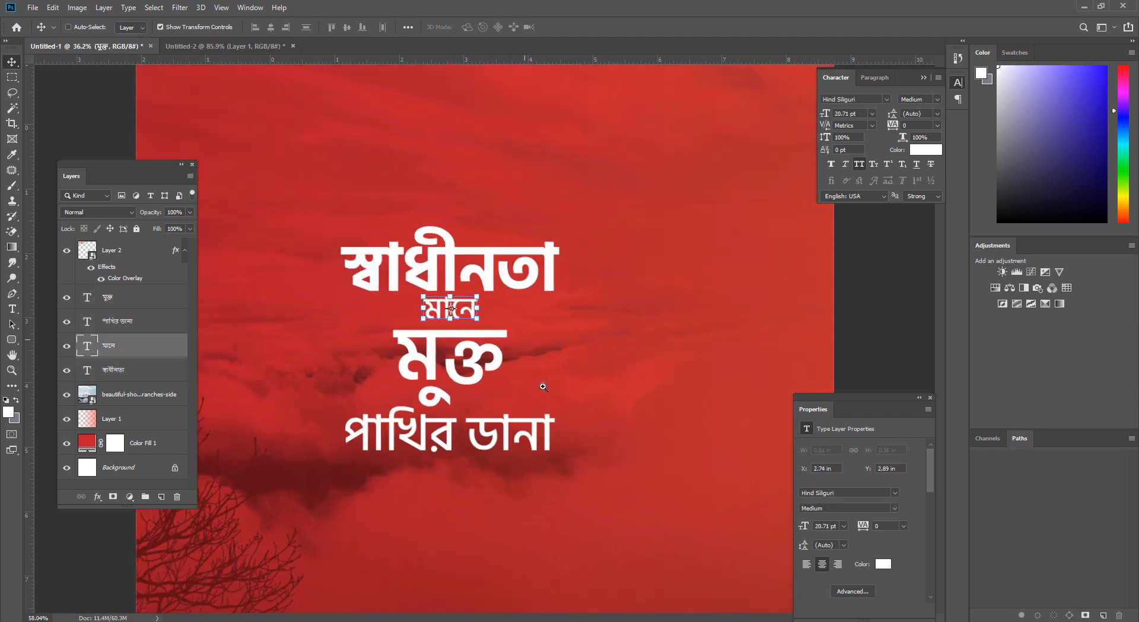
pyautogui.scroll(2, 486, 343)
pyautogui.hotkey('ctrl', 't')
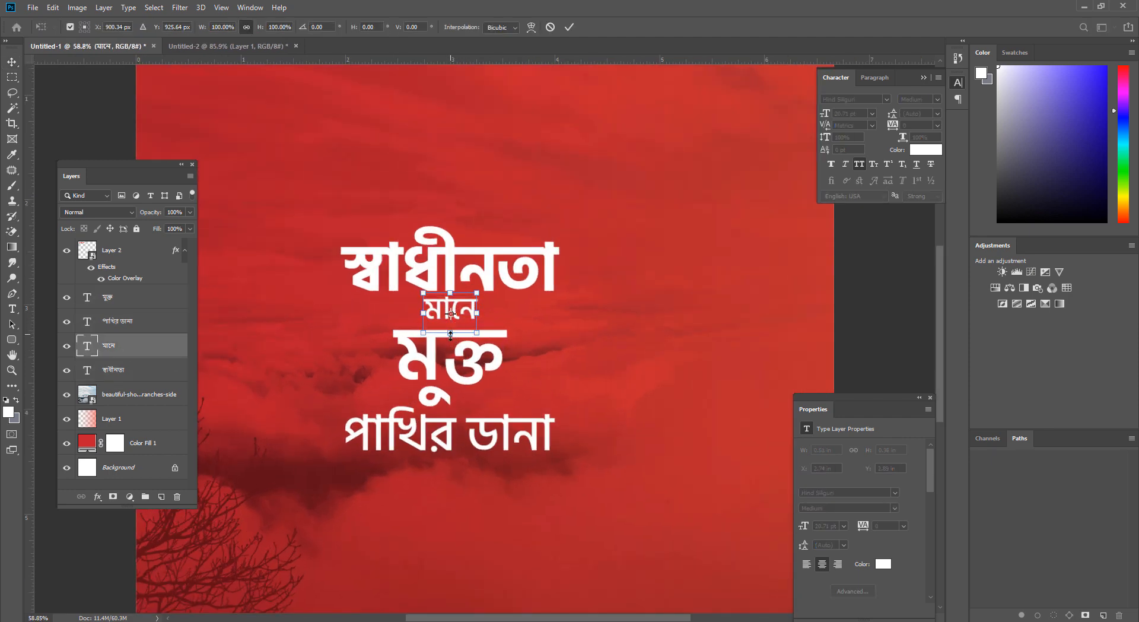
pyautogui.moveTo(451, 334); pyautogui.dragTo(451, 347)
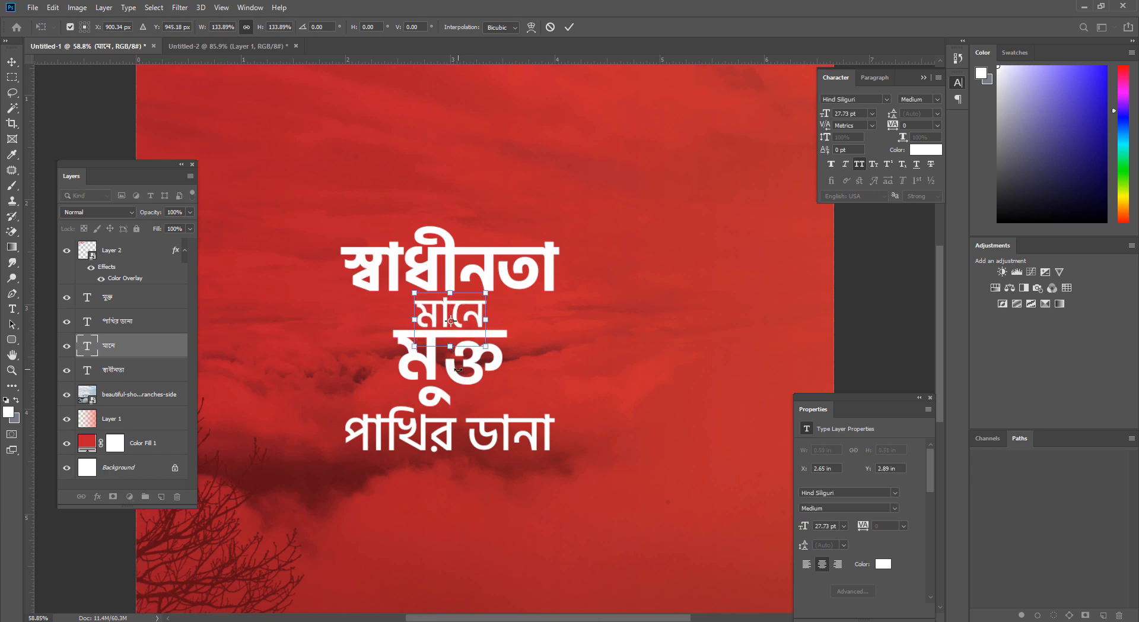
pyautogui.press('Return')
# Step: Move "মুক্ত" and "পাখির ডানা" together slightly down from "মানে", and check the whole post
pyautogui.click(134, 298)
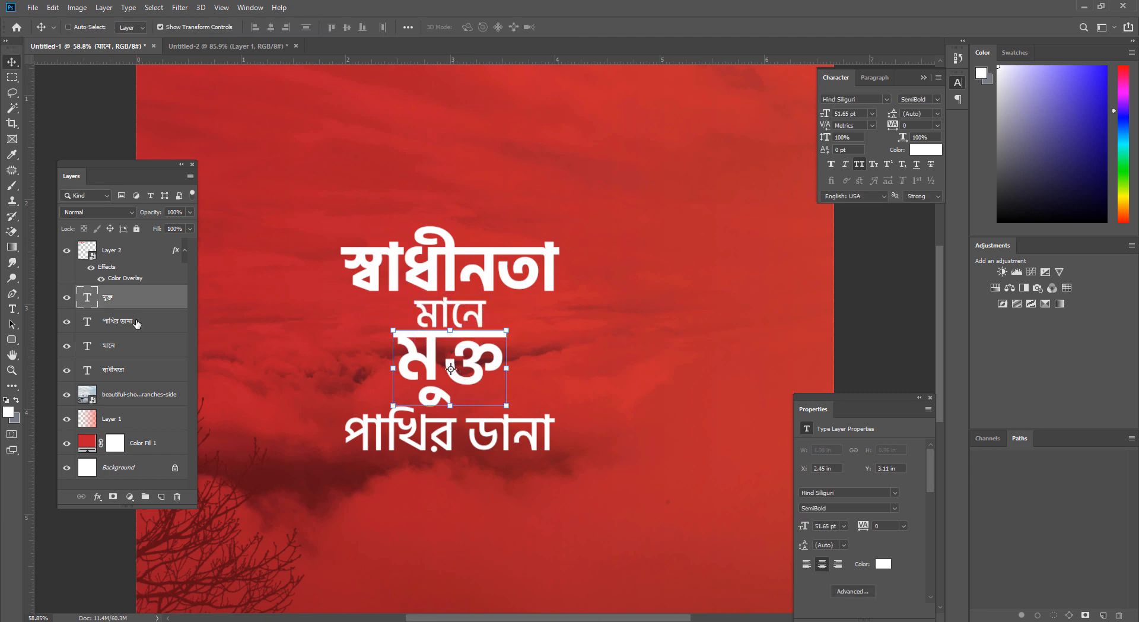
pyautogui.keyDown('shift'); pyautogui.click(476, 419); pyautogui.keyUp('shift')
pyautogui.moveTo(461, 369); pyautogui.dragTo(463, 373)
pyautogui.click(12, 77)
pyautogui.hotkey('ctrl', '-')
pyautogui.hotkey('ctrl', '-')
pyautogui.hotkey('ctrl', '-')
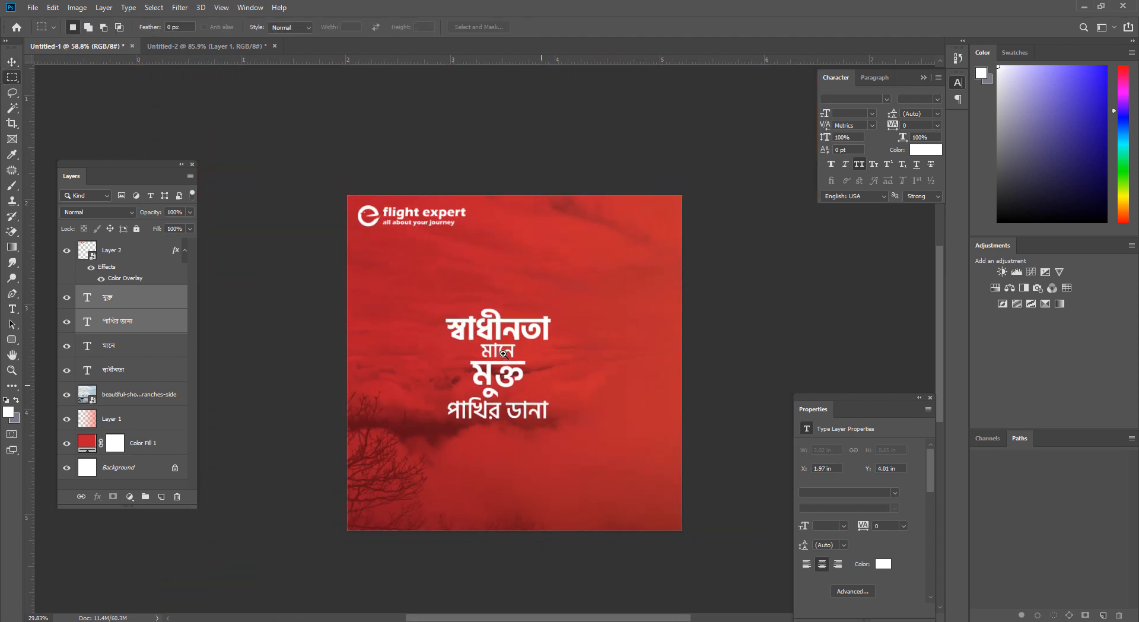
pyautogui.scroll(2, 511, 404)
pyautogui.scroll(2, 511, 405)
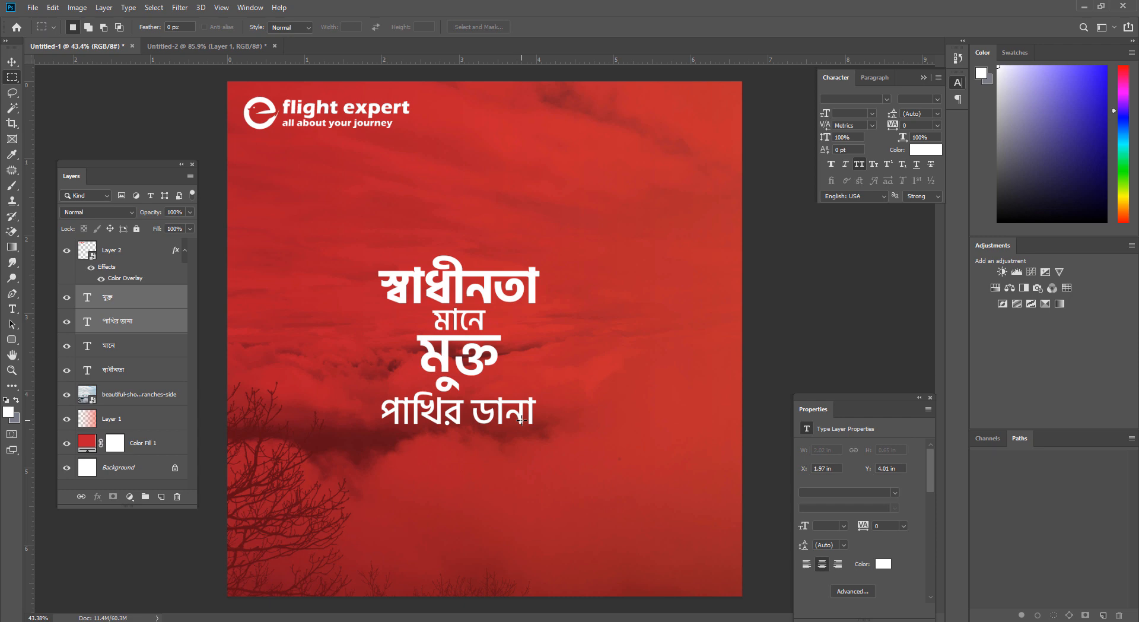
# Step: Select all four headline text layers and group them
pyautogui.click(12, 62)
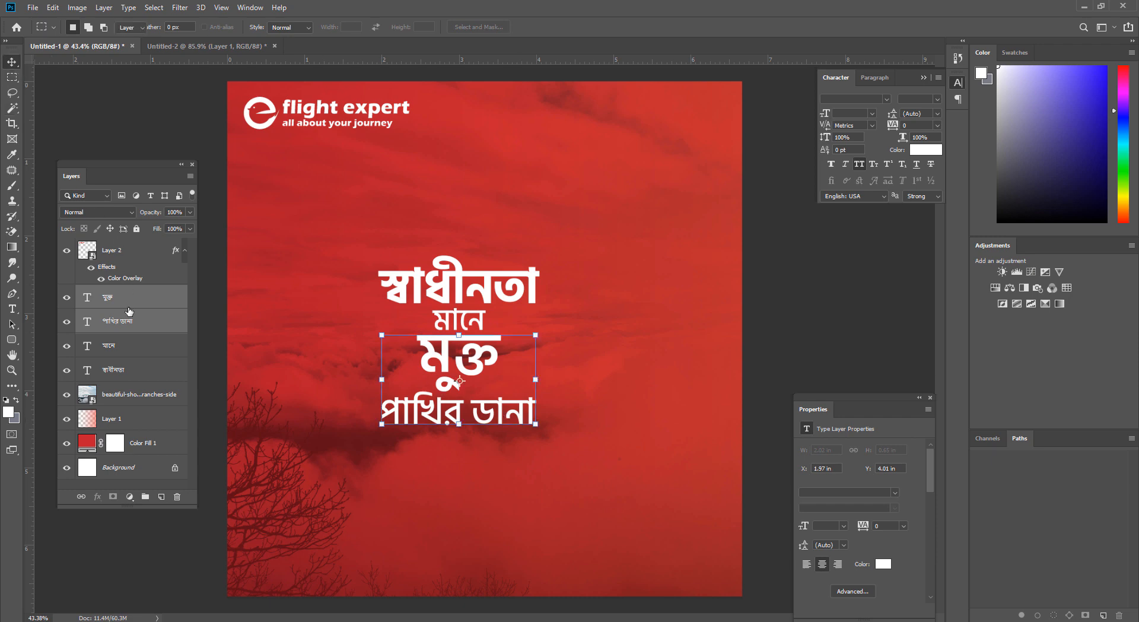
pyautogui.keyDown('shift'); pyautogui.click(134, 371); pyautogui.keyUp('shift')
pyautogui.press('ctrl')
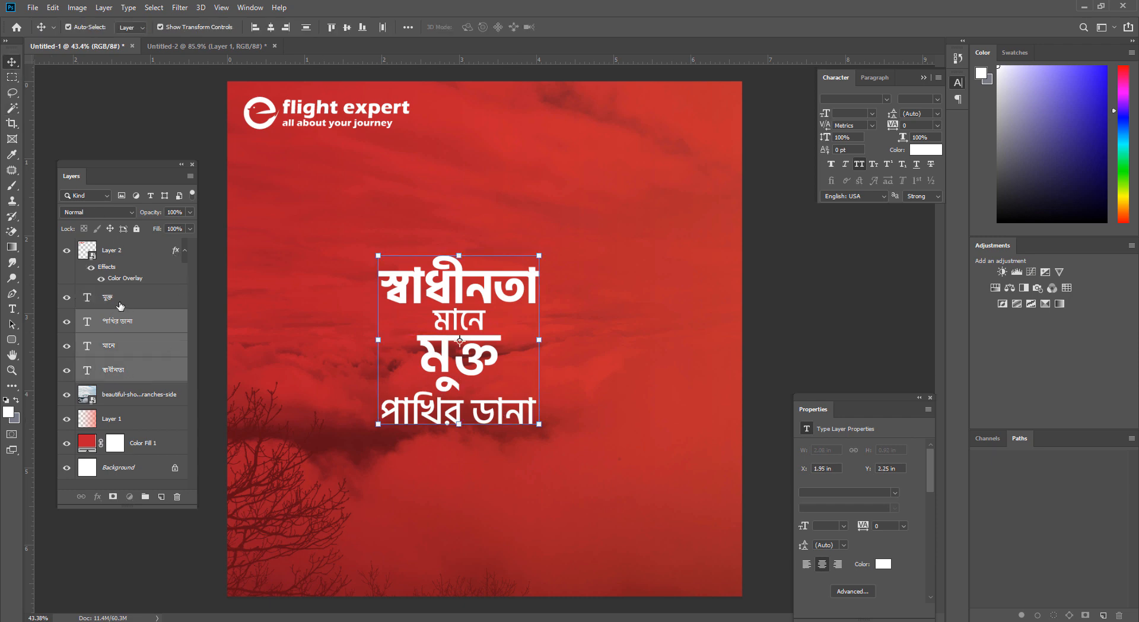
pyautogui.keyDown('ctrl'); pyautogui.click(119, 303); pyautogui.keyUp('ctrl')
pyautogui.hotkey('ctrl', 'g')
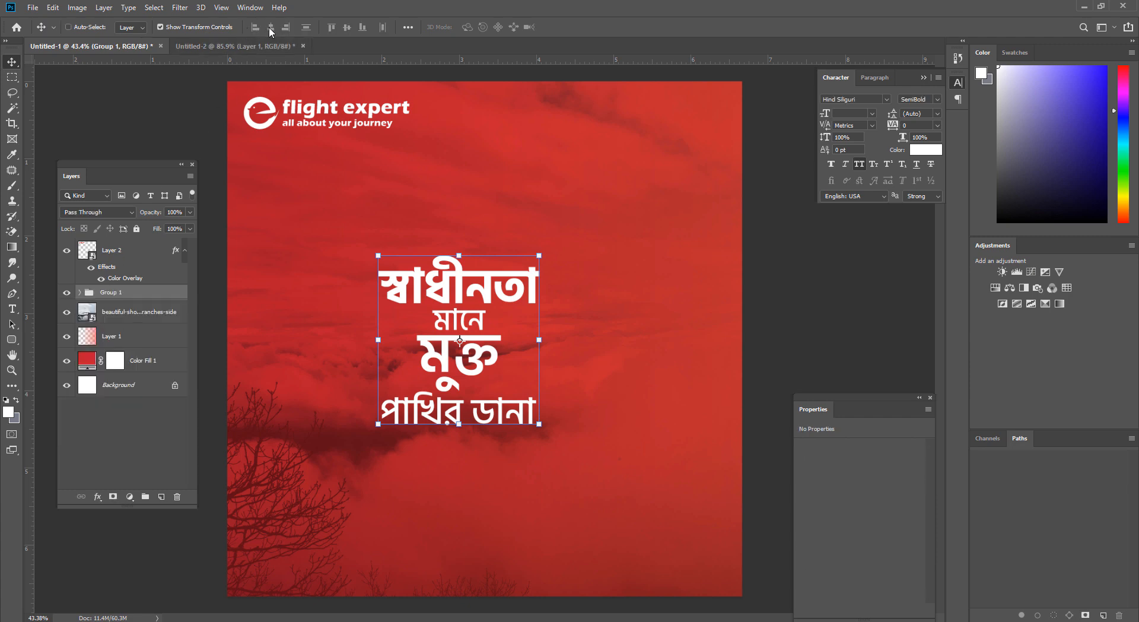
# Step: Select the text layers inside the headline group and place vertical guides at the left and right edges of the stack
pyautogui.click(79, 293)
pyautogui.click(119, 312)
pyautogui.keyDown('shift'); pyautogui.click(136, 384); pyautogui.keyUp('shift')
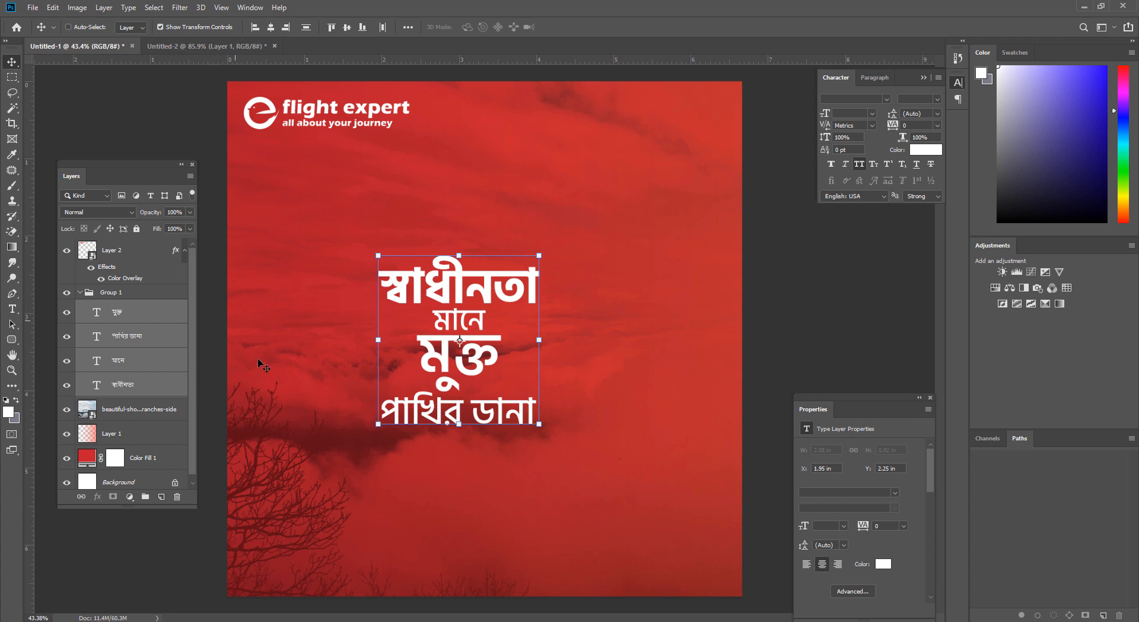
pyautogui.moveTo(31, 191); pyautogui.dragTo(378, 253)
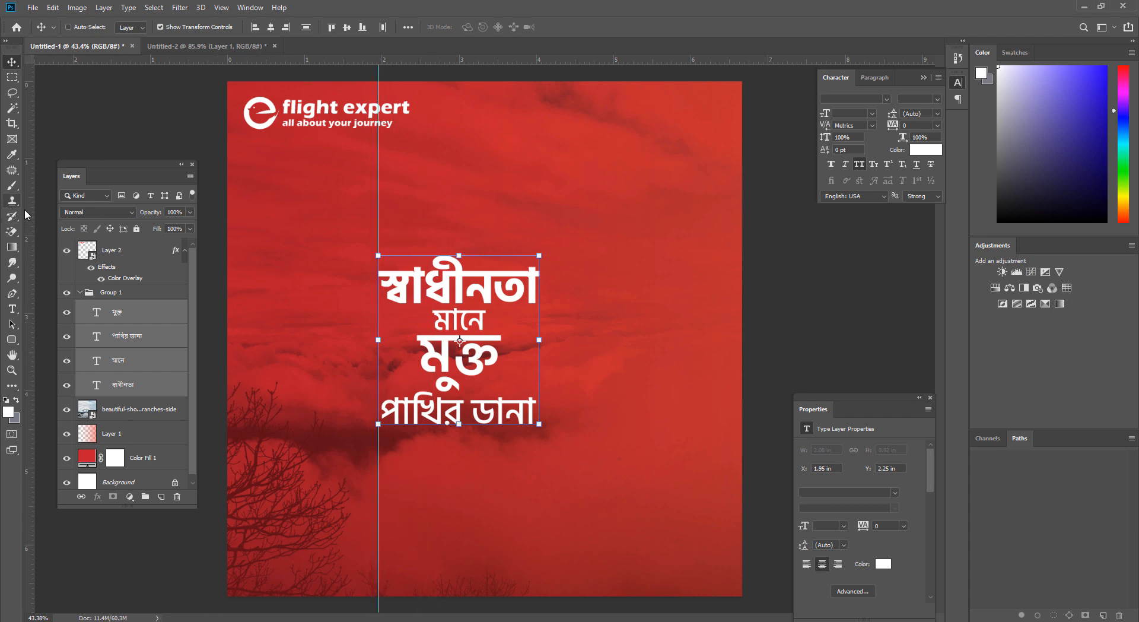
pyautogui.moveTo(30, 204); pyautogui.dragTo(537, 281)
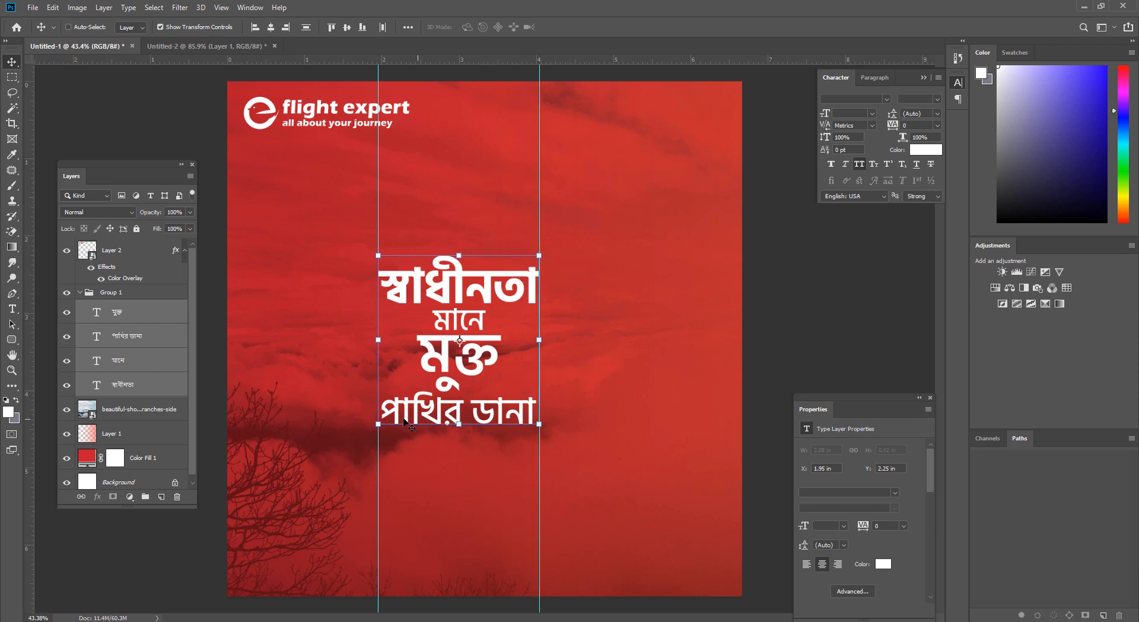
# Step: Scale "পাখির ডানা" to 103.14% so it spans the full width between the two guides
pyautogui.scroll(5, 410, 422)
pyautogui.click(132, 337)
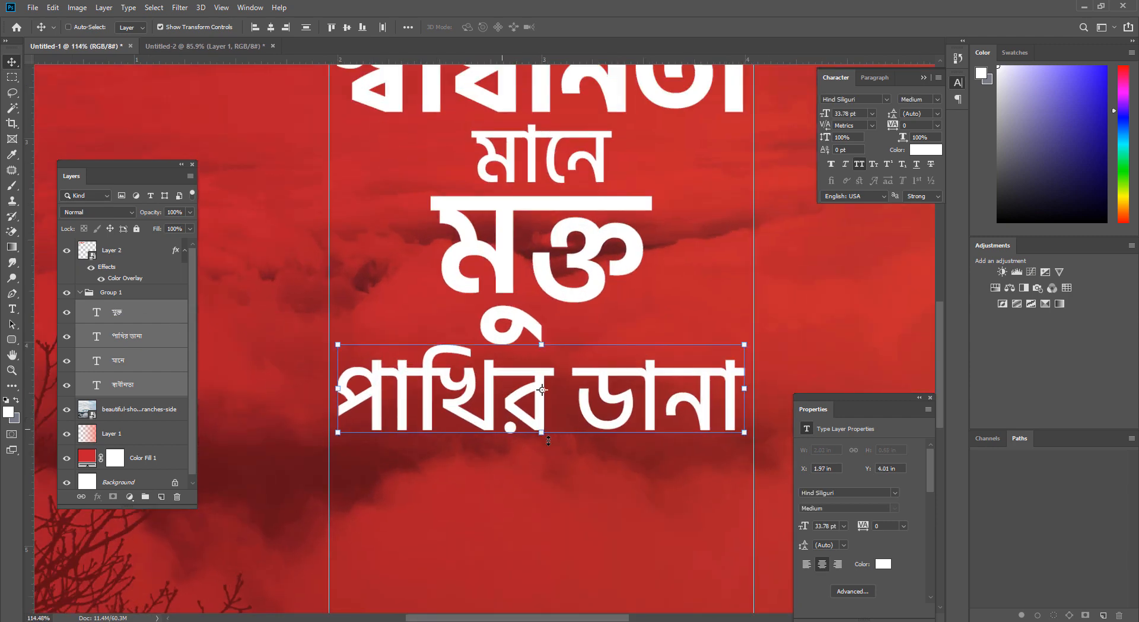
pyautogui.click(343, 391)
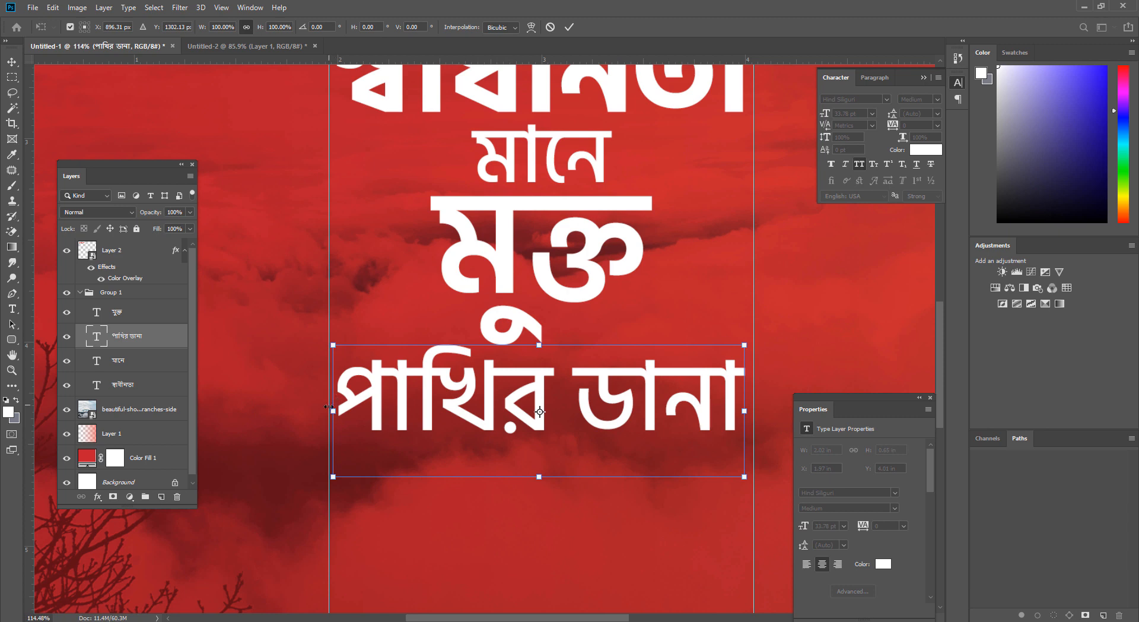
pyautogui.moveTo(328, 411); pyautogui.dragTo(324, 411)
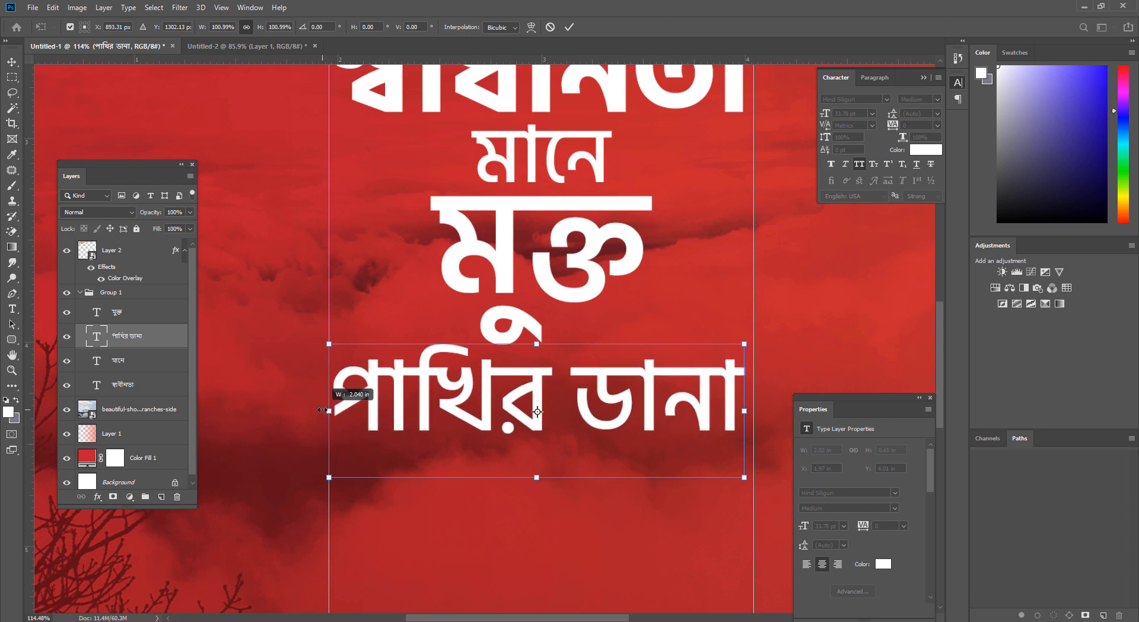
pyautogui.moveTo(745, 412); pyautogui.dragTo(754, 411)
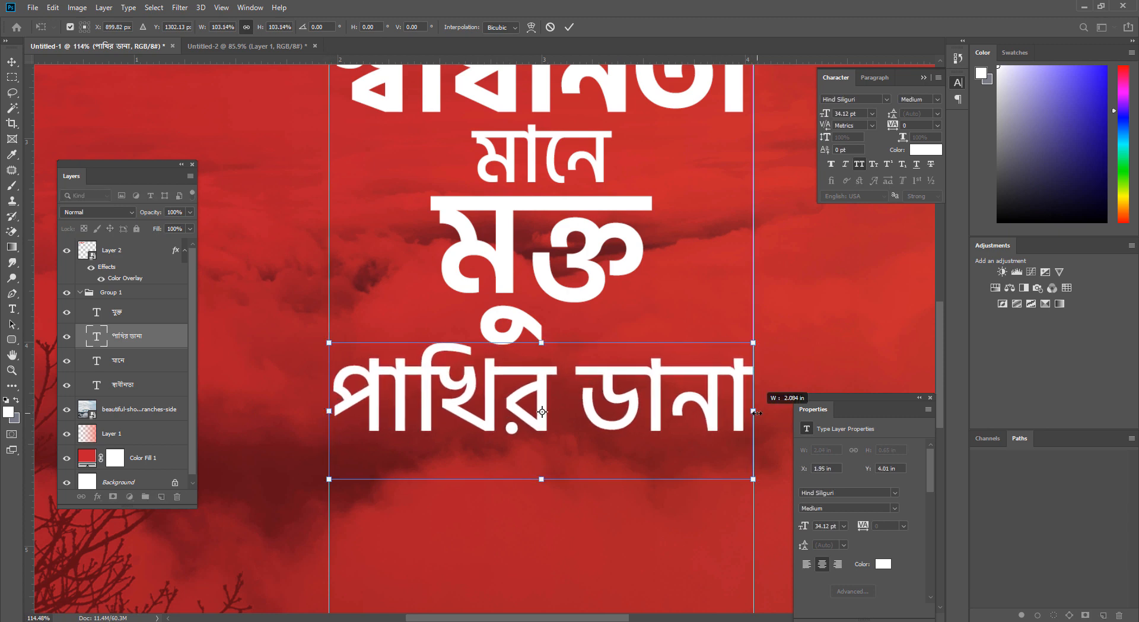
pyautogui.press('Return')
# Step: Nudge "পাখির ডানা" down to a Y position of 4.05 in to widen the gap below "মুক্ত"
pyautogui.press('Down')
pyautogui.press('Down')
pyautogui.press('Down')
pyautogui.press('Down')
pyautogui.press('Down')
pyautogui.press('Down')
pyautogui.press('Down')
pyautogui.press('Down')
pyautogui.press('Down')
pyautogui.press('Down')
pyautogui.press('Down')
pyautogui.press('Down')
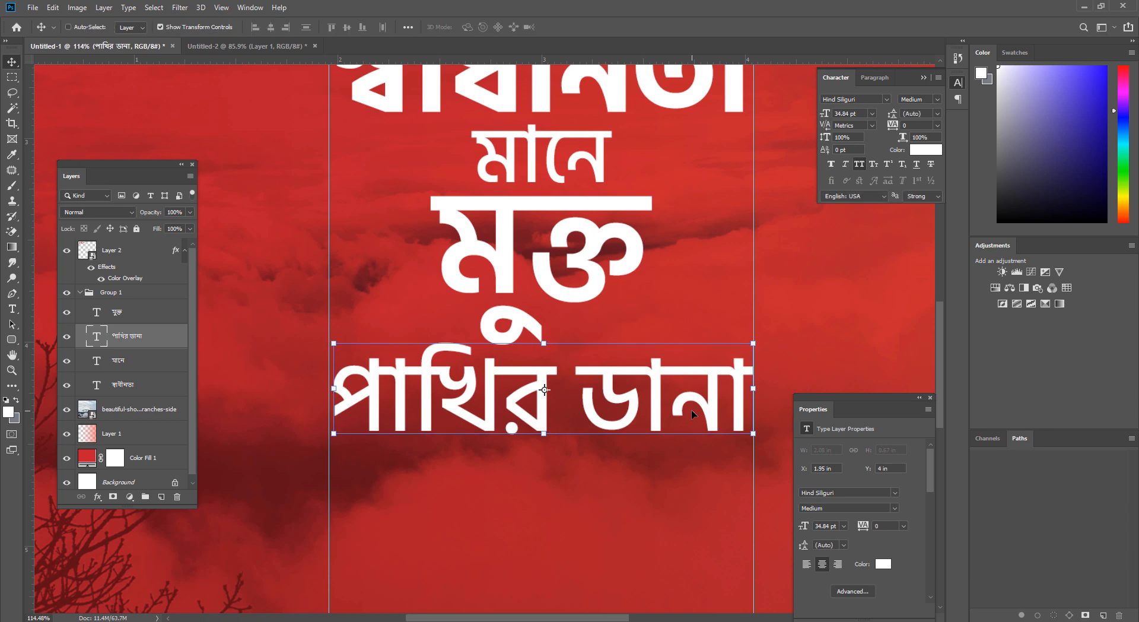
pyautogui.press('Down')
pyautogui.press('Down')
pyautogui.press('Down')
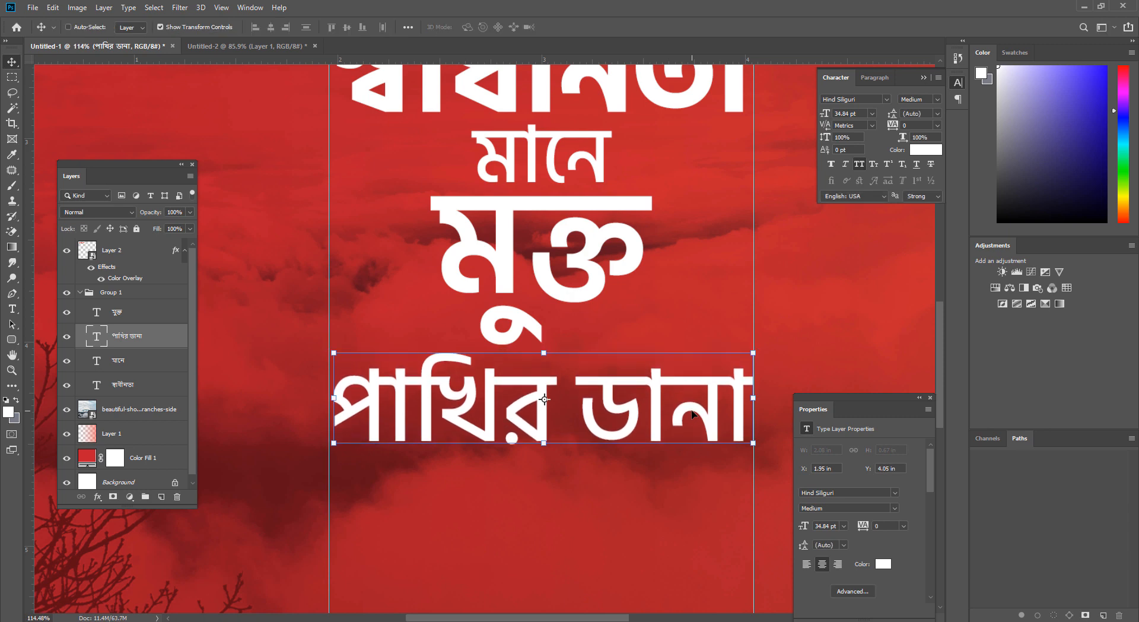
pyautogui.click(14, 78)
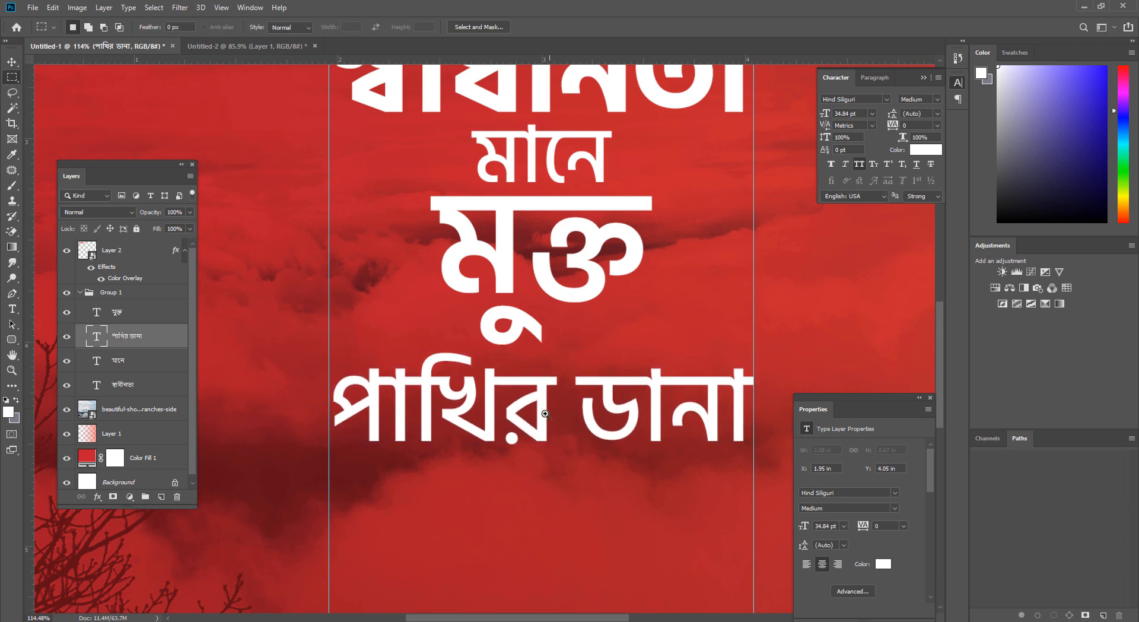
pyautogui.hotkey('ctrl', '0')
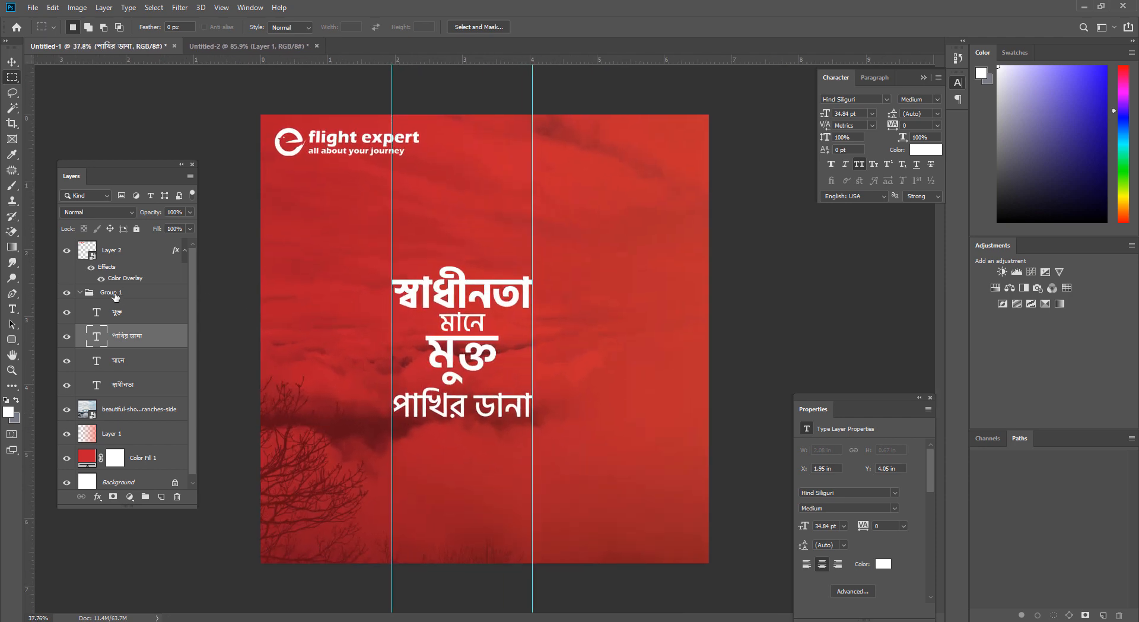
# Step: Select and collapse the headline group, and hide the guides
pyautogui.click(115, 294)
pyautogui.click(81, 292)
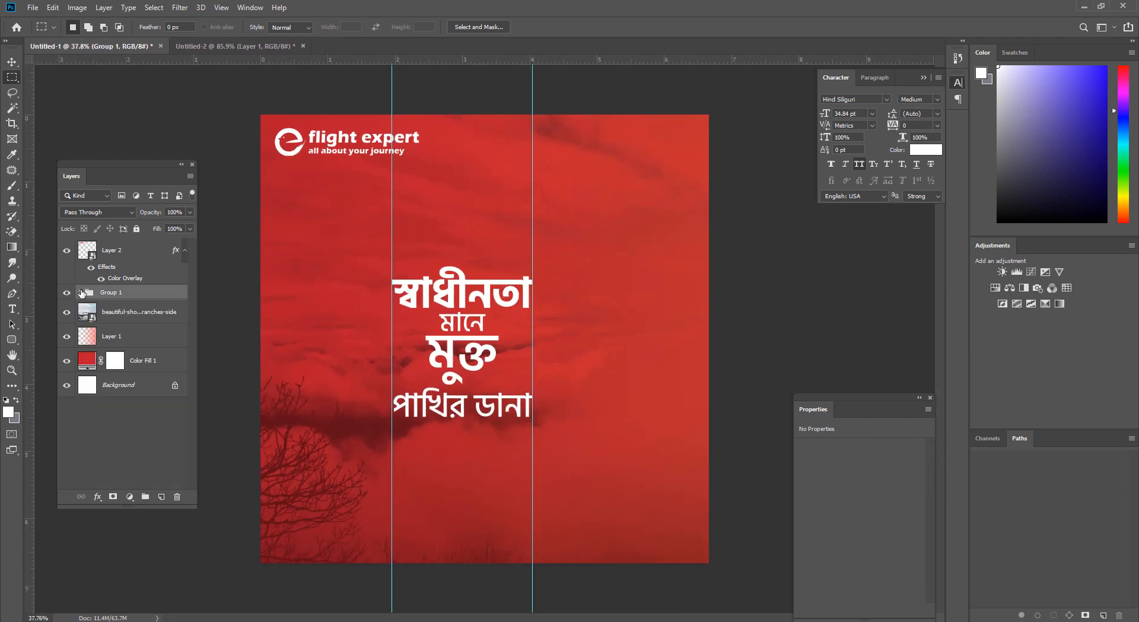
pyautogui.hotkey('ctrl', ';')
pyautogui.click(12, 62)
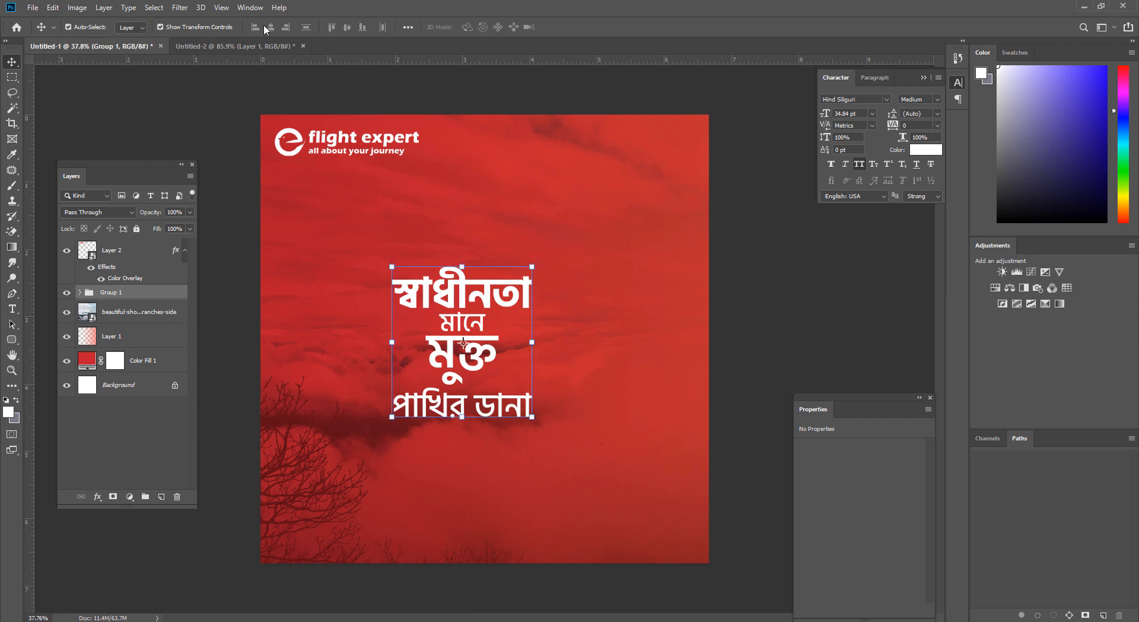
# Step: Centre the headline group horizontally and vertically on the whole canvas, and clear the selection
pyautogui.hotkey('ctrl', 'a')
pyautogui.click(270, 27)
pyautogui.click(348, 27)
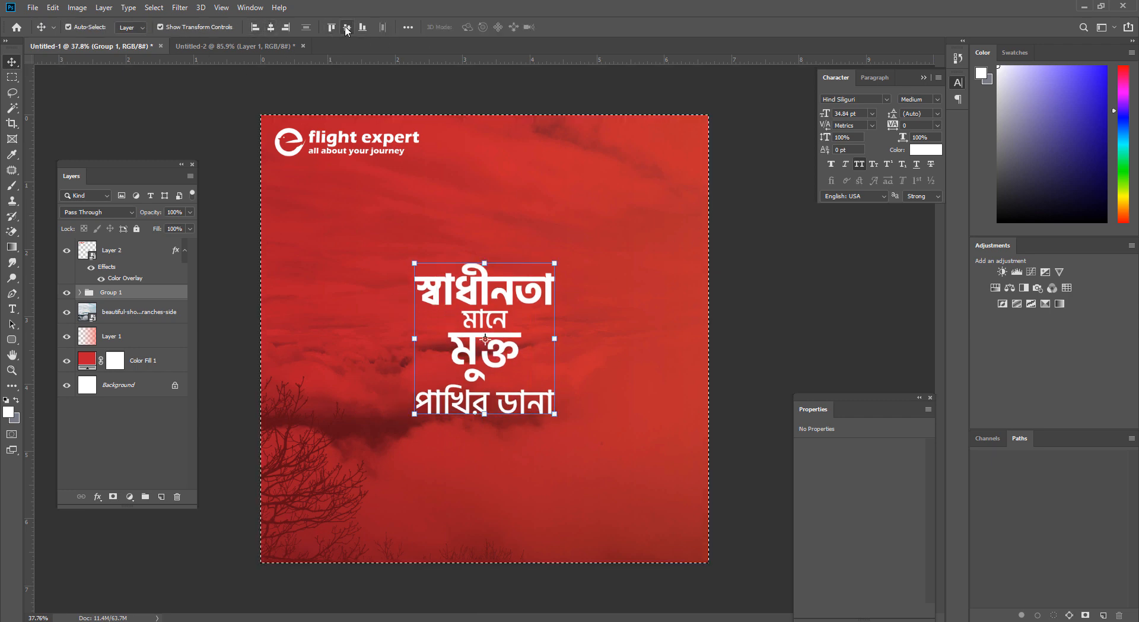
pyautogui.hotkey('ctrl', 'd')
# Step: Scale the headline group down slightly around its centre and apply the transform
pyautogui.click(12, 77)
pyautogui.moveTo(438, 398); pyautogui.dragTo(408, 367)
pyautogui.press('v')
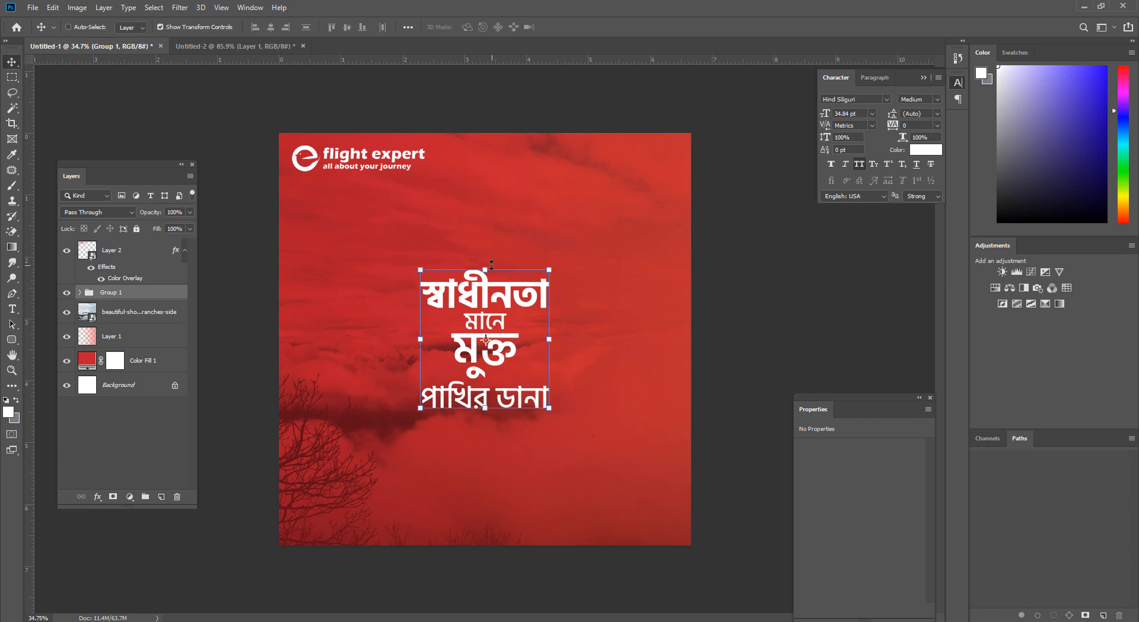
pyautogui.moveTo(491, 264); pyautogui.dragTo(496, 277)
pyautogui.moveTo(500, 325); pyautogui.dragTo(498, 317)
pyautogui.press('Return')
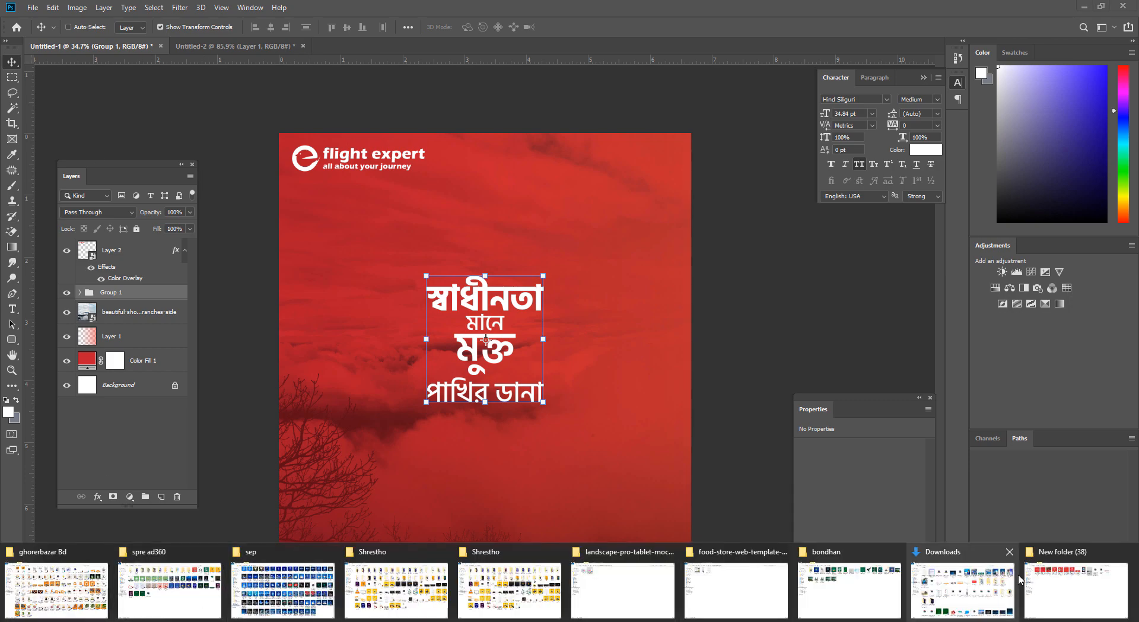
# Step: Switch to the New folder (38) window and extract the civil aircraft and realistic-bird-wing-set archives into that folder
pyautogui.click(1063, 586)
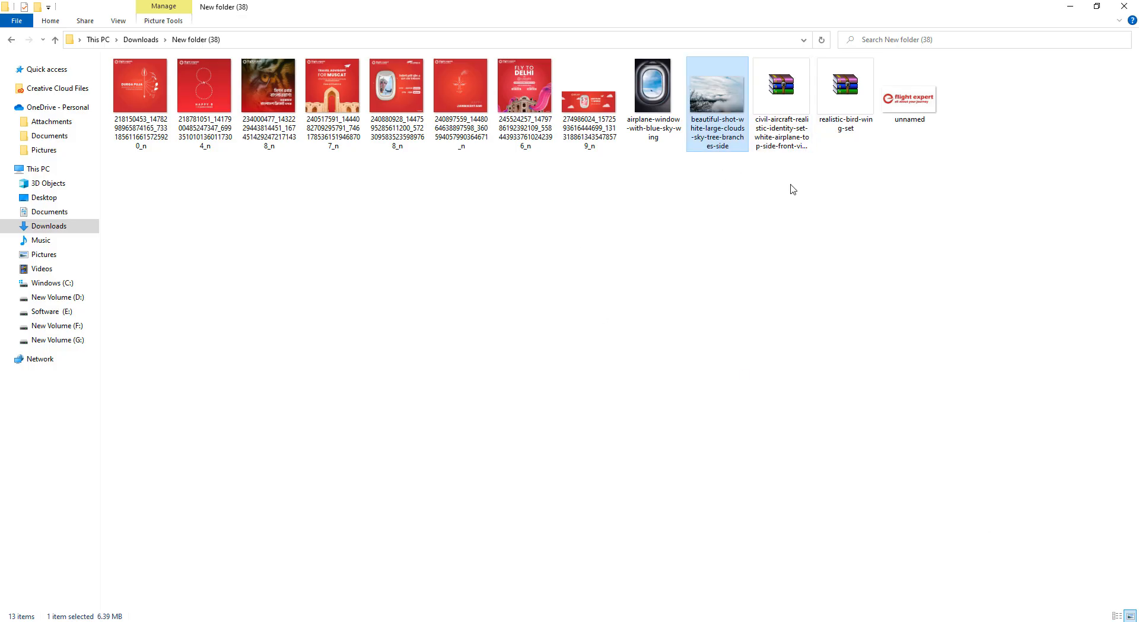
pyautogui.moveTo(791, 186); pyautogui.dragTo(859, 98)
pyautogui.rightClick(839, 80)
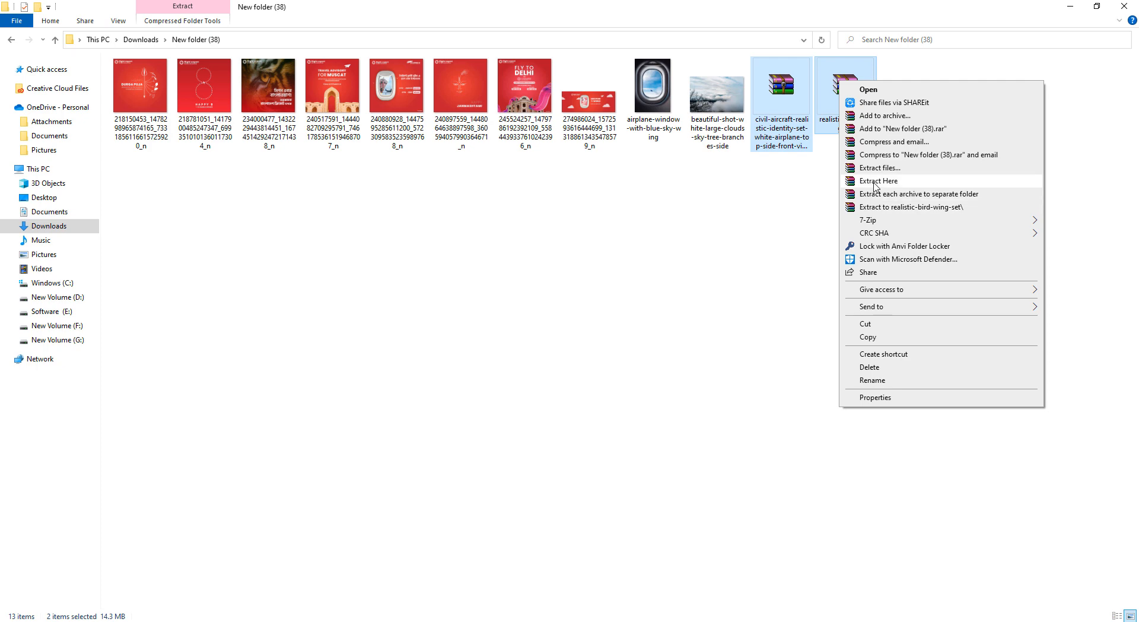
pyautogui.click(873, 182)
pyautogui.click(542, 376)
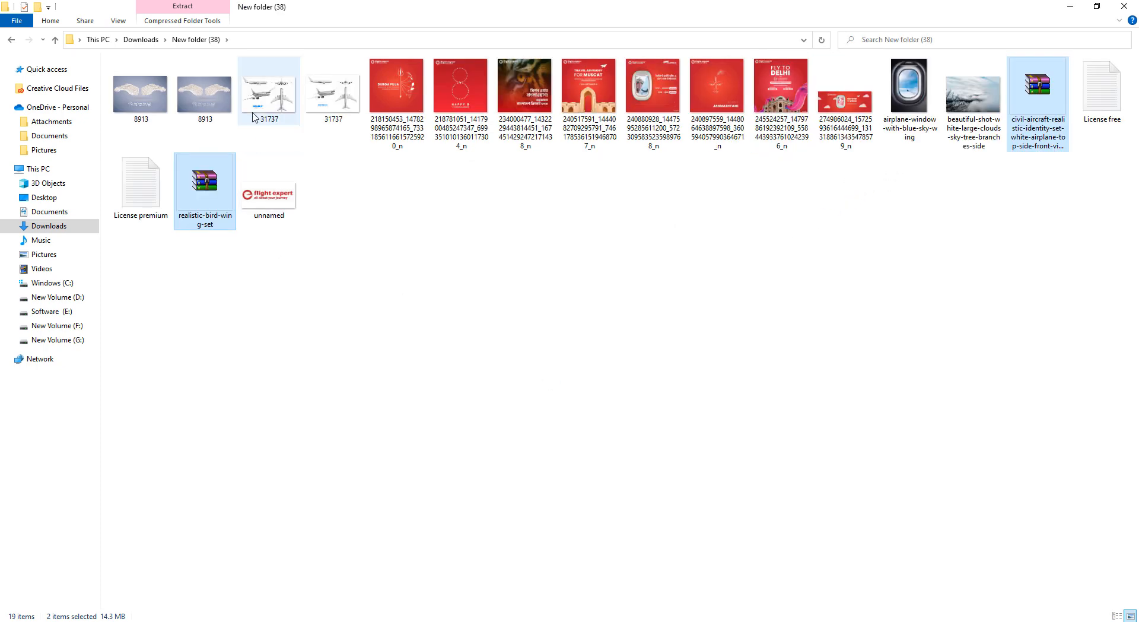
# Step: Open the extracted airplane set file 31737 in Illustrator and check the parts of the top-view airplane
pyautogui.click(258, 97)
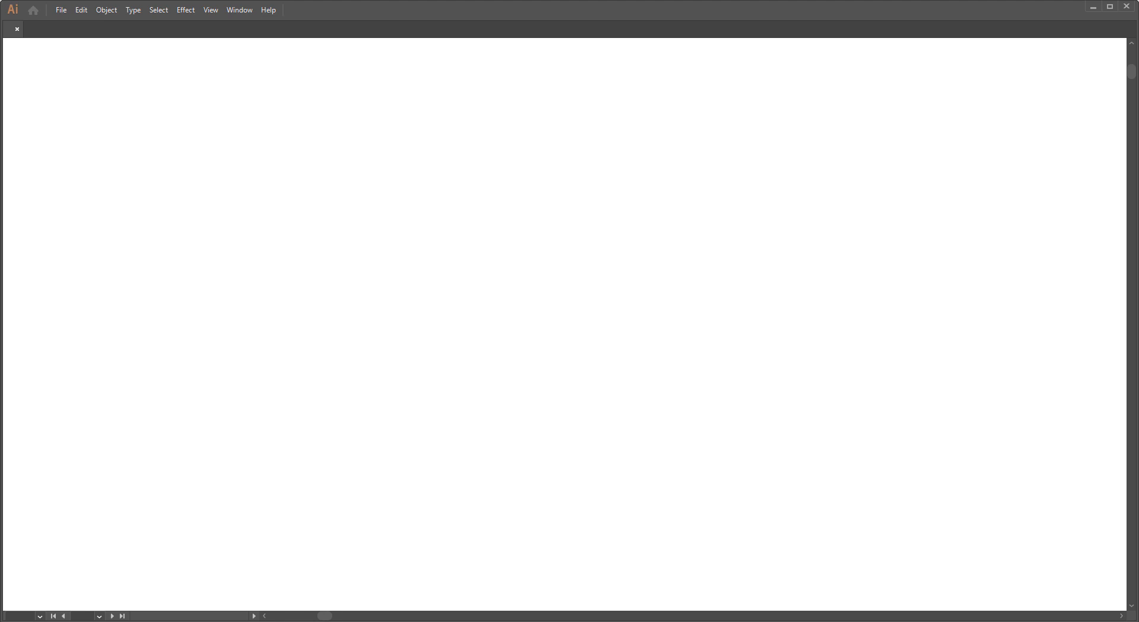
pyautogui.moveTo(274, 621)
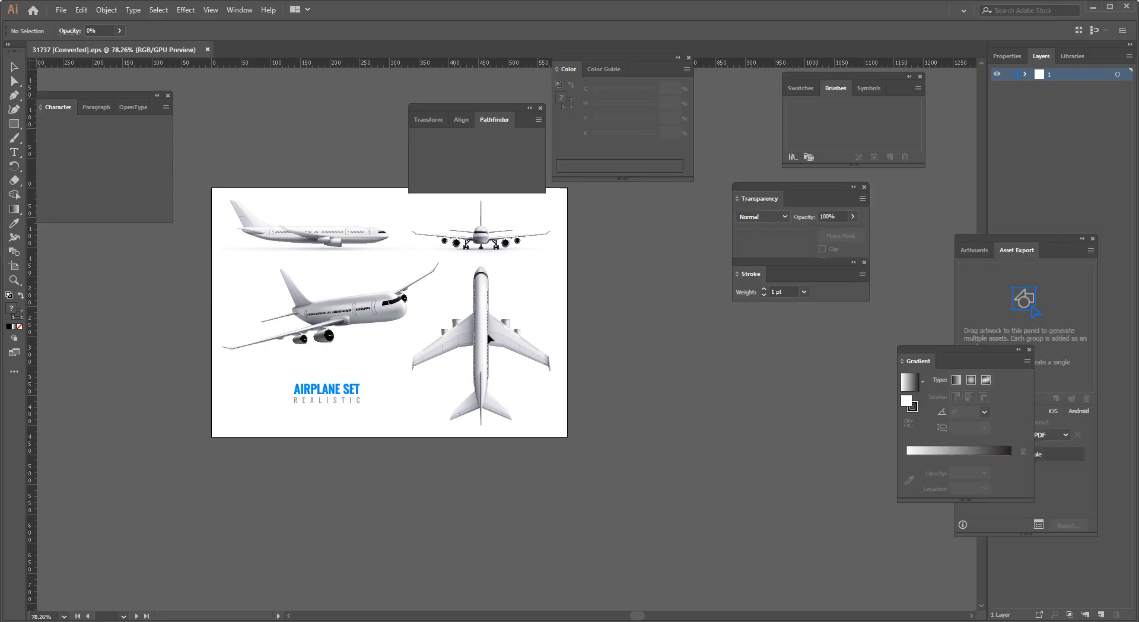
pyautogui.scroll(-1, 568, 389)
pyautogui.click(481, 325)
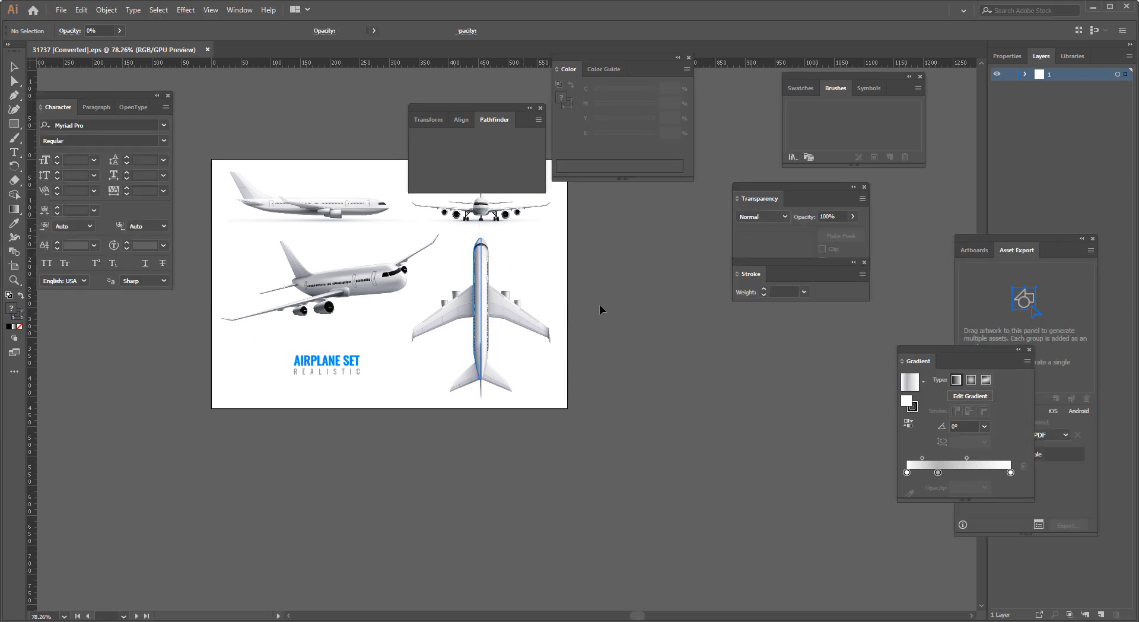
pyautogui.click(578, 293)
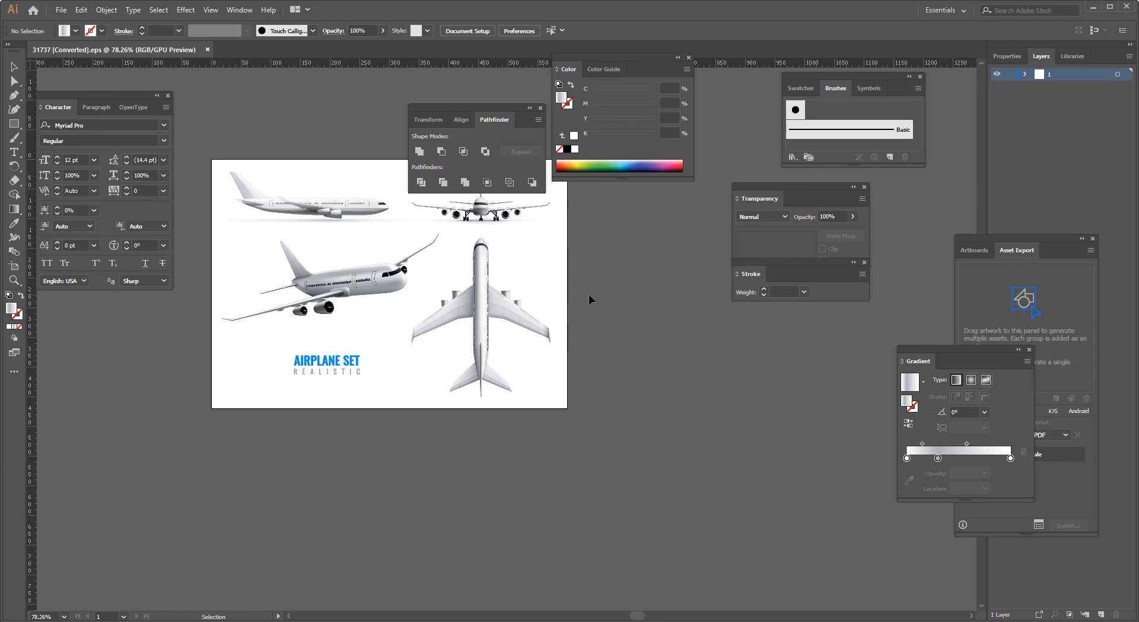
# Step: Ungroup the top-view airplane so its fuselage, wings and tail can be selected separately
pyautogui.scroll(3, 593, 300)
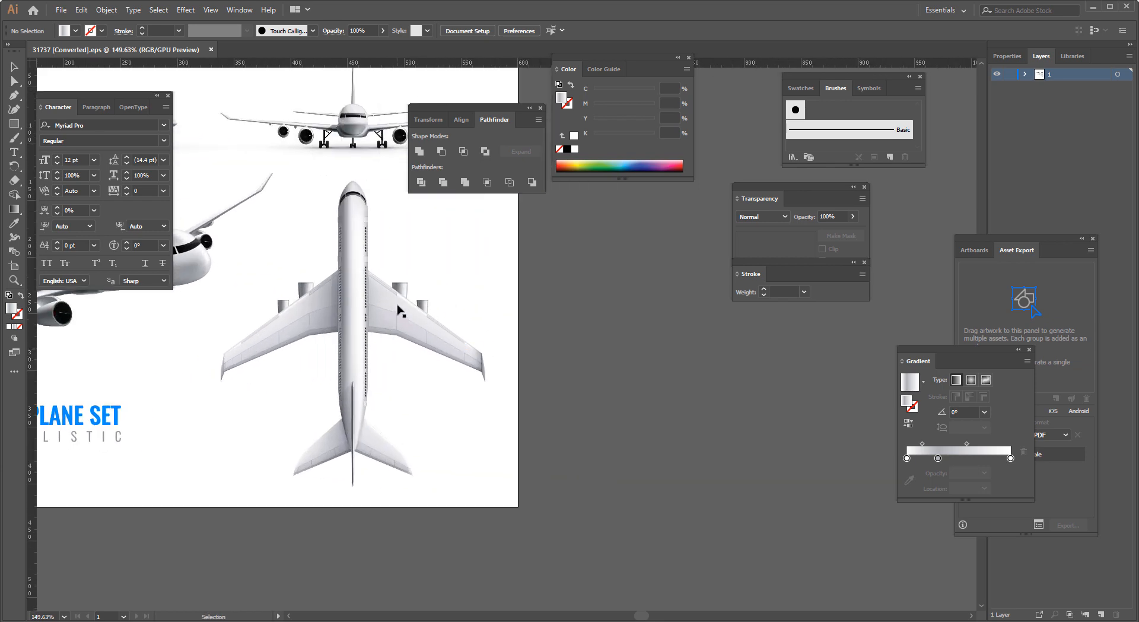
pyautogui.click(398, 307)
pyautogui.rightClick(397, 303)
pyautogui.click(463, 399)
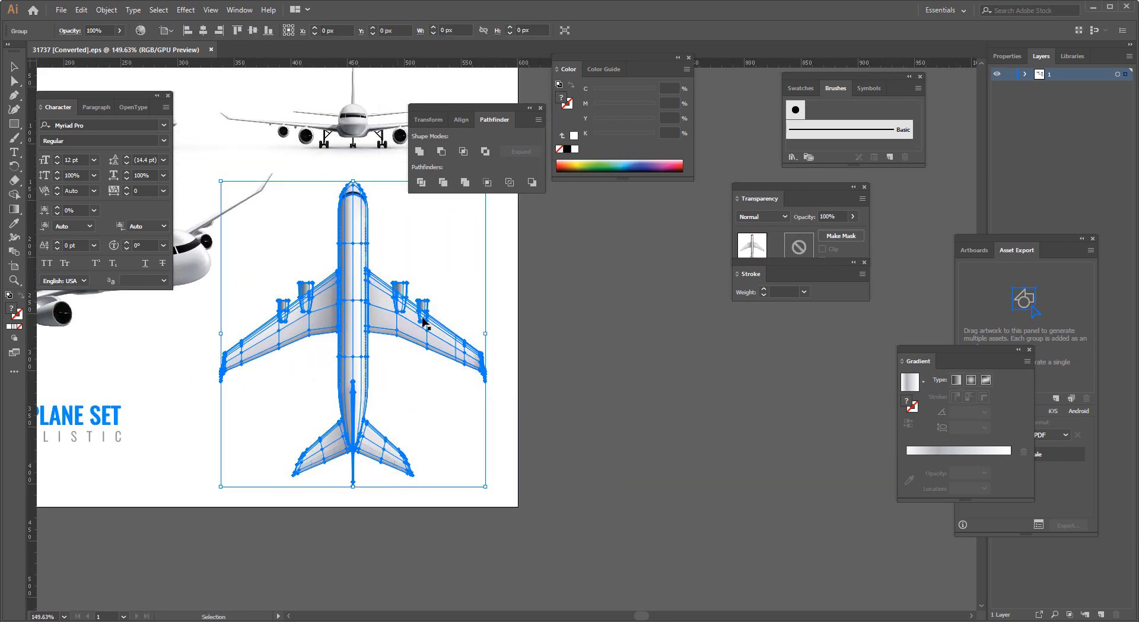
pyautogui.click(590, 308)
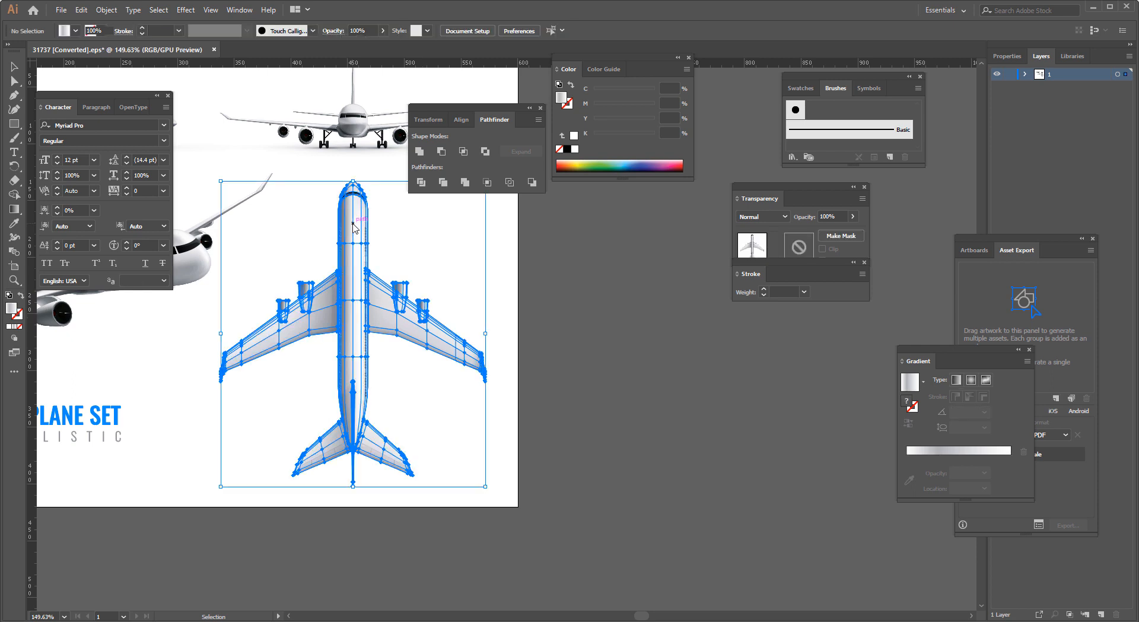
pyautogui.rightClick(354, 227)
pyautogui.click(454, 272)
# Step: Delete the fuselage and the tail fins of the top-view airplane, keeping the two main wings
pyautogui.click(376, 221)
pyautogui.click(359, 214)
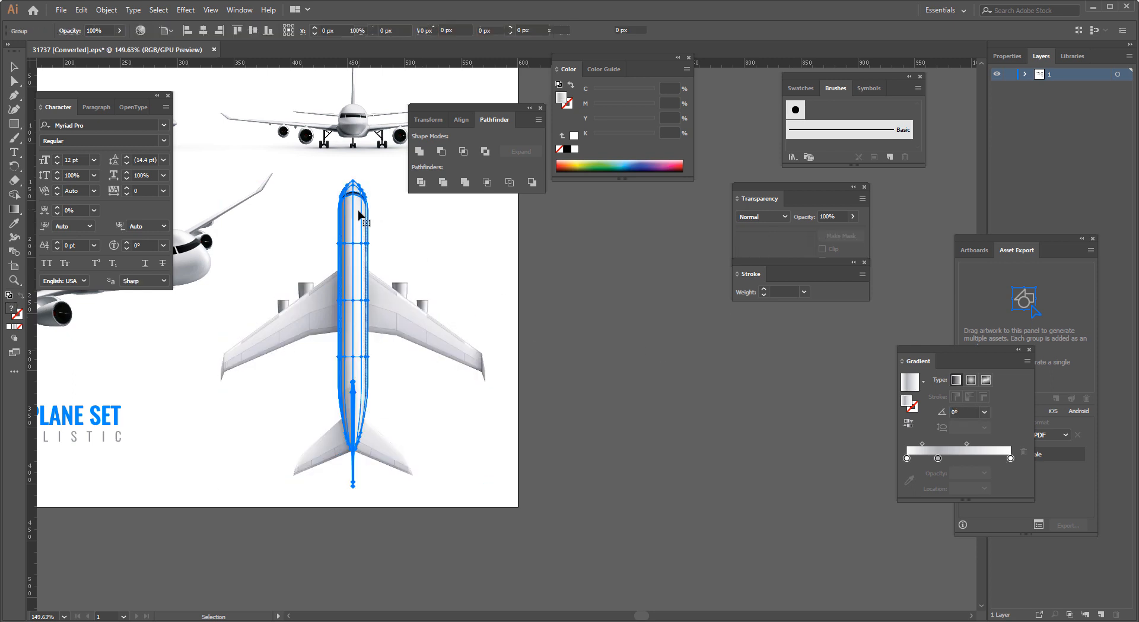
pyautogui.press('Delete')
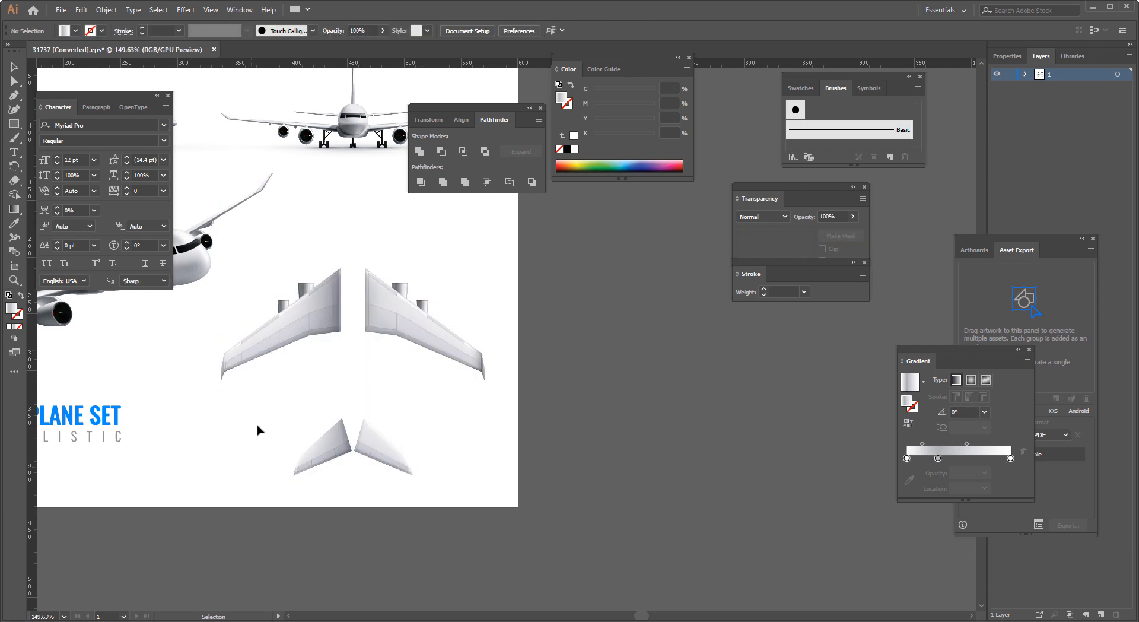
pyautogui.moveTo(290, 396); pyautogui.dragTo(439, 477)
pyautogui.press('Delete')
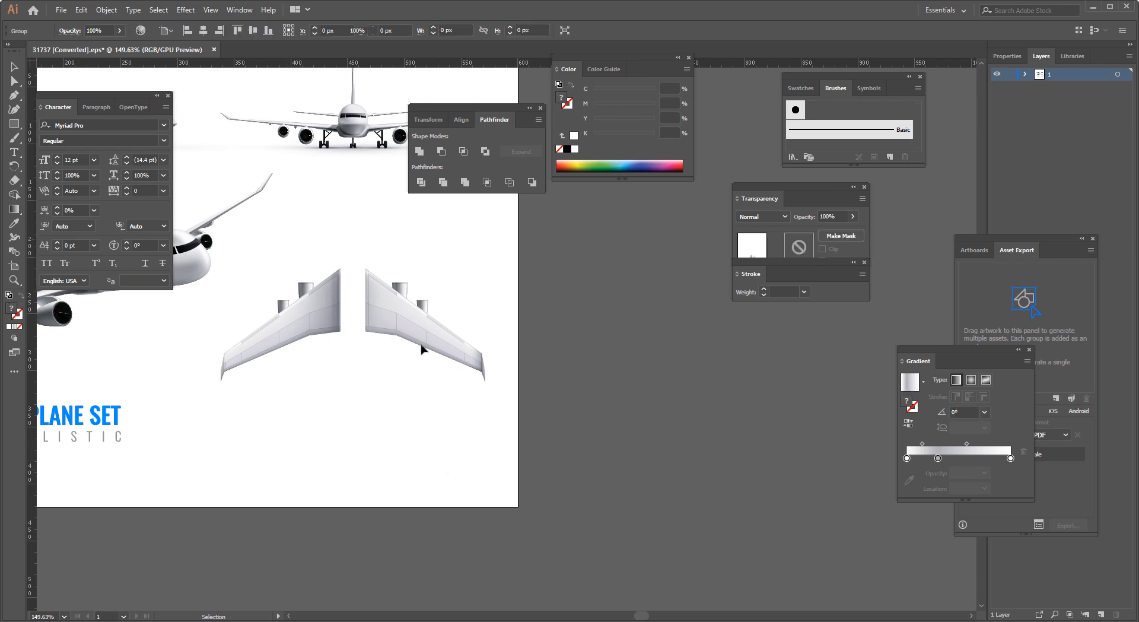
# Step: Copy the pair of airplane wings from Illustrator into the Photoshop post as a vector smart object
pyautogui.click(407, 317)
pyautogui.moveTo(407, 318); pyautogui.dragTo(288, 614)
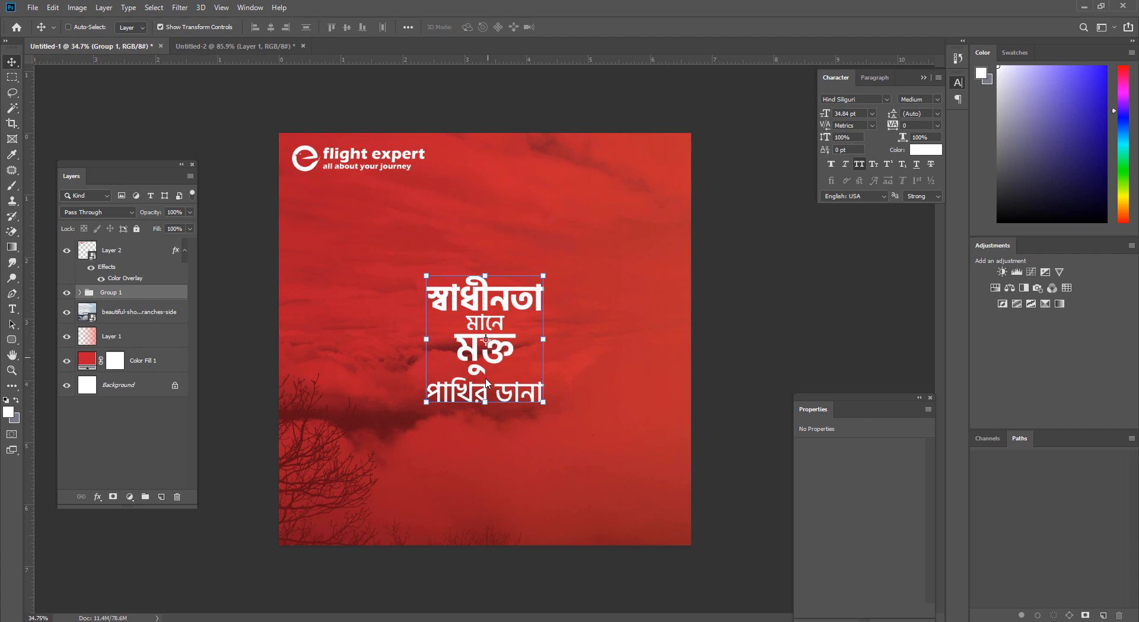
pyautogui.hotkey('ctrl', 'v')
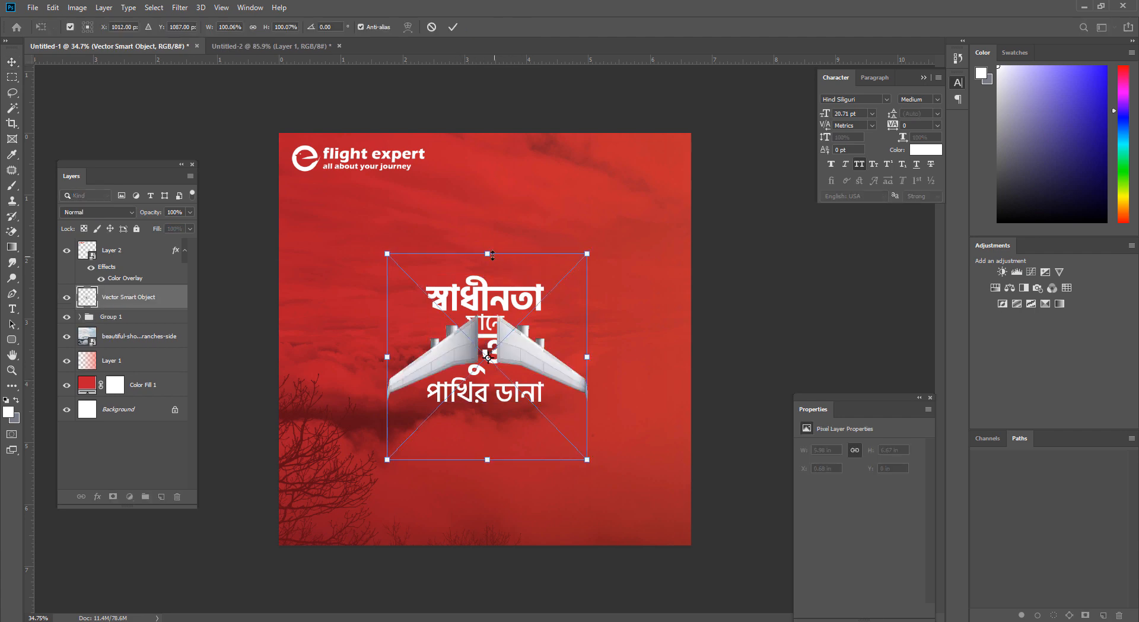
# Step: Scale the pasted pair of wings to about 171.7% and place it over the centre of the headline
pyautogui.moveTo(492, 255); pyautogui.dragTo(492, 115)
pyautogui.hotkey('ctrl', '-')
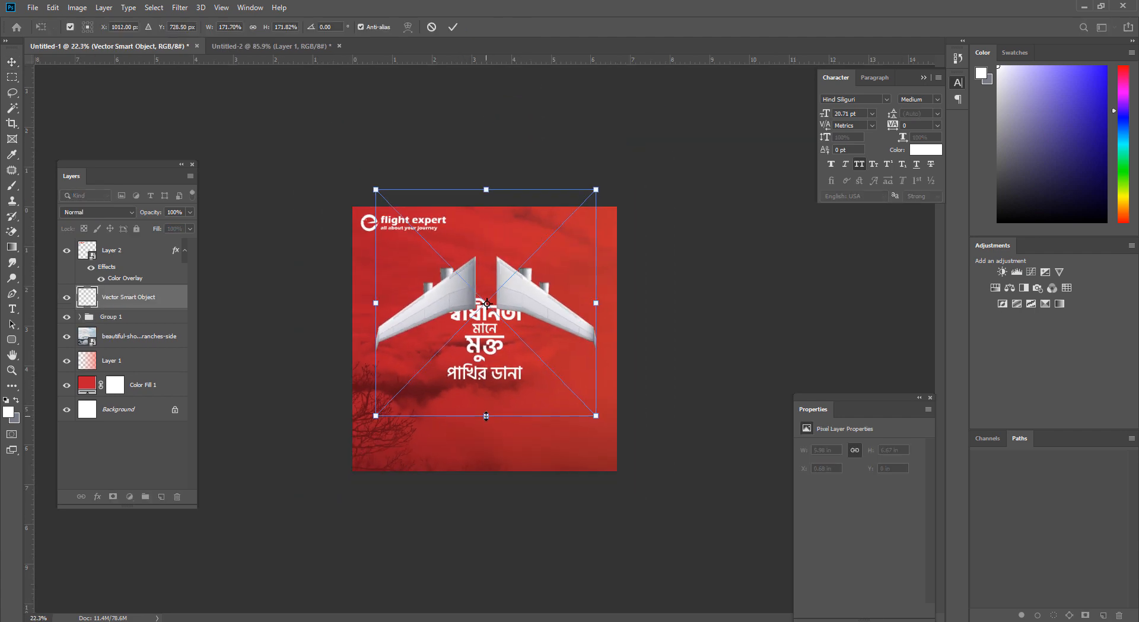
pyautogui.moveTo(486, 416); pyautogui.dragTo(486, 620)
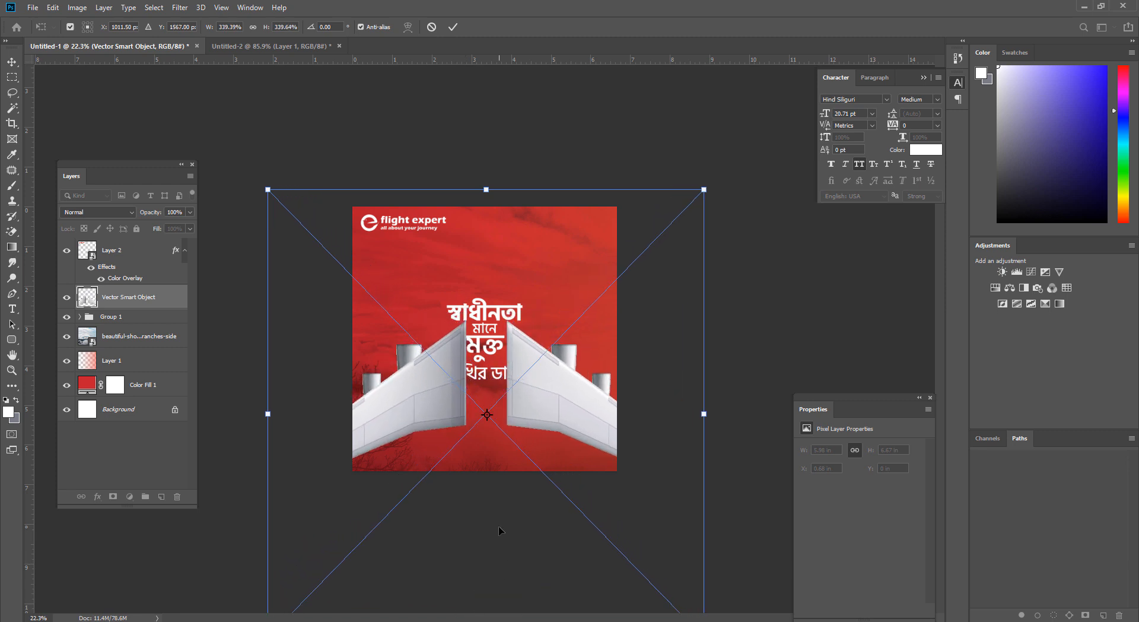
pyautogui.hotkey('ctrl', 'z')
pyautogui.moveTo(507, 321); pyautogui.dragTo(508, 375)
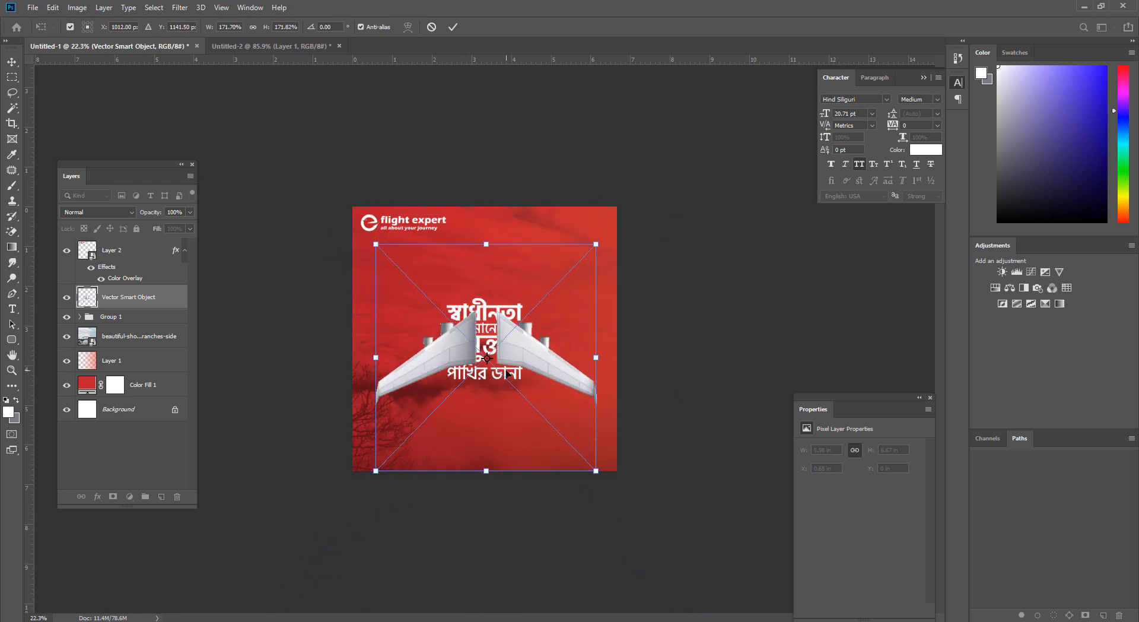
pyautogui.press('Return')
pyautogui.scroll(4, 530, 321)
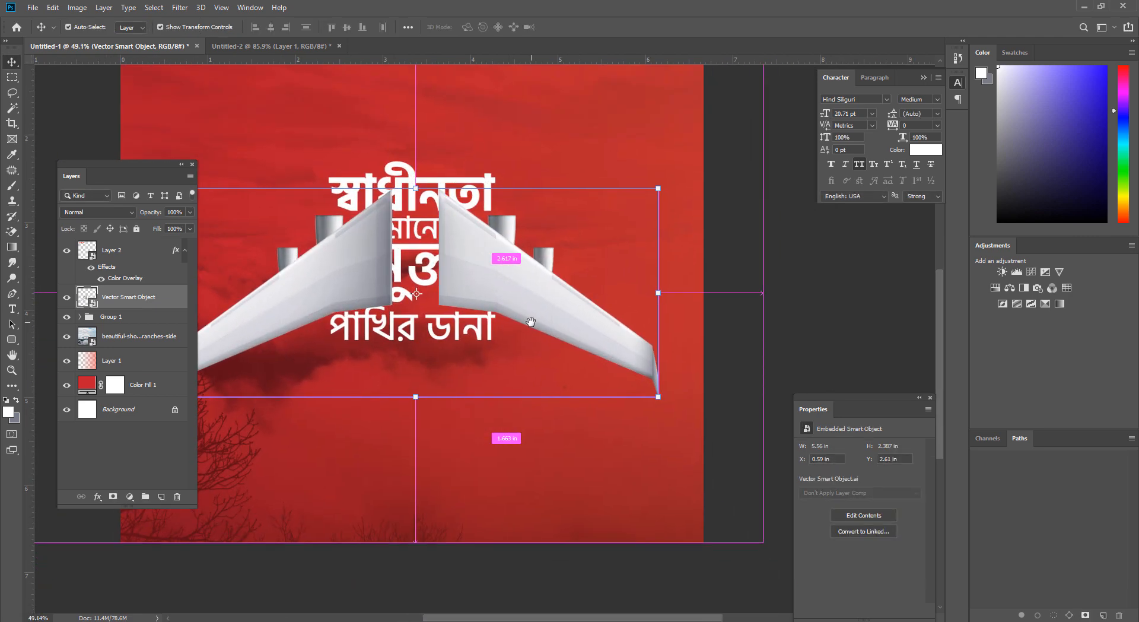
# Step: Switch to Illustrator and ungroup the pair of wings so that each wing is a separate object
pyautogui.hotkey('alt', 'Tab')
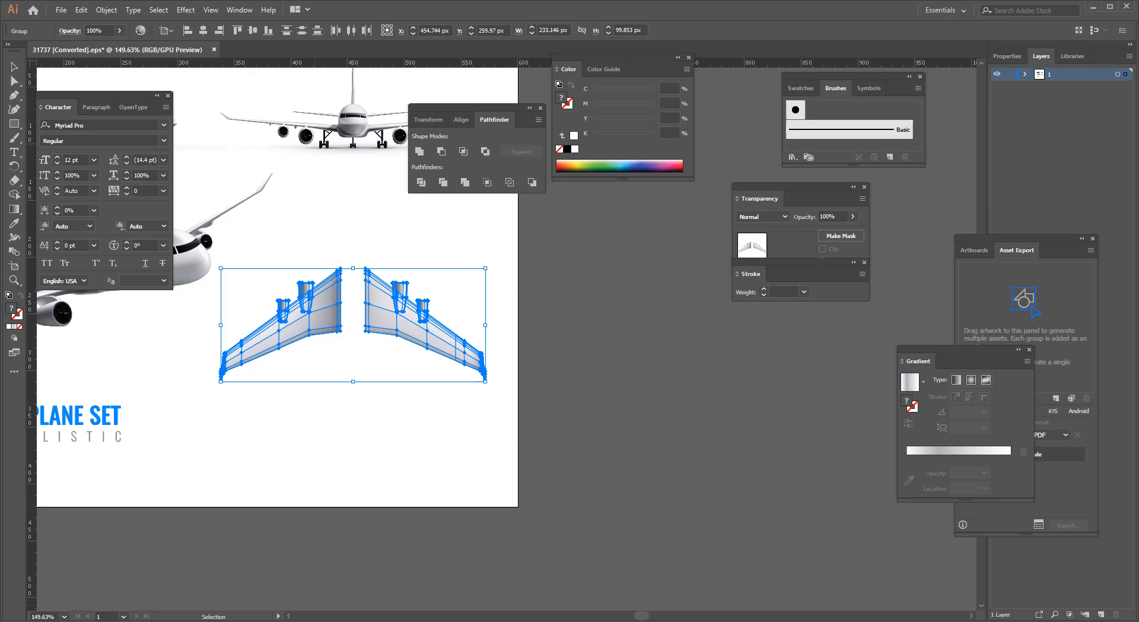
pyautogui.click(390, 449)
pyautogui.moveTo(340, 232); pyautogui.dragTo(220, 408)
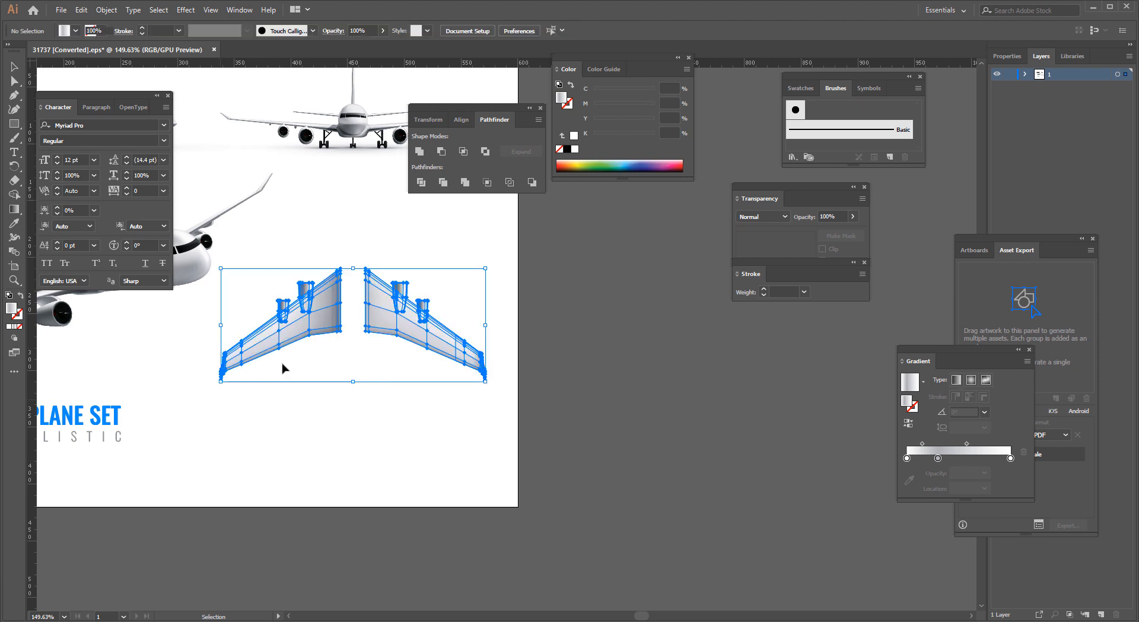
pyautogui.rightClick(408, 306)
pyautogui.click(451, 381)
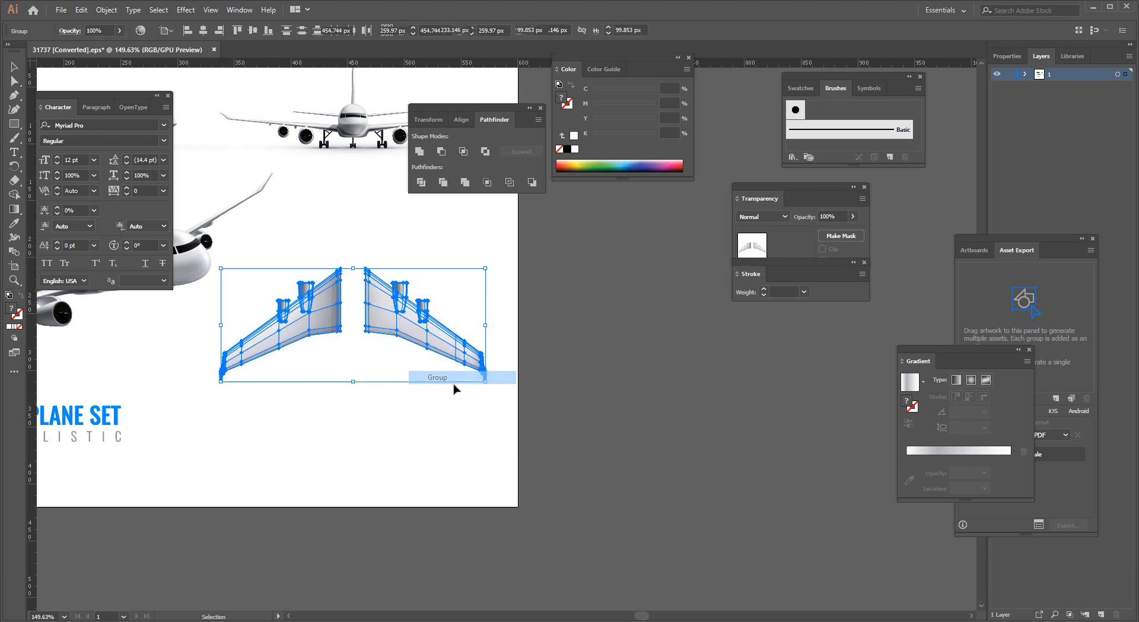
pyautogui.click(595, 359)
pyautogui.rightClick(414, 308)
pyautogui.click(453, 409)
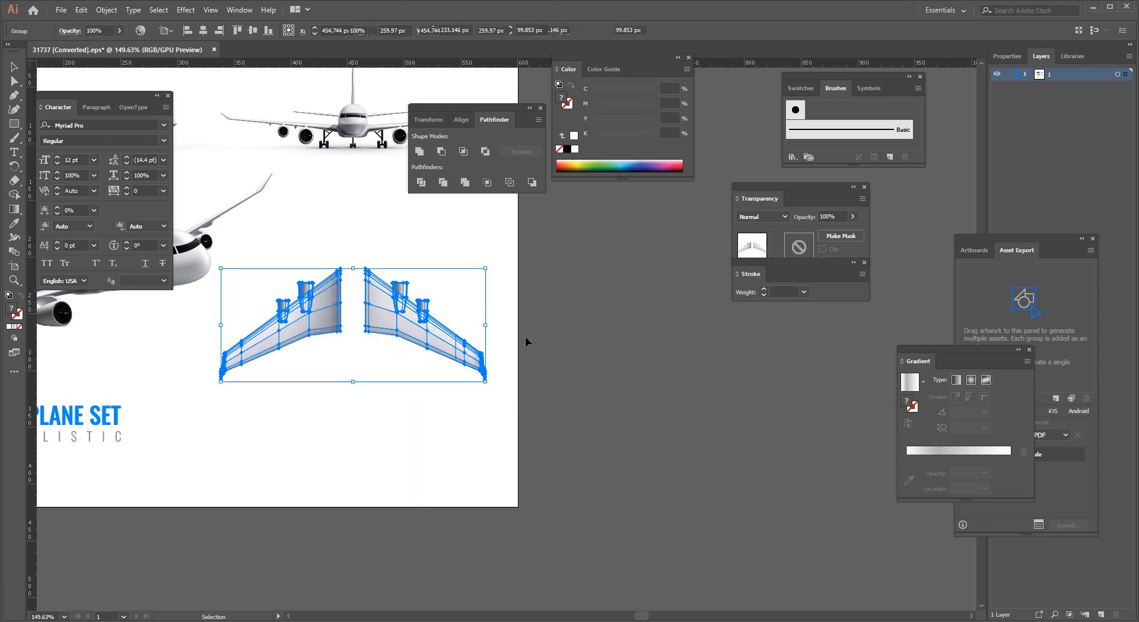
pyautogui.click(527, 340)
pyautogui.moveTo(374, 265); pyautogui.dragTo(447, 371)
pyautogui.rightClick(434, 294)
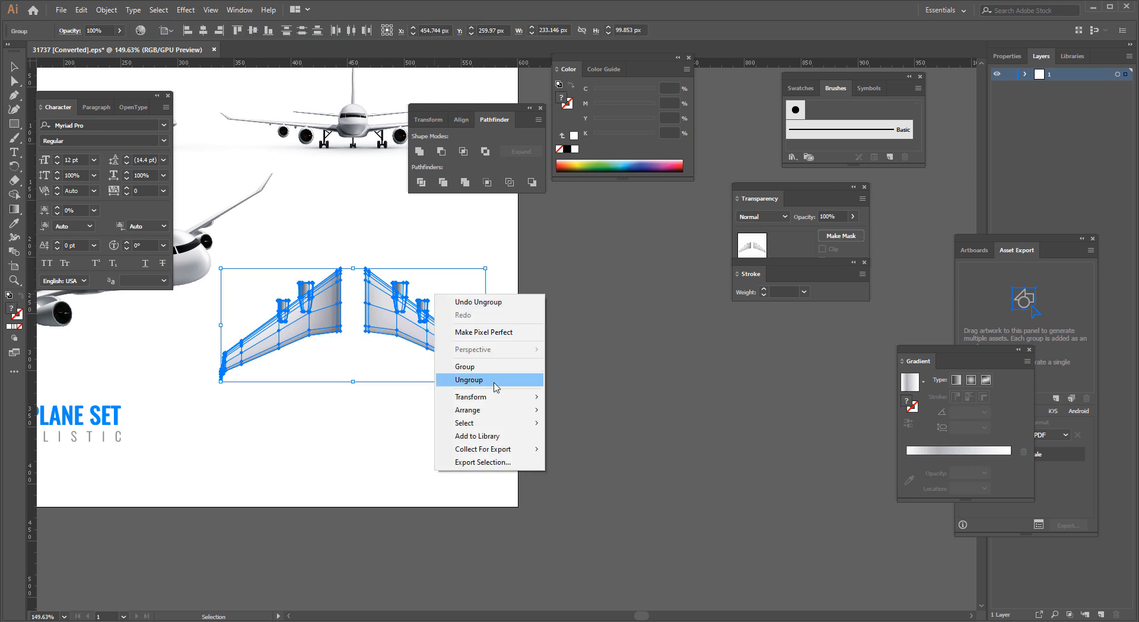
pyautogui.click(469, 379)
pyautogui.click(702, 400)
# Step: Copy the right wing alone into the Photoshop post as a smart object, and hide the layer with both wings
pyautogui.moveTo(361, 241); pyautogui.dragTo(501, 401)
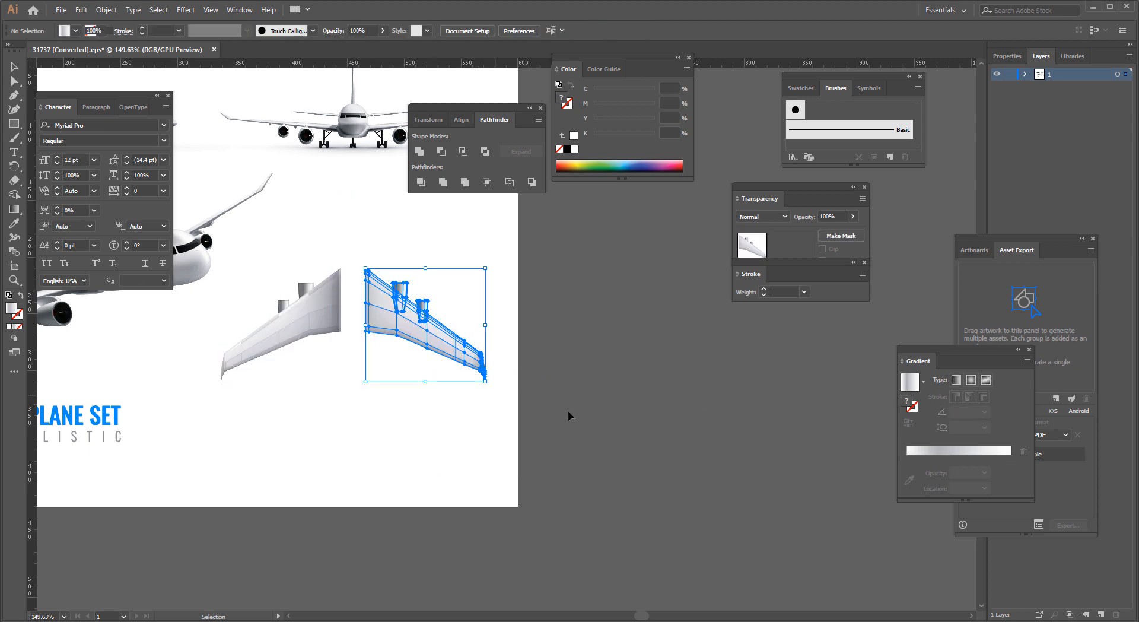
pyautogui.moveTo(433, 335); pyautogui.dragTo(270, 604)
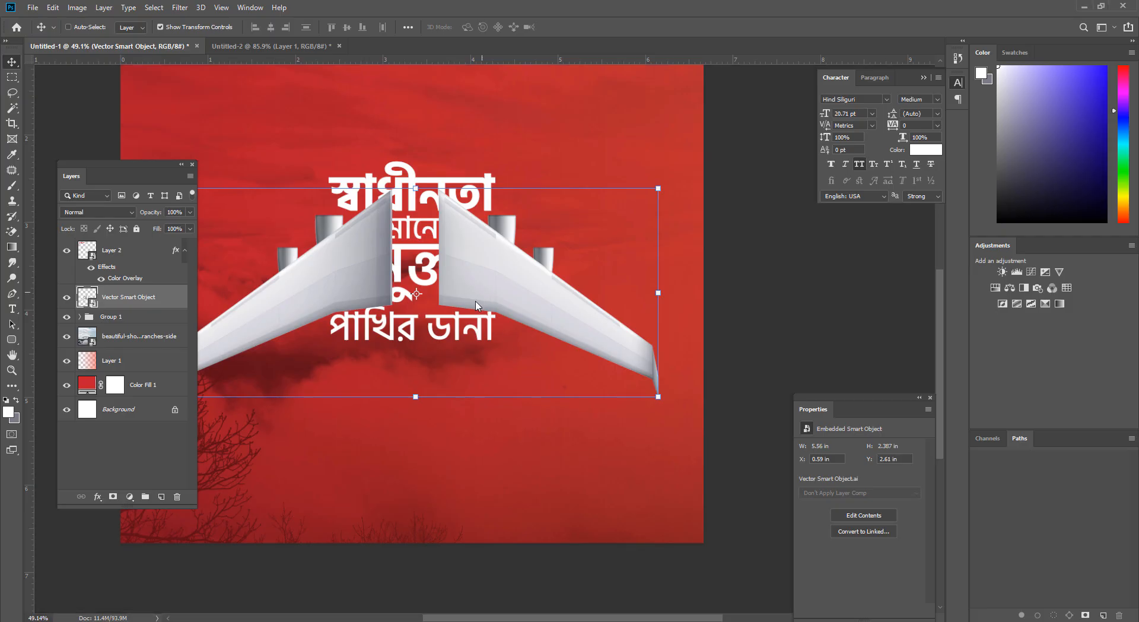
pyautogui.hotkey('ctrl', 'v')
pyautogui.scroll(-1, 474, 300)
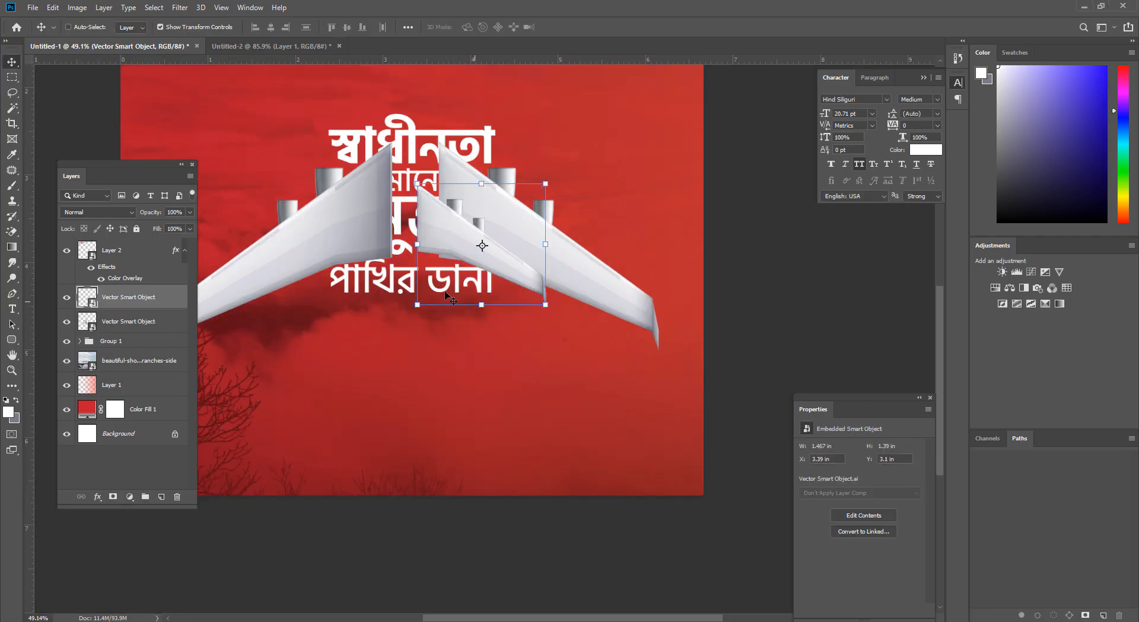
pyautogui.click(63, 323)
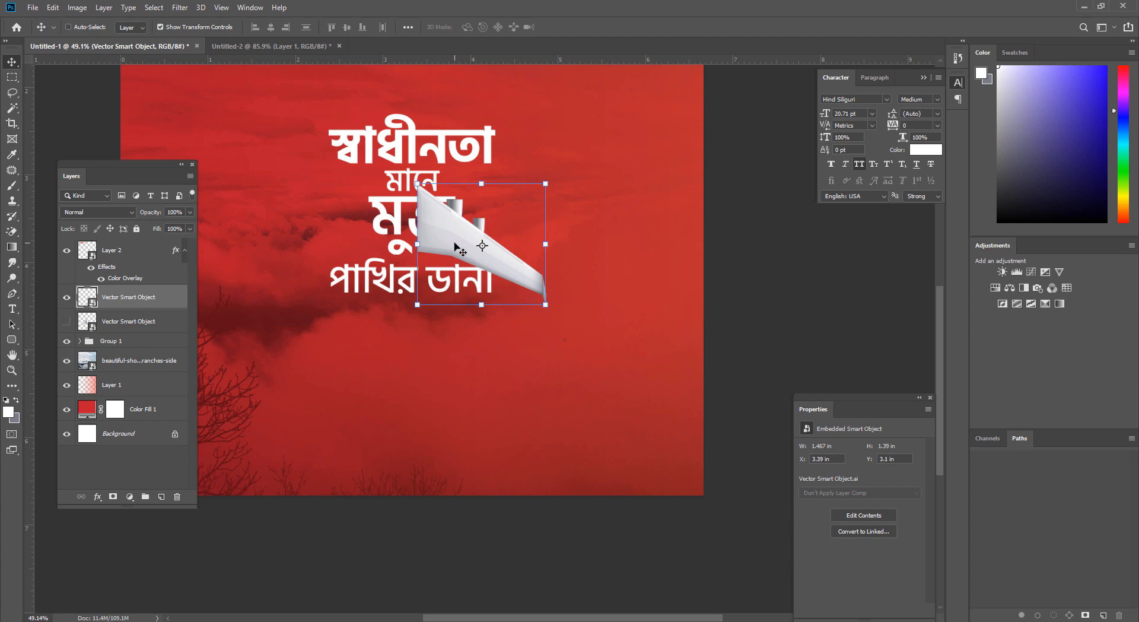
# Step: Move the single wing to the right side of the headline and scale it to about 137.8%, at X 3.89 in and Y 2.87 in
pyautogui.moveTo(457, 248); pyautogui.dragTo(508, 225)
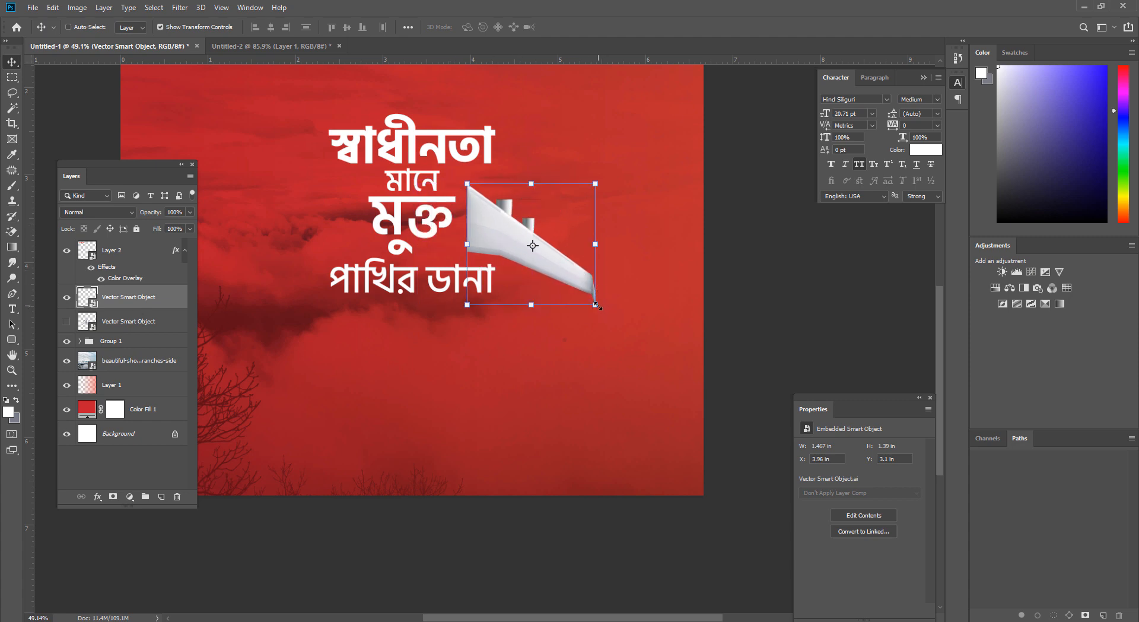
pyautogui.moveTo(597, 306); pyautogui.dragTo(593, 279)
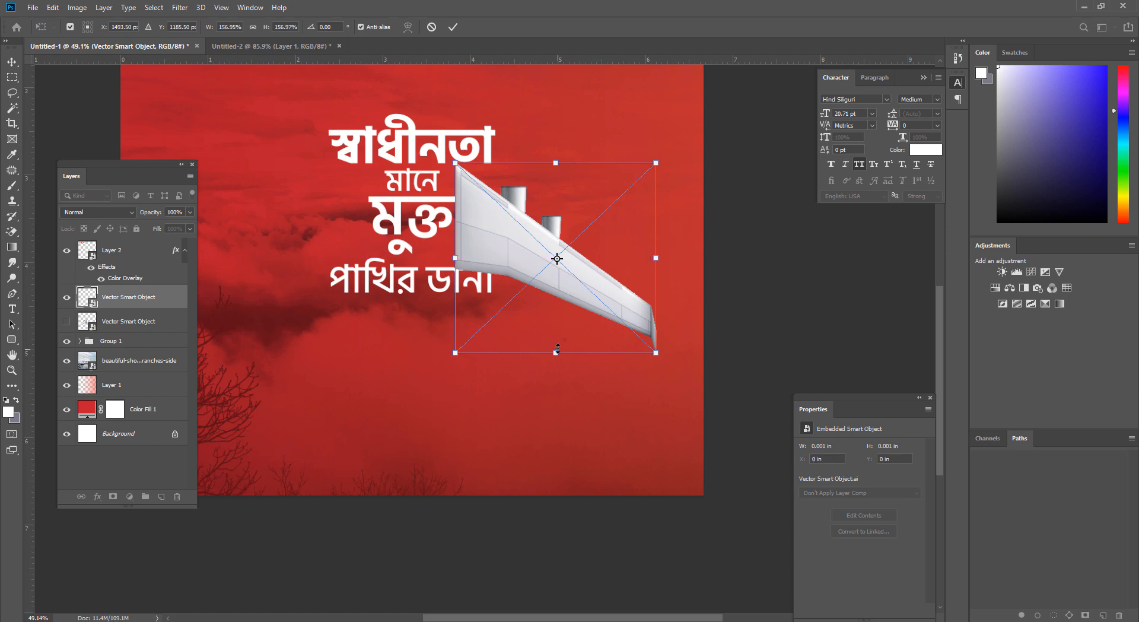
pyautogui.moveTo(558, 349); pyautogui.dragTo(556, 326)
pyautogui.moveTo(565, 259); pyautogui.dragTo(556, 260)
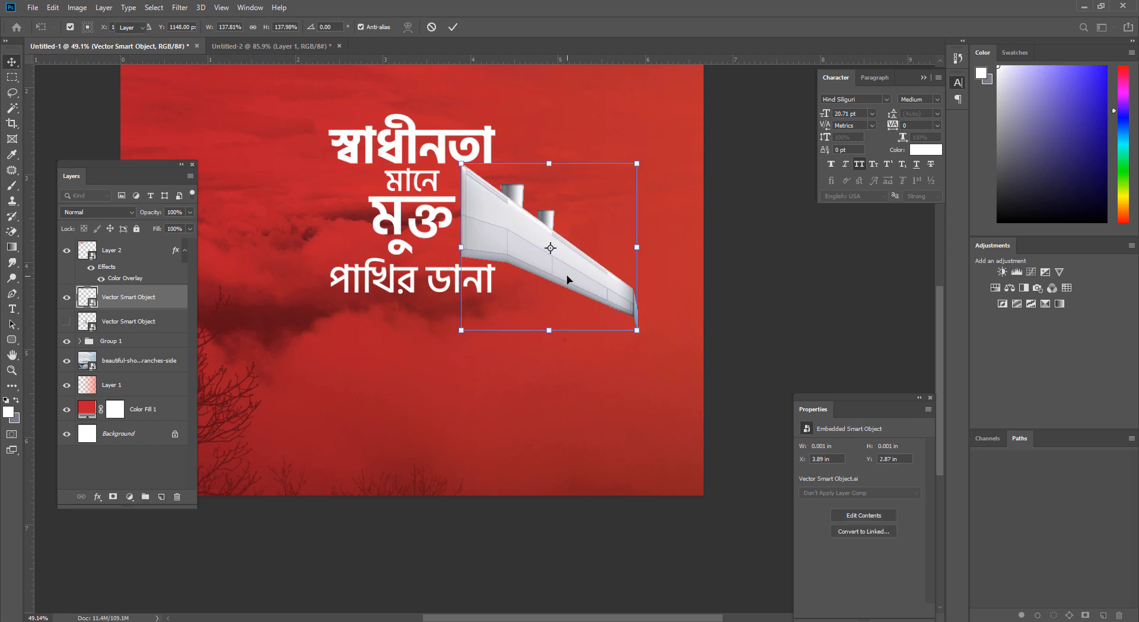
pyautogui.press('Return')
pyautogui.scroll(3, 455, 224)
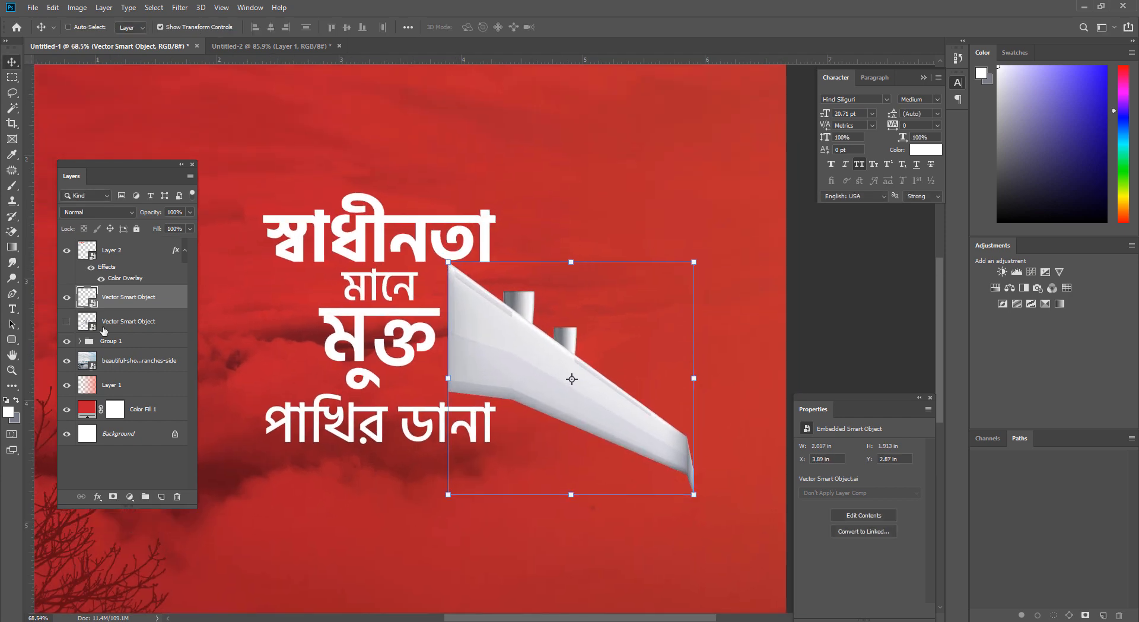
# Step: Enlarge the top headline word স্বাধীনতা to about 43.48 pt, keeping it centred above the other lines
pyautogui.click(81, 340)
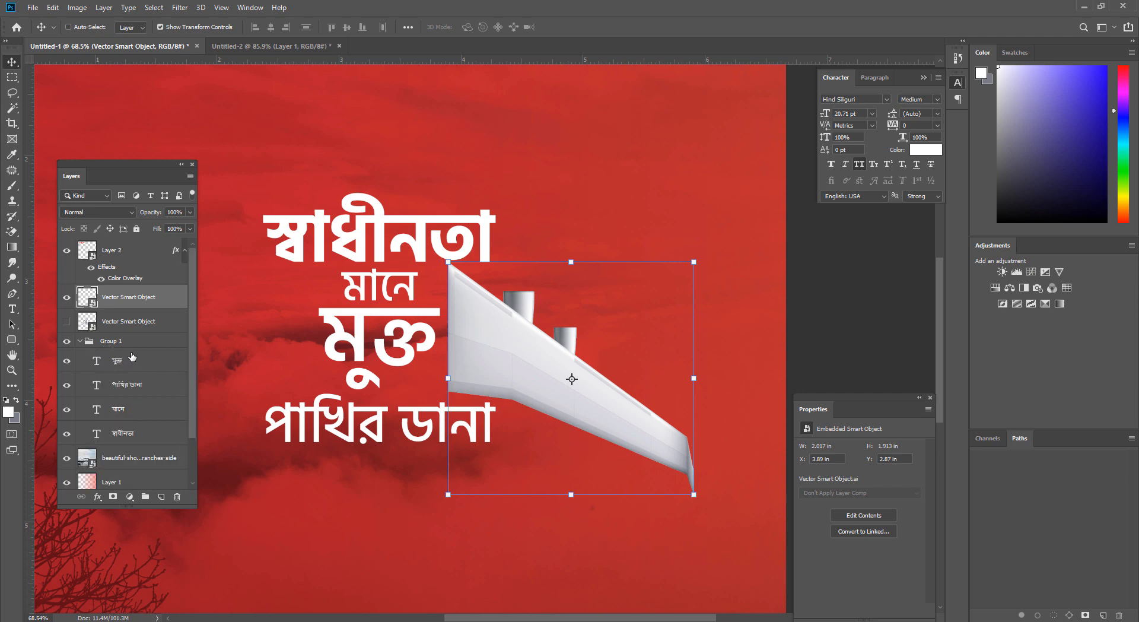
pyautogui.click(136, 435)
pyautogui.hotkey('ctrl', 't')
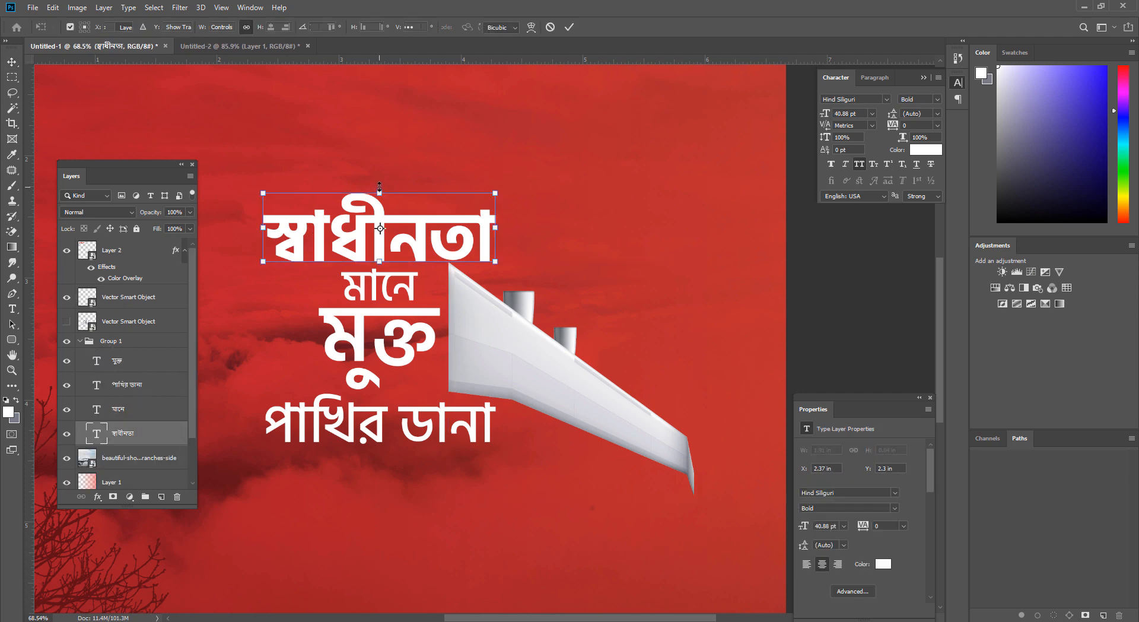
pyautogui.moveTo(379, 191)
pyautogui.mouseDown()
pyautogui.moveTo(379, 179)
pyautogui.moveTo(372, 205)
pyautogui.mouseUp()
pyautogui.press('Return')
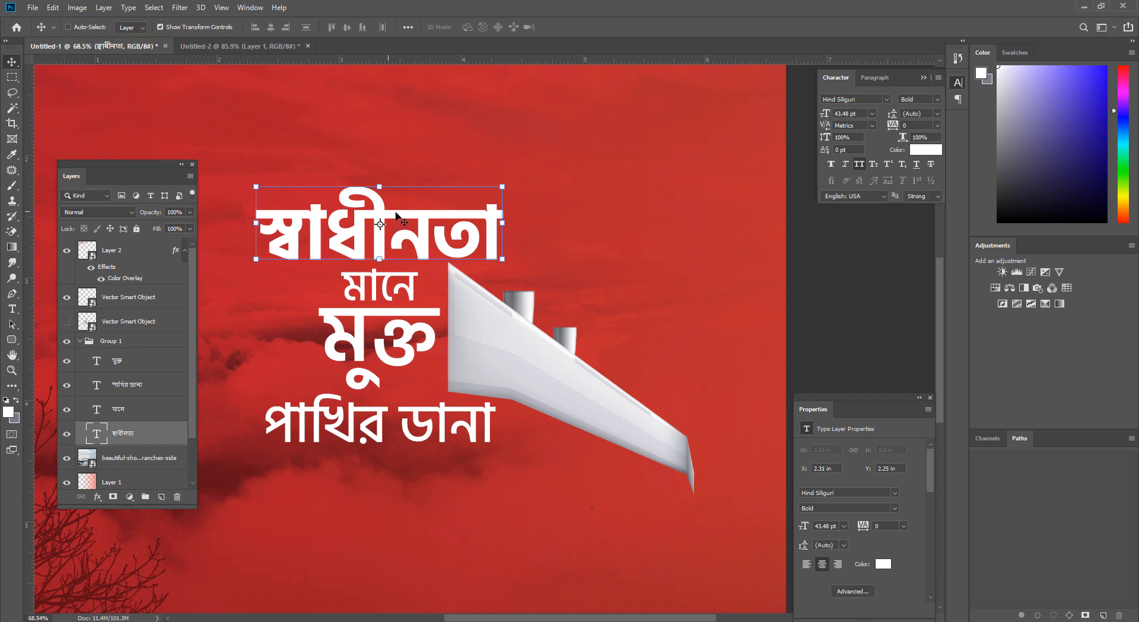
pyautogui.click(80, 341)
# Step: Duplicate the single wing, flip the copy horizontally and place it on the left side of the headline at X 0.76 in, Y 2.87 in
pyautogui.click(132, 300)
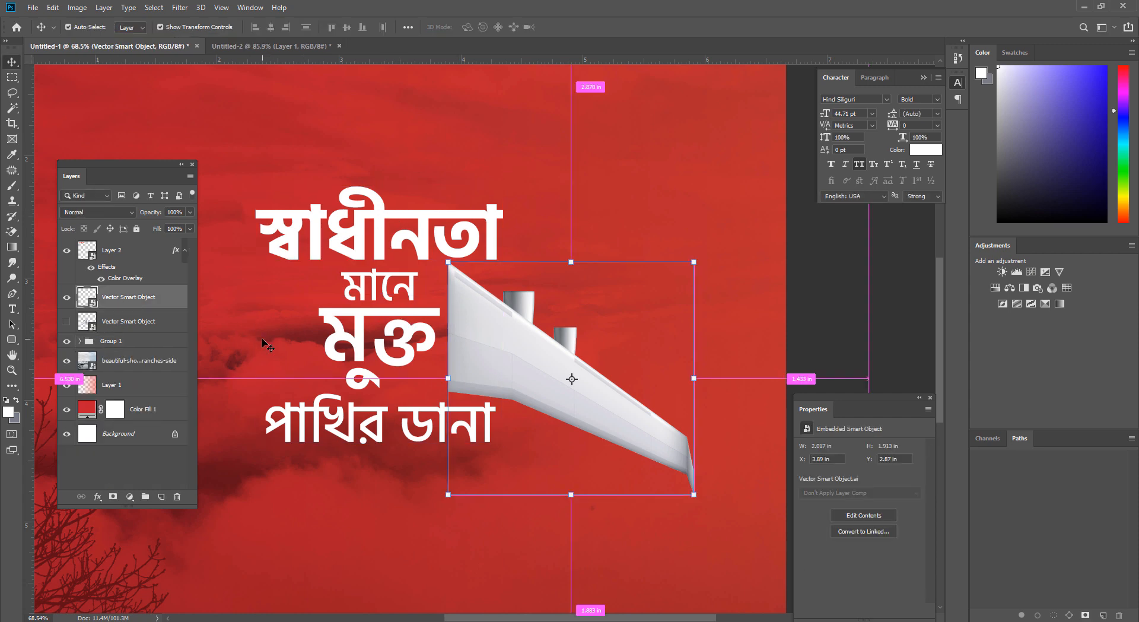
pyautogui.hotkey('ctrl', 'j')
pyautogui.hotkey('ctrl', 't')
pyautogui.rightClick(497, 354)
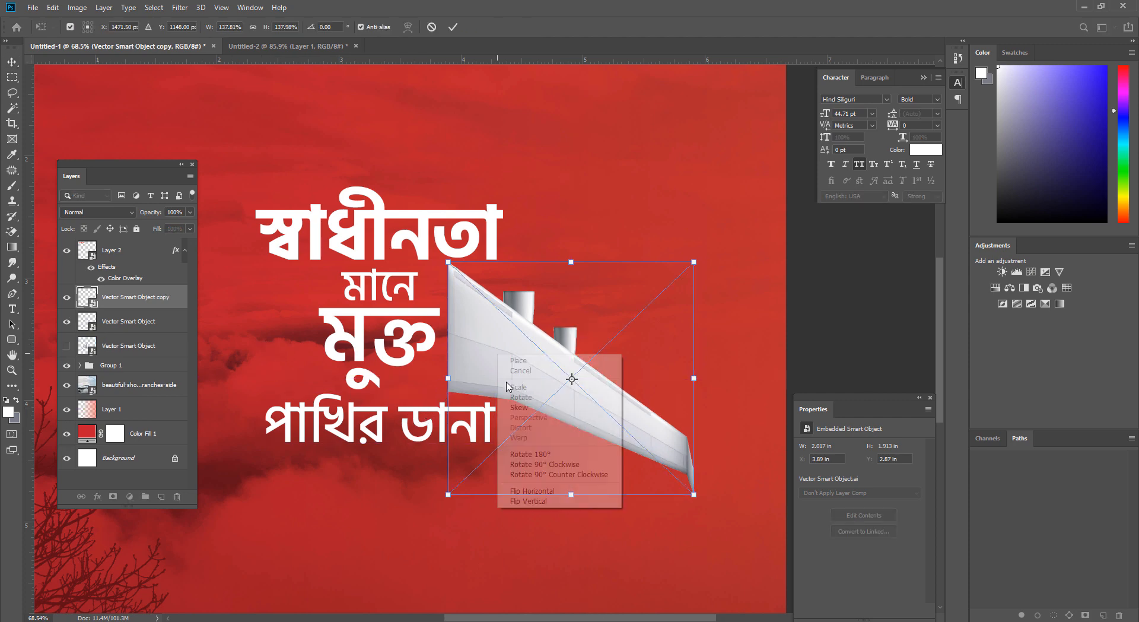
pyautogui.click(532, 491)
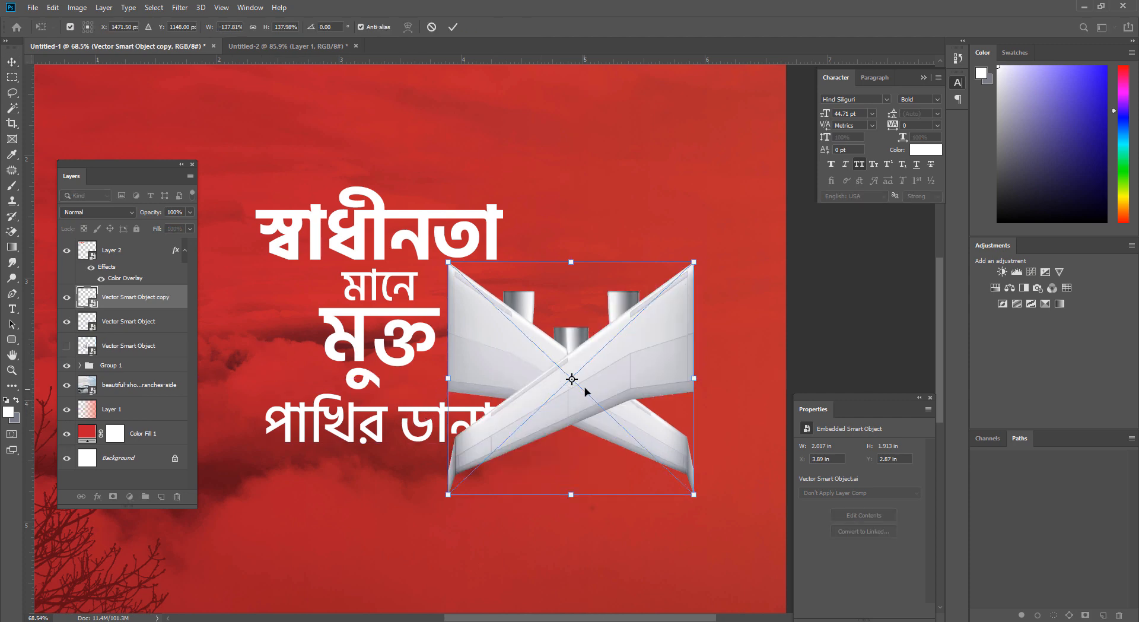
pyautogui.moveTo(575, 383); pyautogui.dragTo(202, 381)
pyautogui.click(11, 77)
pyautogui.scroll(-5, 317, 290)
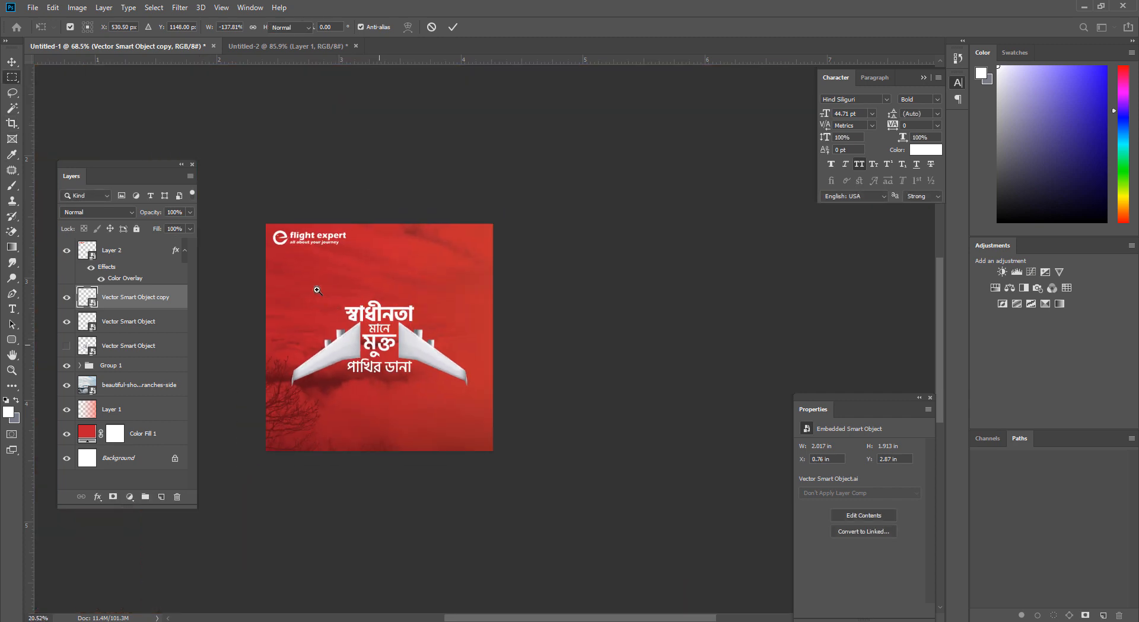
pyautogui.scroll(4, 354, 382)
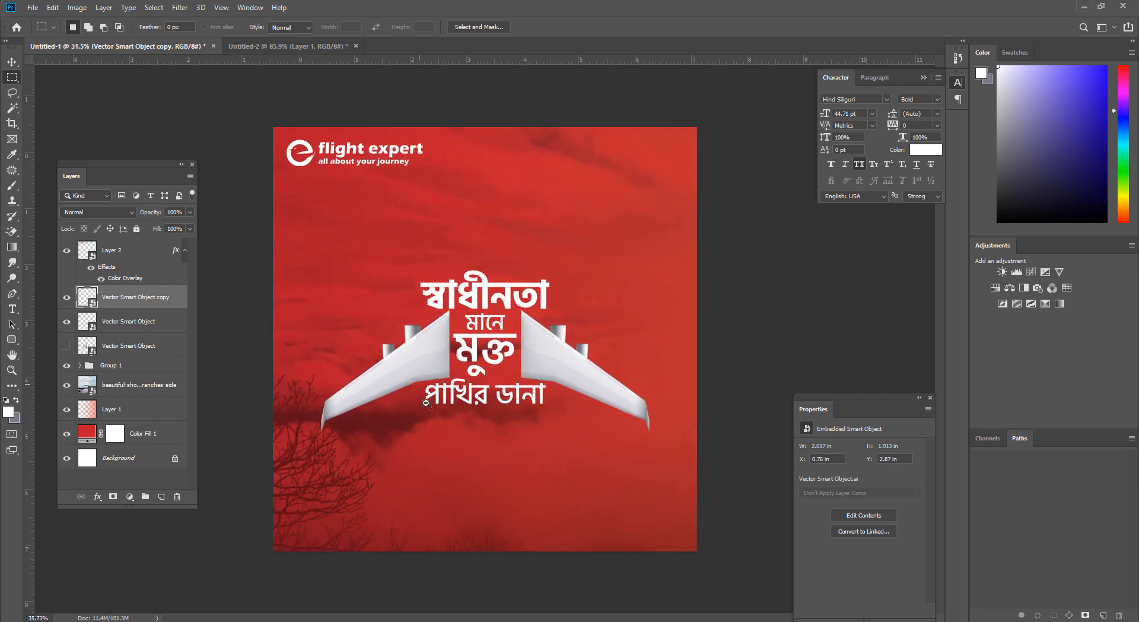
pyautogui.scroll(-1, 426, 403)
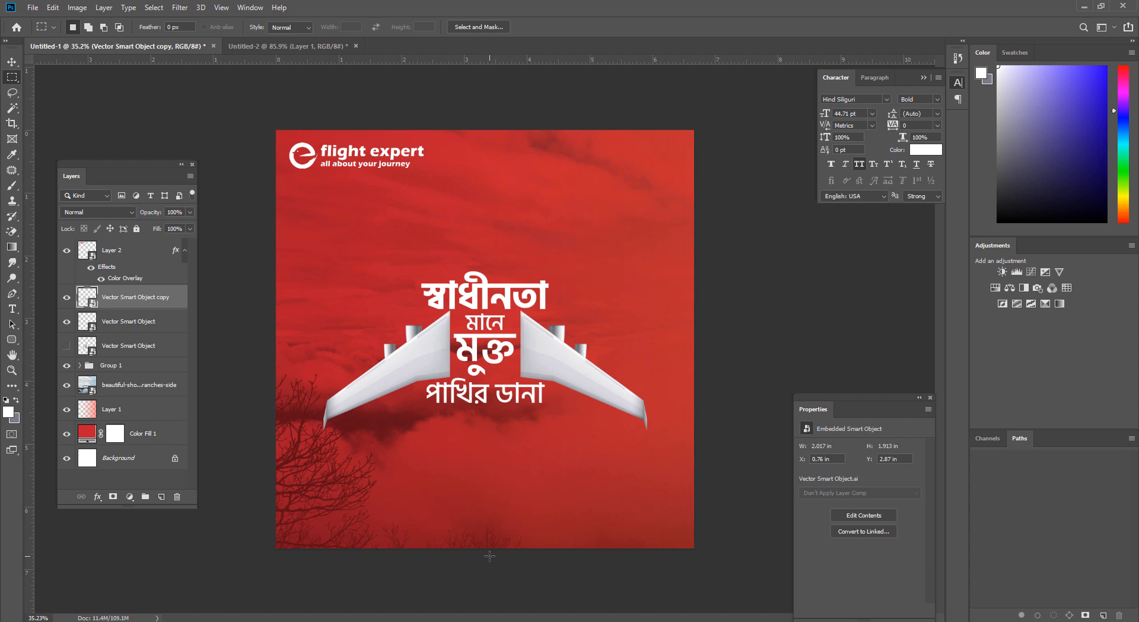
pyautogui.keyDown('shift'); pyautogui.click(118, 323); pyautogui.keyUp('shift')
pyautogui.keyDown('ctrl'); pyautogui.click(486, 384); pyautogui.keyUp('ctrl')
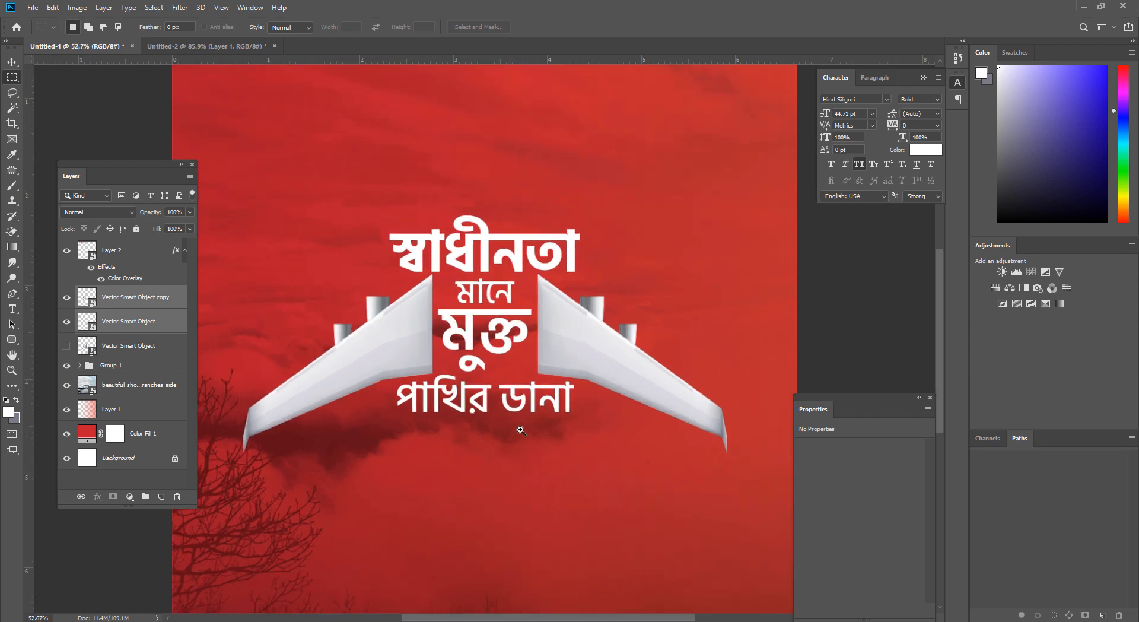
pyautogui.keyDown('ctrl'); pyautogui.click(491, 390); pyautogui.keyUp('ctrl')
pyautogui.keyDown('alt'); pyautogui.click(509, 437); pyautogui.keyUp('alt')
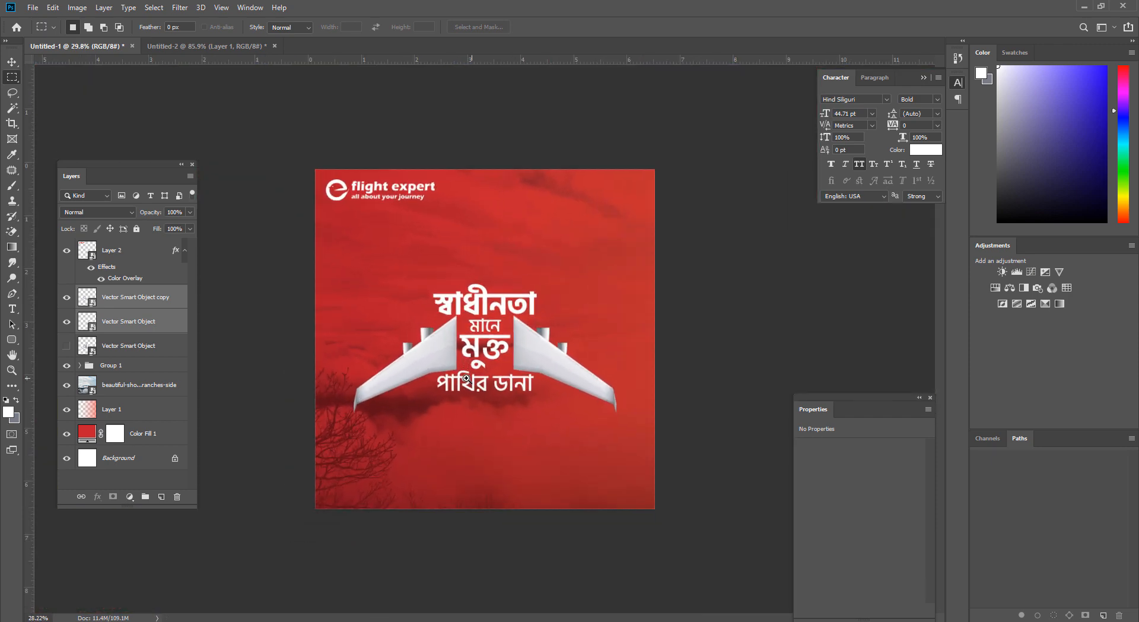
pyautogui.click(12, 62)
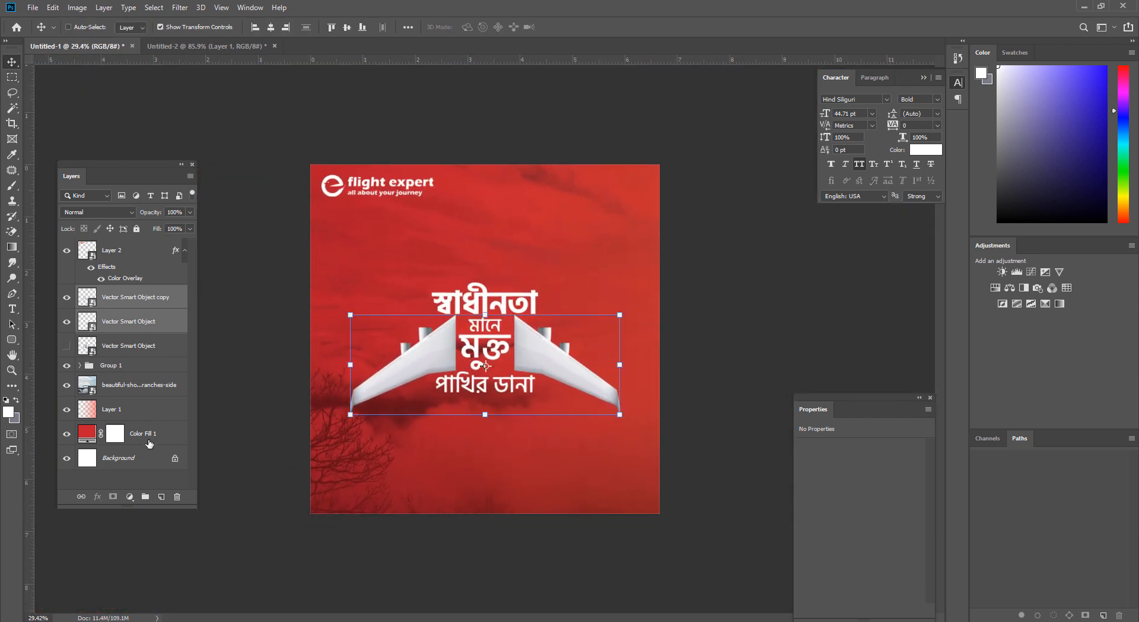
# Step: Set the opacity of the cloud and tree branches image layer to 51%
pyautogui.click(136, 394)
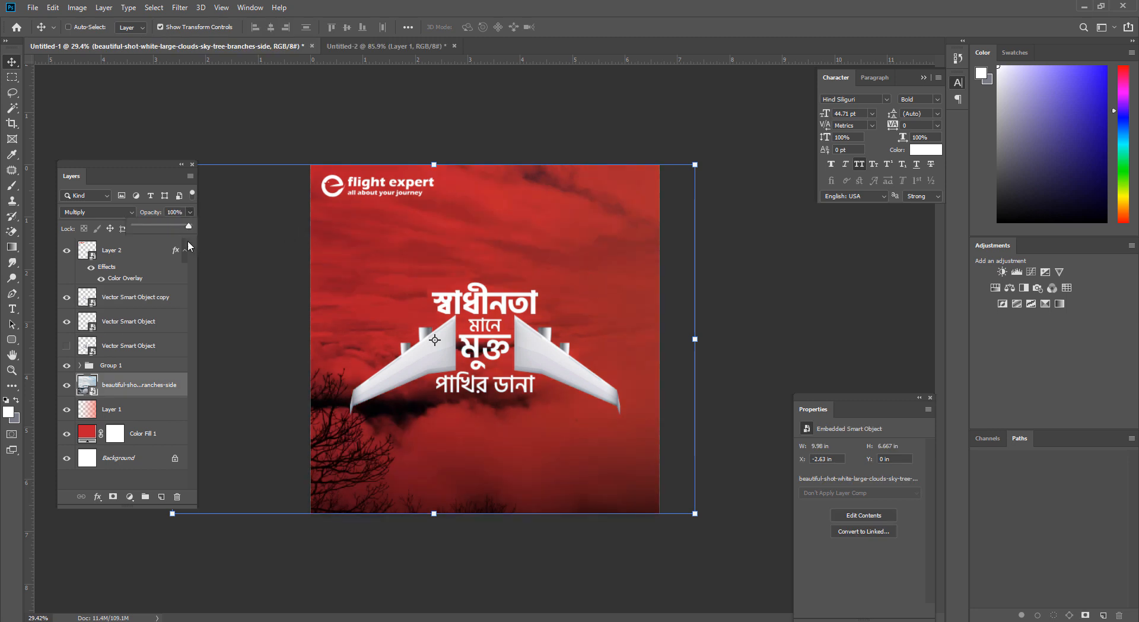
pyautogui.moveTo(183, 241); pyautogui.dragTo(162, 247)
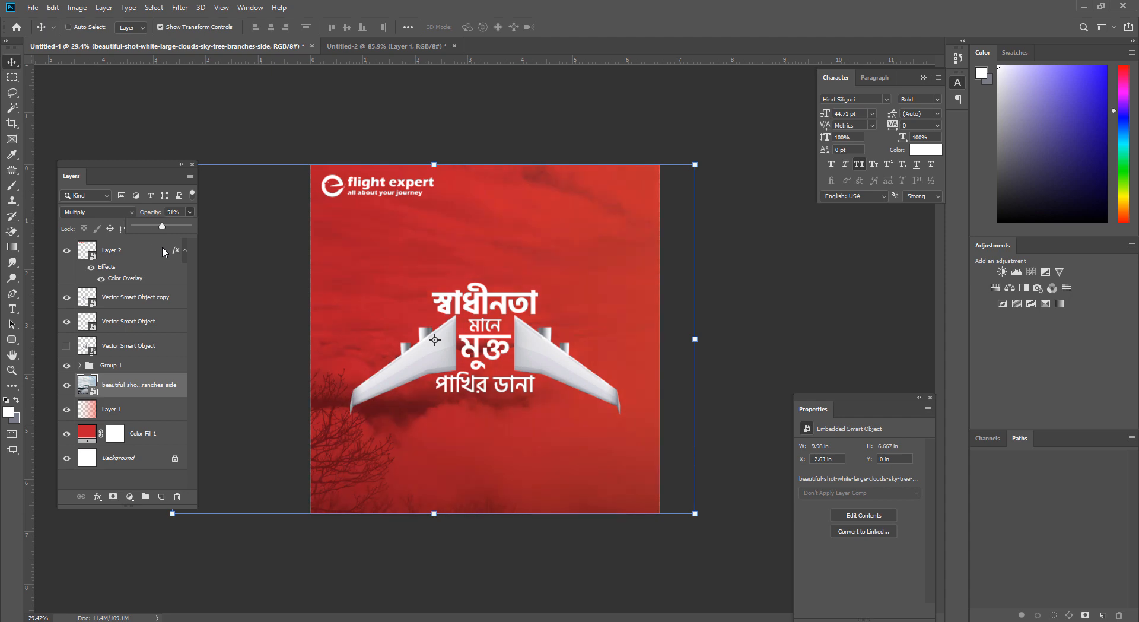
pyautogui.click(14, 82)
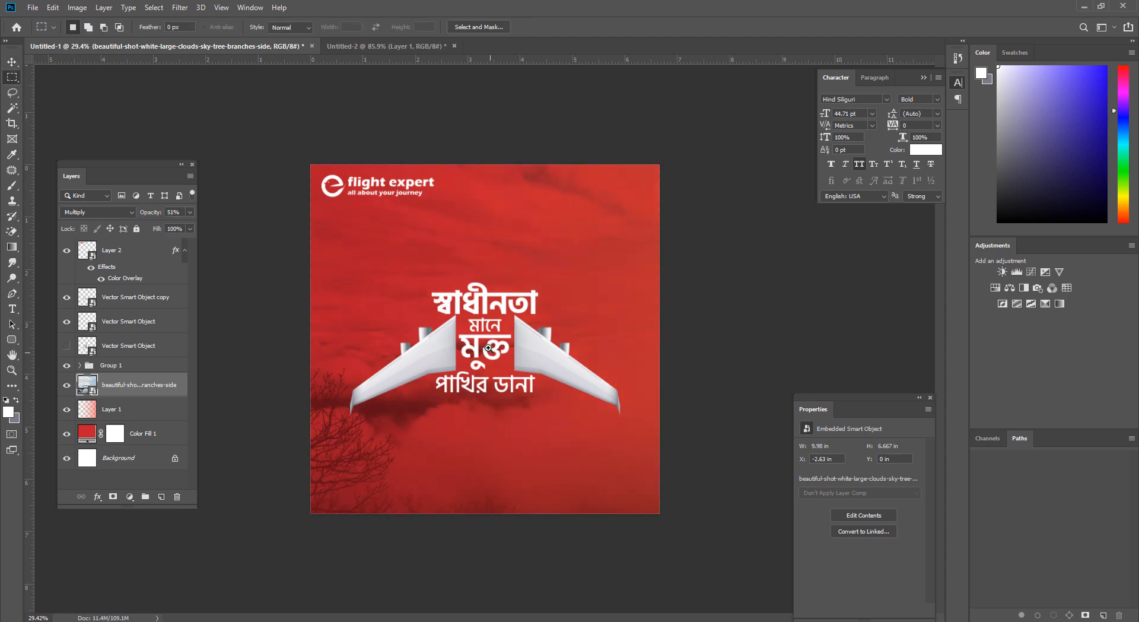
pyautogui.moveTo(487, 348); pyautogui.dragTo(502, 388)
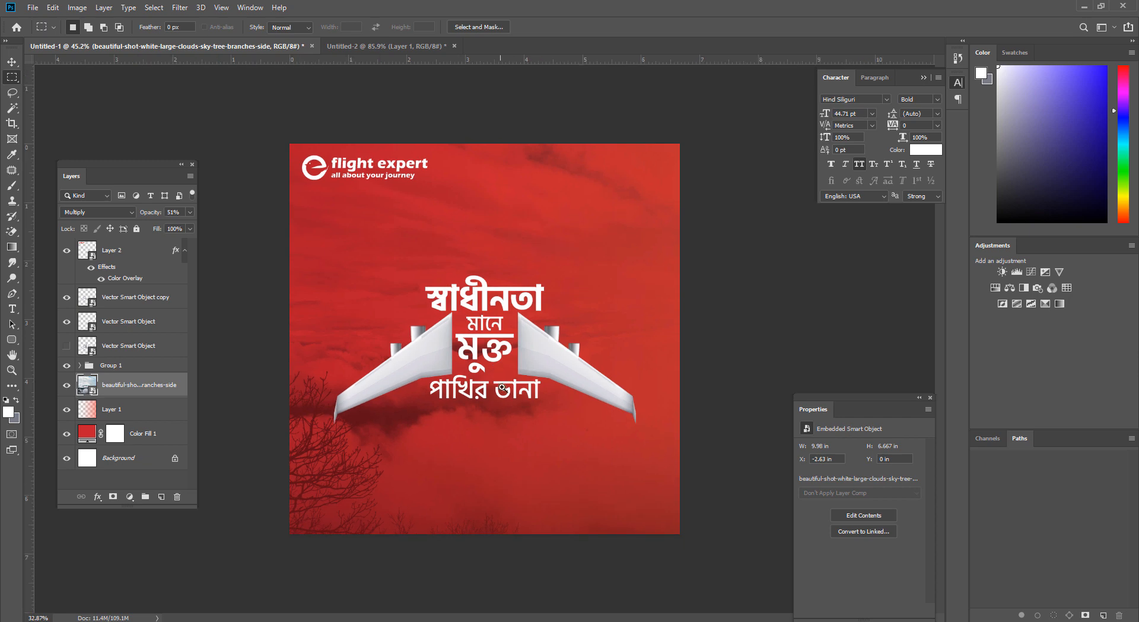
pyautogui.click(122, 299)
pyautogui.keyDown('shift'); pyautogui.click(123, 321); pyautogui.keyUp('shift')
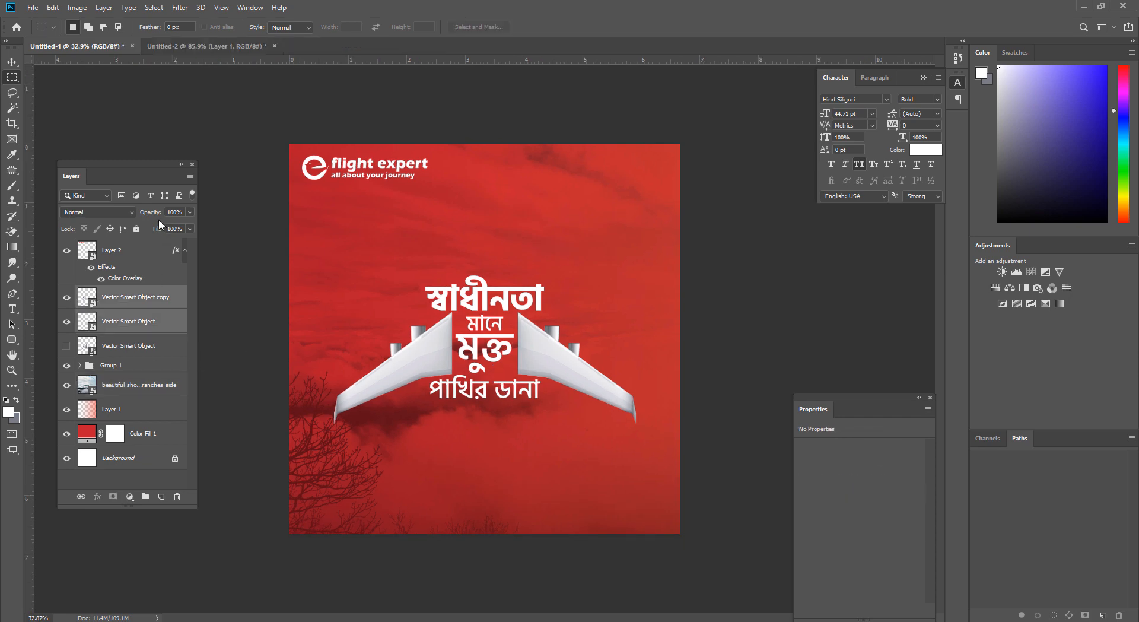
pyautogui.click(116, 212)
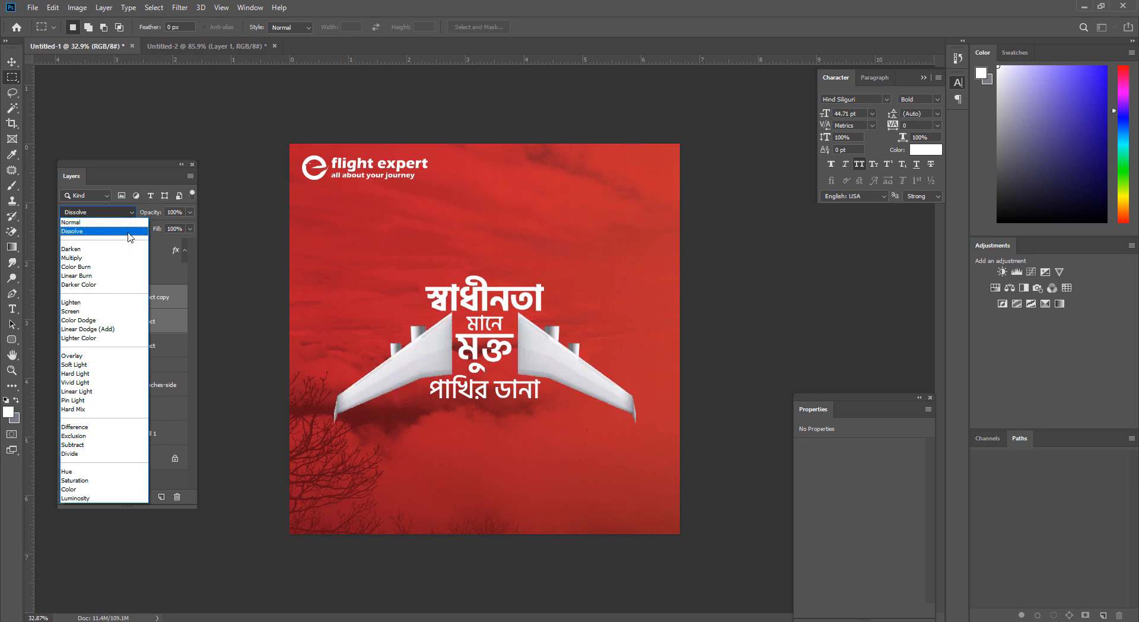
pyautogui.click(75, 222)
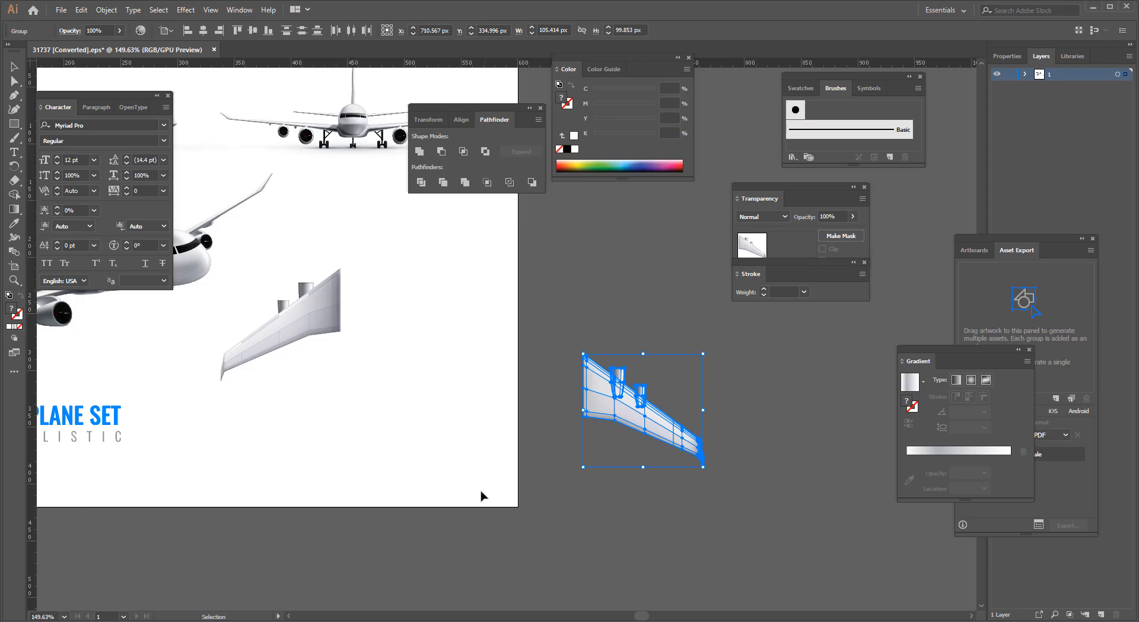
# Step: Switch to Illustrator and undo the wing separation so that the complete top-view airplane is restored
pyautogui.click(482, 493)
pyautogui.press('z')
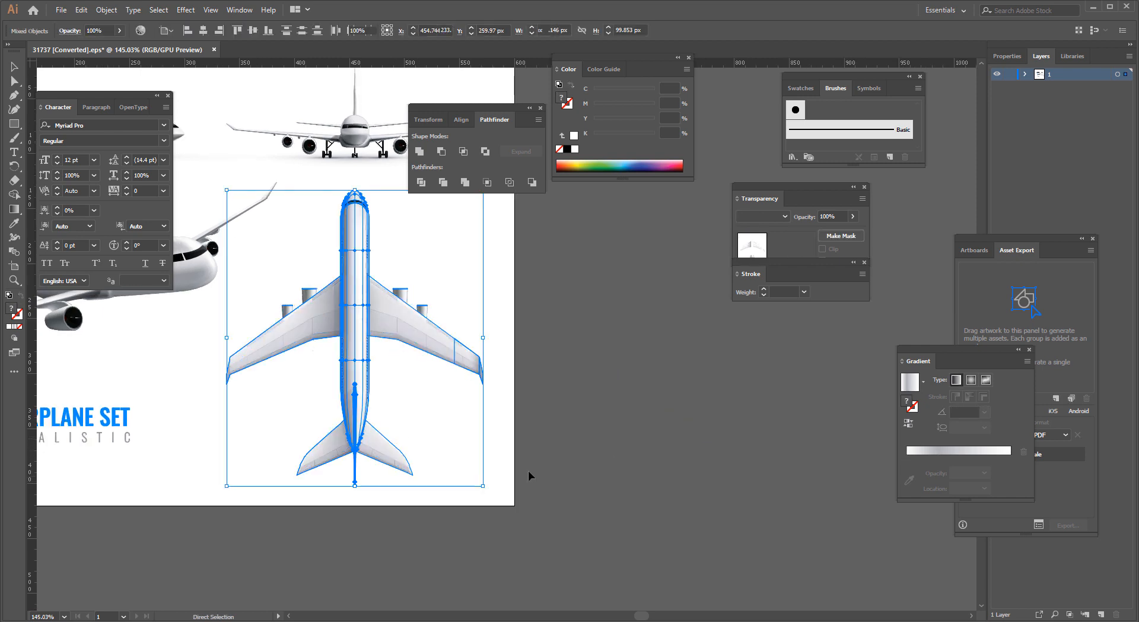
pyautogui.click(419, 517)
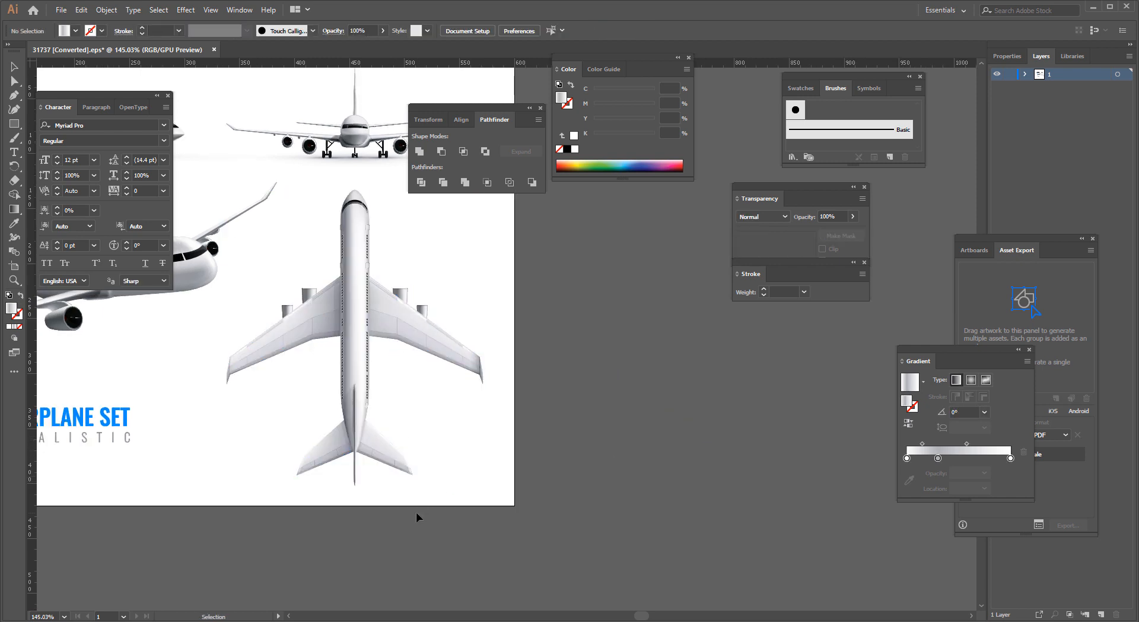
pyautogui.moveTo(403, 468); pyautogui.dragTo(453, 529)
pyautogui.hotkey('ctrl', 'z')
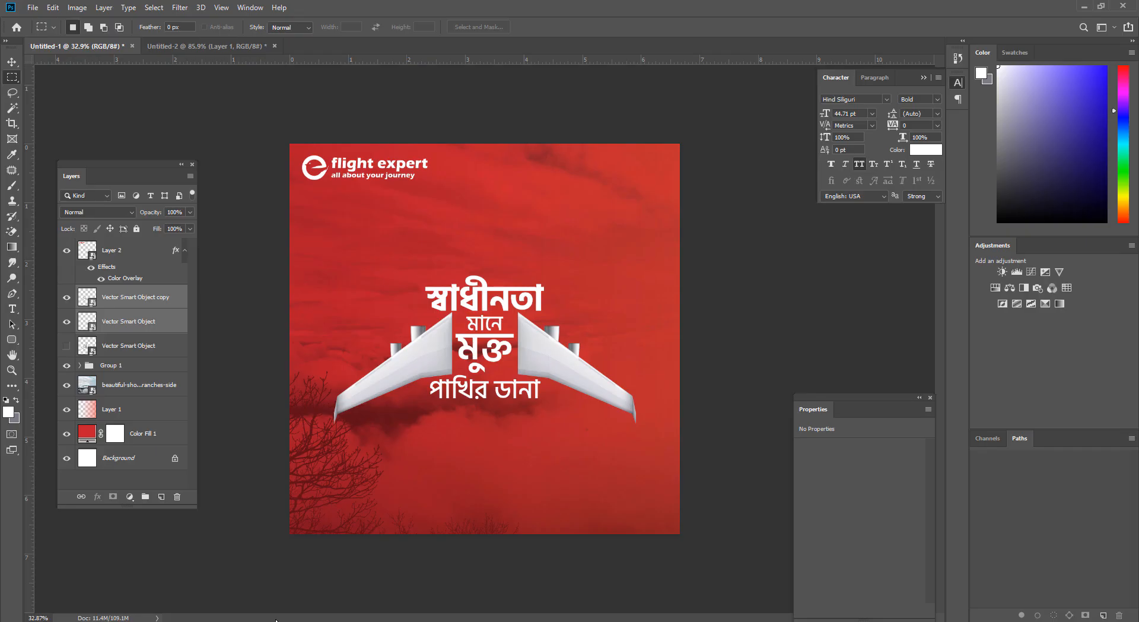
# Step: Switch to Photoshop, hide both single-wing layers and show the layer containing the pair of wings
pyautogui.scroll(2, 491, 448)
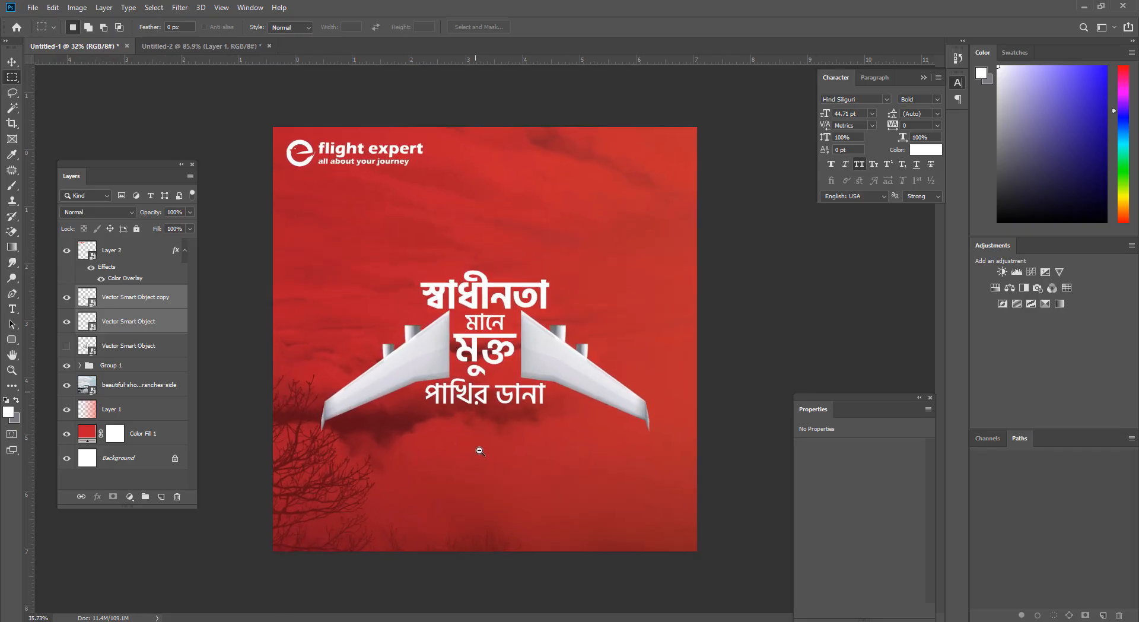
pyautogui.click(80, 323)
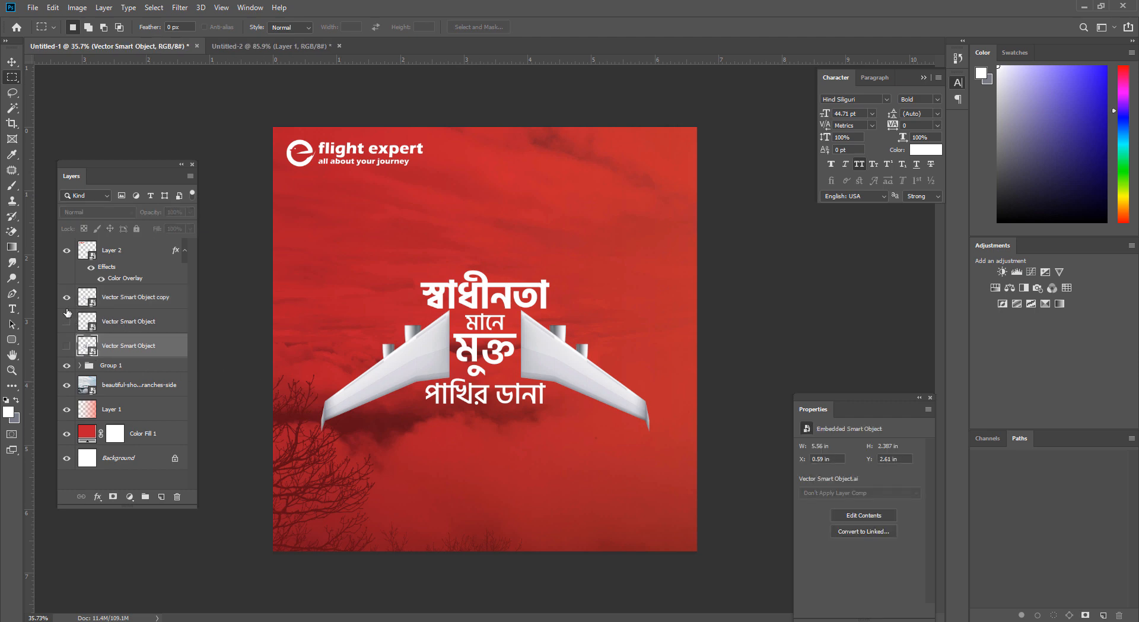
pyautogui.click(67, 296)
pyautogui.click(66, 321)
pyautogui.click(66, 346)
pyautogui.click(123, 343)
pyautogui.scroll(-4, 211, 307)
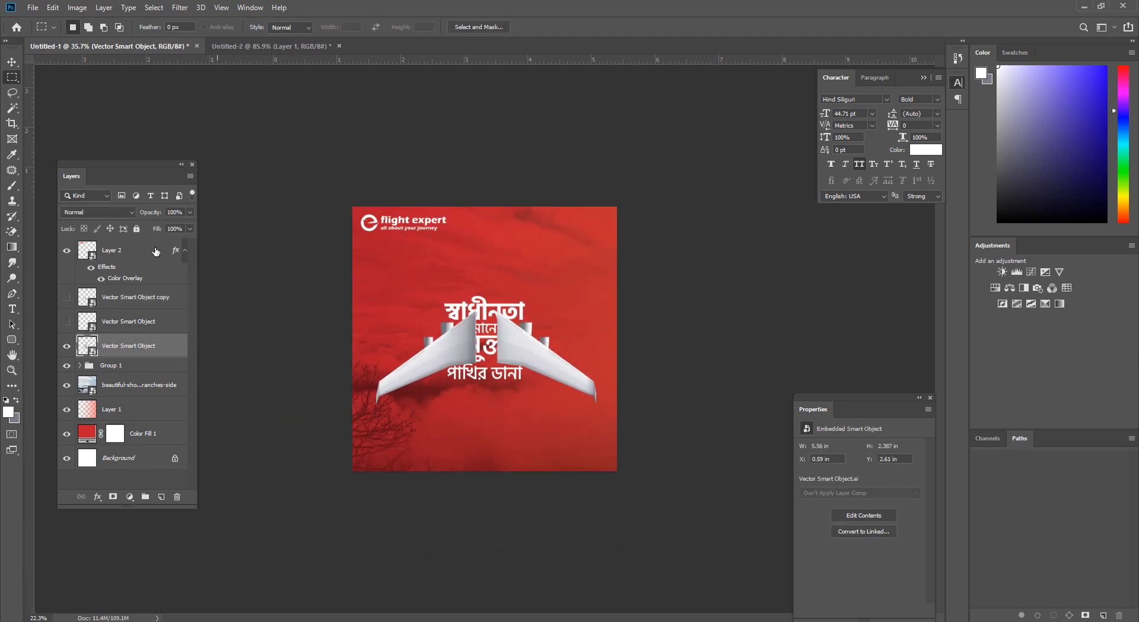
# Step: Enlarge the pair of wings to 24.38 x 10.45 in at X -8.72 in and Y 0.76 in, and hide its layer
pyautogui.click(11, 63)
pyautogui.scroll(-4, 522, 352)
pyautogui.moveTo(487, 325); pyautogui.dragTo(498, 605)
pyautogui.scroll(-4, 492, 336)
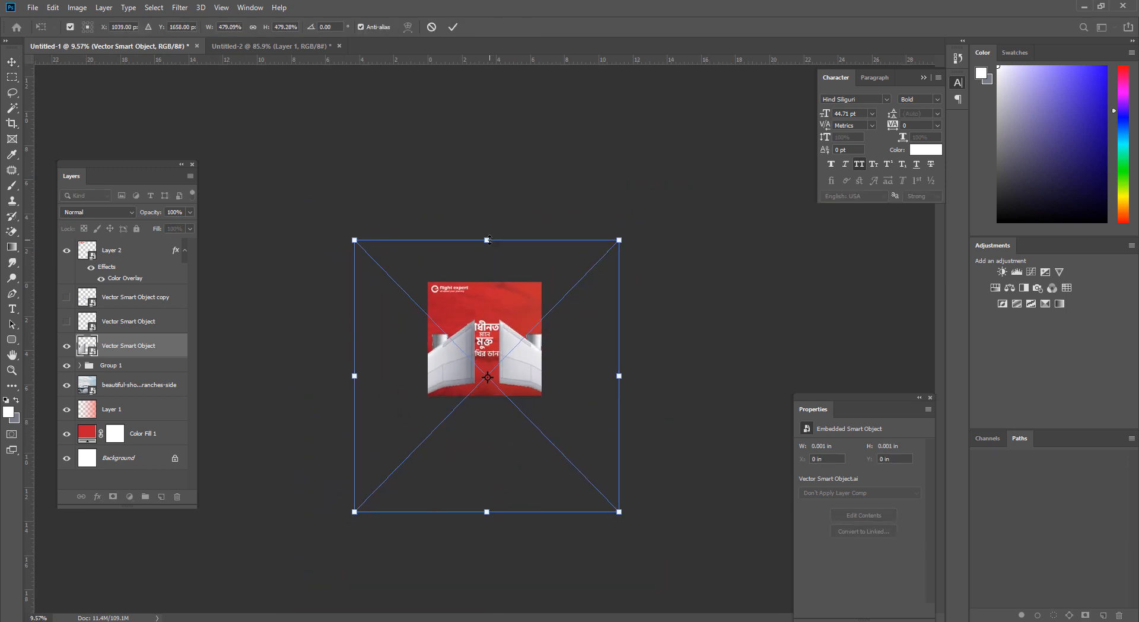
pyautogui.moveTo(489, 239); pyautogui.dragTo(489, 152)
pyautogui.moveTo(550, 272); pyautogui.dragTo(550, 318)
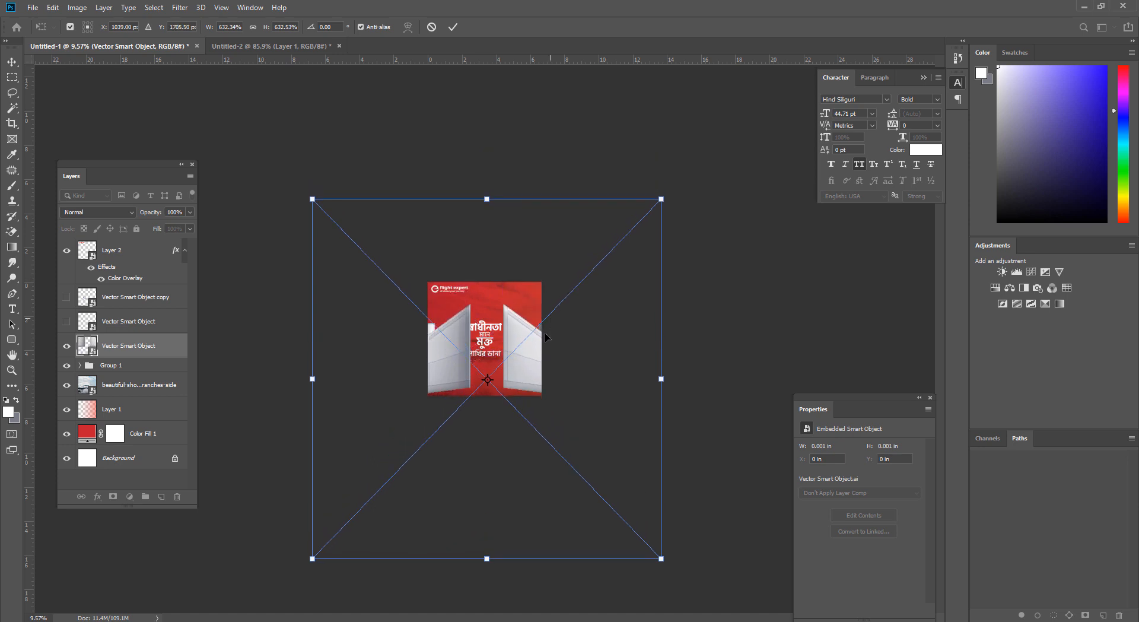
pyautogui.moveTo(487, 200); pyautogui.dragTo(487, 129)
pyautogui.moveTo(550, 281); pyautogui.dragTo(546, 309)
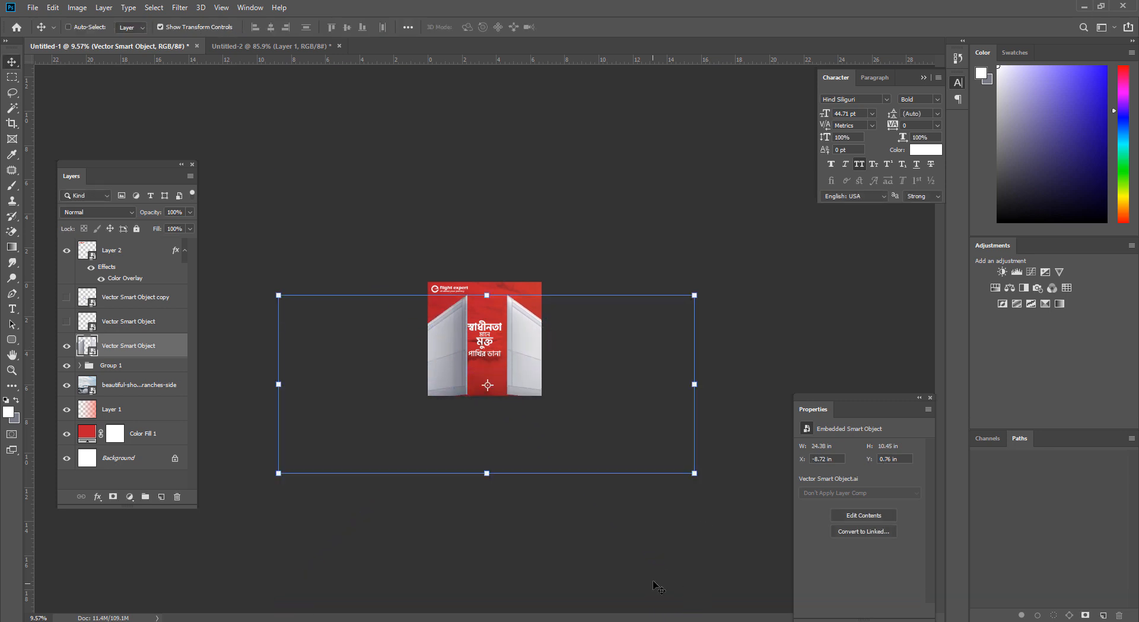
pyautogui.click(66, 345)
pyautogui.scroll(3, 509, 358)
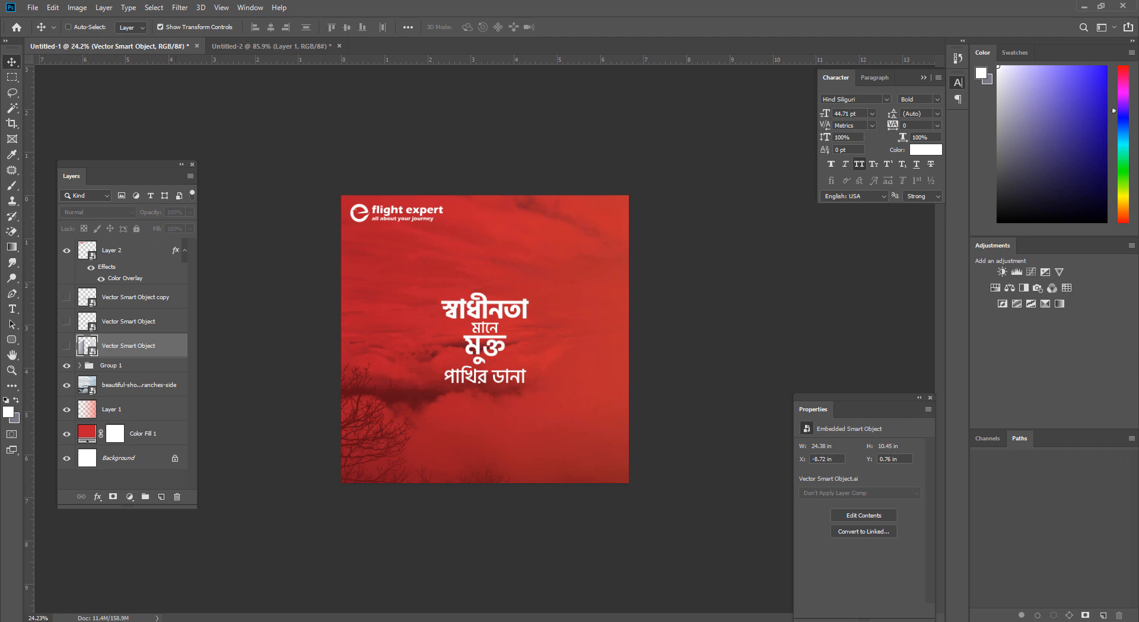
# Step: Open the bird wings artwork 8913 from New folder (38) in Illustrator
pyautogui.click(623, 621)
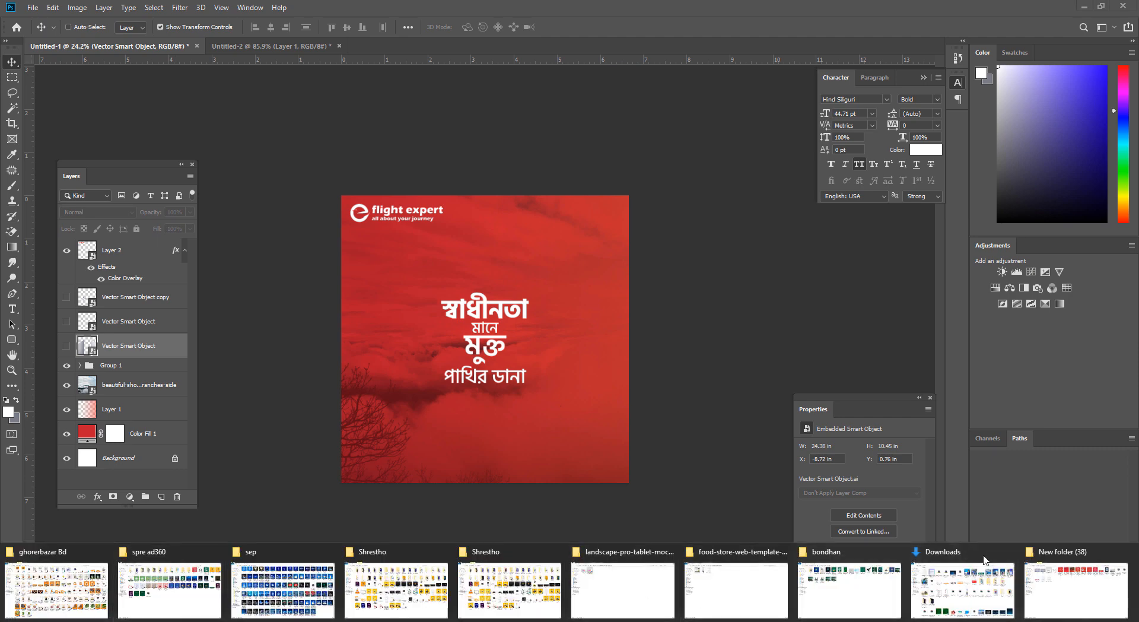
pyautogui.click(1077, 581)
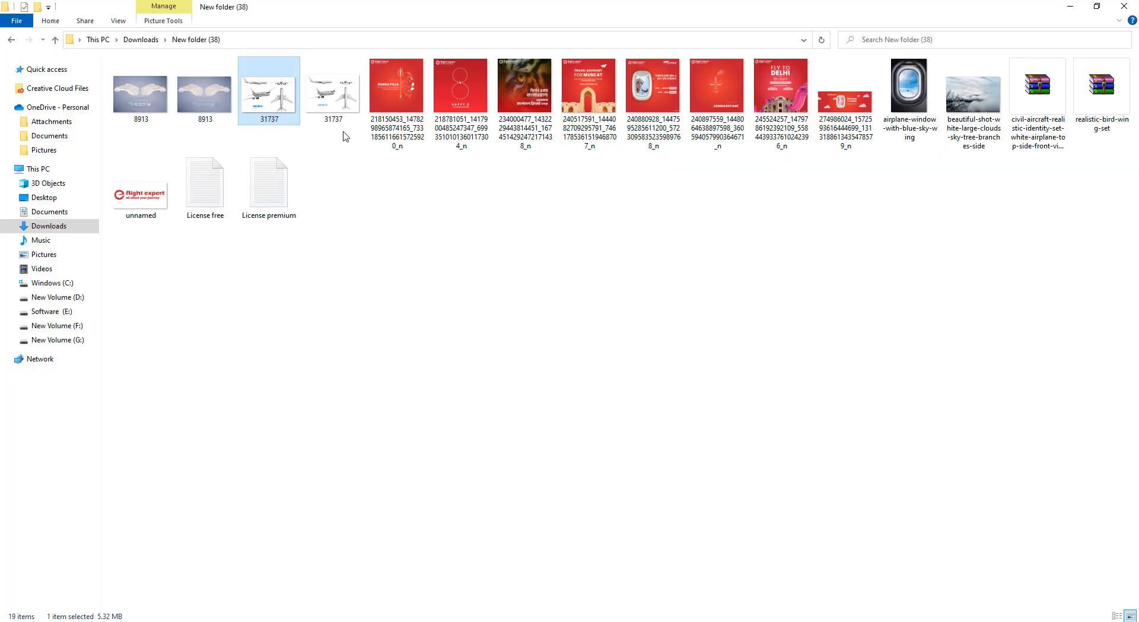
pyautogui.click(161, 87)
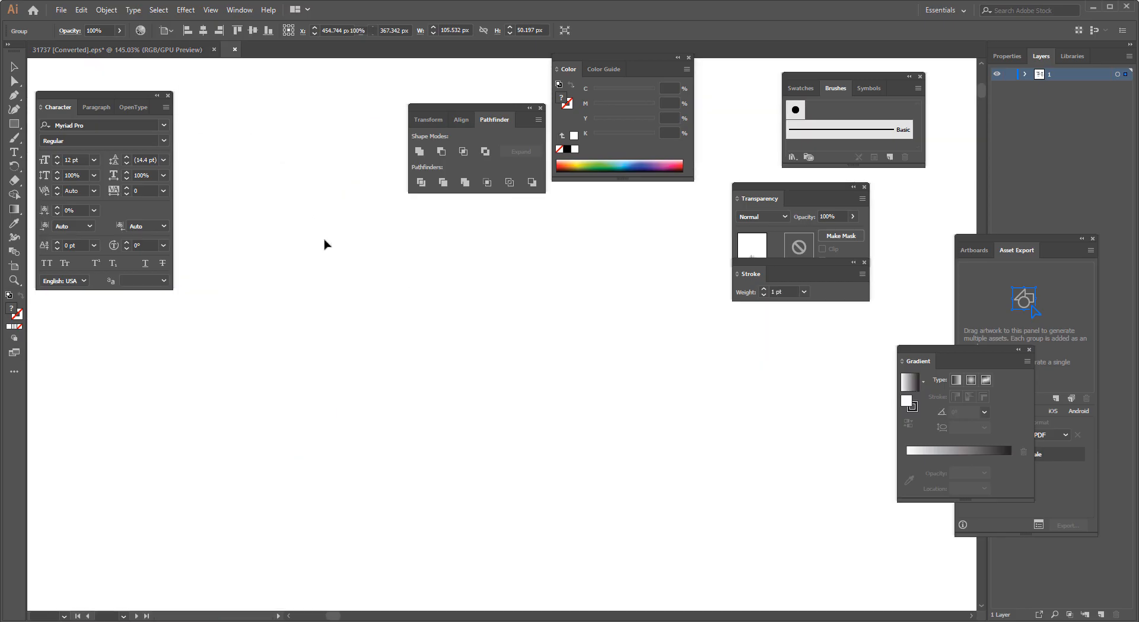
pyautogui.scroll(-3, 401, 338)
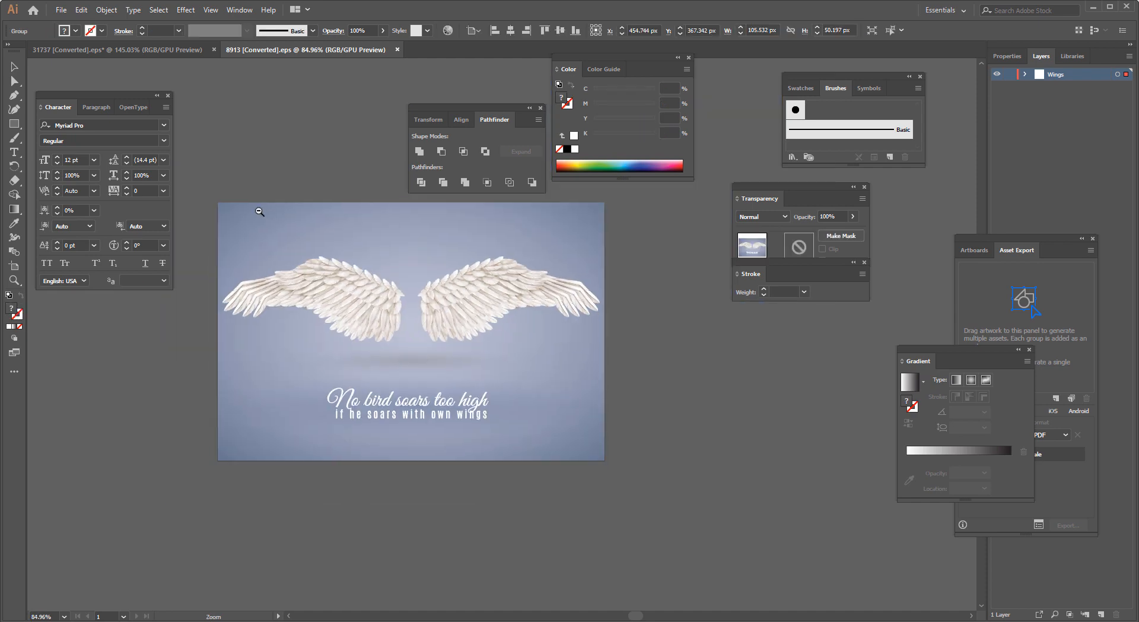
# Step: Ungroup the bird wings artwork repeatedly until the right wing is a separate object
pyautogui.click(496, 297)
pyautogui.rightClick(496, 312)
pyautogui.click(531, 390)
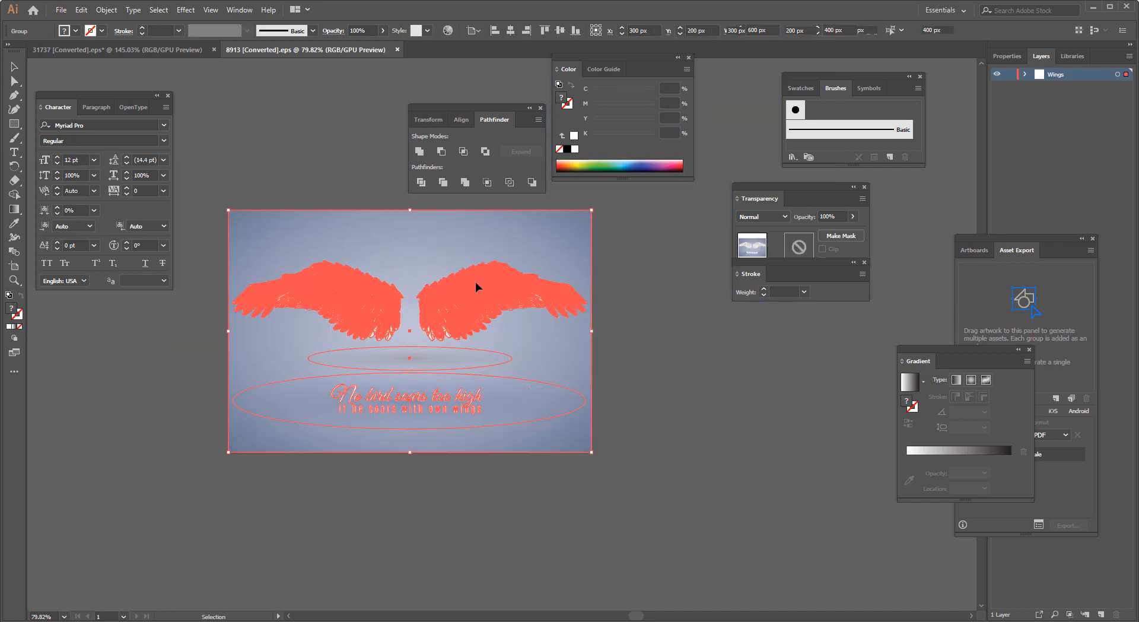
pyautogui.click(706, 323)
pyautogui.click(484, 286)
pyautogui.rightClick(484, 287)
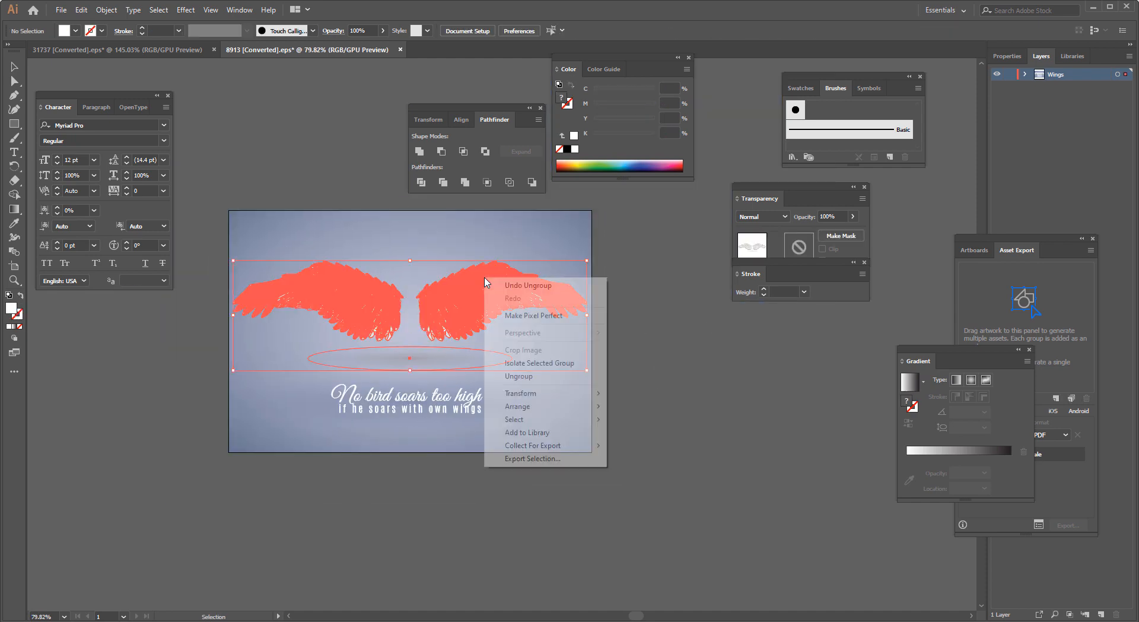
pyautogui.click(525, 375)
pyautogui.click(487, 292)
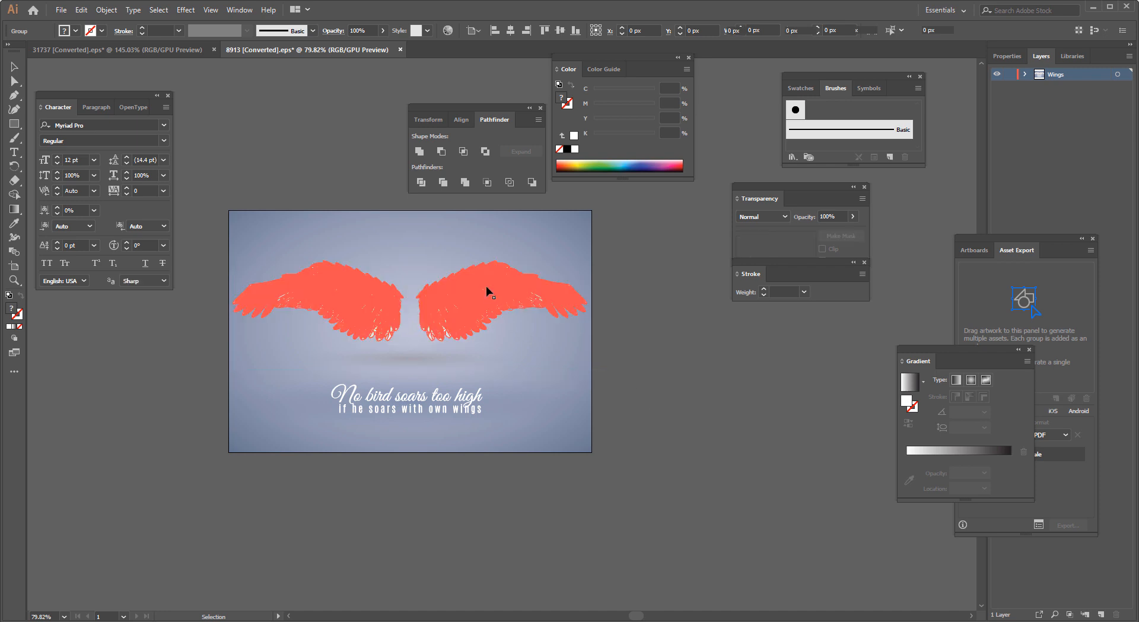
pyautogui.rightClick(472, 287)
pyautogui.click(579, 383)
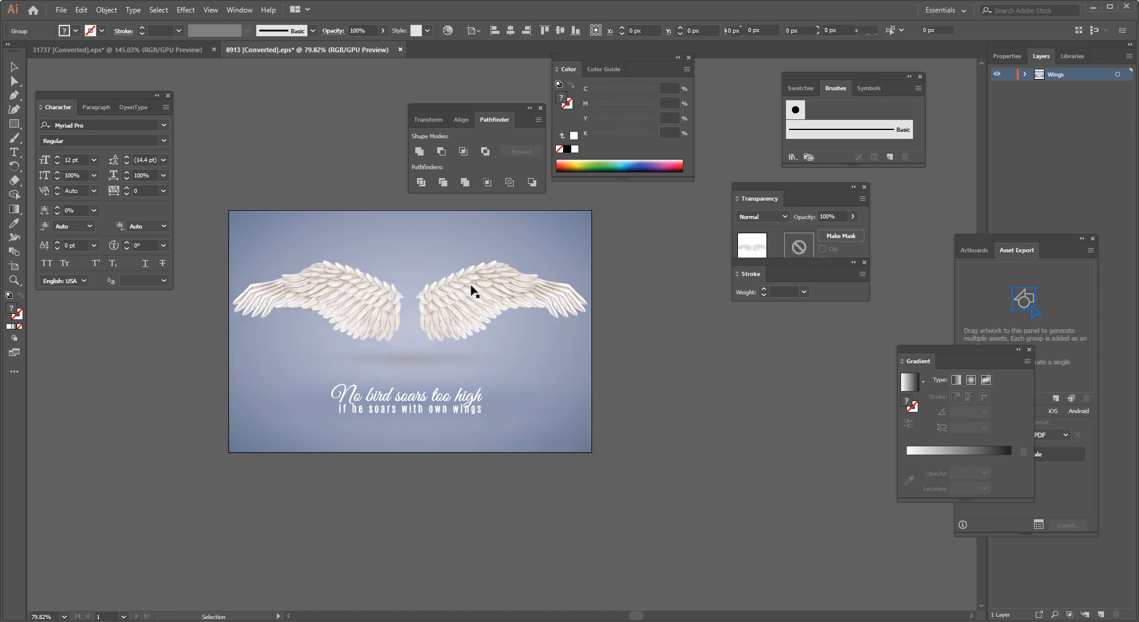
# Step: Switch to Photoshop and place the right bird wing as a 3.917 x 1.847 in vector smart object at X 2.37 in, Y 1.48 in
pyautogui.moveTo(475, 288); pyautogui.dragTo(530, 304)
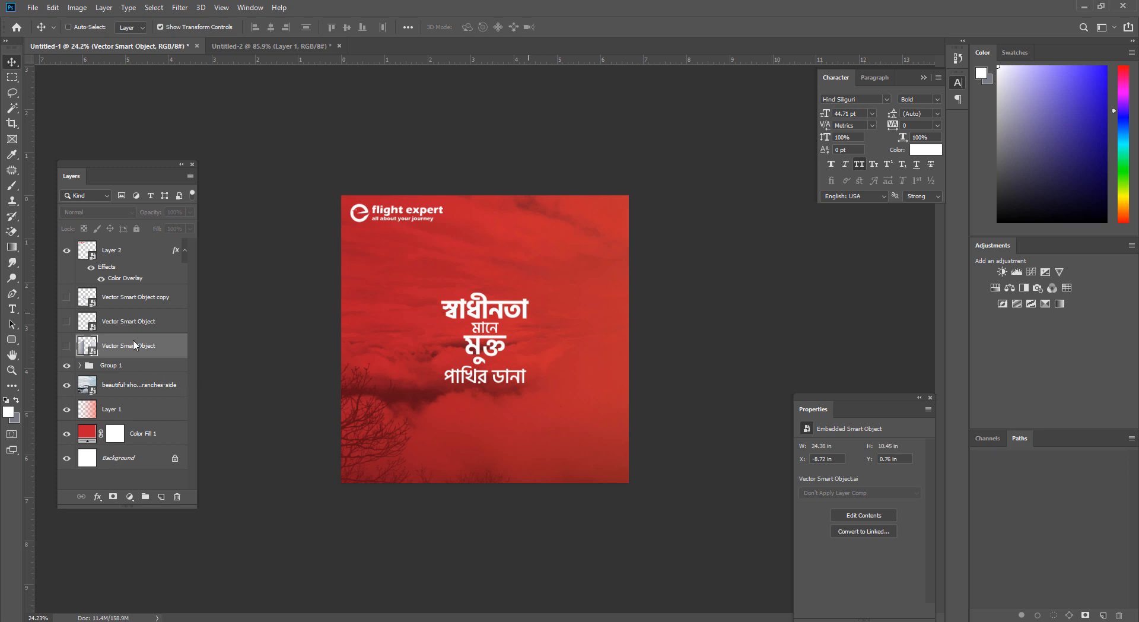
pyautogui.press('Return')
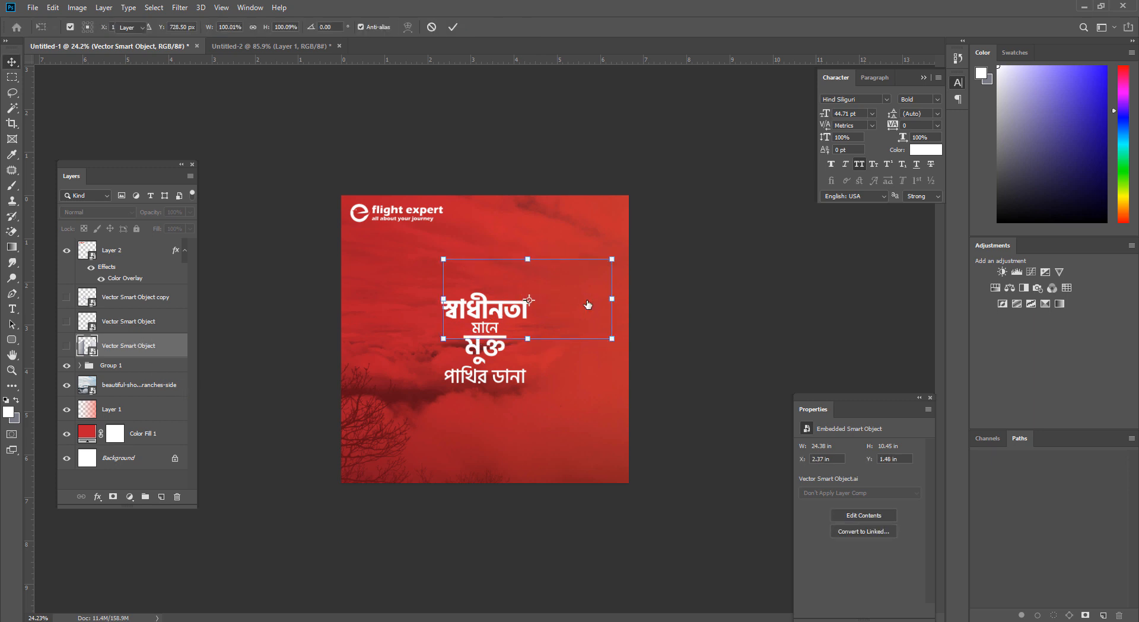
pyautogui.scroll(5, 529, 299)
pyautogui.moveTo(533, 330); pyautogui.dragTo(357, 304)
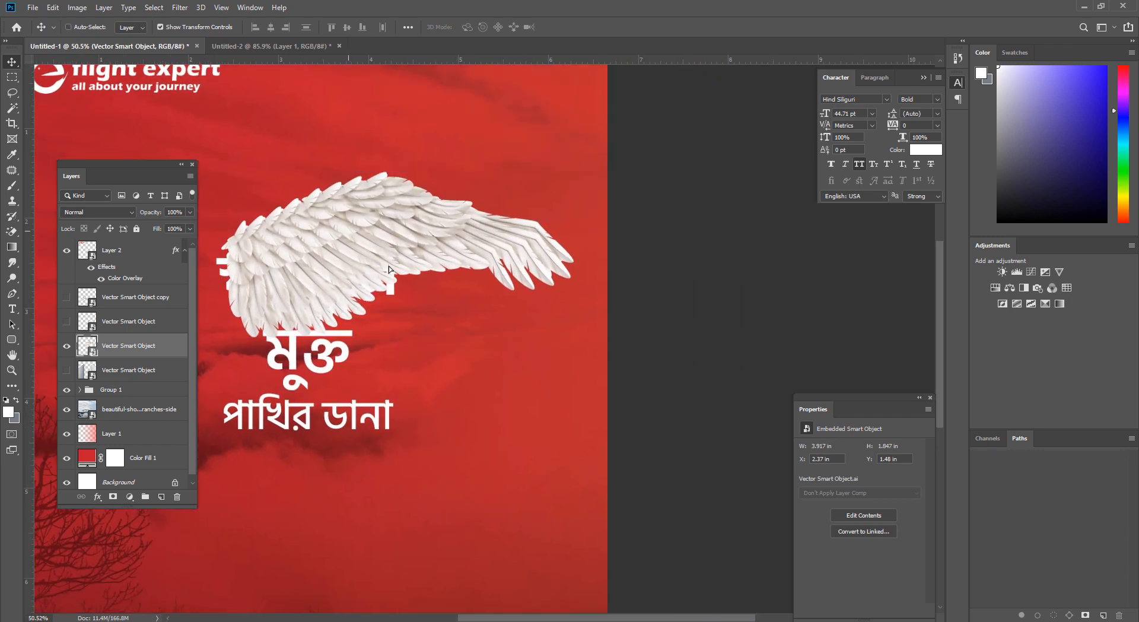
# Step: Move the bird wing to the right of the headline and scale it to 2.413 x 1.14 in at X 3.91 in, Y 2.72 in
pyautogui.moveTo(345, 224); pyautogui.dragTo(476, 298)
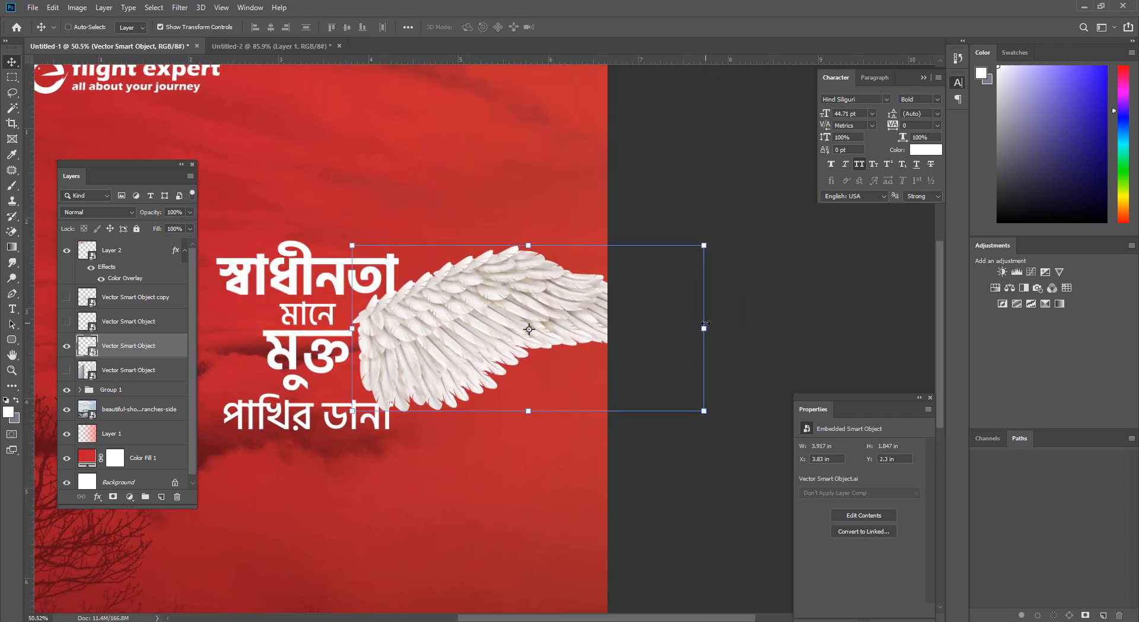
pyautogui.moveTo(705, 323); pyautogui.dragTo(475, 334)
pyautogui.moveTo(352, 315); pyautogui.dragTo(458, 315)
pyautogui.press('Return')
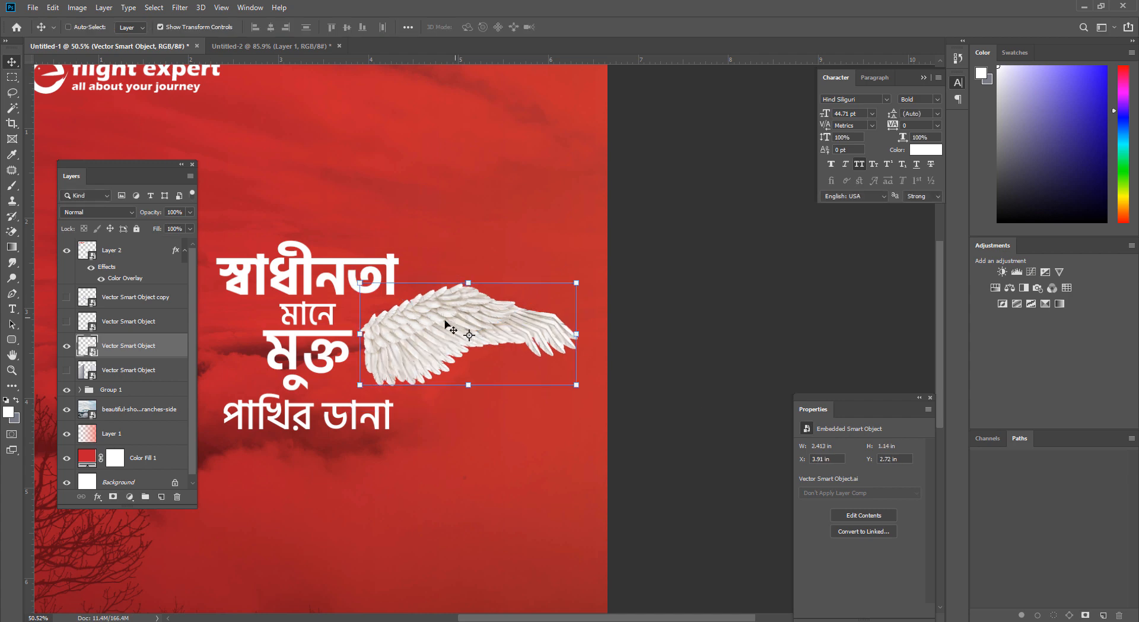
# Step: Duplicate the bird wing, flip the copy horizontally and place it left of the headline at X 0.33 in, Y 2.72 in
pyautogui.hotkey('ctrl', 'j')
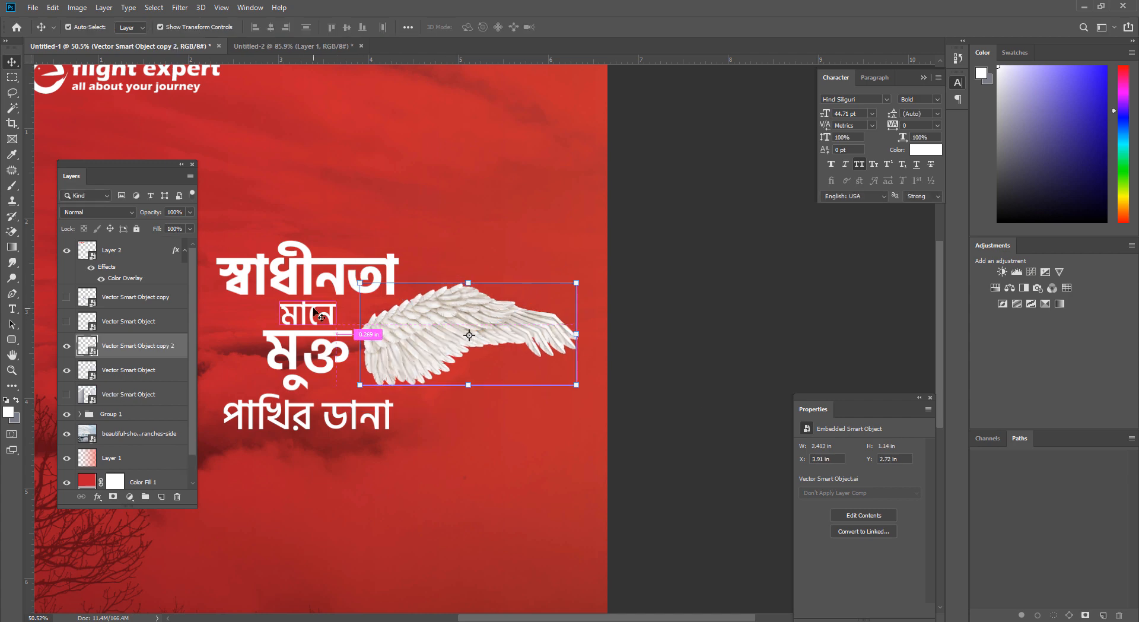
pyautogui.hotkey('ctrl', 't')
pyautogui.rightClick(383, 330)
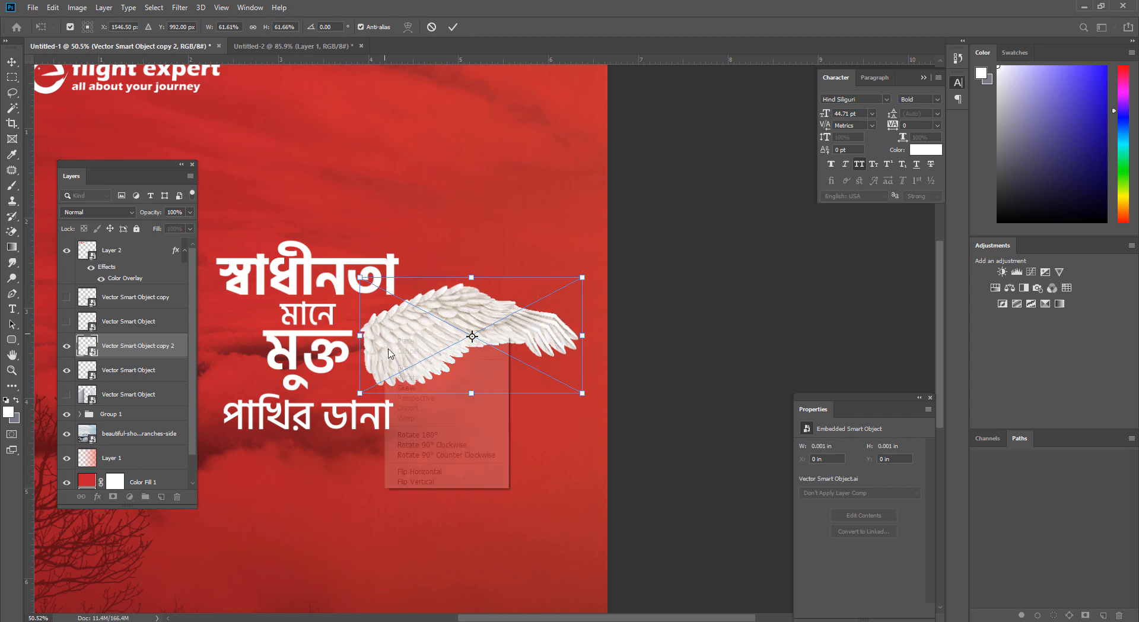
pyautogui.click(416, 472)
pyautogui.moveTo(448, 332); pyautogui.dragTo(123, 325)
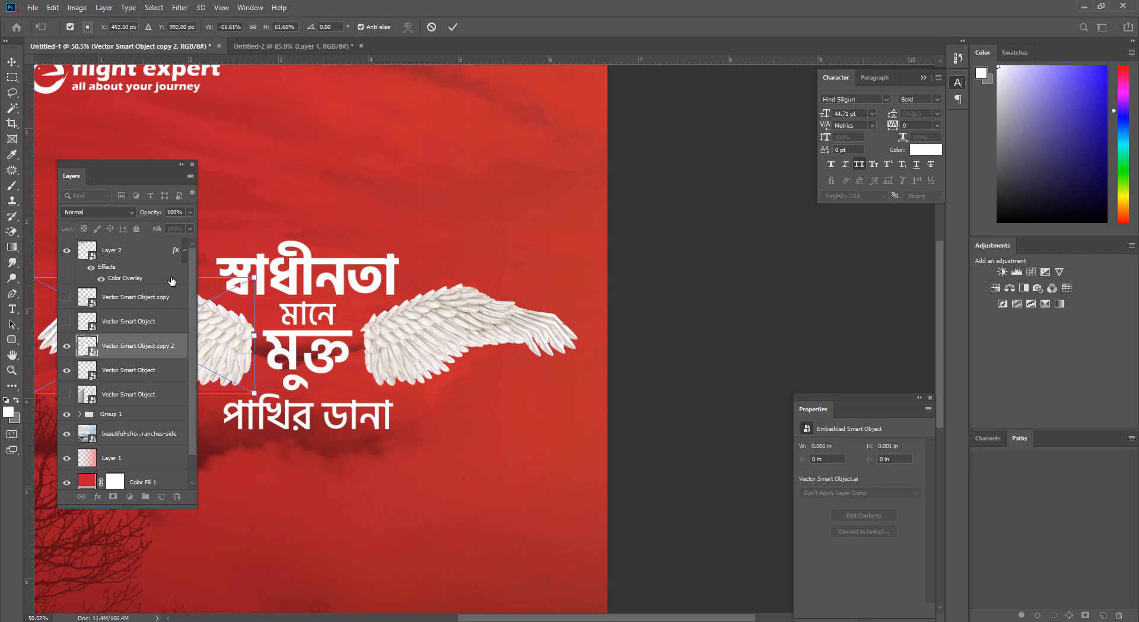
pyautogui.click(12, 77)
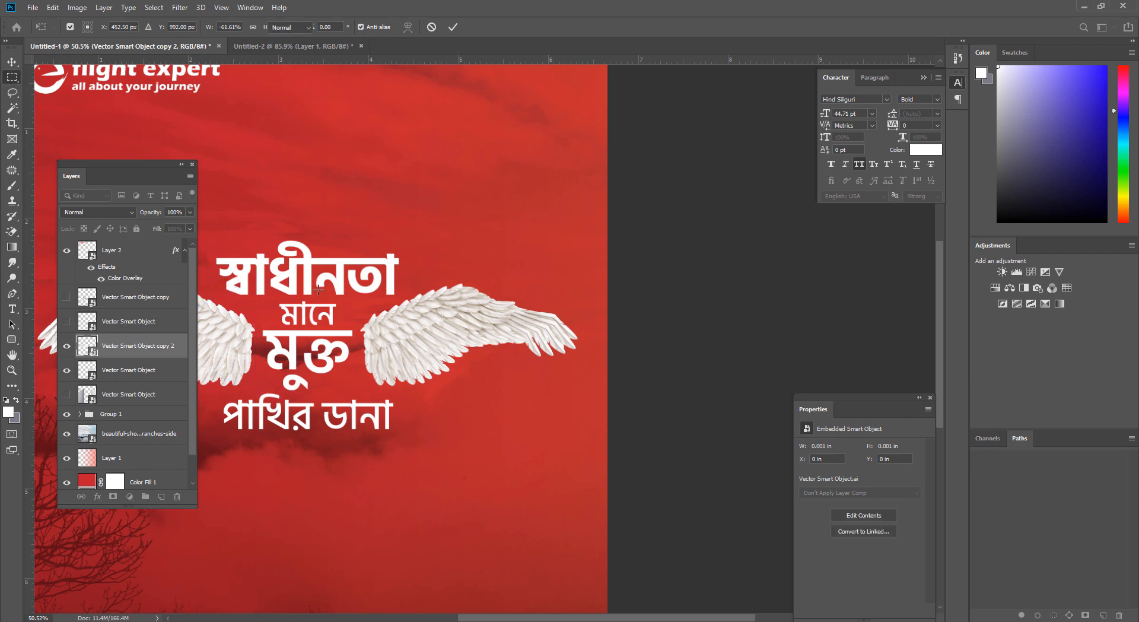
pyautogui.scroll(-5, 332, 308)
pyautogui.click(431, 388)
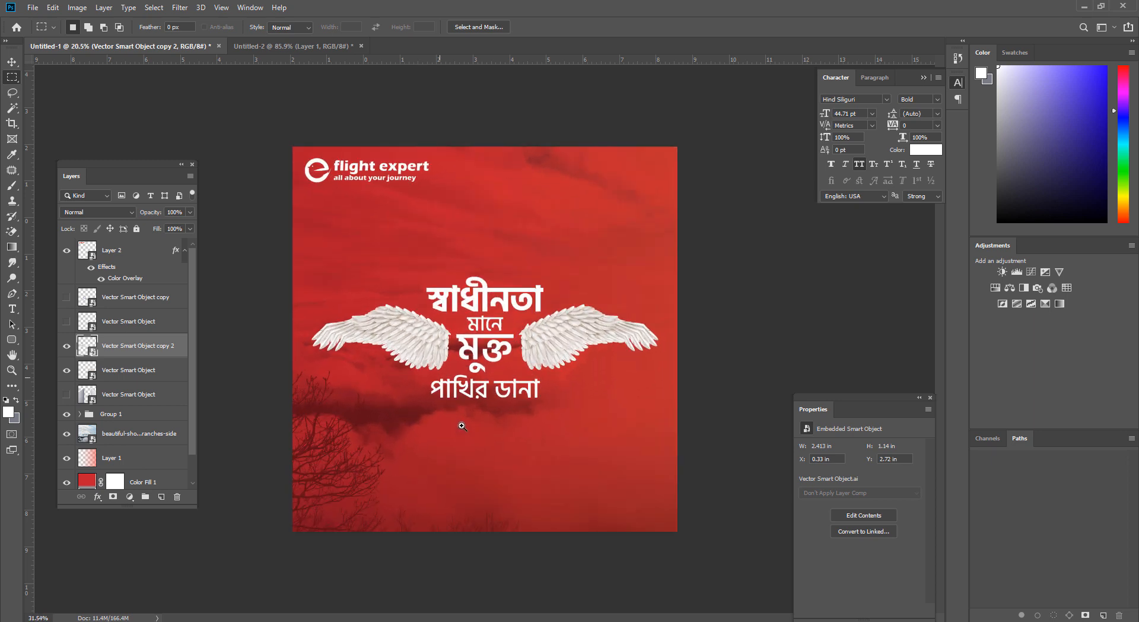
pyautogui.click(432, 388)
# Step: Hide both bird wing layers and show the two single airplane wing layers
pyautogui.click(67, 346)
pyautogui.click(67, 370)
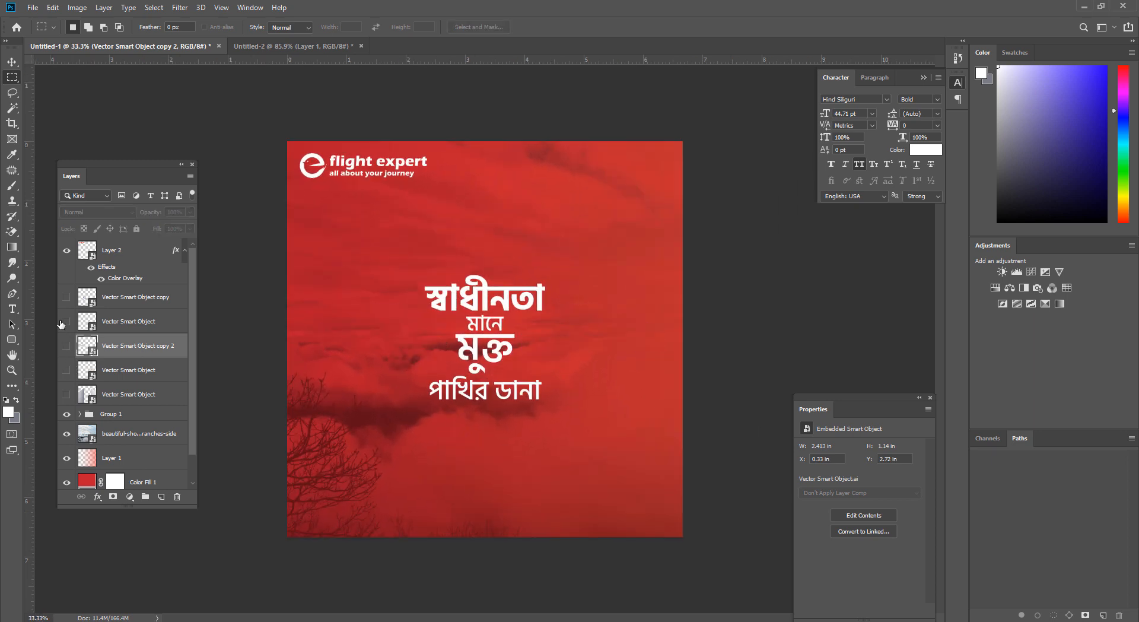
pyautogui.click(66, 321)
pyautogui.click(67, 297)
pyautogui.moveTo(286, 378)
pyautogui.mouseDown()
pyautogui.moveTo(267, 348)
pyautogui.moveTo(292, 407)
pyautogui.moveTo(289, 385)
pyautogui.mouseUp()
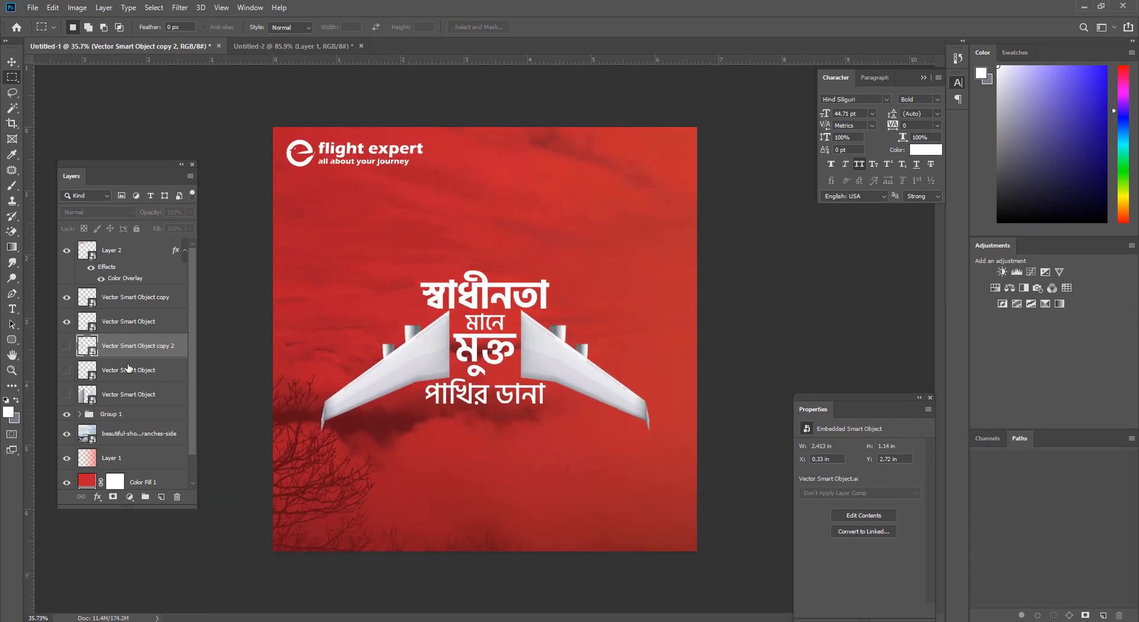
# Step: Group the two airplane wing layers
pyautogui.click(123, 320)
pyautogui.keyDown('shift'); pyautogui.click(134, 297); pyautogui.keyUp('shift')
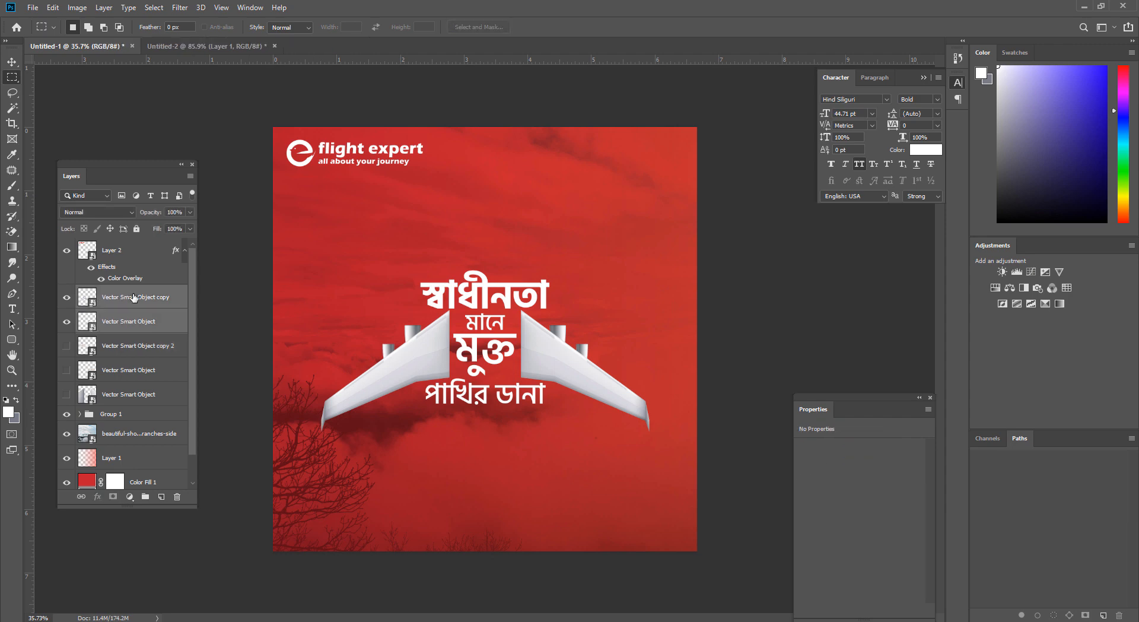
pyautogui.hotkey('ctrl', 'g')
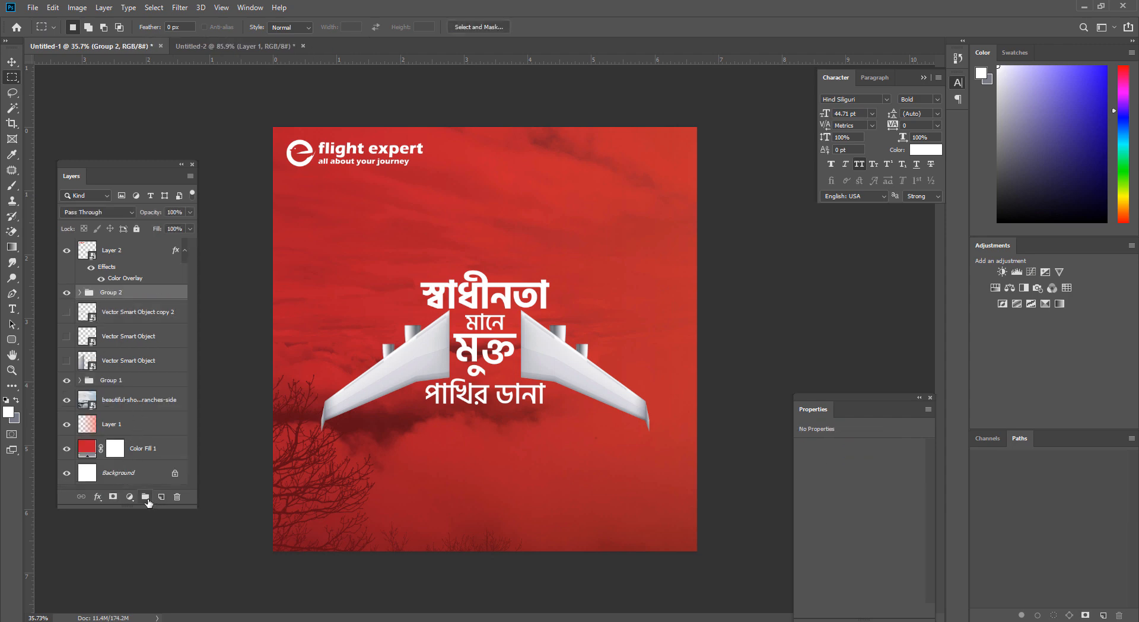
# Step: Try a Color Balance adjustment clipped to the airplane wing group with midtones Cyan–Red at -46, and delete it
pyautogui.click(130, 496)
pyautogui.click(157, 390)
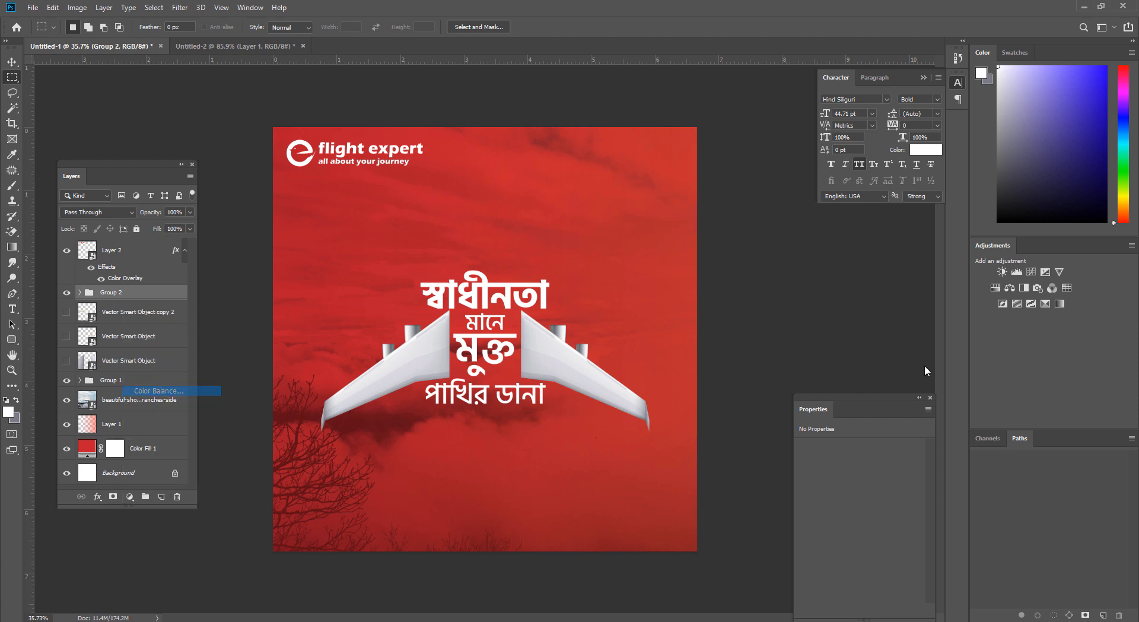
pyautogui.click(845, 610)
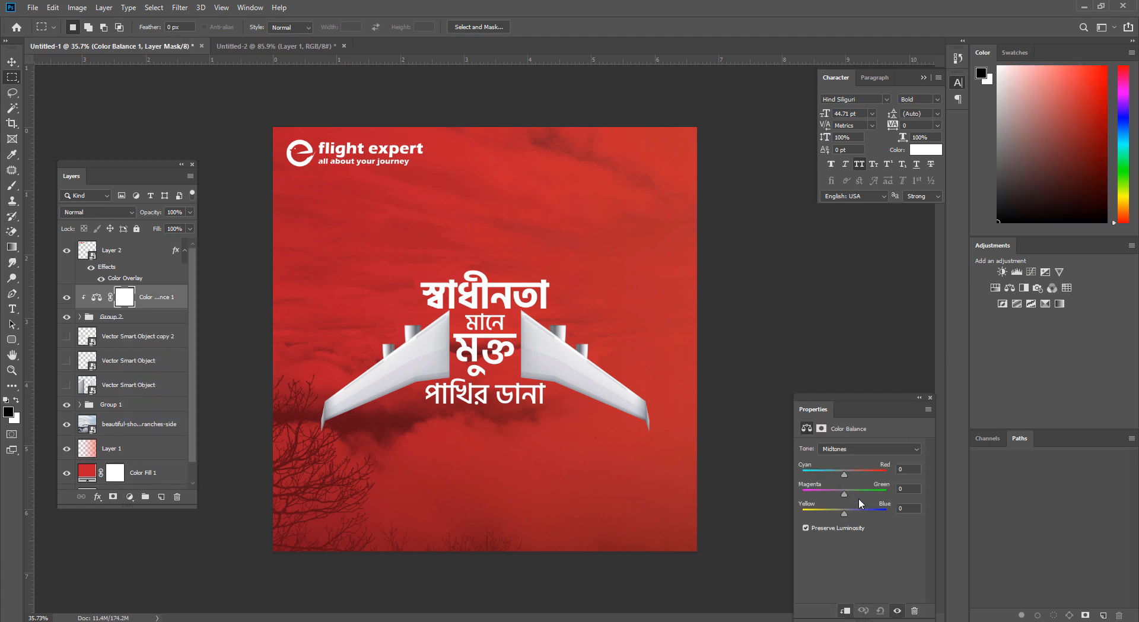
pyautogui.moveTo(845, 472)
pyautogui.mouseDown()
pyautogui.moveTo(891, 471)
pyautogui.moveTo(815, 487)
pyautogui.moveTo(825, 480)
pyautogui.mouseUp()
pyautogui.click(65, 297)
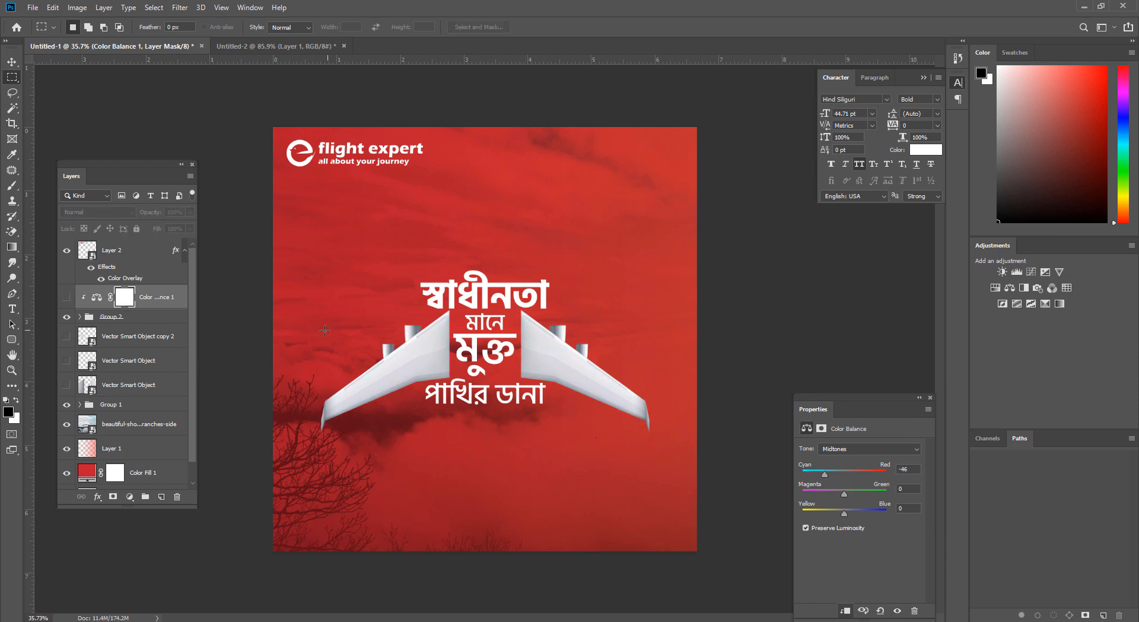
pyautogui.press('Delete')
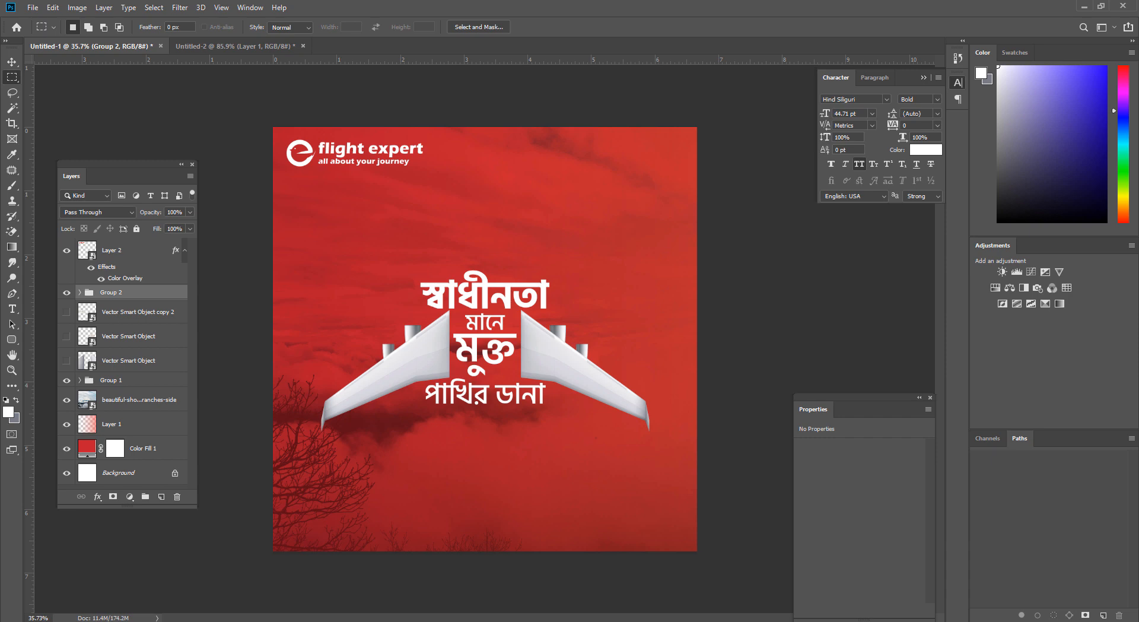
pyautogui.moveTo(439, 317); pyautogui.dragTo(414, 321)
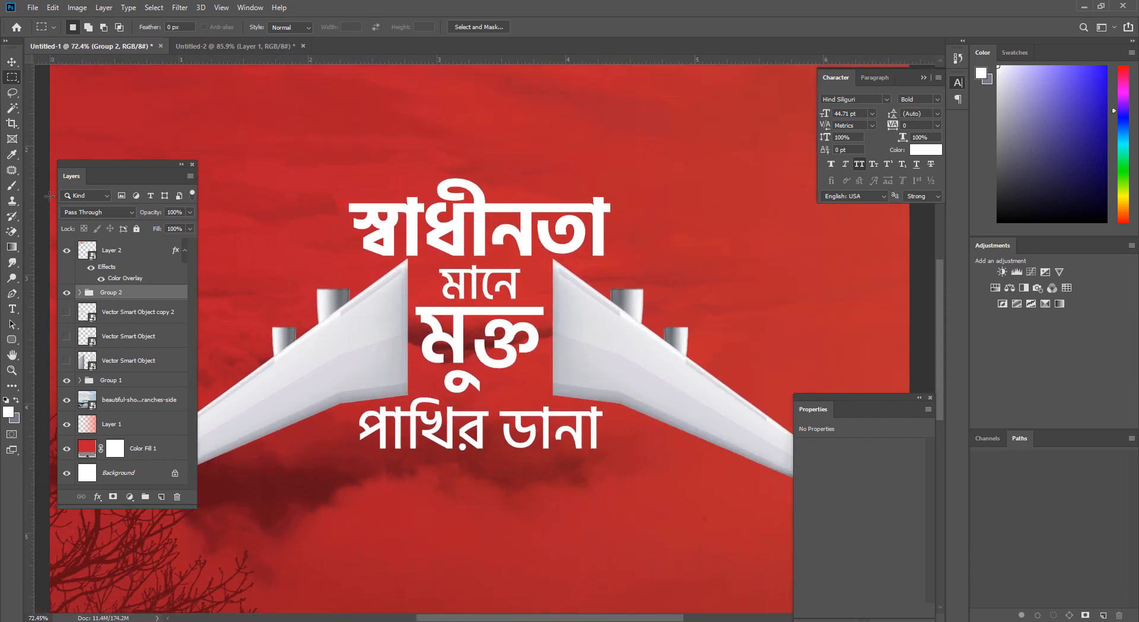
pyautogui.click(80, 292)
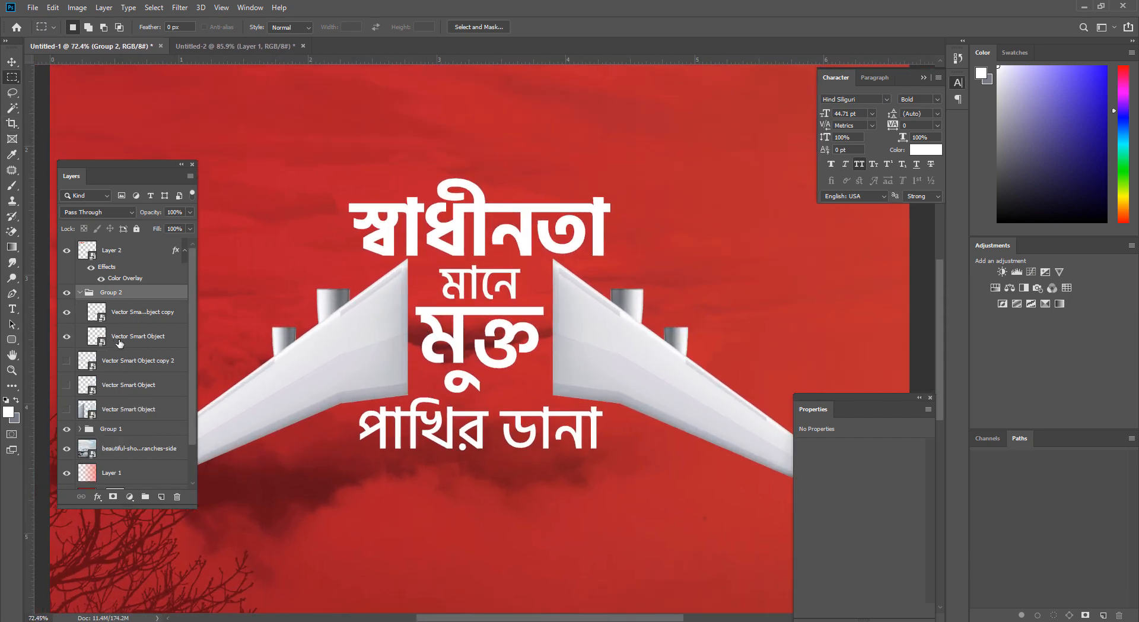
pyautogui.click(80, 293)
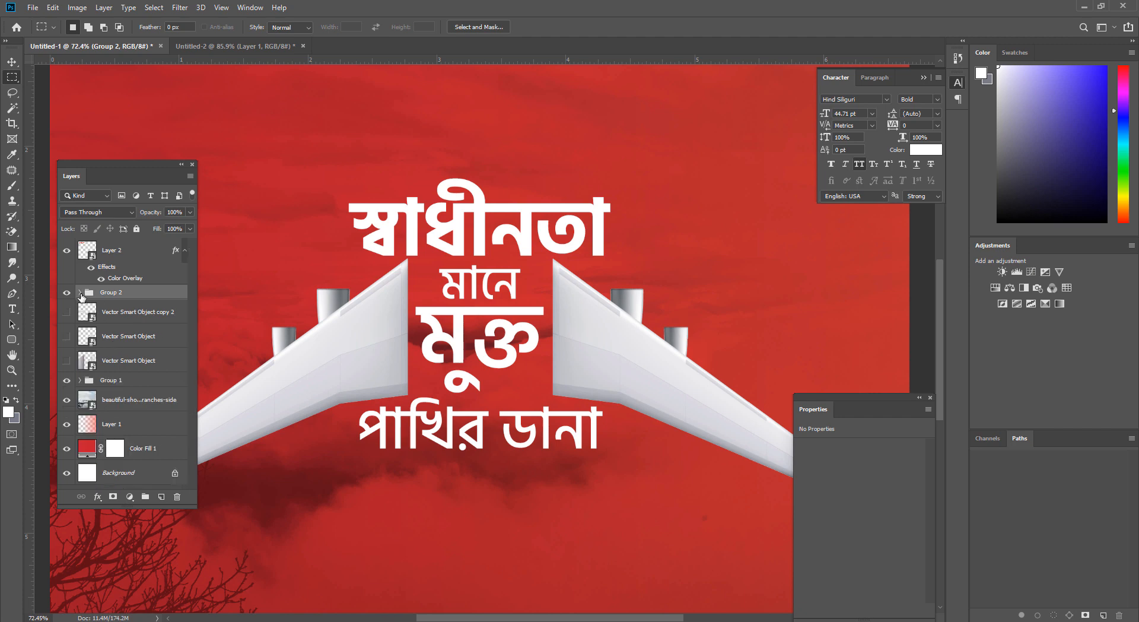
pyautogui.click(80, 292)
pyautogui.click(80, 292)
pyautogui.click(11, 63)
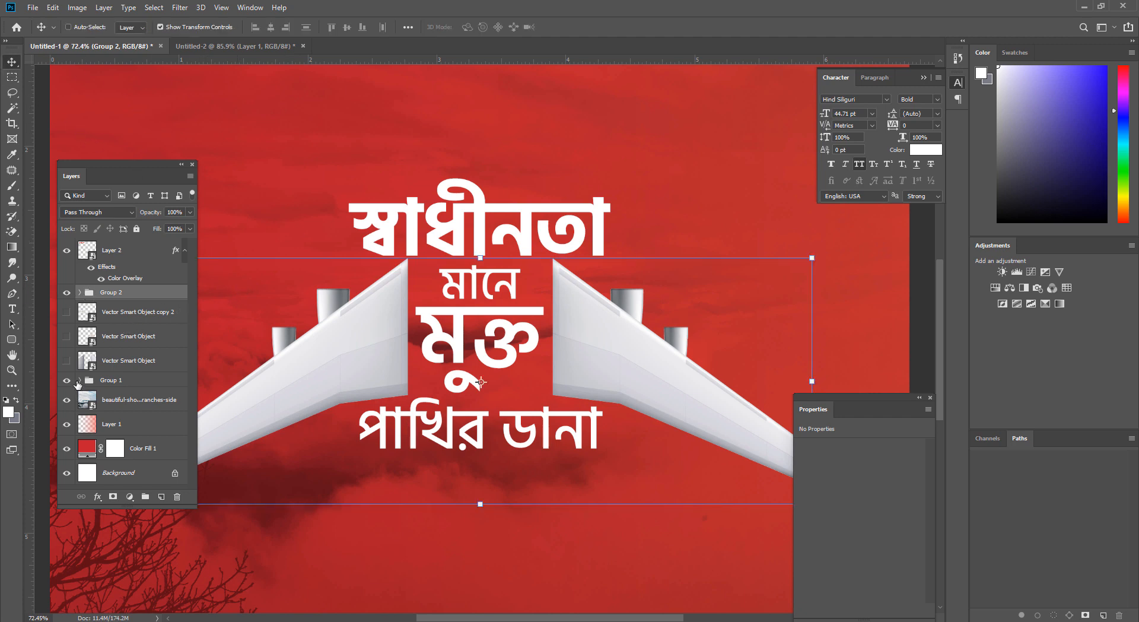
# Step: Expand the headline's Group 1 to list its text layers
pyautogui.click(83, 380)
pyautogui.click(79, 380)
pyautogui.scroll(-3, 135, 363)
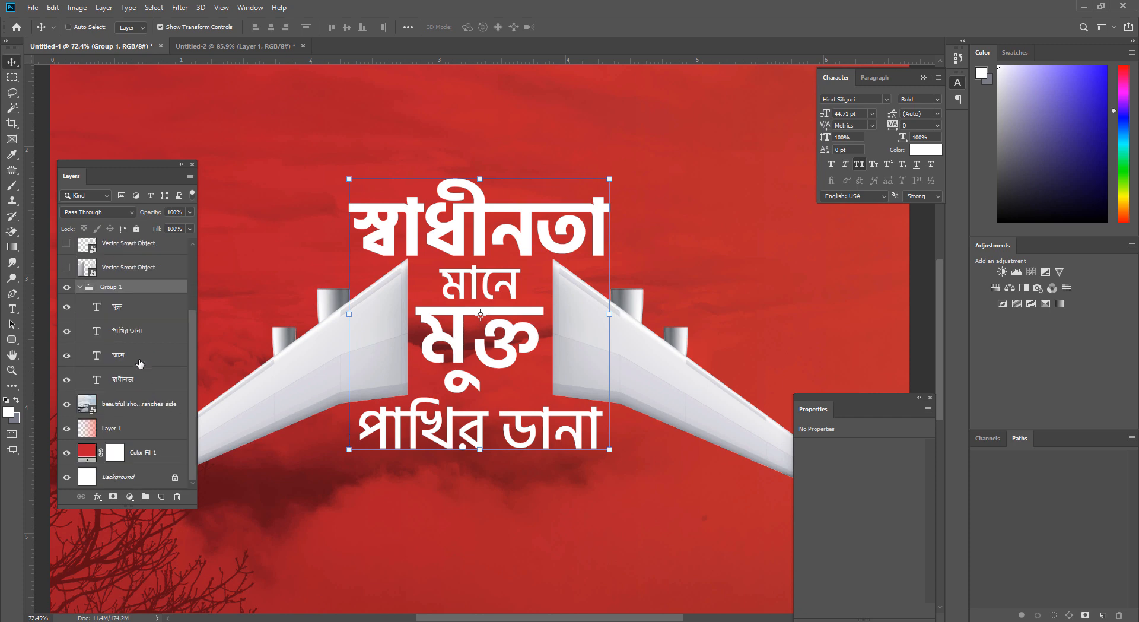
pyautogui.click(130, 308)
pyautogui.keyDown('ctrl'); pyautogui.click(129, 380); pyautogui.keyUp('ctrl')
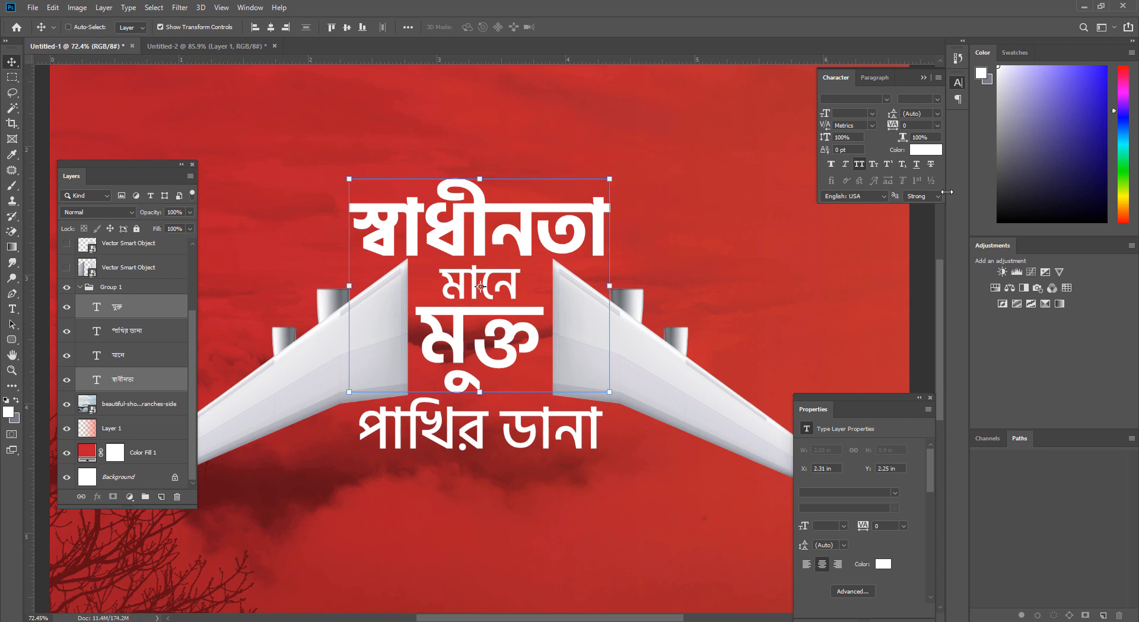
pyautogui.click(925, 149)
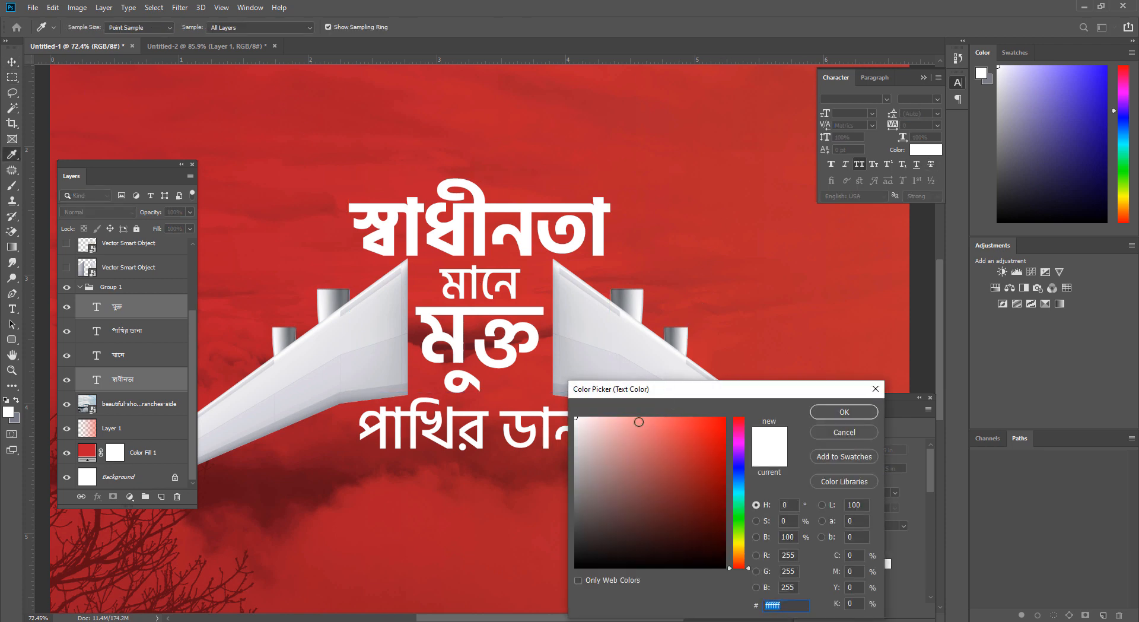
pyautogui.moveTo(639, 422); pyautogui.dragTo(604, 417)
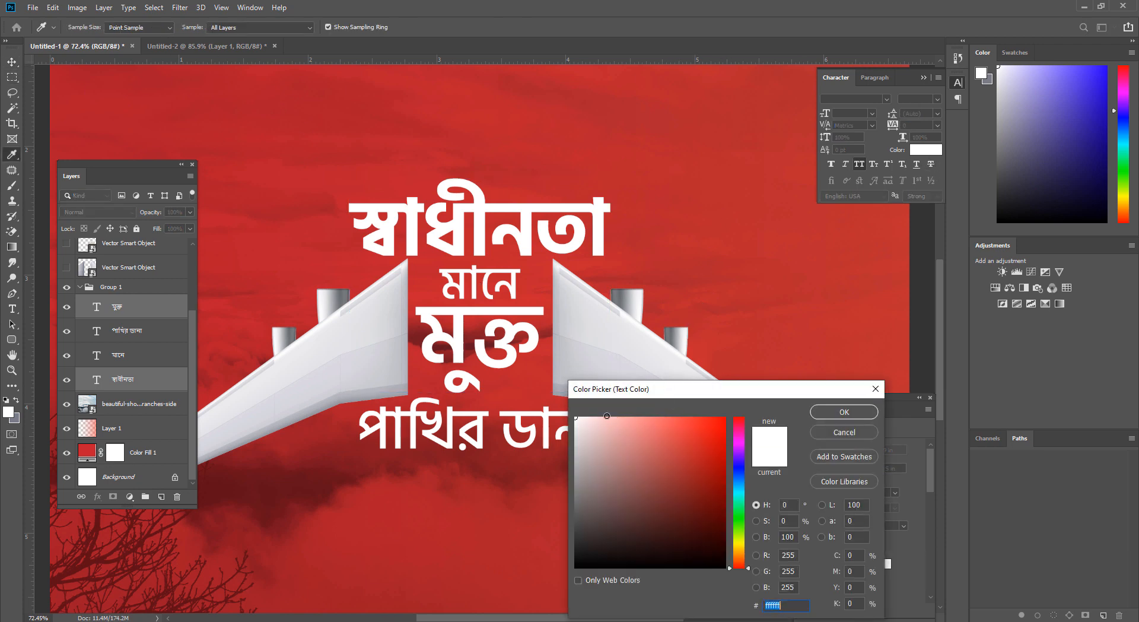
pyautogui.click(845, 432)
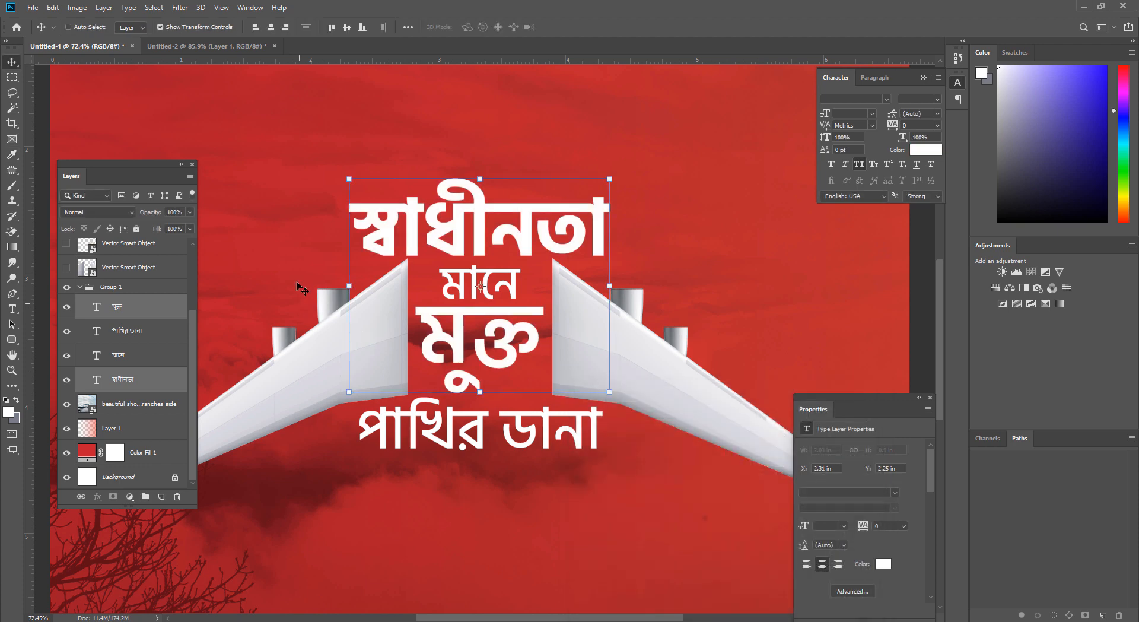
pyautogui.click(12, 77)
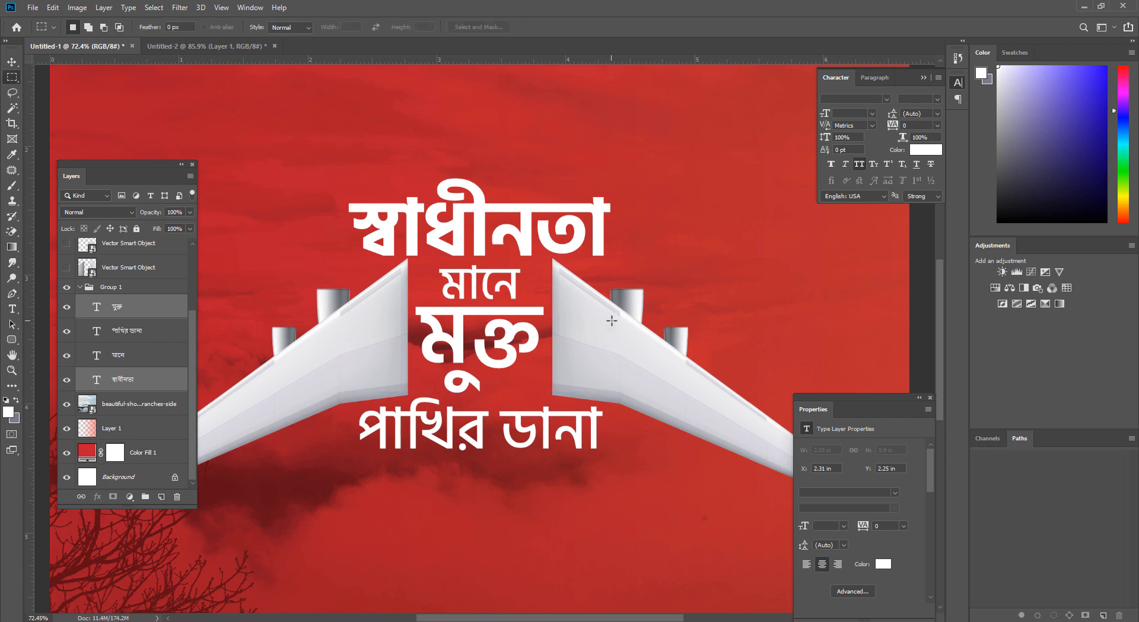
# Step: Change the colour of the মানে and পাখির ডানা text layers to light pink, ffc2c6
pyautogui.click(152, 311)
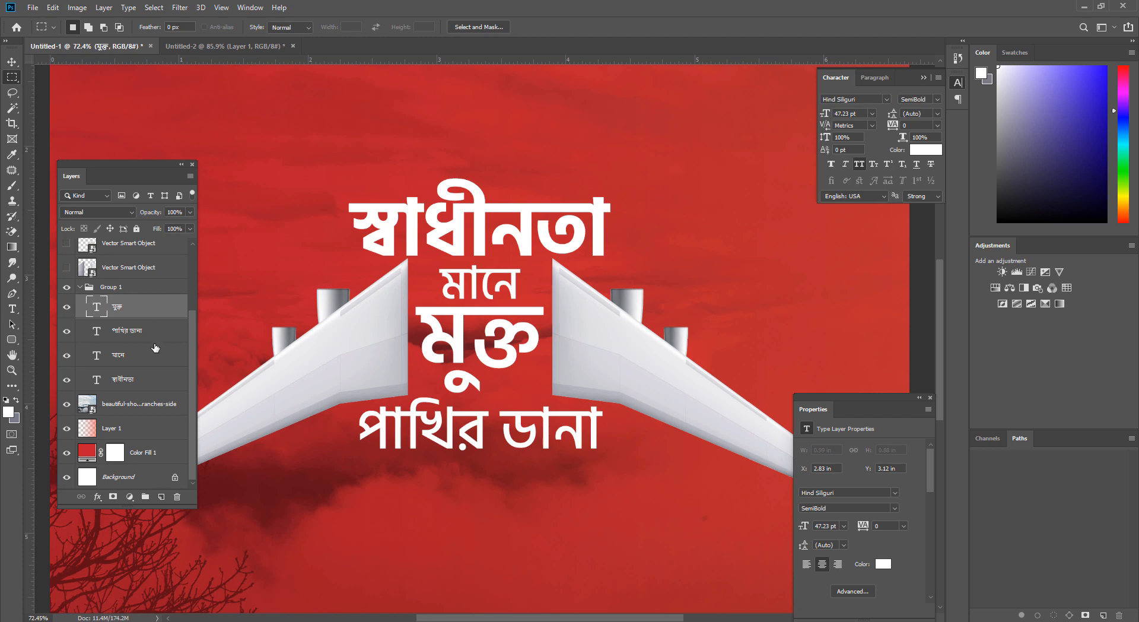
pyautogui.click(134, 332)
pyautogui.keyDown('shift'); pyautogui.click(134, 355); pyautogui.keyUp('shift')
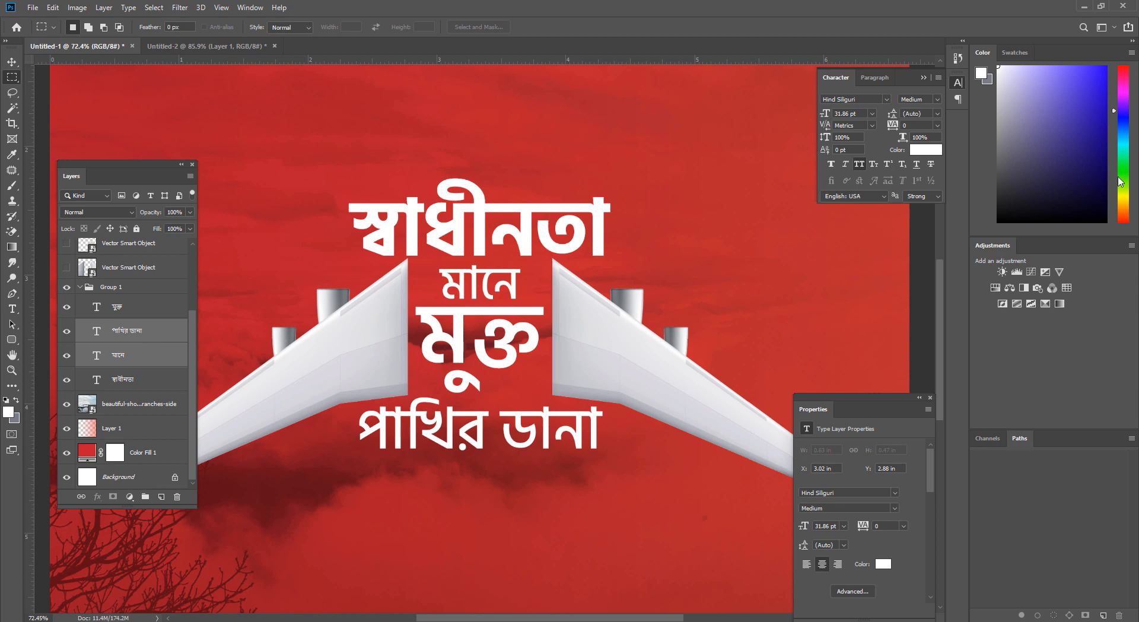
pyautogui.press('i')
pyautogui.click(926, 149)
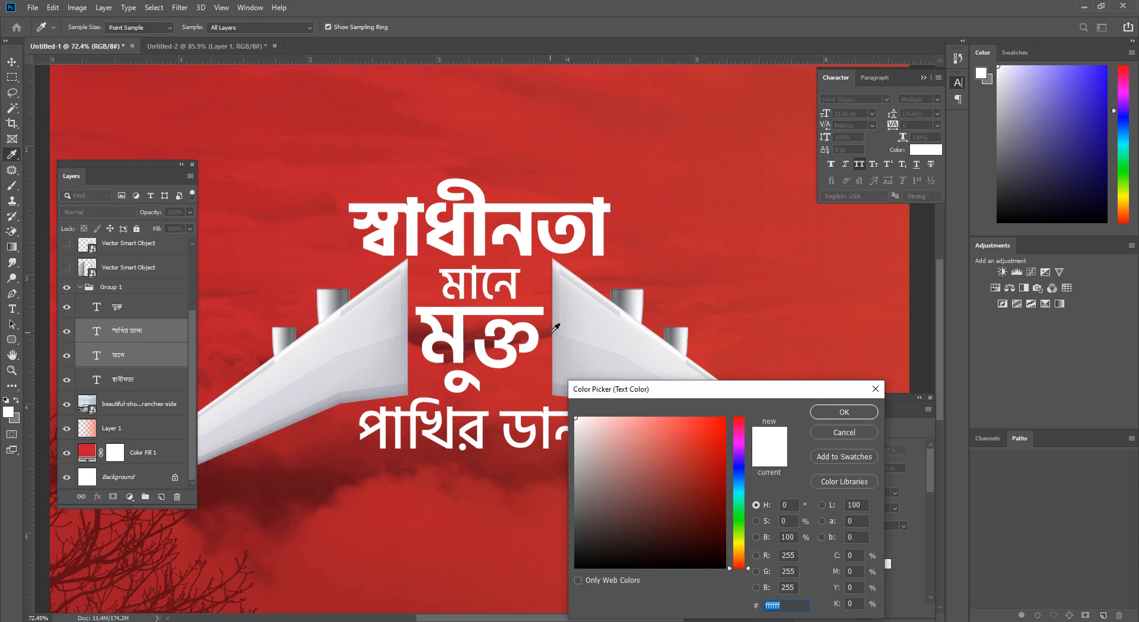
pyautogui.click(588, 346)
pyautogui.moveTo(658, 444); pyautogui.dragTo(592, 417)
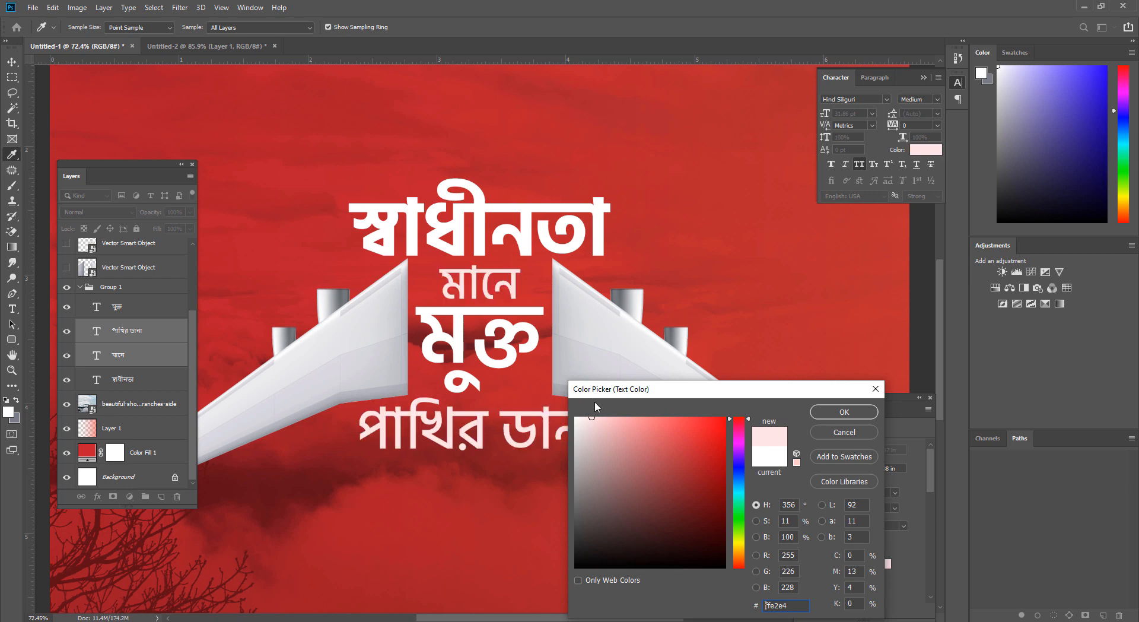
pyautogui.moveTo(592, 420); pyautogui.dragTo(611, 417)
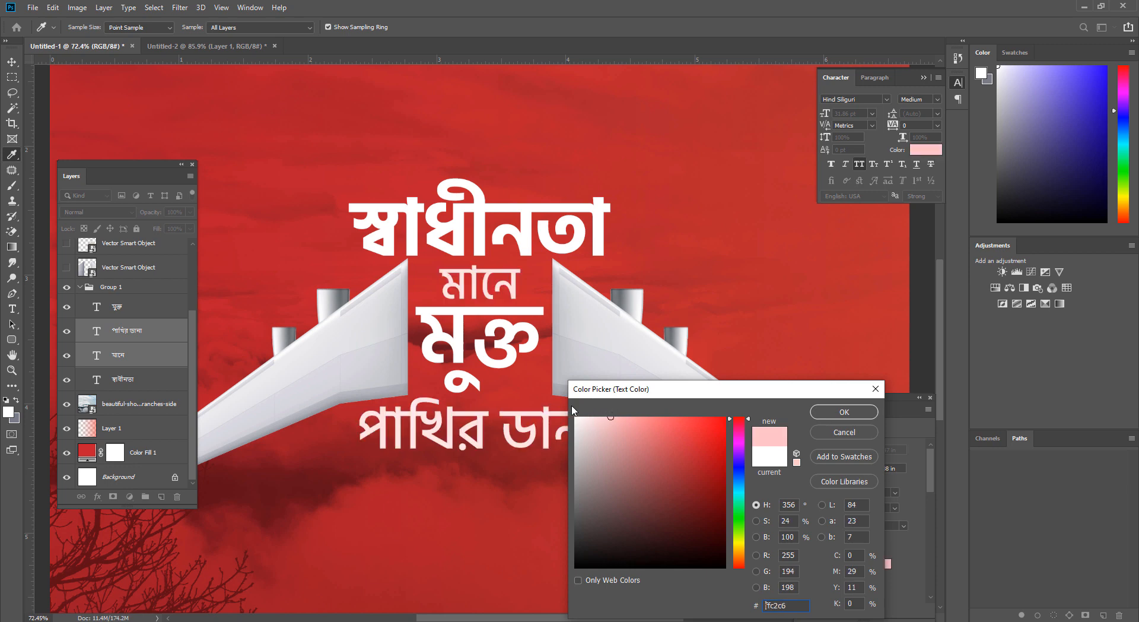
# Step: Deepen the pink of the two selected text layers slightly and check the whole poster
pyautogui.scroll(-5, 435, 338)
pyautogui.scroll(4, 435, 338)
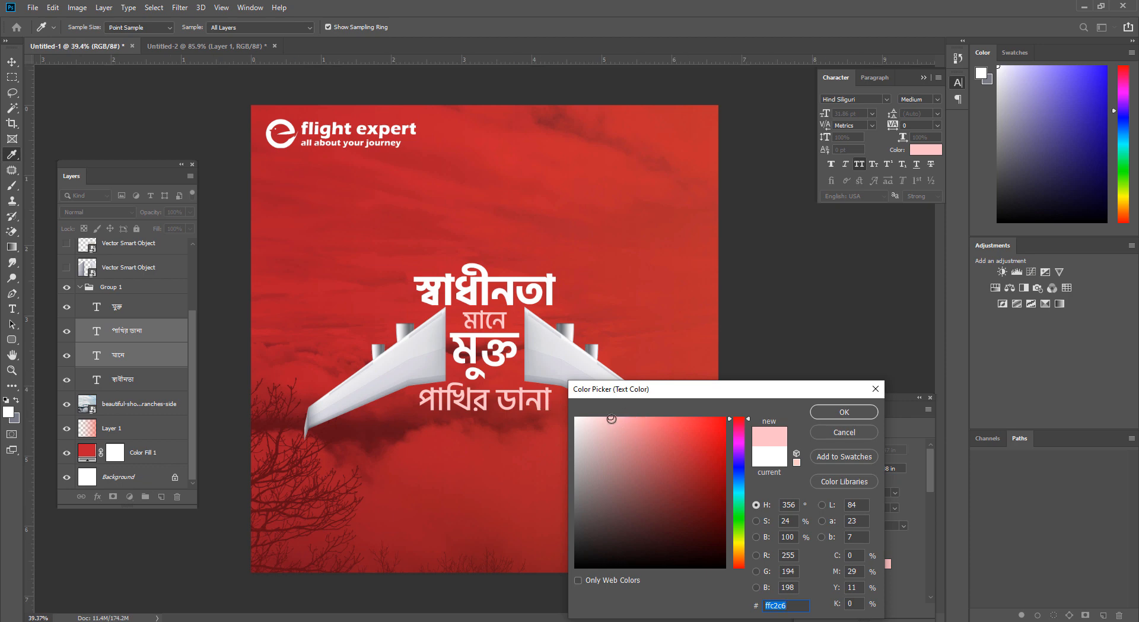
pyautogui.moveTo(614, 417); pyautogui.dragTo(624, 413)
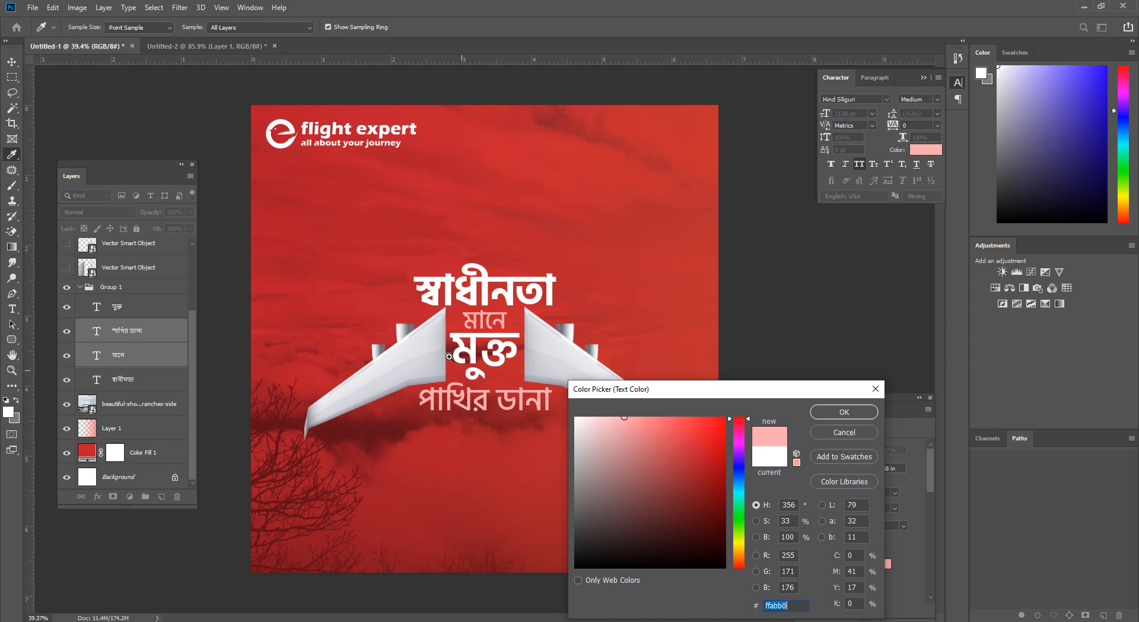
pyautogui.scroll(3, 471, 378)
pyautogui.moveTo(622, 419); pyautogui.dragTo(617, 409)
pyautogui.click(844, 412)
pyautogui.scroll(-5, 570, 405)
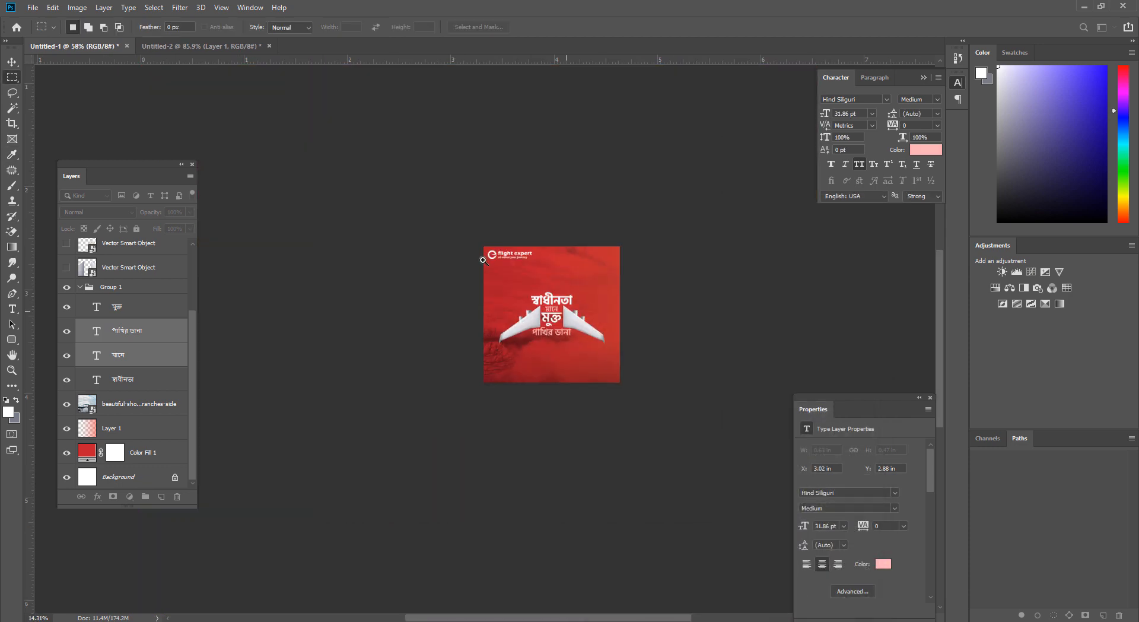
pyautogui.scroll(3, 569, 406)
pyautogui.scroll(3, 570, 406)
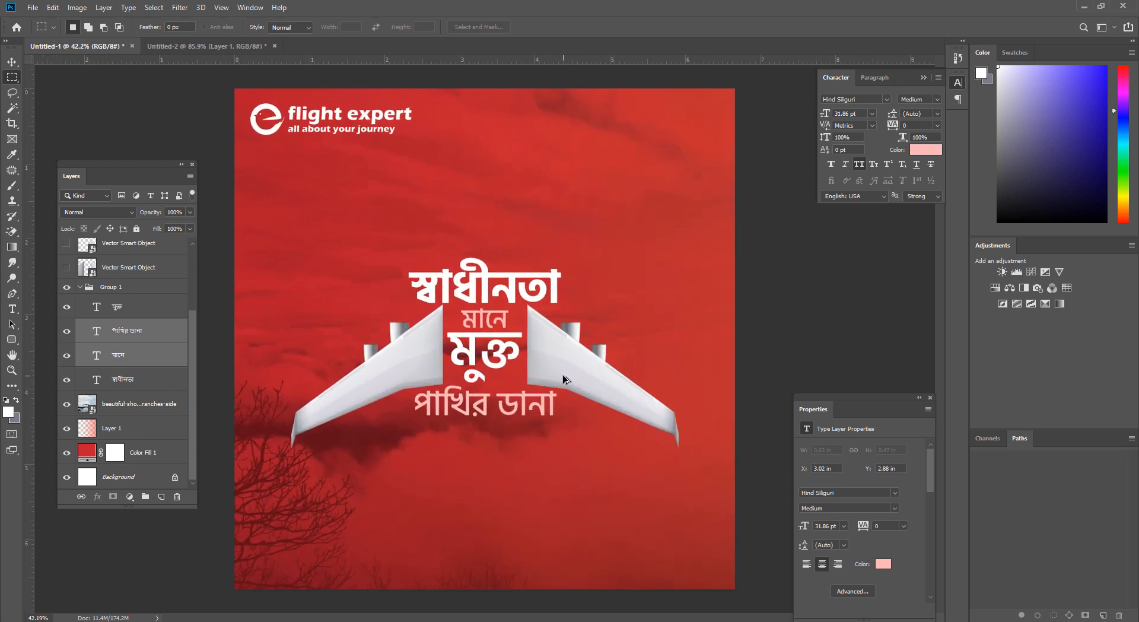
# Step: Save a PSD copy of the poster as "26 concept Flight expert" in the G:\work\Design folder
pyautogui.hotkey('ctrl', 'alt', 's')
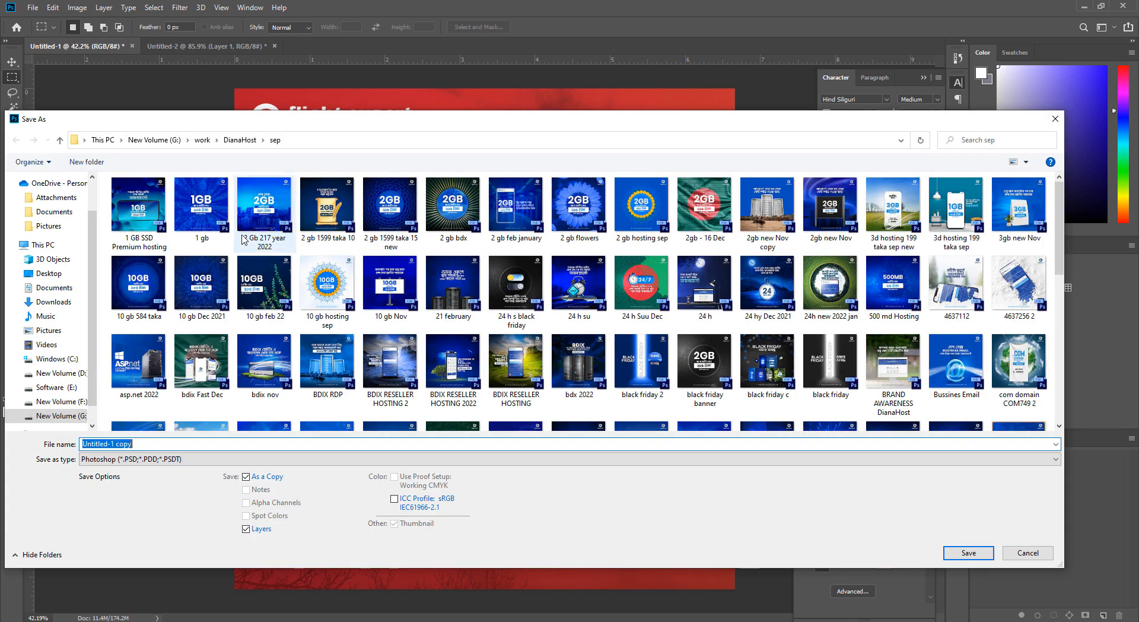
pyautogui.click(202, 140)
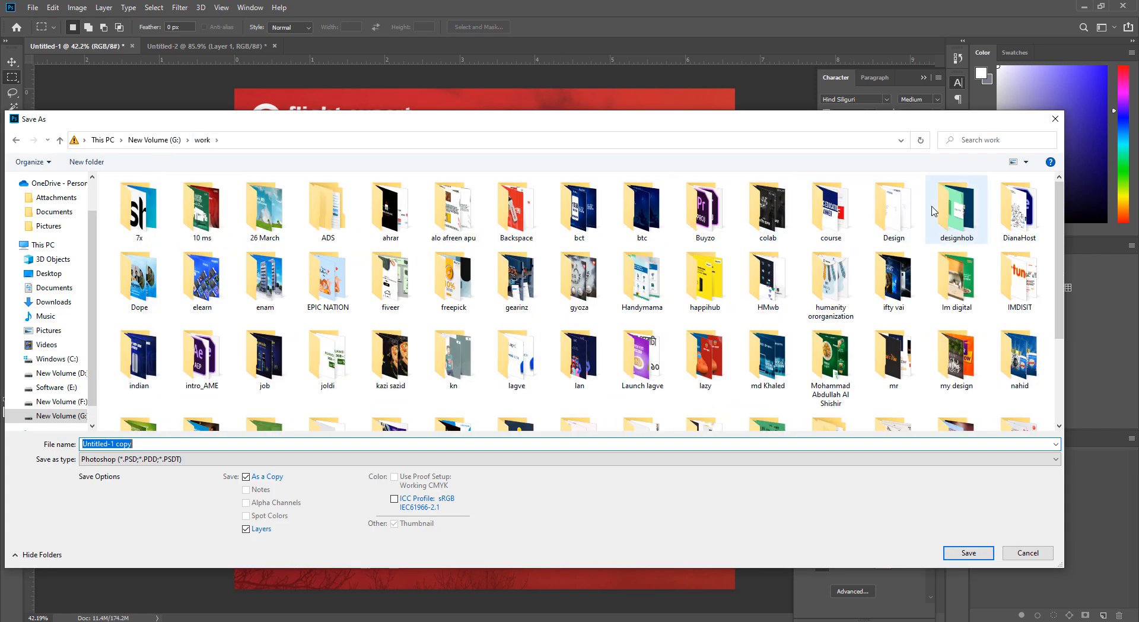
pyautogui.doubleClick(894, 209)
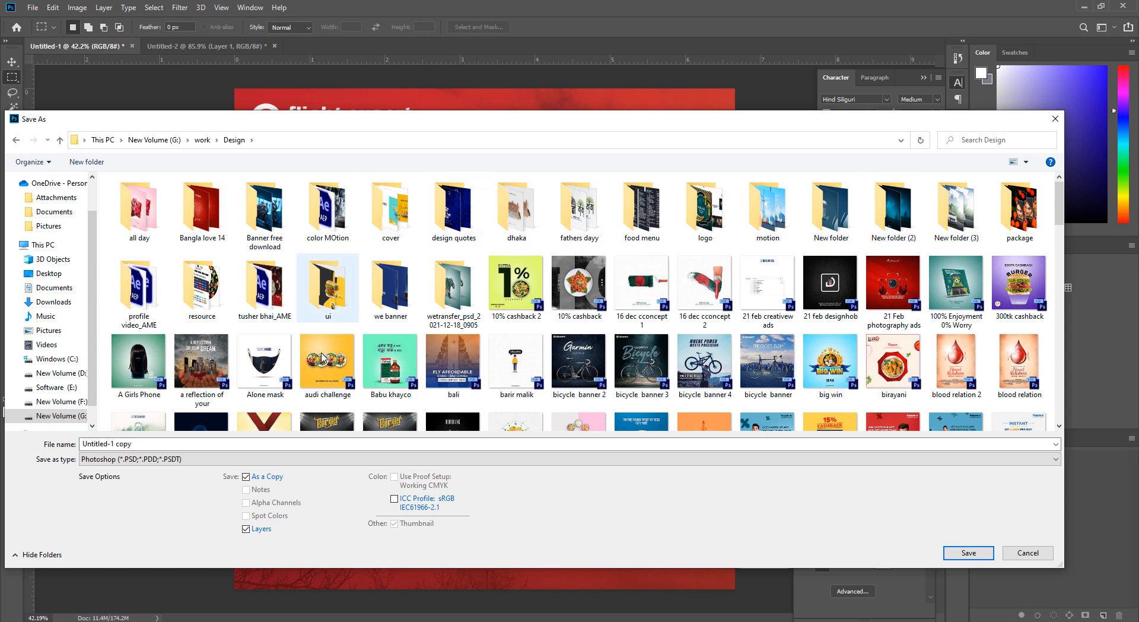
pyautogui.click(154, 444)
pyautogui.write('26 c')
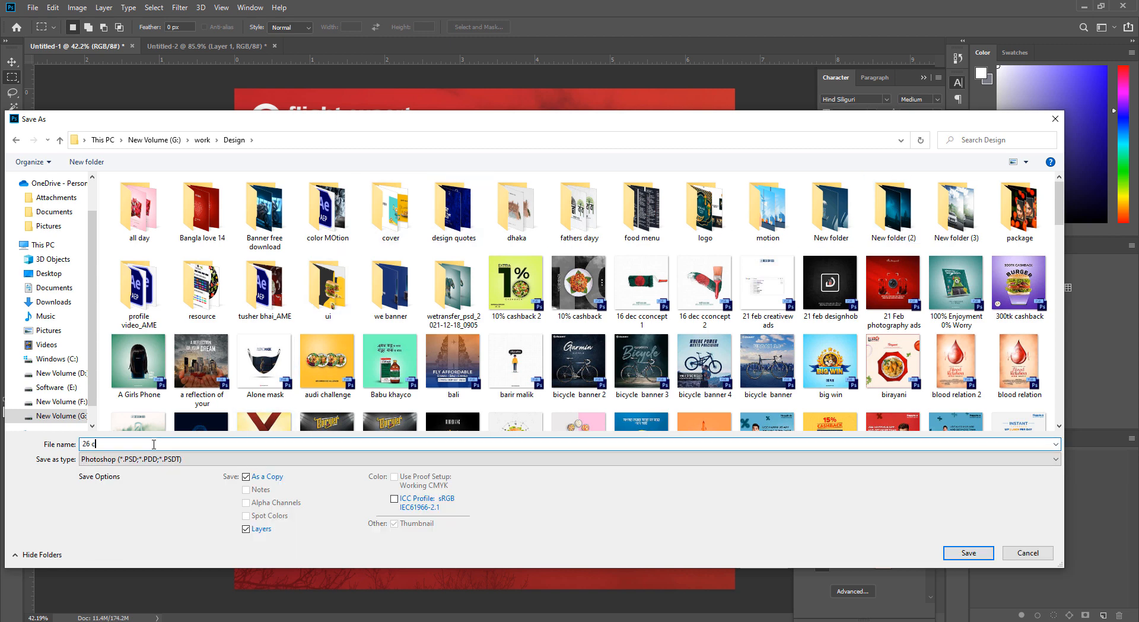
pyautogui.write('once')
pyautogui.write('pt Flight expert')
pyautogui.press('Return')
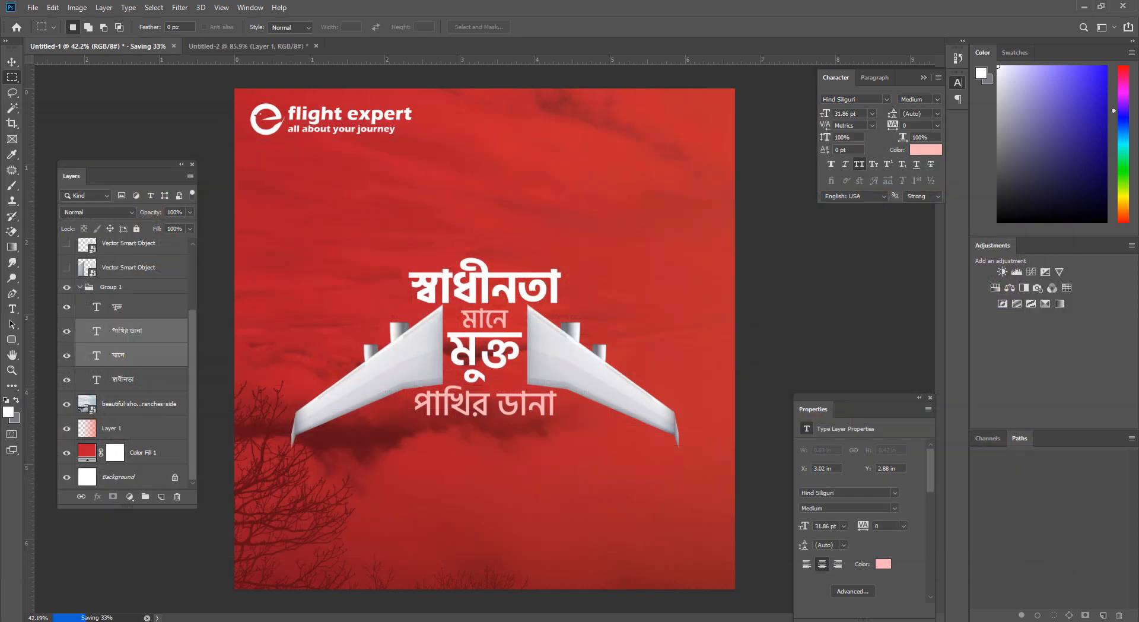
# Step: Start a quick PNG export of the poster
pyautogui.click(32, 8)
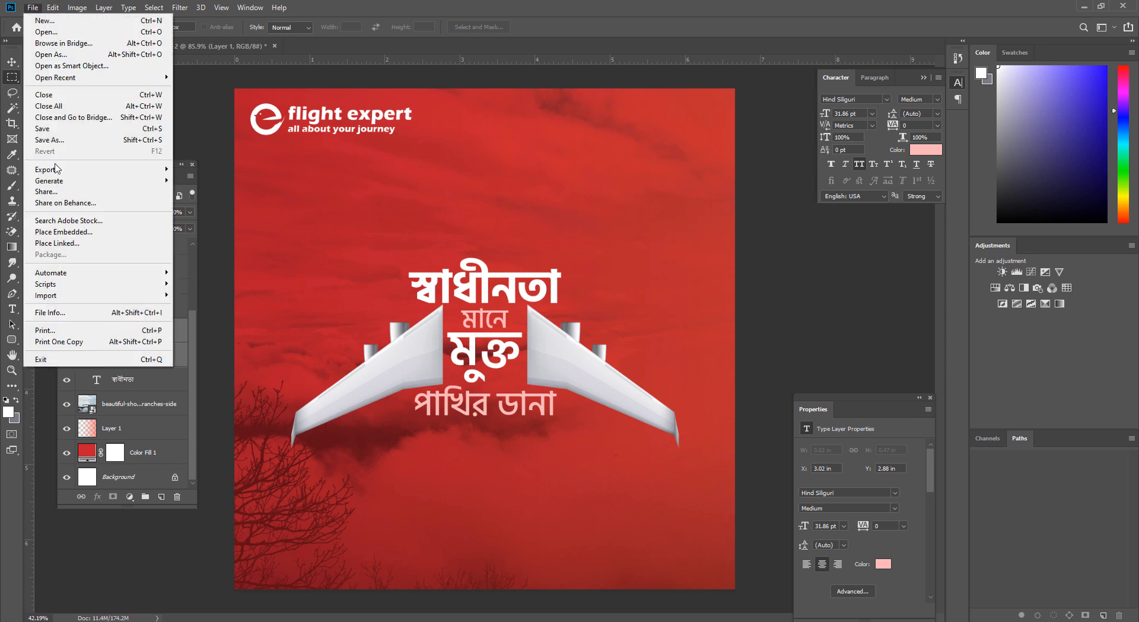
pyautogui.moveTo(76, 173)
pyautogui.click(258, 199)
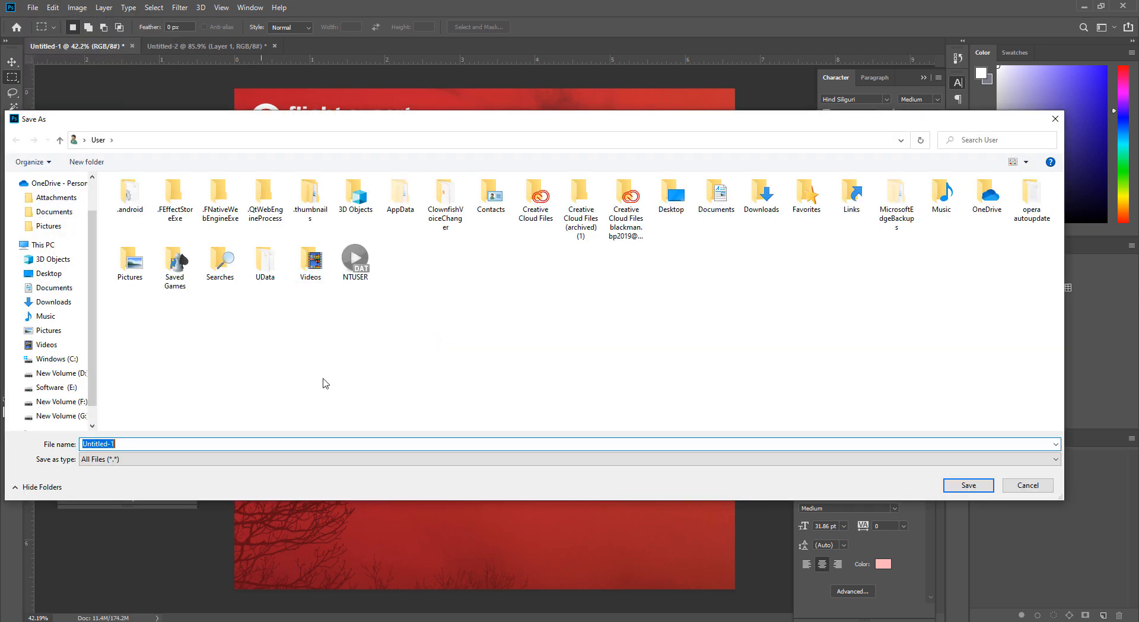
pyautogui.scroll(-1, 76, 384)
pyautogui.click(76, 384)
pyautogui.scroll(-4, 771, 332)
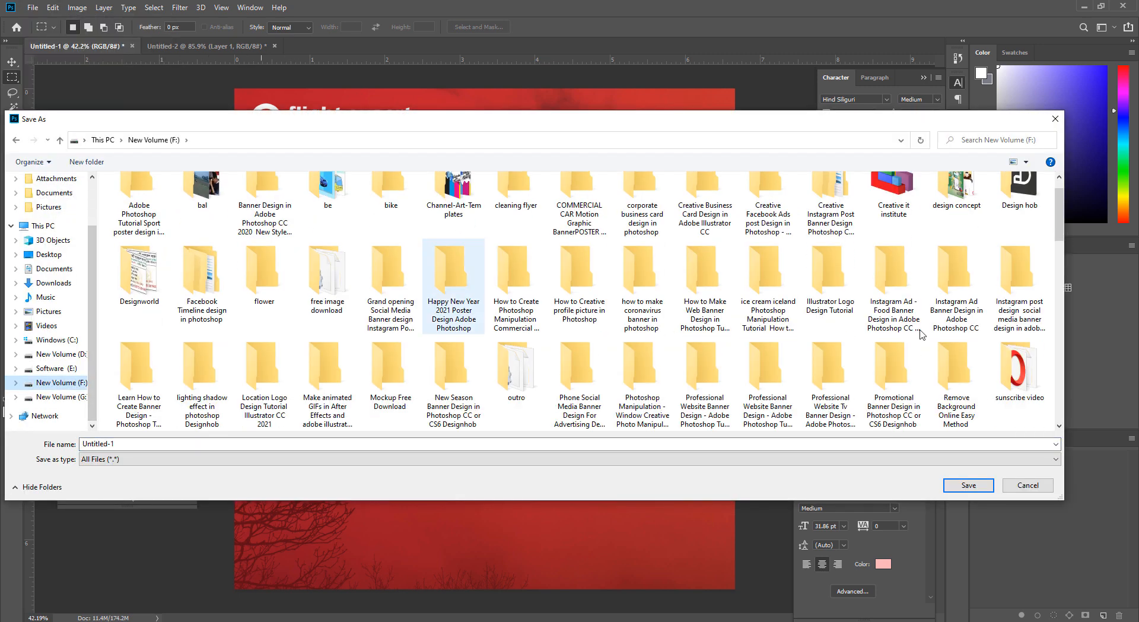
pyautogui.click(831, 368)
pyautogui.doubleClick(843, 359)
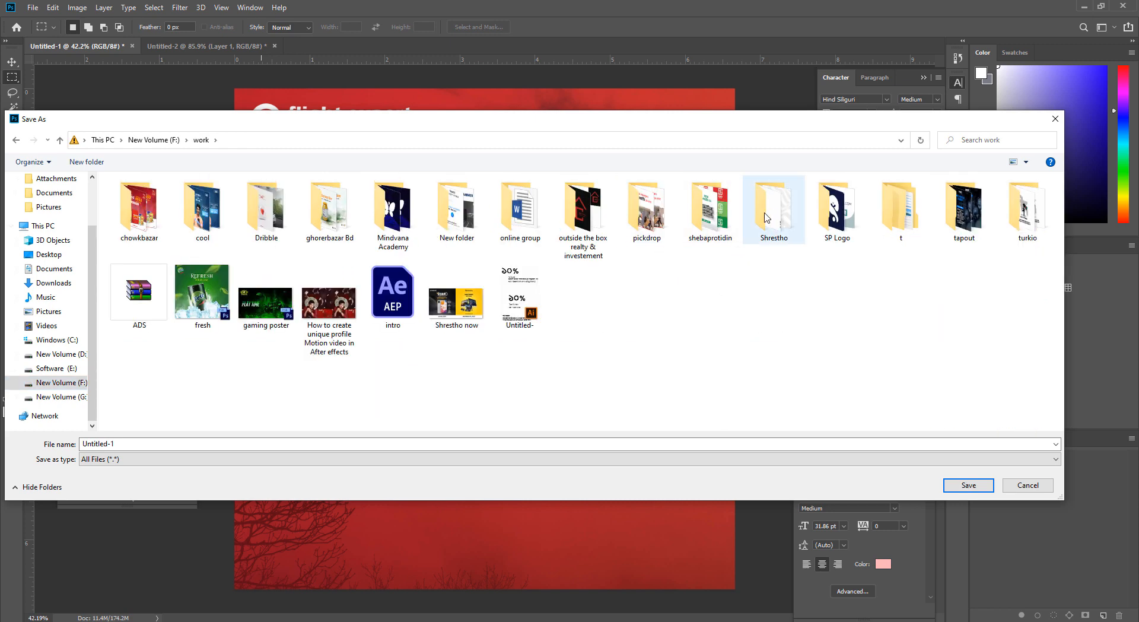
# Step: Save the exported PNG as "26 concept Flight expert" in the G:\work\Design folder
pyautogui.click(60, 396)
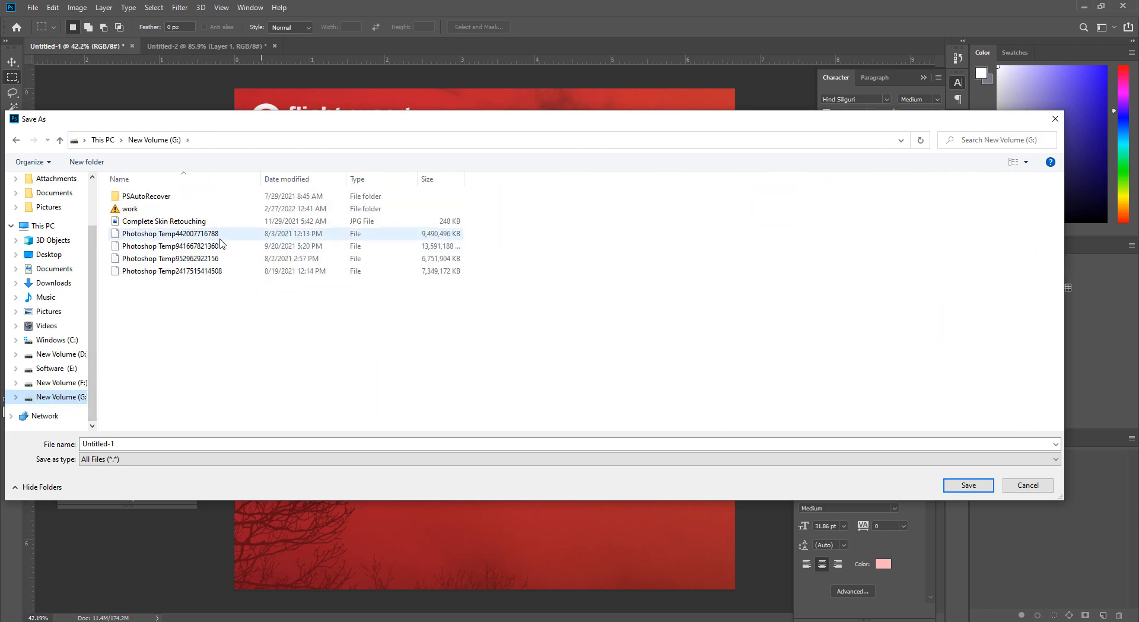
pyautogui.doubleClick(178, 202)
pyautogui.doubleClick(911, 215)
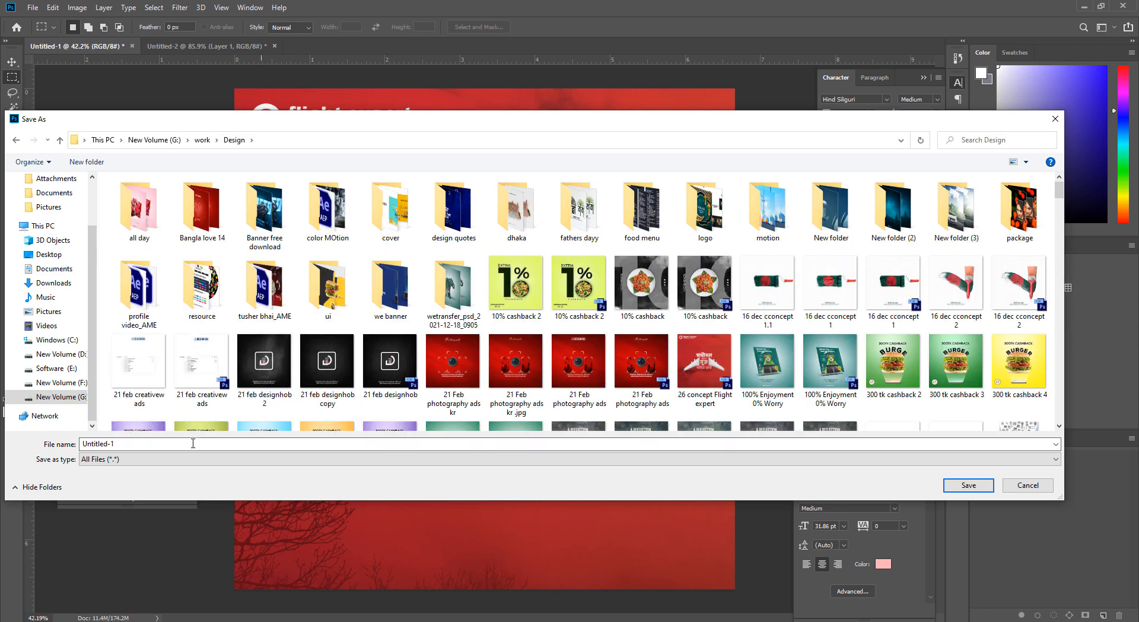
pyautogui.click(187, 442)
pyautogui.write('25')
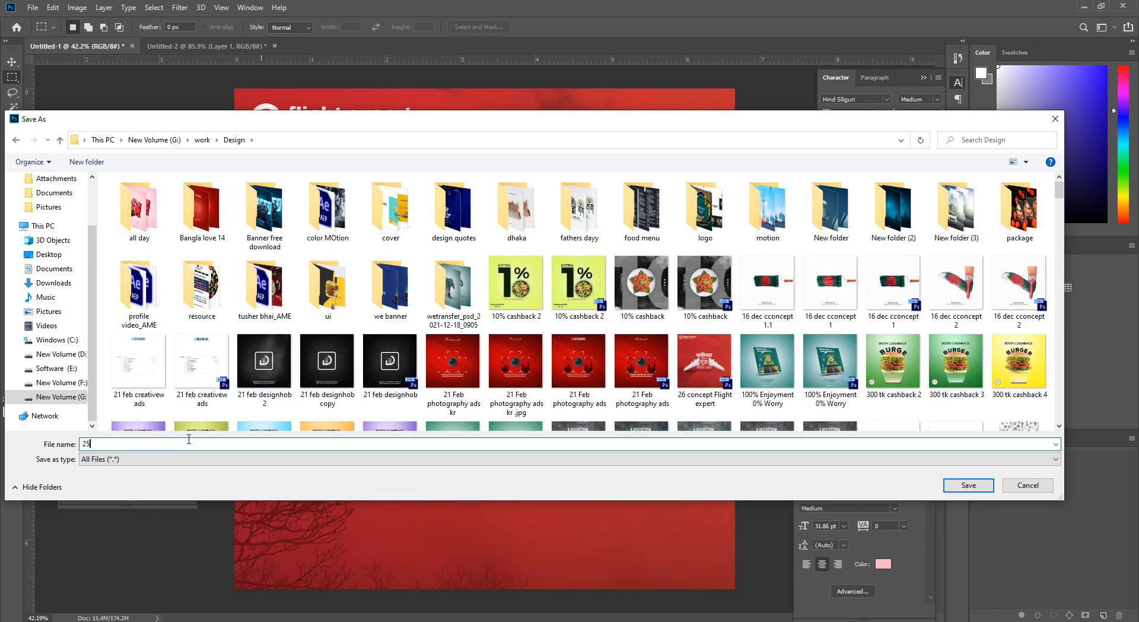
pyautogui.press('BackSpace')
pyautogui.write('6')
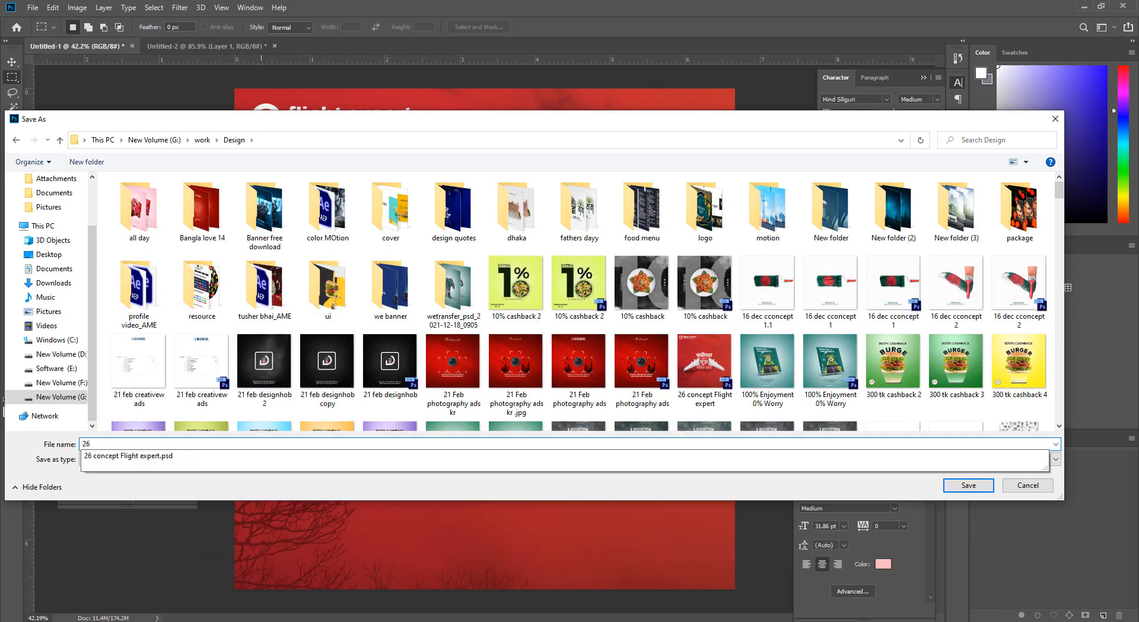
pyautogui.press('Down')
pyautogui.press('BackSpace')
pyautogui.press('Return')
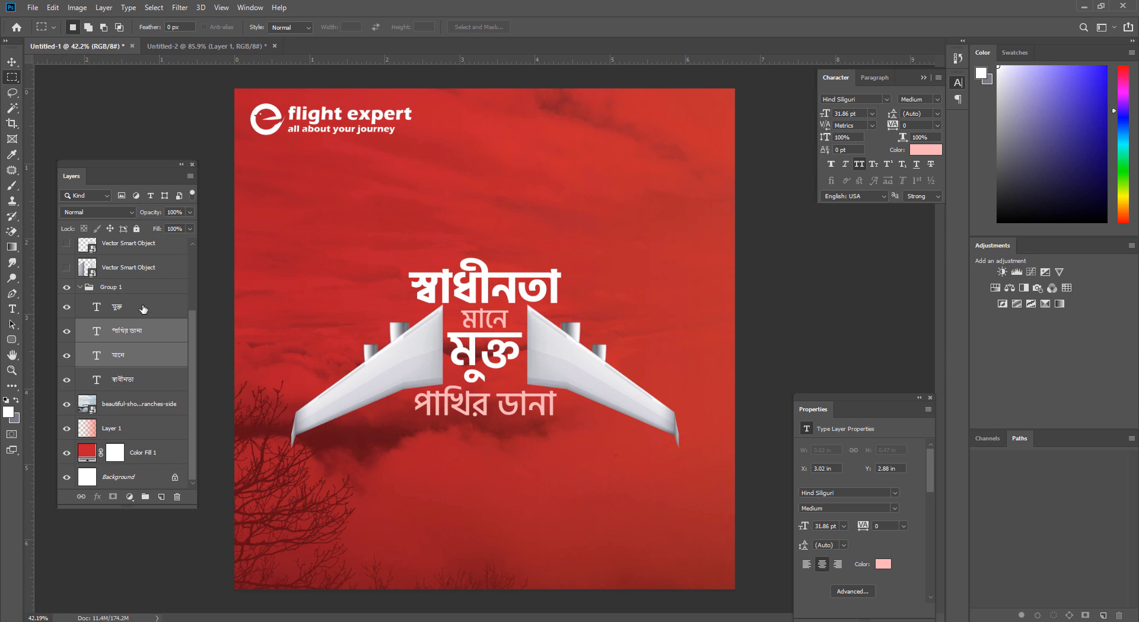
# Step: Recolour the মানে and পাখির ডানা text layers near-white, sampled from the right airplane wing
pyautogui.click(931, 151)
pyautogui.click(540, 375)
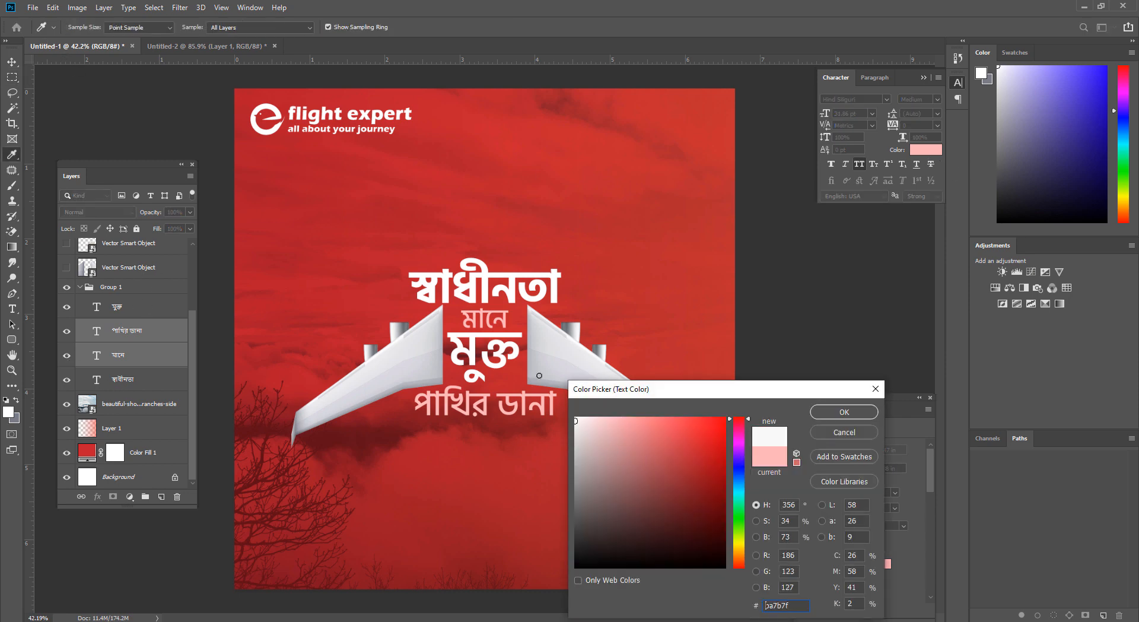
pyautogui.click(844, 412)
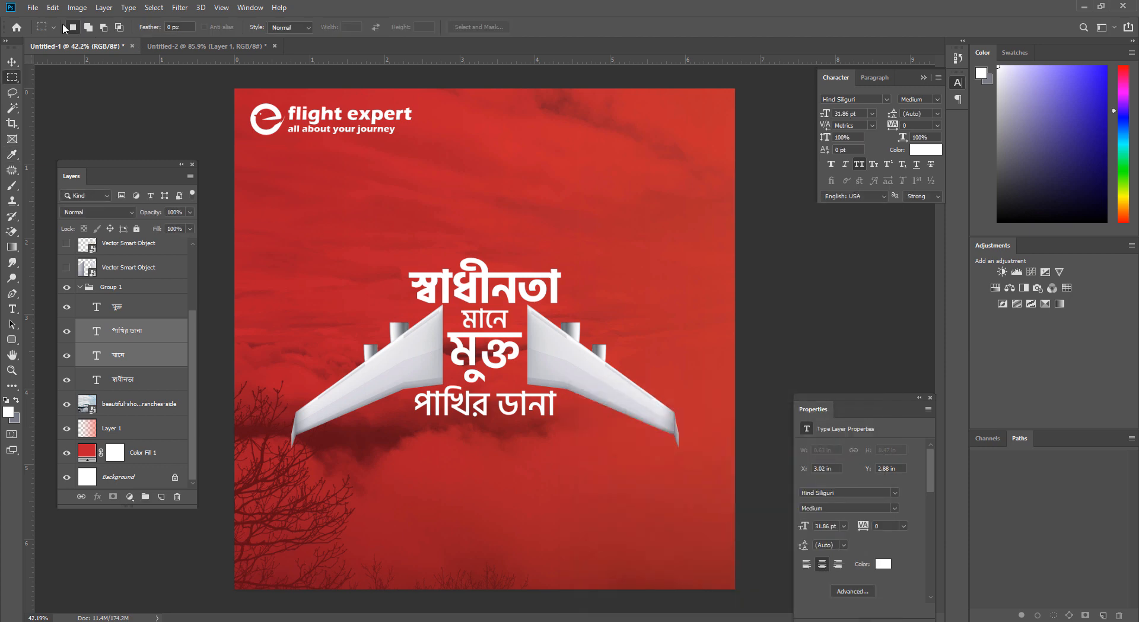
# Step: Start a quick PNG export of the version with all-white headline text
pyautogui.click(33, 7)
pyautogui.click(33, 7)
pyautogui.click(33, 7)
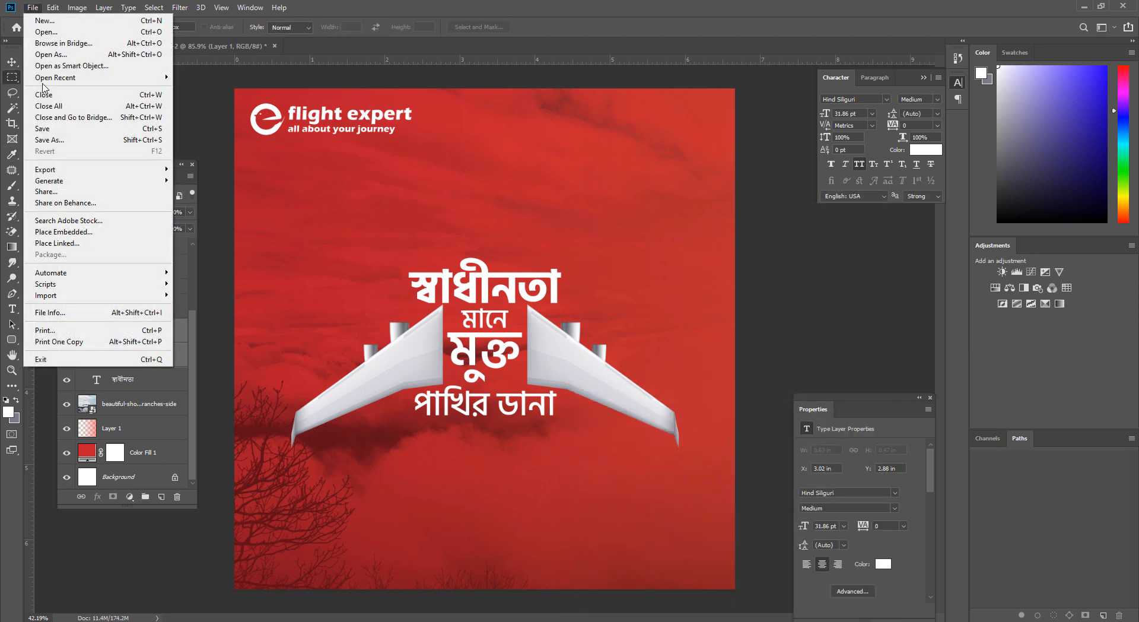
pyautogui.click(202, 168)
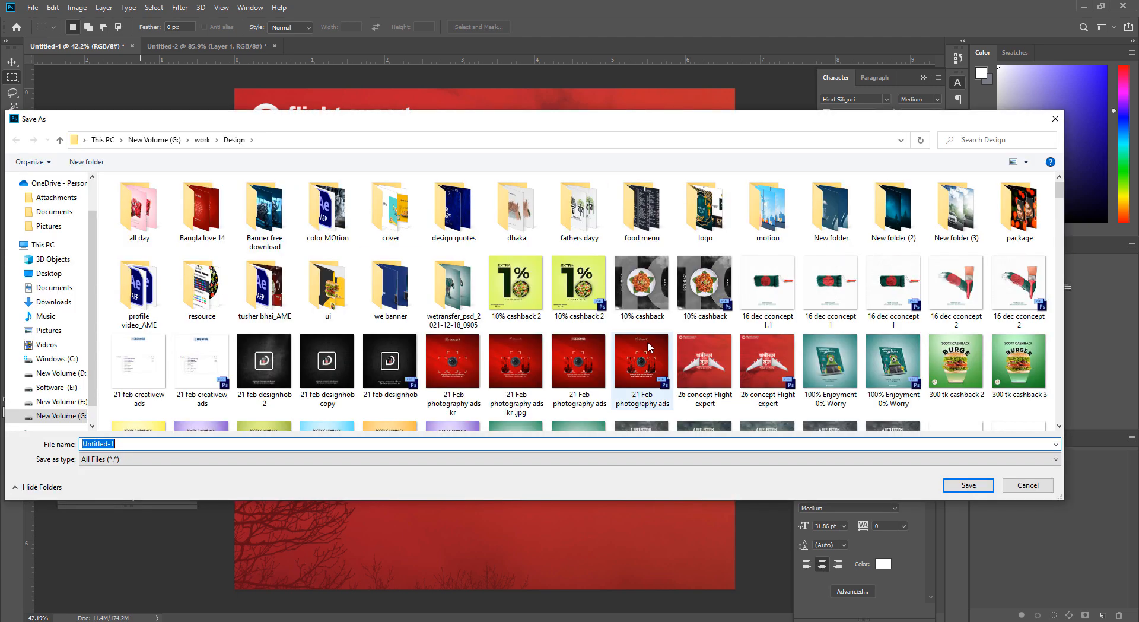
pyautogui.scroll(-2, 650, 350)
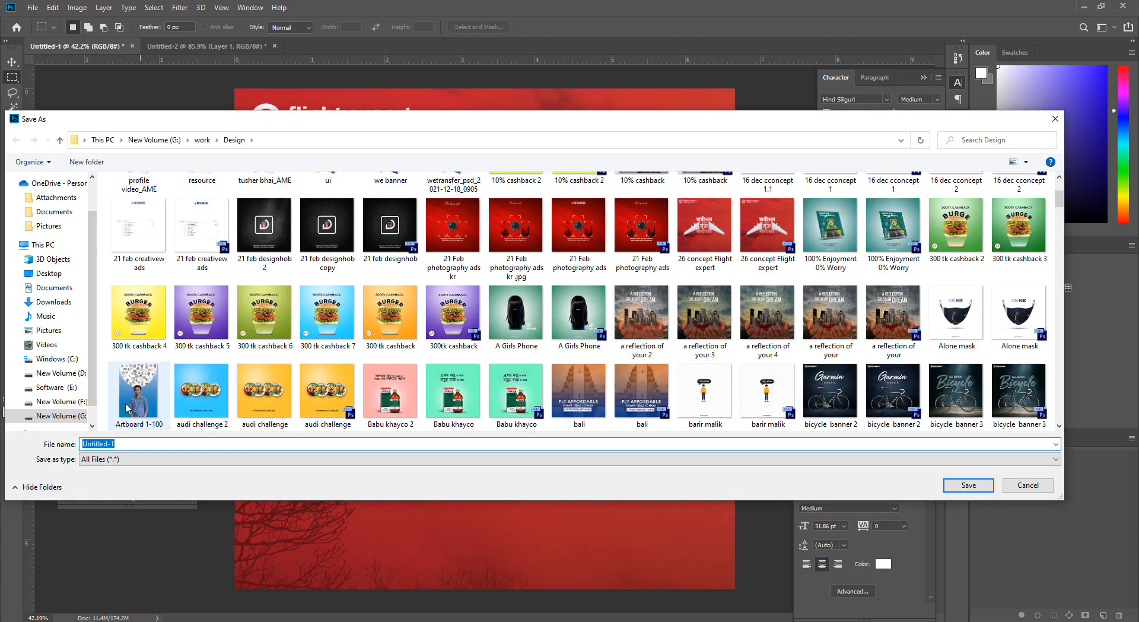
pyautogui.write('মানে')
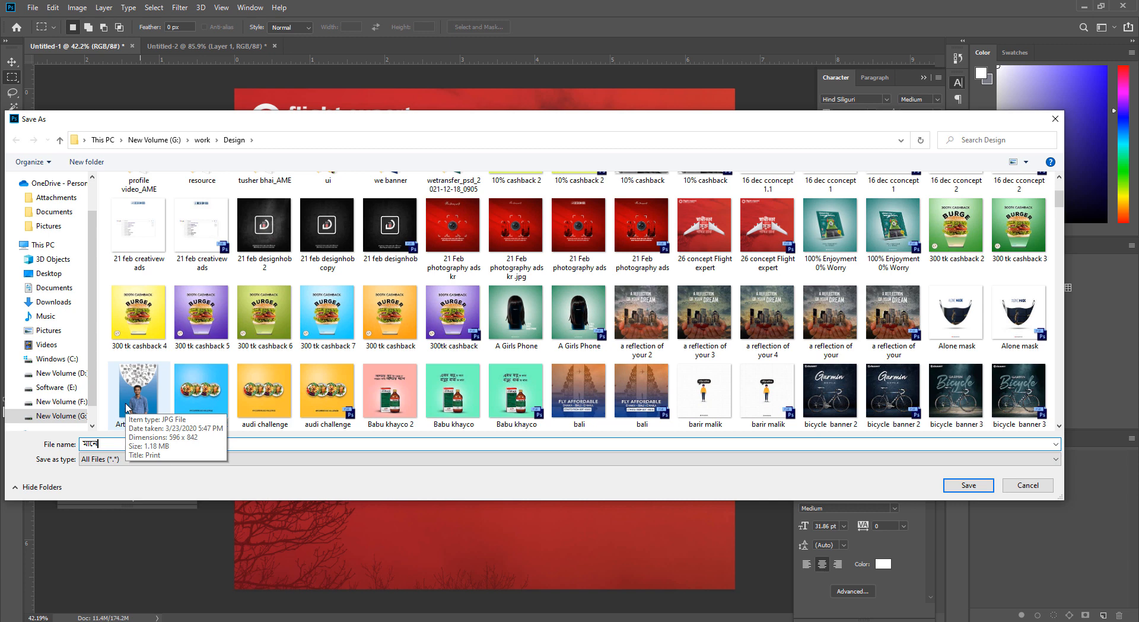
pyautogui.press('BackSpace')
pyautogui.press('BackSpace')
pyautogui.press('BackSpace')
# Step: Save the exported PNG as "26 concept Flight expert 2" in the Design folder
pyautogui.write('26')
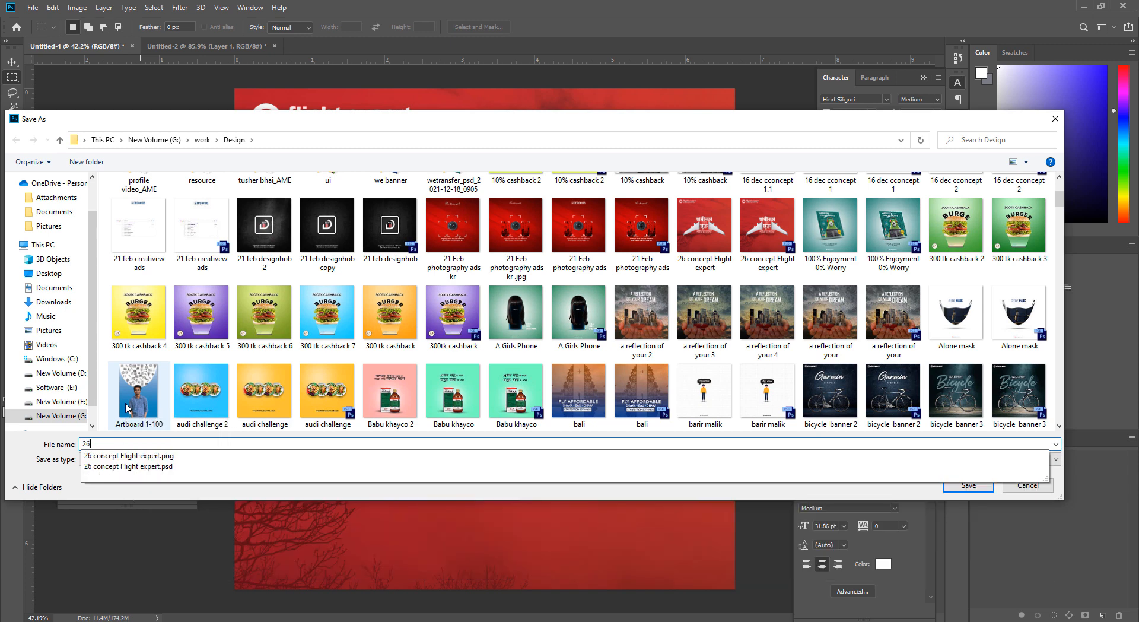
pyautogui.press('Down')
pyautogui.press('Down')
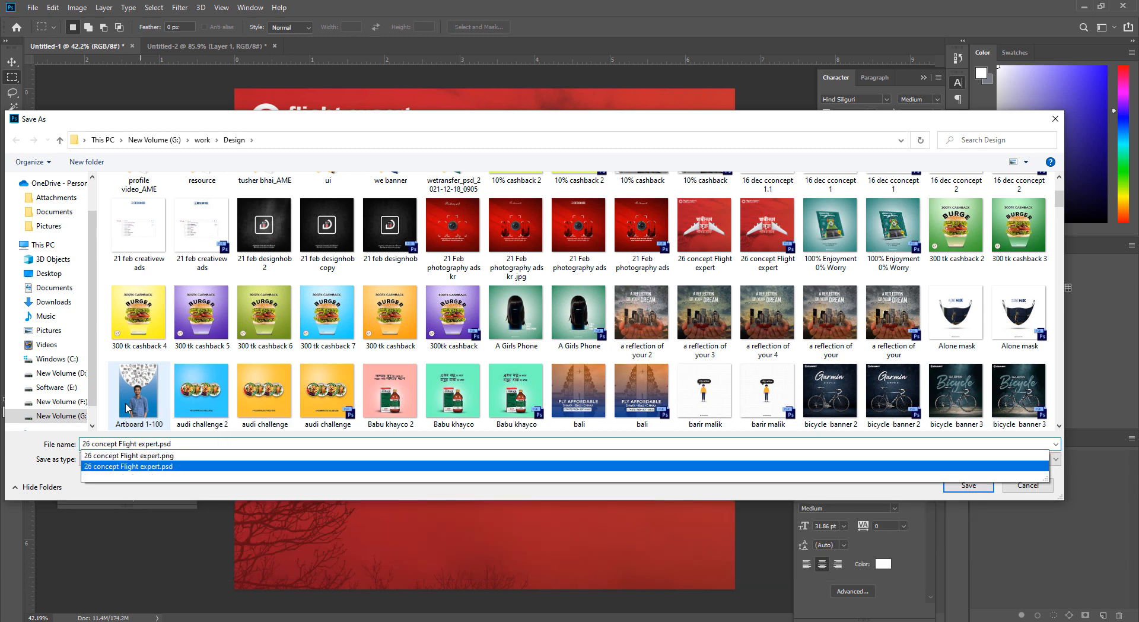
pyautogui.press('BackSpace')
pyautogui.press('BackSpace')
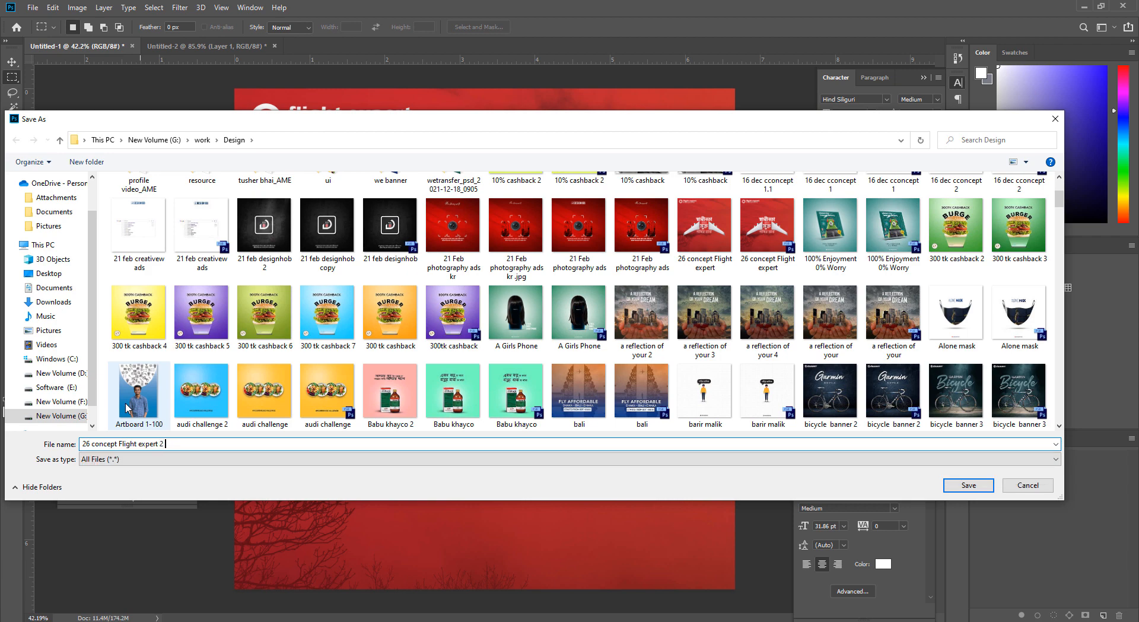
pyautogui.press('Return')
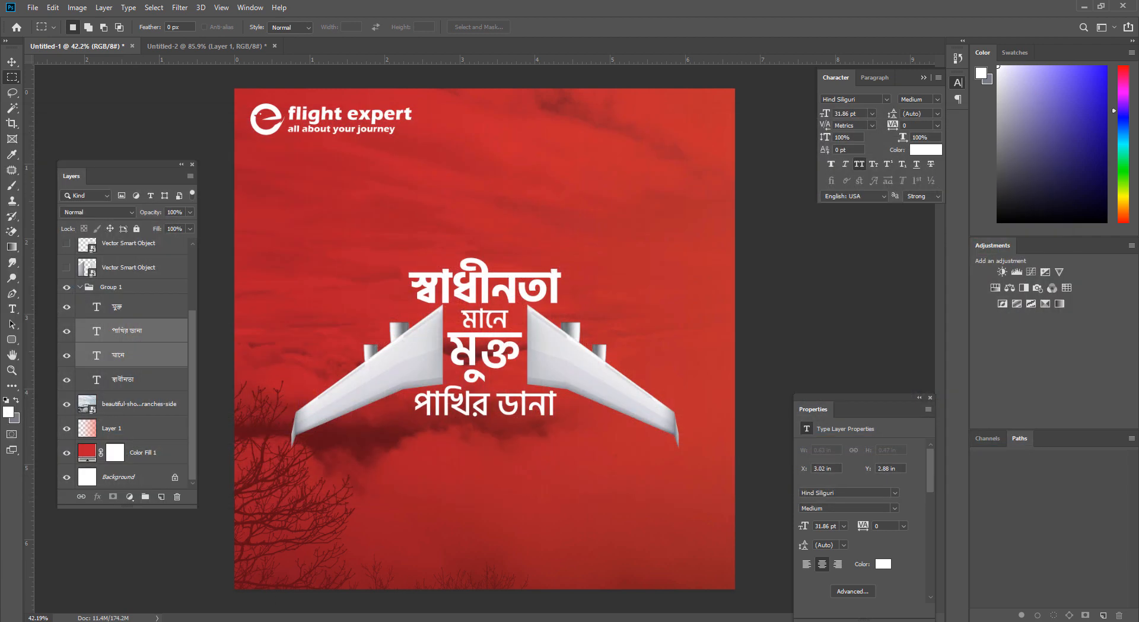
# Step: Open the exported "26 concept Flight expert 2" image from G:\work\Design in File Explorer and compare it with the pink-text version
pyautogui.click(95, 621)
pyautogui.rightClick(125, 621)
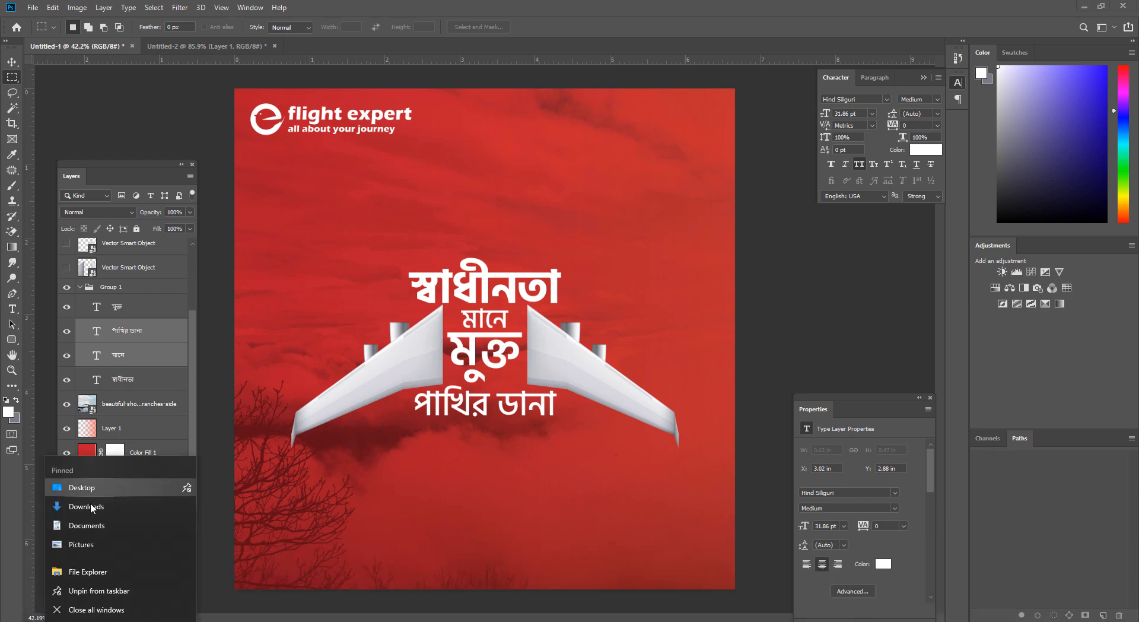
pyautogui.click(88, 508)
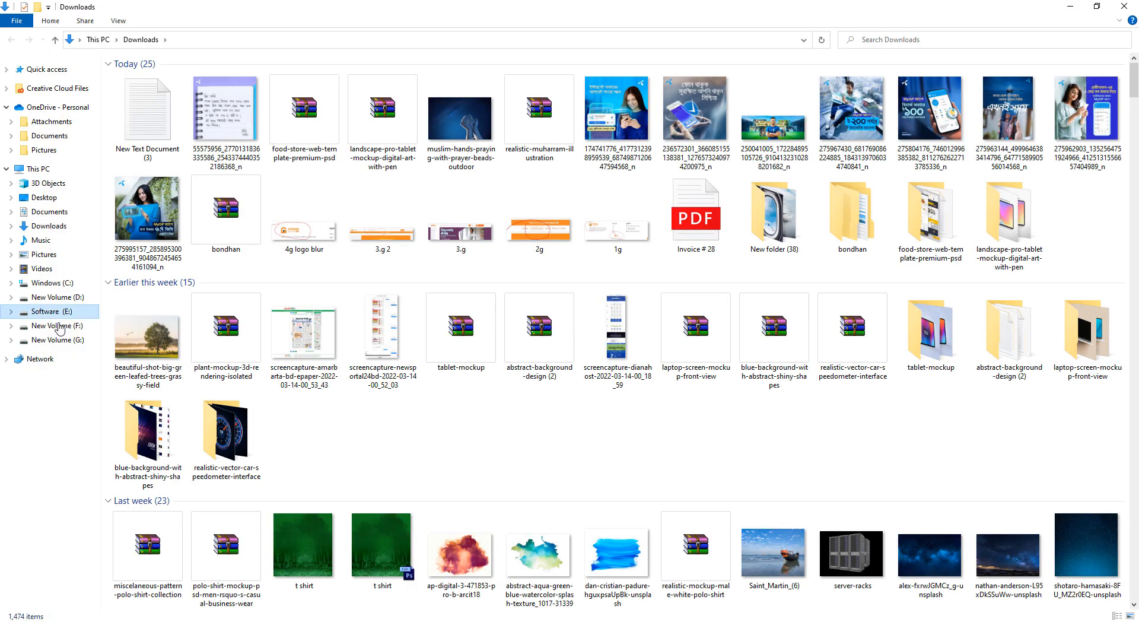
pyautogui.click(57, 325)
pyautogui.click(58, 341)
pyautogui.doubleClick(215, 88)
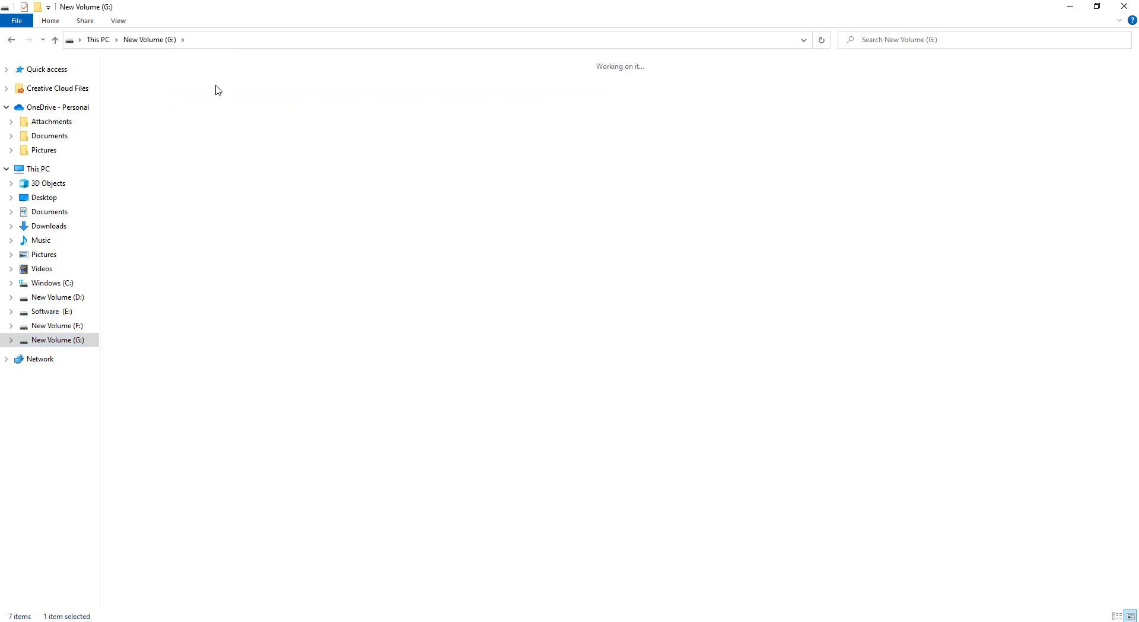
pyautogui.doubleClick(909, 90)
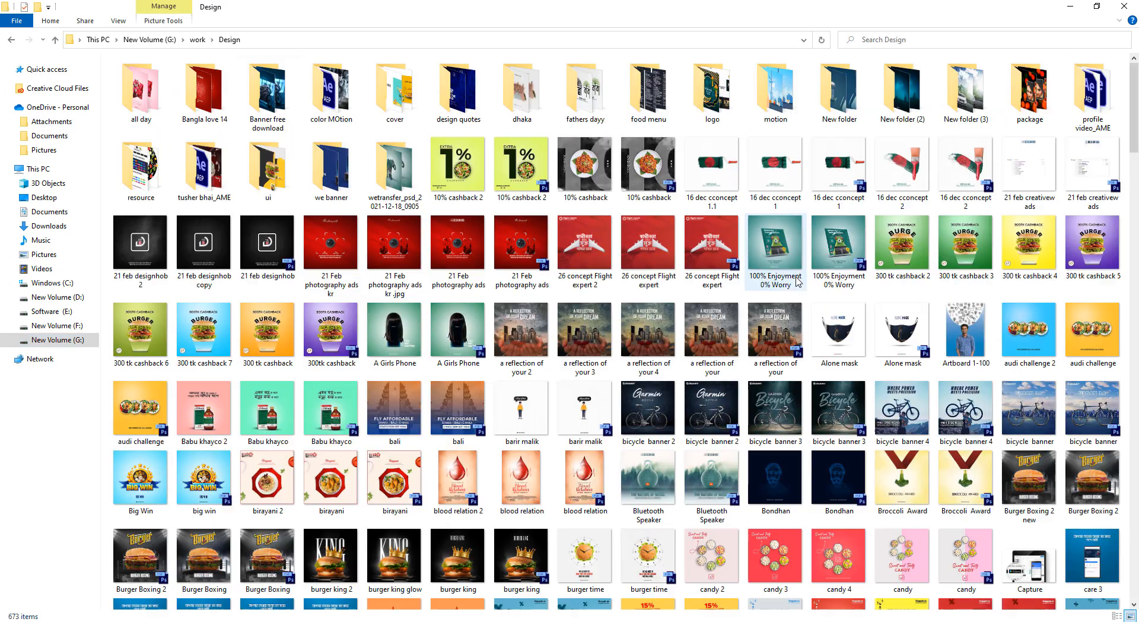
pyautogui.doubleClick(579, 241)
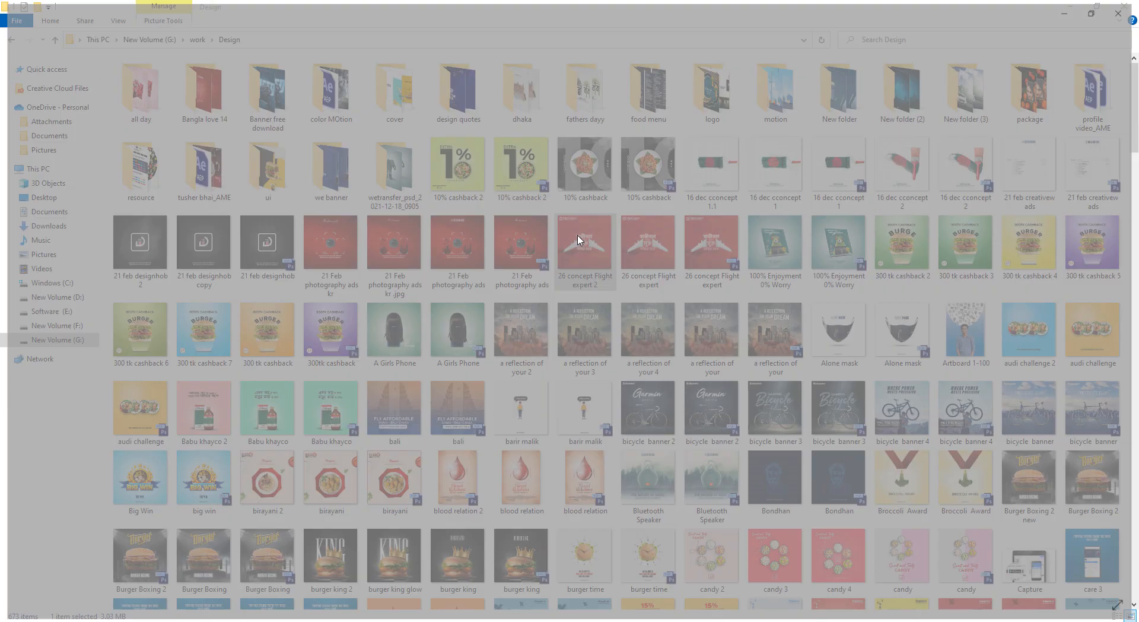
pyautogui.press('Left')
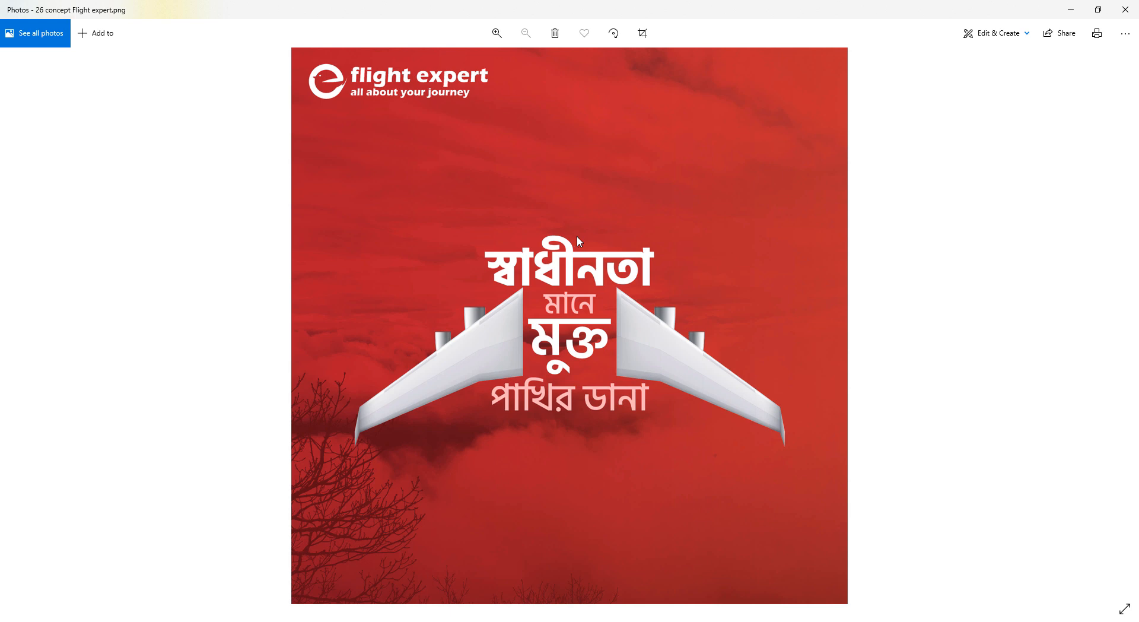
# Step: Switch to the web browser with the YouTube search results for designhob
pyautogui.click(560, 621)
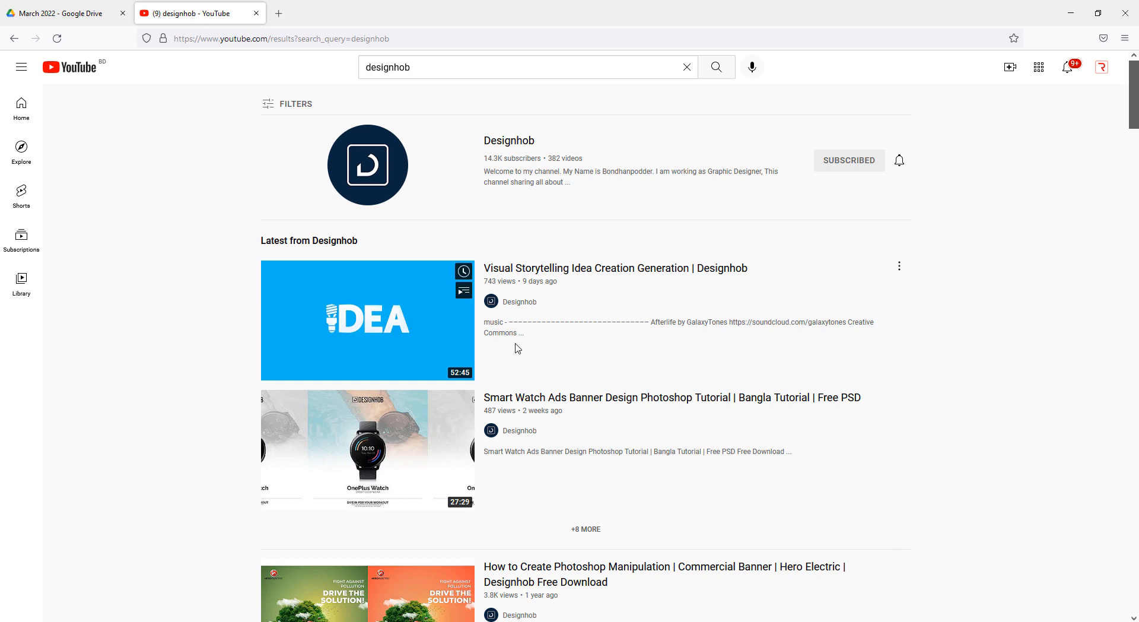